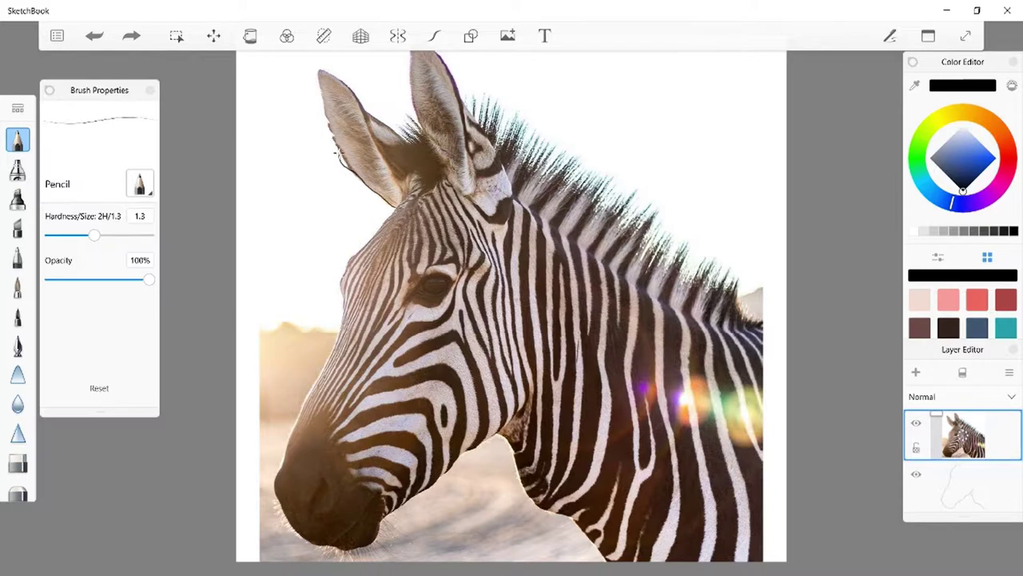
# Undo the last stroke, then trace the zebra's near ear and neck line down to the shoulder with the Pencil on the sketch layer.
pyautogui.click(97, 37)
pyautogui.click(926, 482)
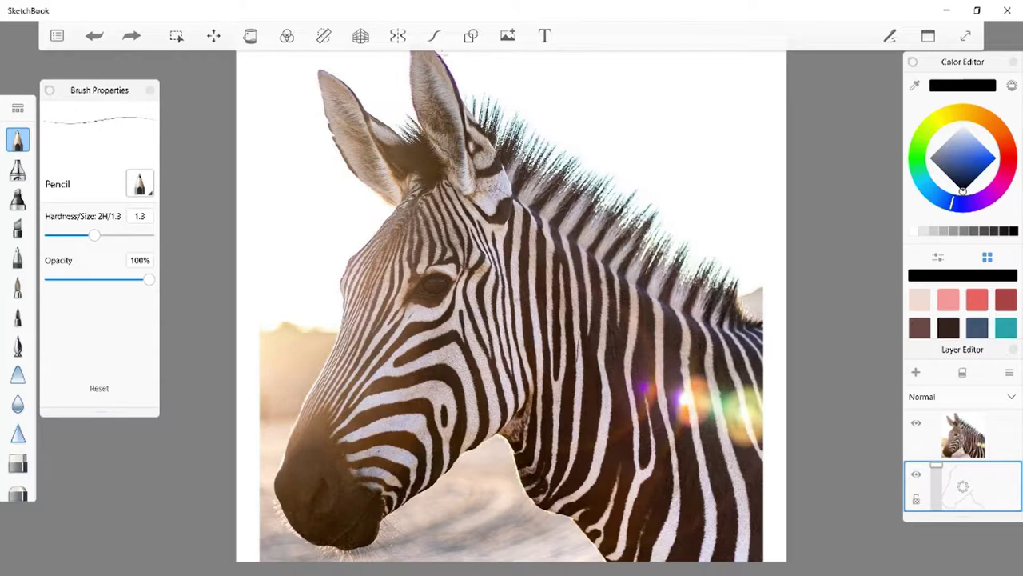
pyautogui.moveTo(446, 57)
pyautogui.mouseDown()
pyautogui.moveTo(521, 204)
pyautogui.moveTo(670, 305)
pyautogui.moveTo(763, 321)
pyautogui.mouseUp()
pyautogui.click(917, 424)
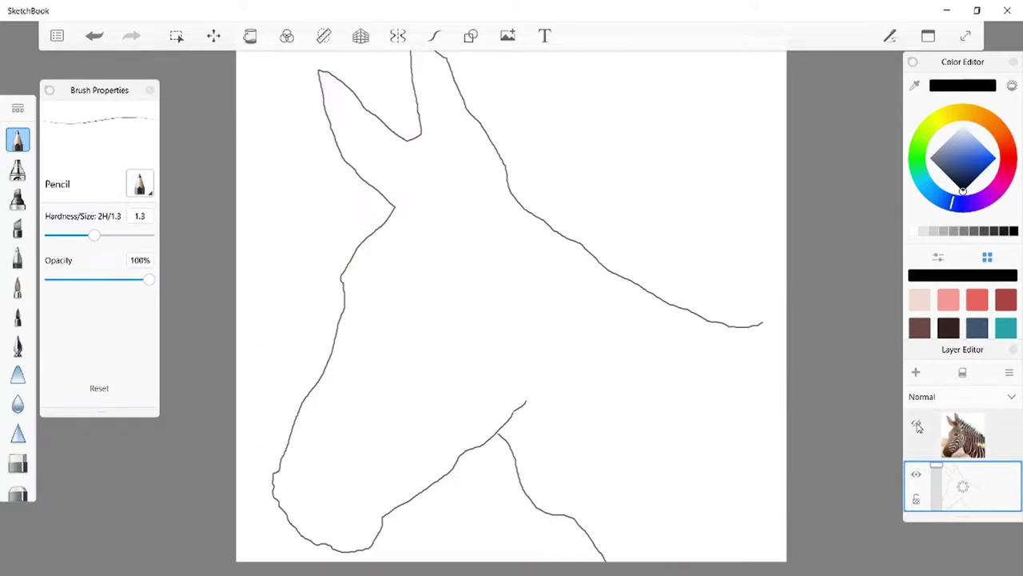
# Retrace the curve where the neck meets the back and extend that line to the canvas edge, comparing against the reference photo.
pyautogui.click(917, 426)
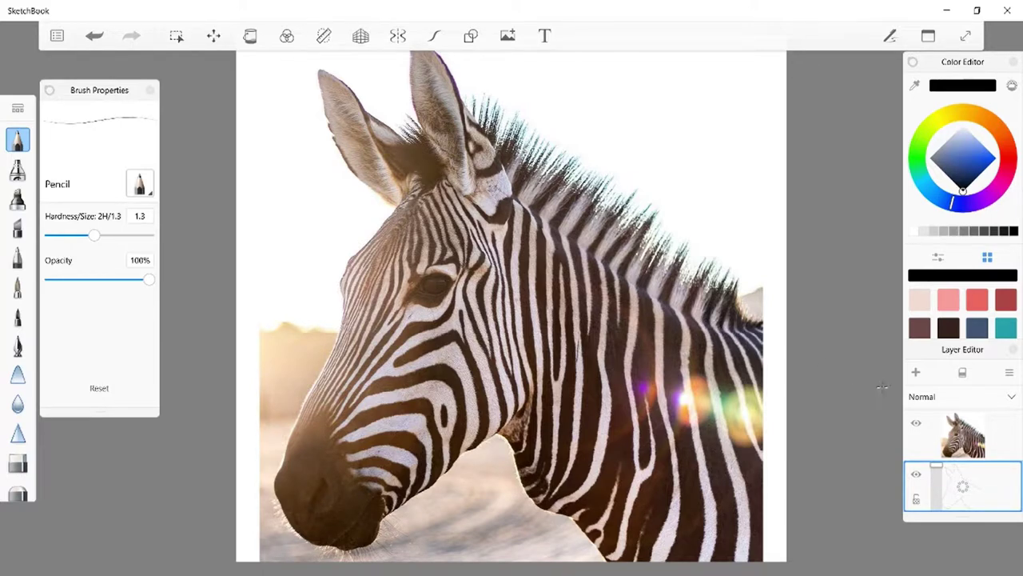
pyautogui.click(917, 424)
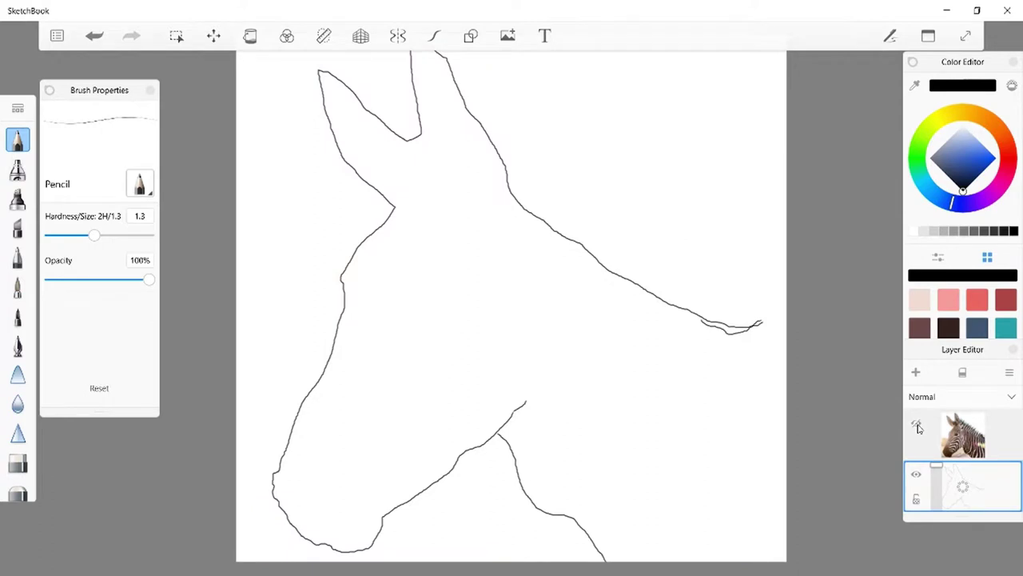
pyautogui.click(917, 426)
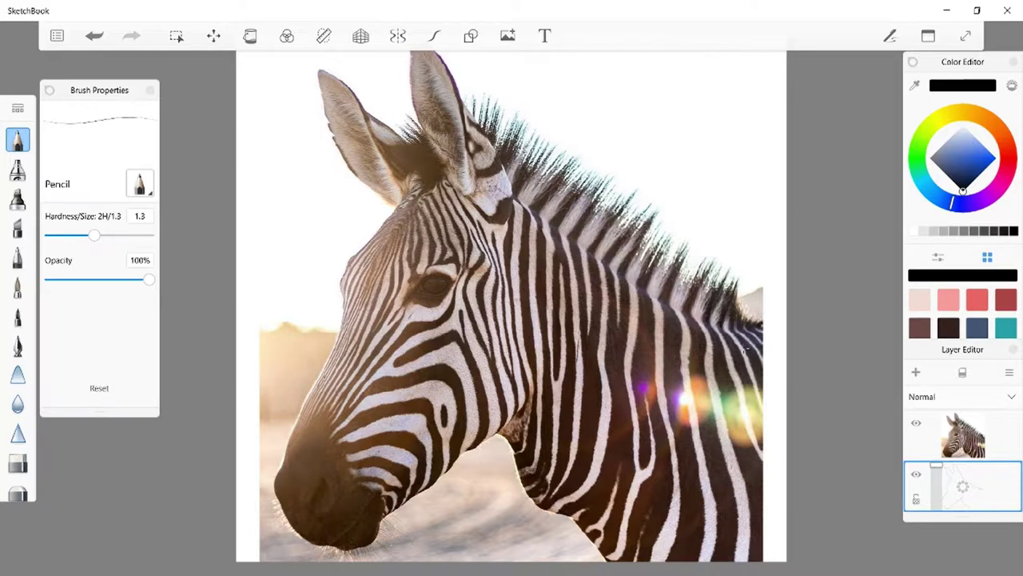
pyautogui.click(916, 423)
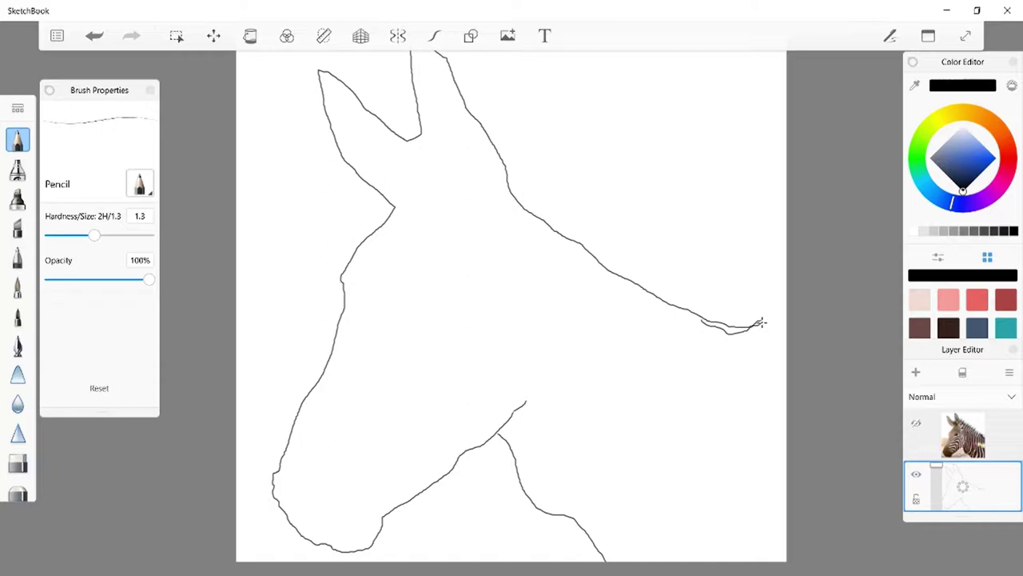
pyautogui.moveTo(761, 322); pyautogui.dragTo(794, 305)
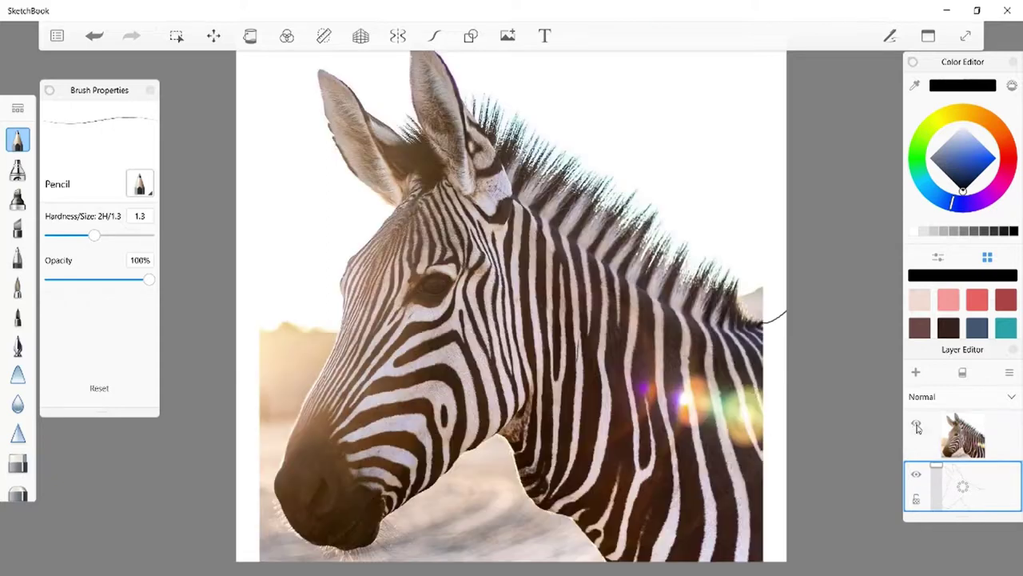
# Trace the nostril, mouth and muzzle outline from the reference photo onto the sketch layer.
pyautogui.click(916, 423)
pyautogui.click(917, 426)
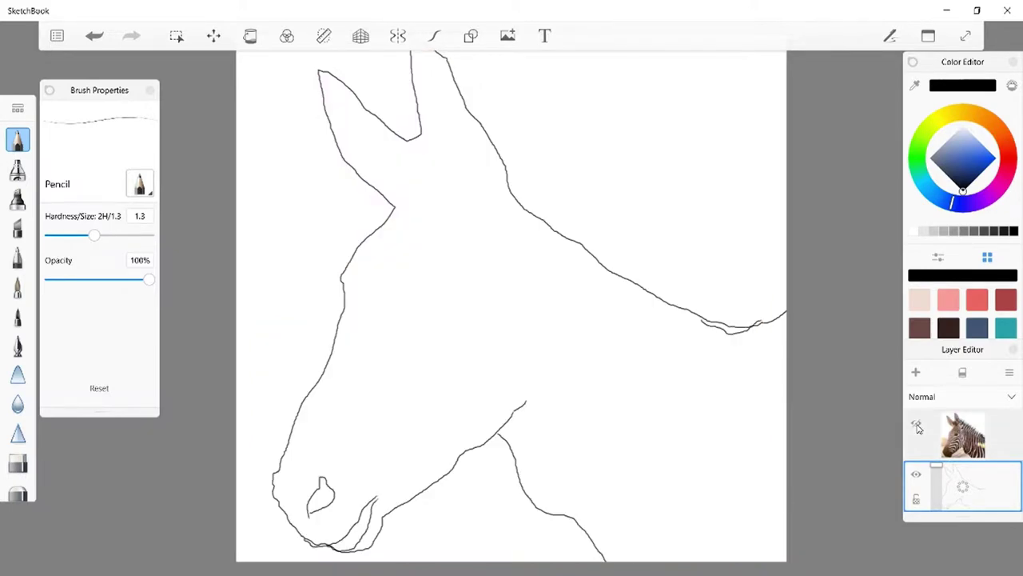
pyautogui.click(917, 426)
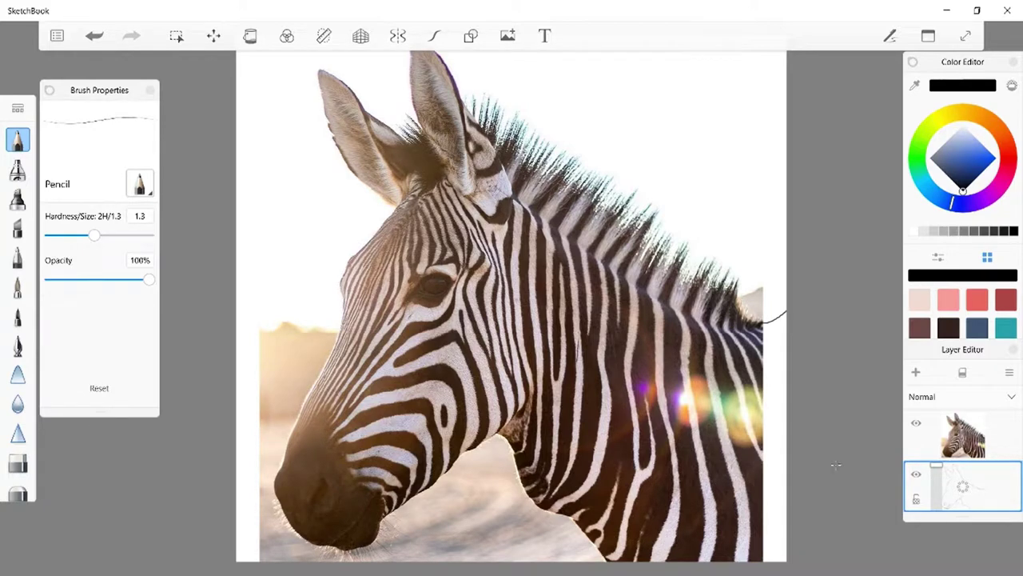
pyautogui.click(917, 425)
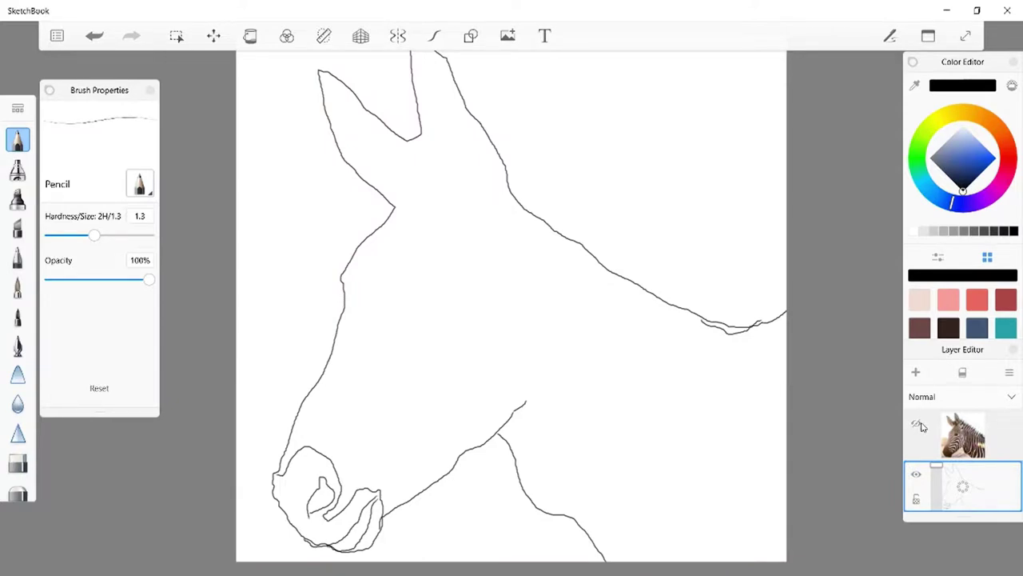
pyautogui.click(918, 425)
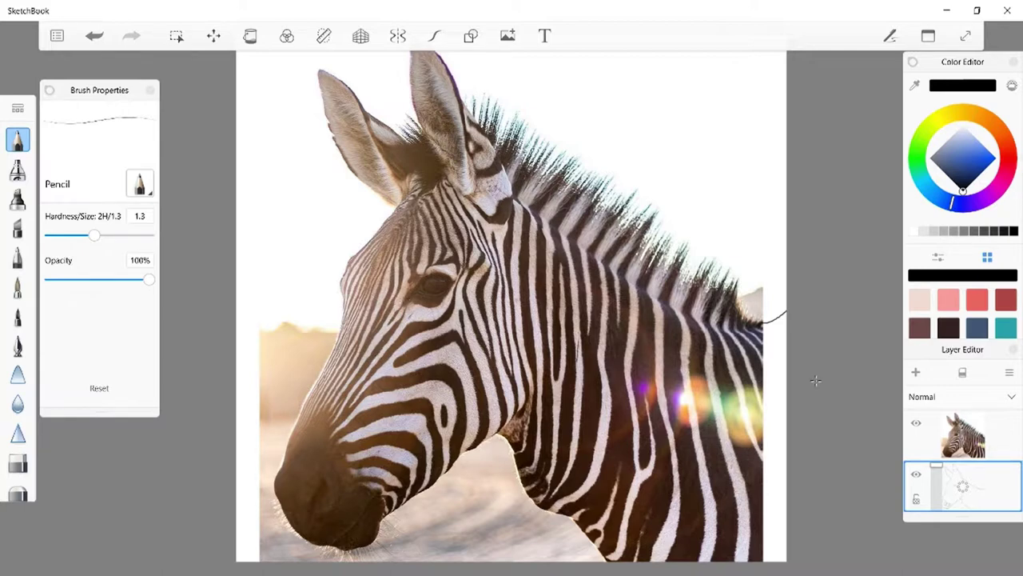
pyautogui.click(917, 424)
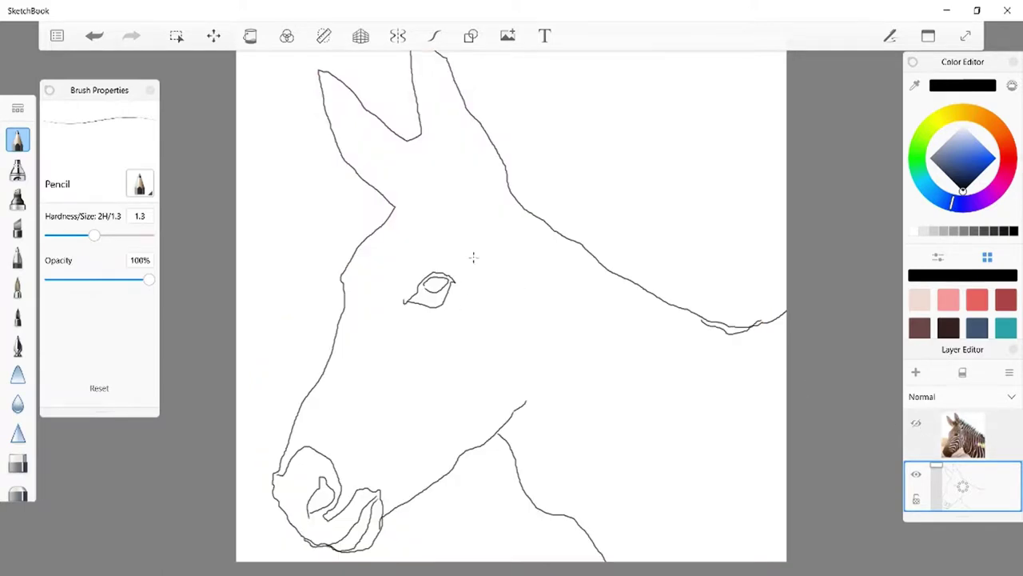
pyautogui.click(917, 424)
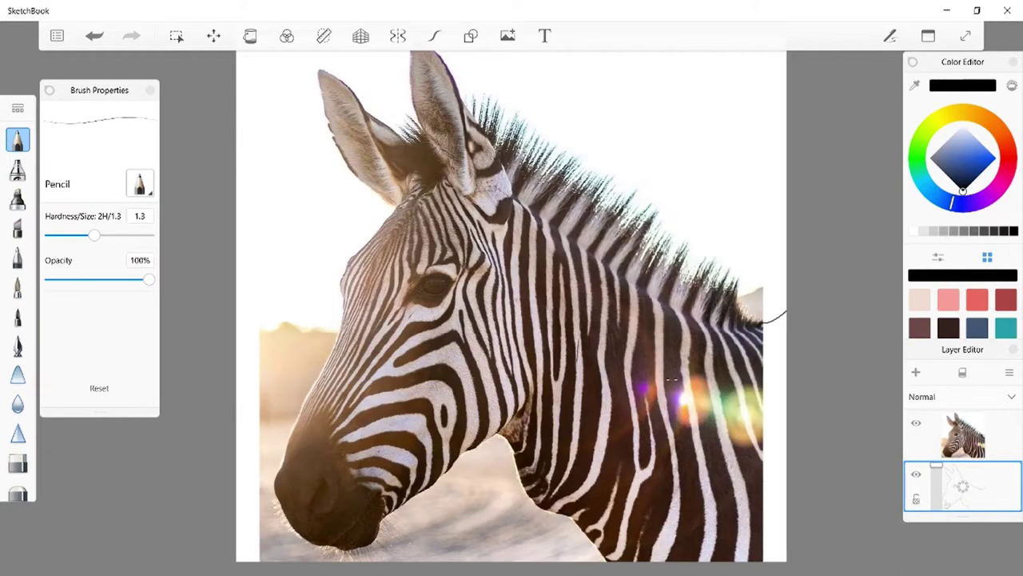
pyautogui.click(86, 40)
pyautogui.click(916, 425)
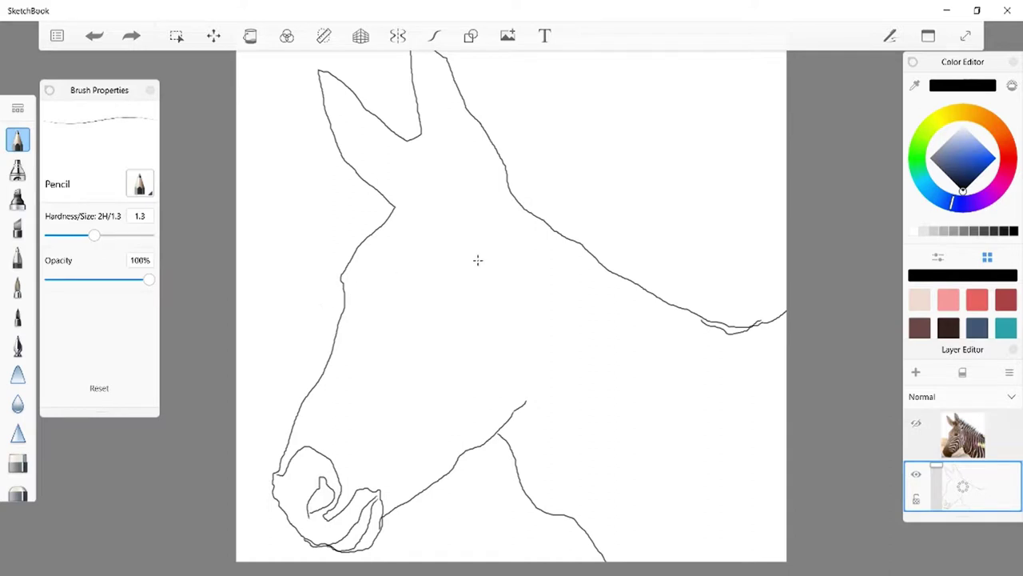
# Draw a circle over the zebra's eyeball with the Ellipse tool and check it with the reference photo hidden.
pyautogui.click(916, 424)
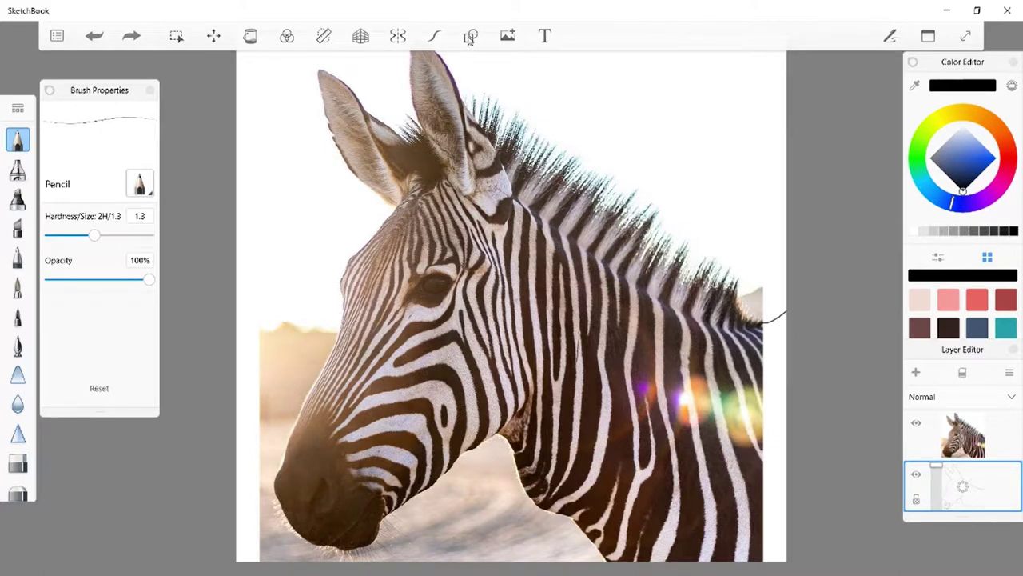
pyautogui.click(471, 35)
pyautogui.click(511, 67)
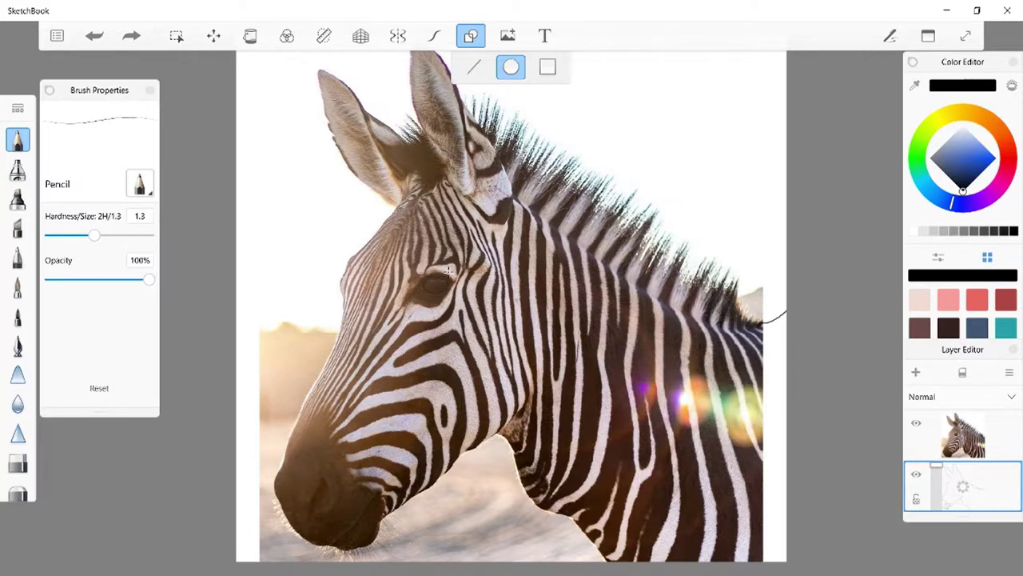
pyautogui.moveTo(447, 271); pyautogui.dragTo(423, 297)
pyautogui.click(917, 423)
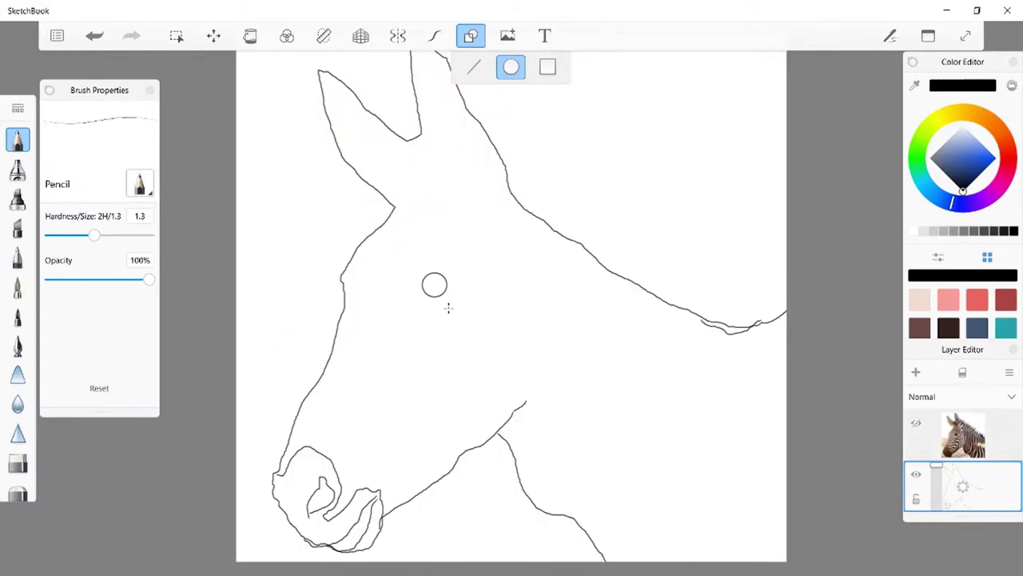
# Trace the upper eyelid across the eye circle and erase the arc above it with the Hard Eraser.
pyautogui.click(916, 423)
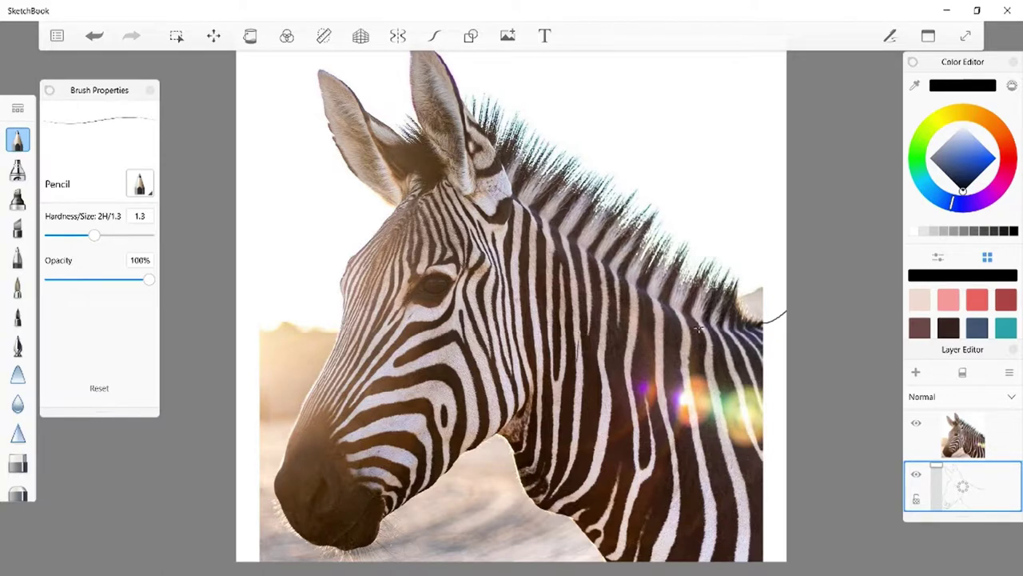
pyautogui.click(915, 424)
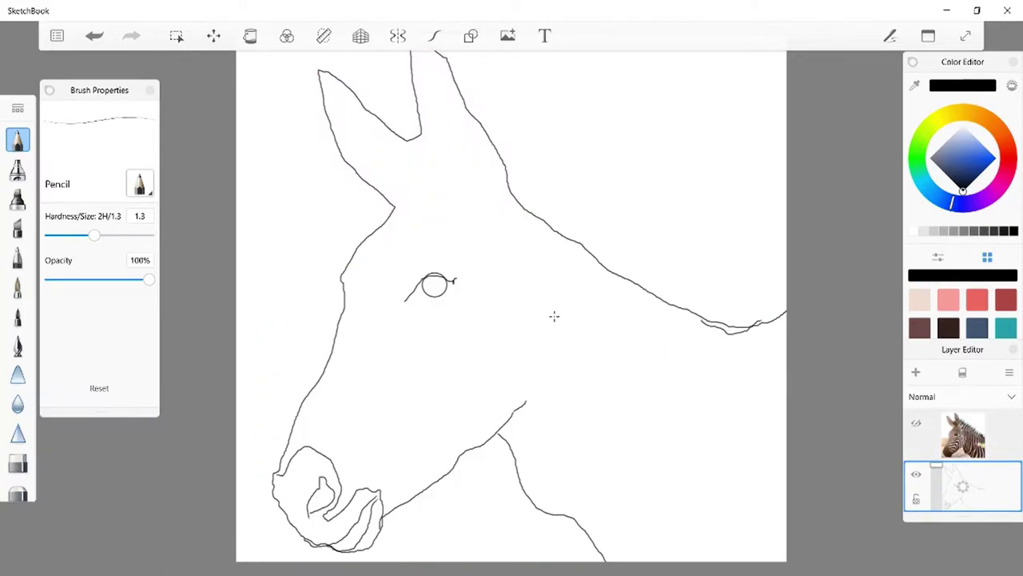
pyautogui.moveTo(427, 279); pyautogui.dragTo(427, 285)
pyautogui.scroll(4, 471, 261)
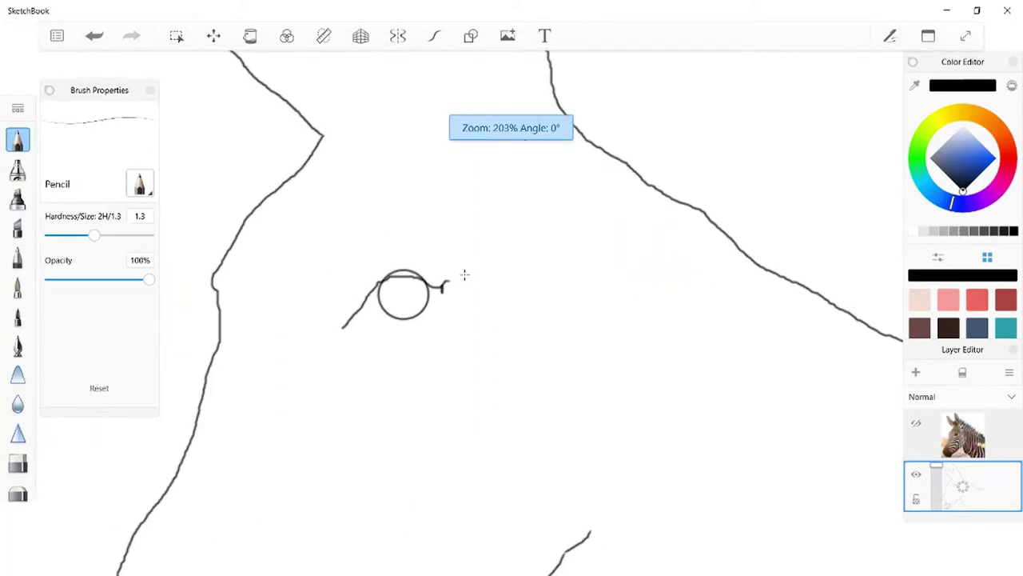
pyautogui.scroll(2, 464, 275)
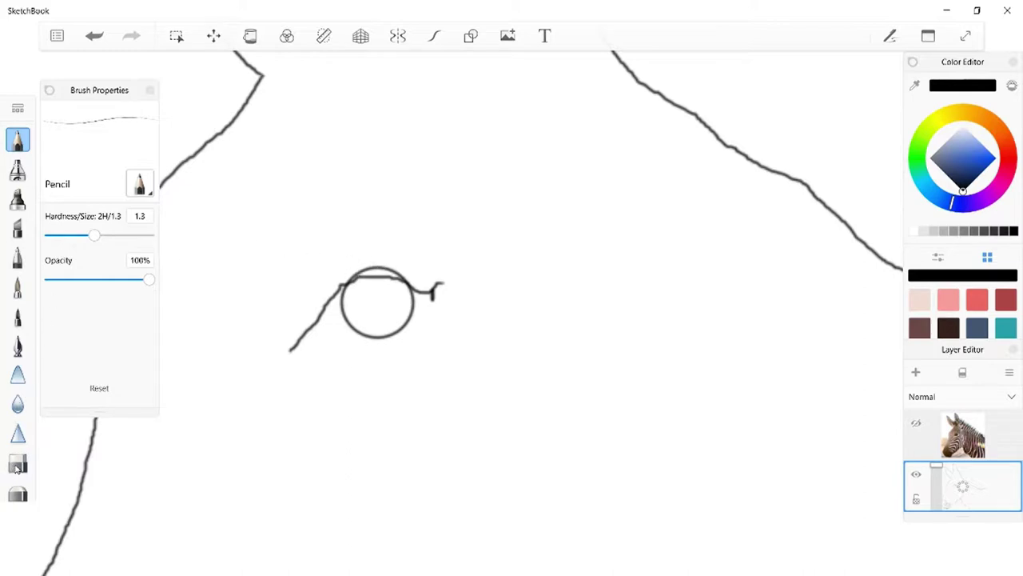
pyautogui.click(16, 468)
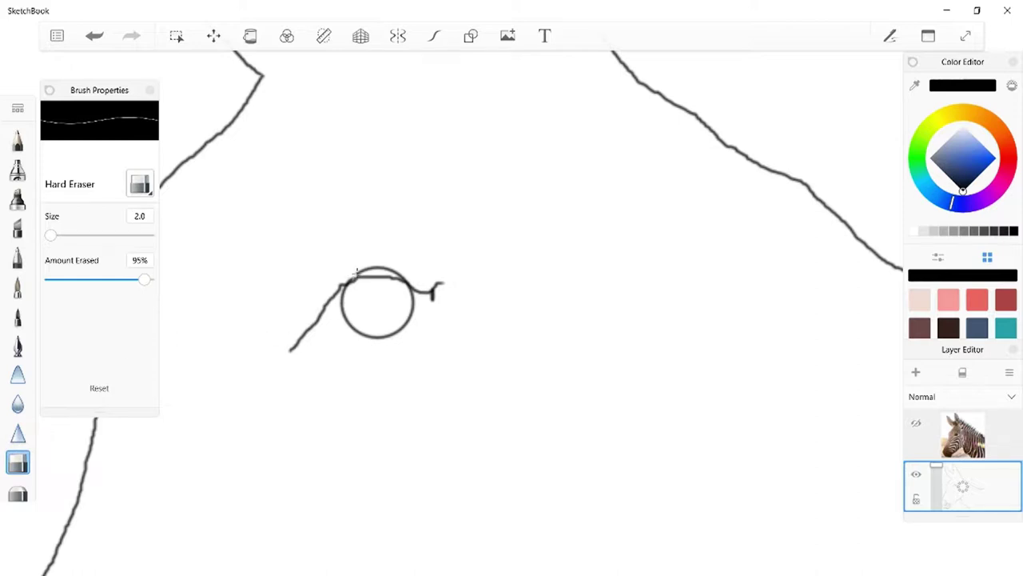
pyautogui.moveTo(350, 277)
pyautogui.mouseDown()
pyautogui.moveTo(364, 267)
pyautogui.moveTo(398, 274)
pyautogui.moveTo(370, 264)
pyautogui.moveTo(402, 279)
pyautogui.moveTo(365, 267)
pyautogui.moveTo(345, 280)
pyautogui.mouseUp()
# Trace the lower eyelid from the reference photo with the Pencil to close the eye outline.
pyautogui.click(18, 141)
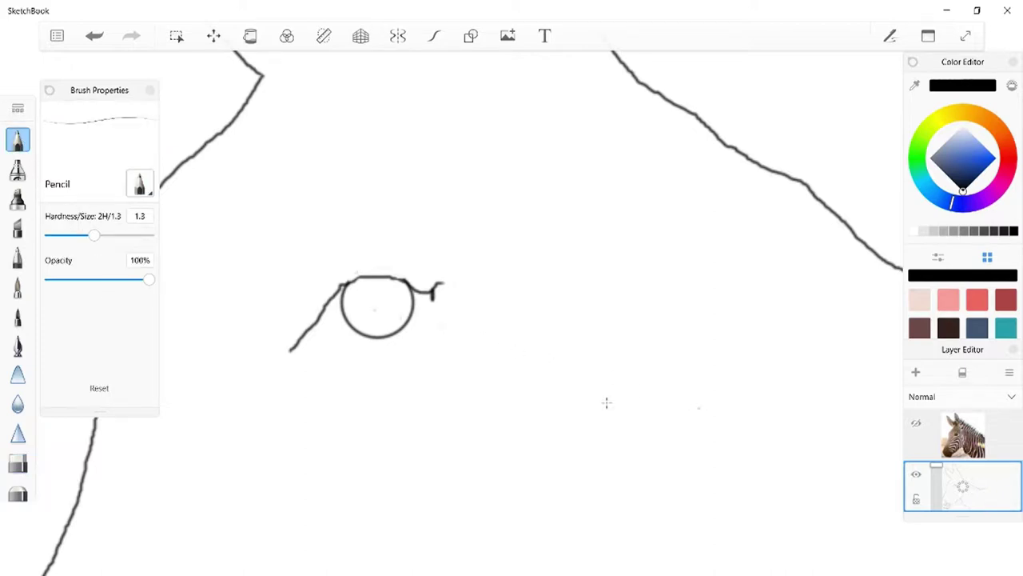
pyautogui.scroll(-2, 548, 395)
pyautogui.scroll(-3, 543, 393)
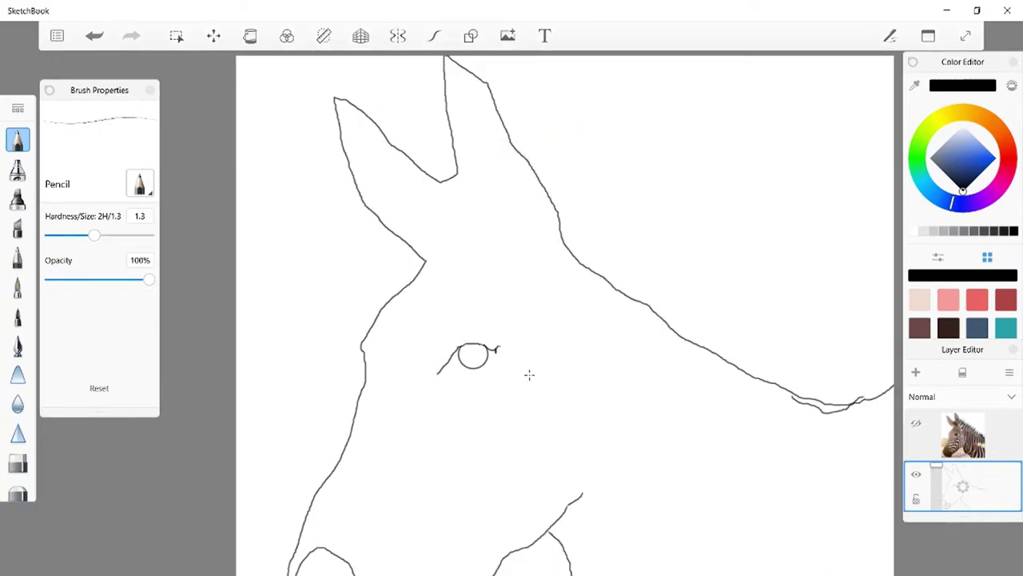
pyautogui.scroll(-1, 392, 304)
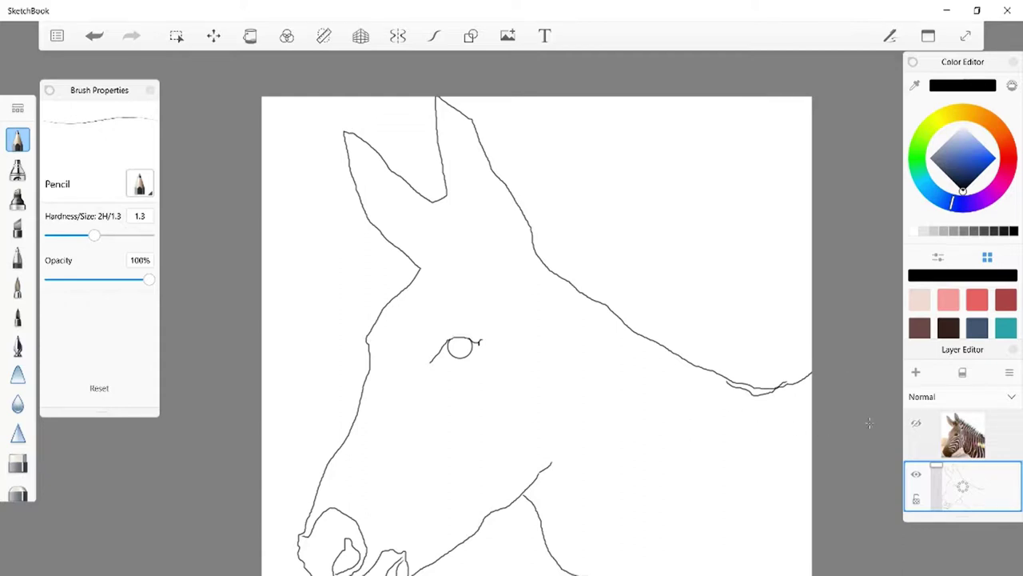
pyautogui.click(916, 423)
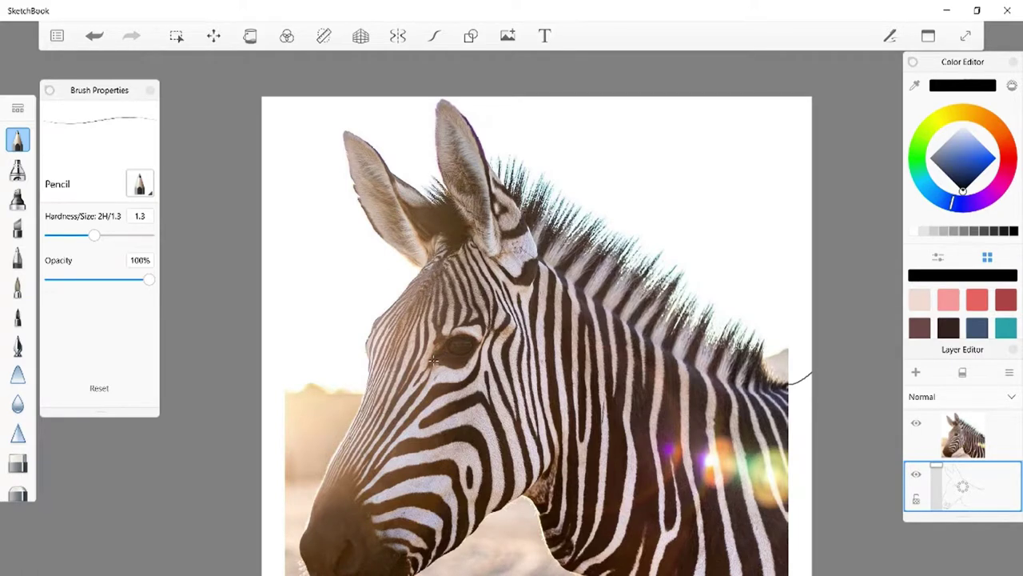
pyautogui.click(917, 423)
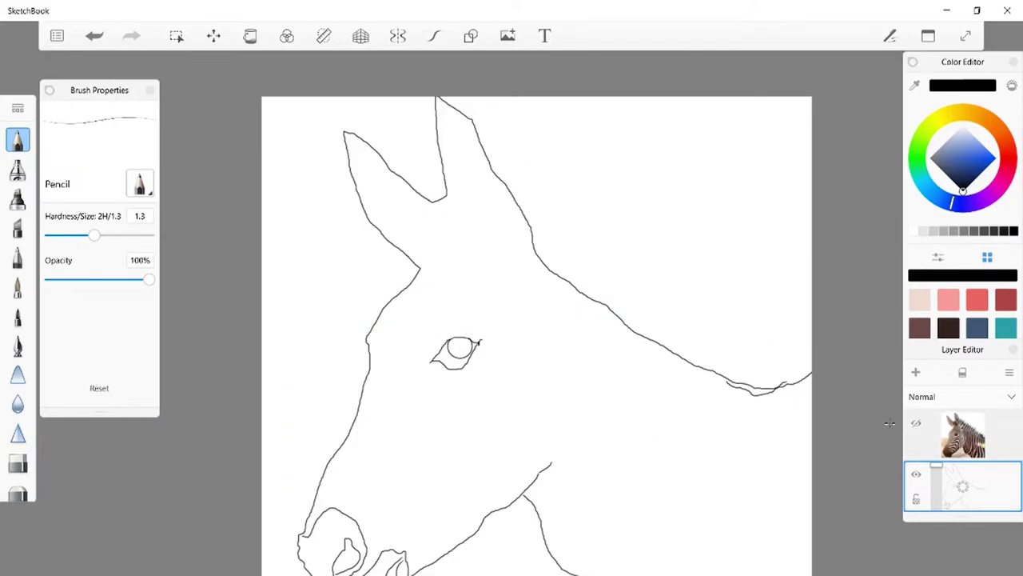
# Set the Pencil size to 2.4 and the colour to brown, then draw accent lines around the eye on the sketch layer.
pyautogui.click(916, 423)
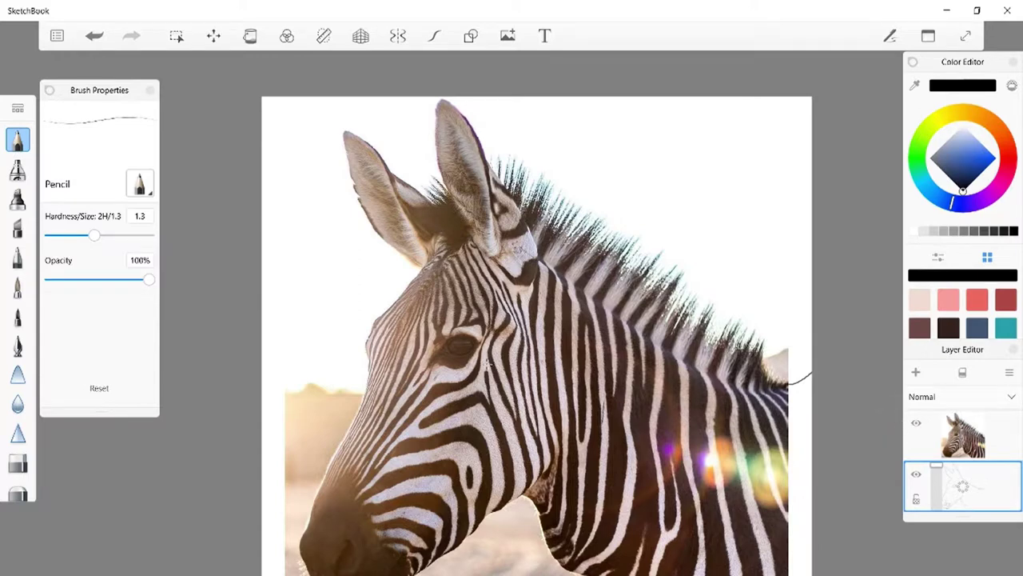
pyautogui.moveTo(97, 236); pyautogui.dragTo(62, 246)
pyautogui.moveTo(60, 241); pyautogui.dragTo(117, 240)
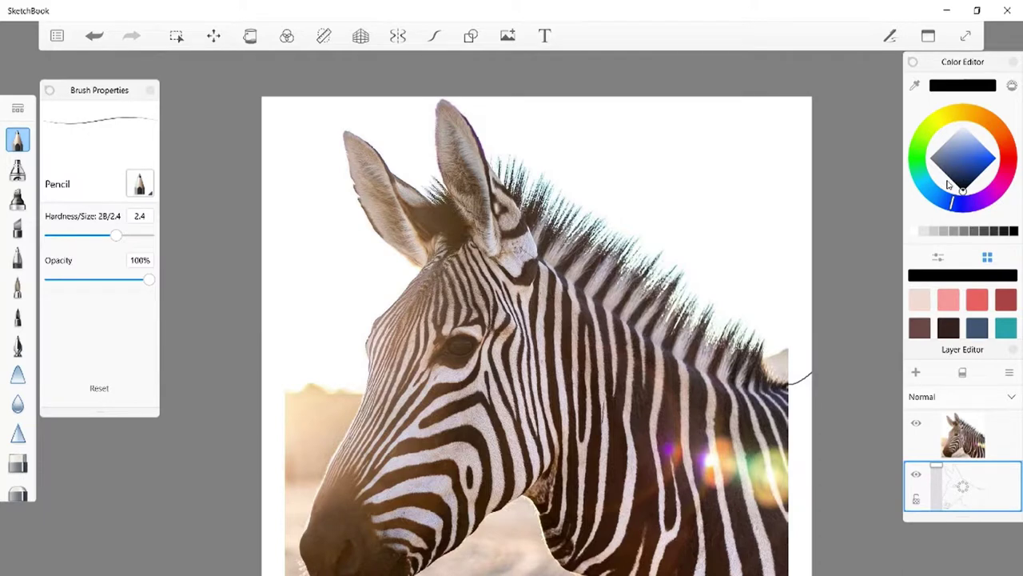
pyautogui.click(998, 130)
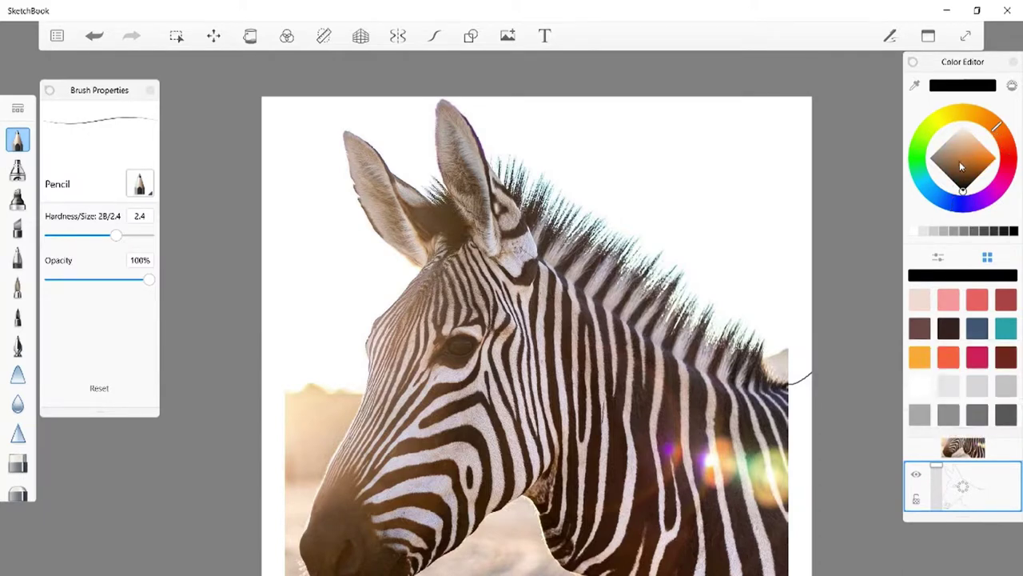
pyautogui.click(955, 163)
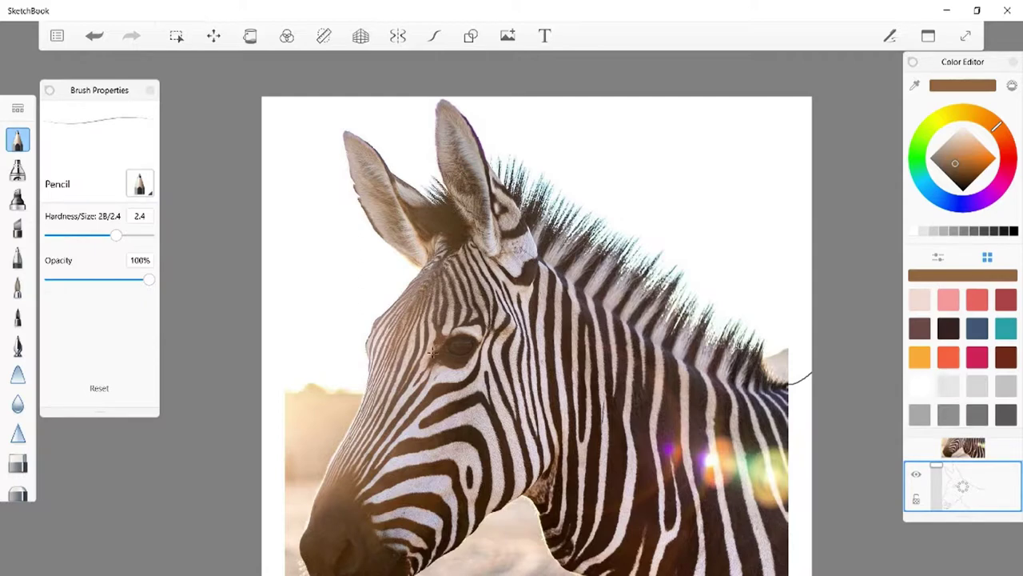
pyautogui.click(930, 453)
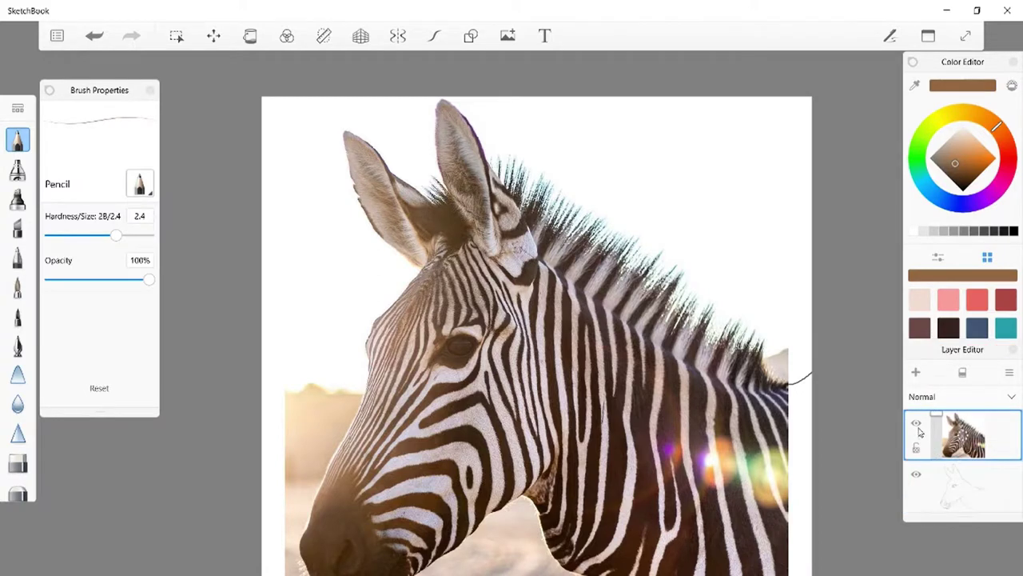
pyautogui.click(917, 429)
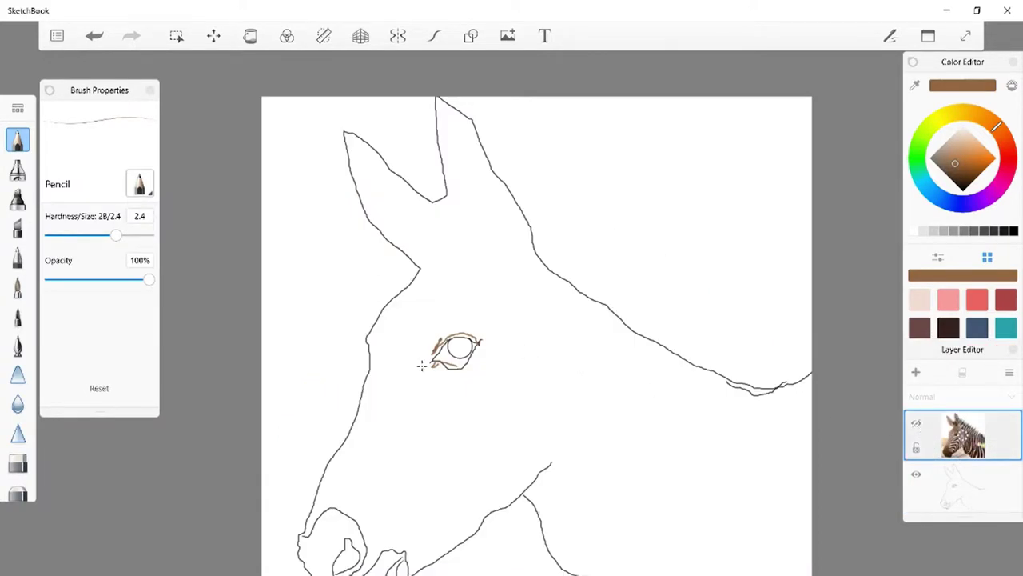
pyautogui.click(916, 425)
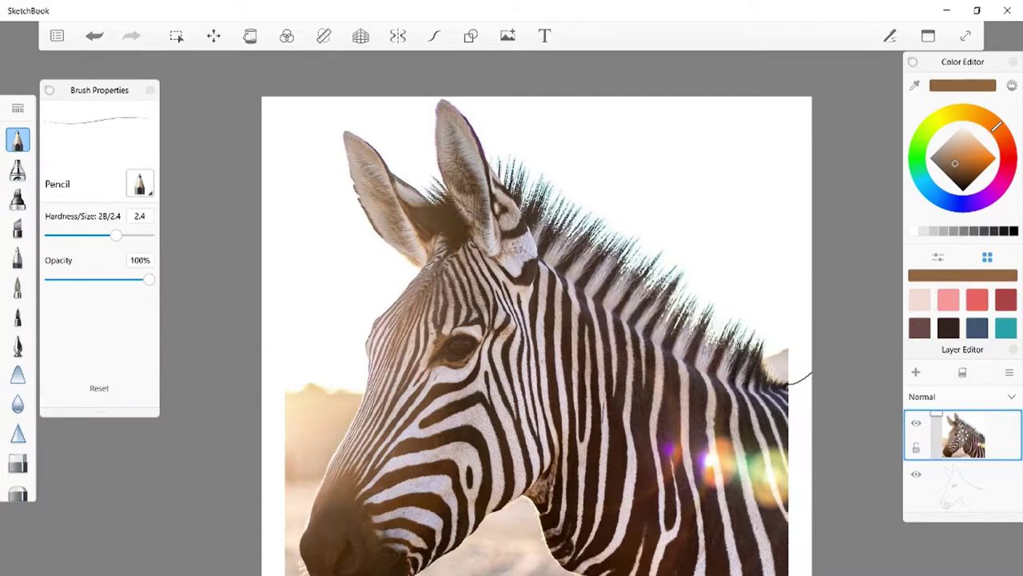
pyautogui.click(96, 37)
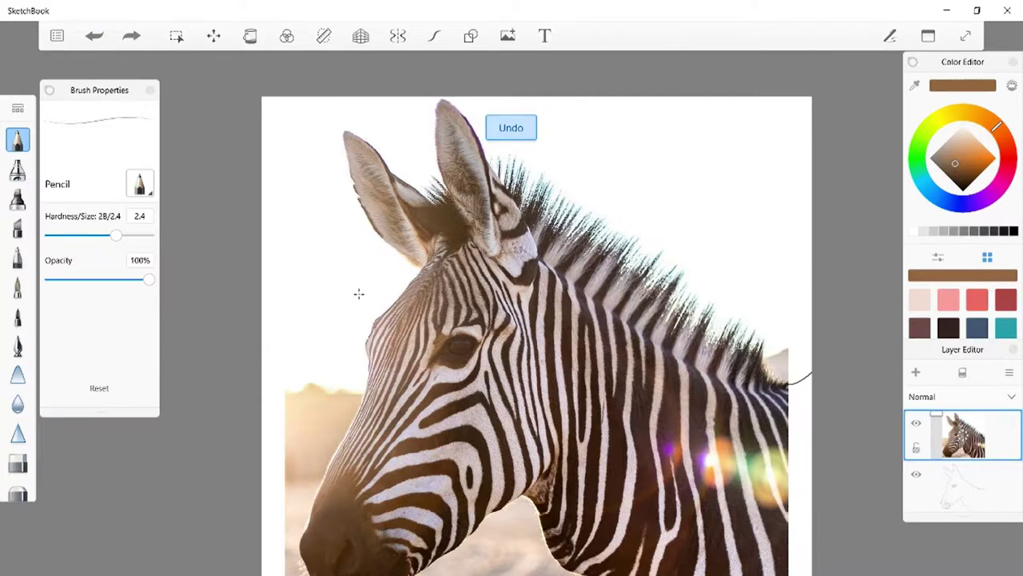
# Undo the last brown strokes around the eye and set the Pencil size to 1.4.
pyautogui.click(95, 37)
pyautogui.click(96, 40)
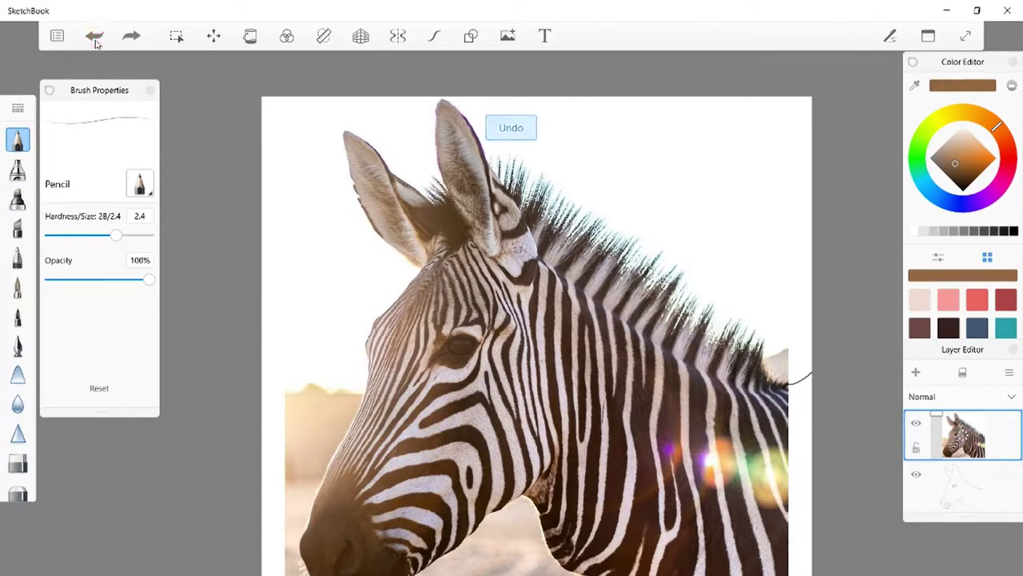
pyautogui.click(96, 40)
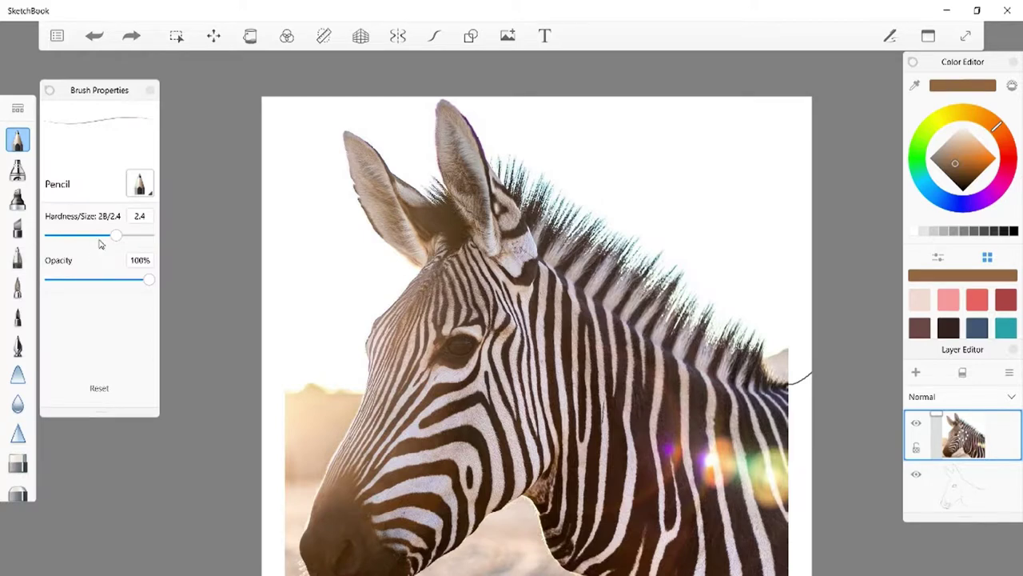
pyautogui.moveTo(116, 236); pyautogui.dragTo(99, 240)
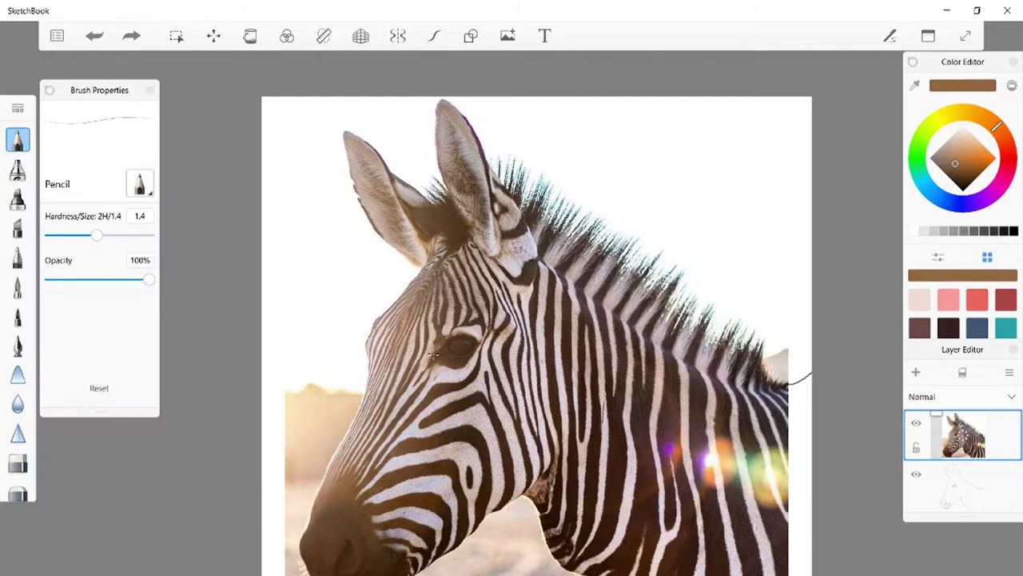
# Draw a brown line at the eye's inner corner and check it with the reference photo hidden.
pyautogui.moveTo(435, 357); pyautogui.dragTo(439, 364)
pyautogui.click(916, 424)
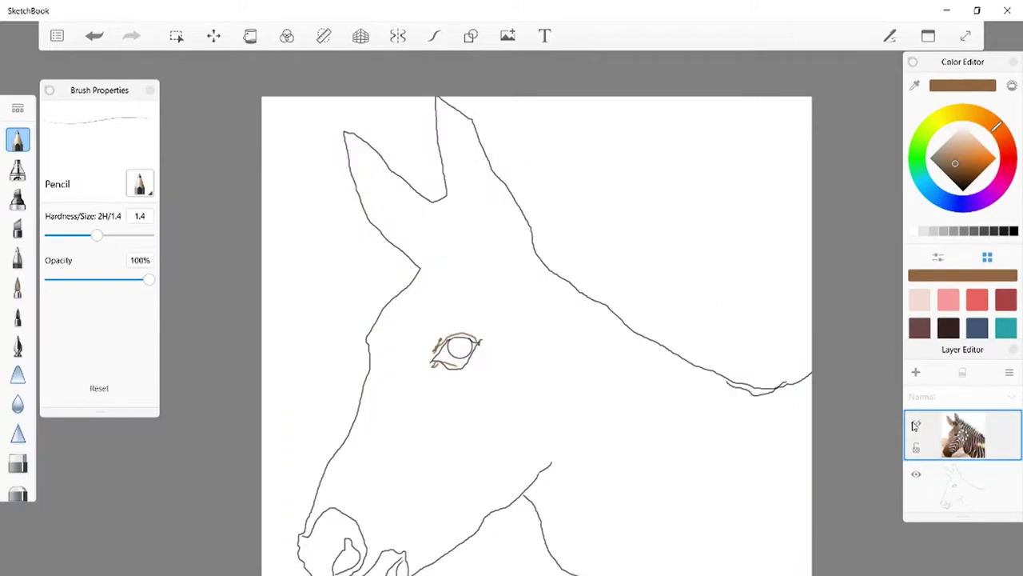
pyautogui.click(917, 425)
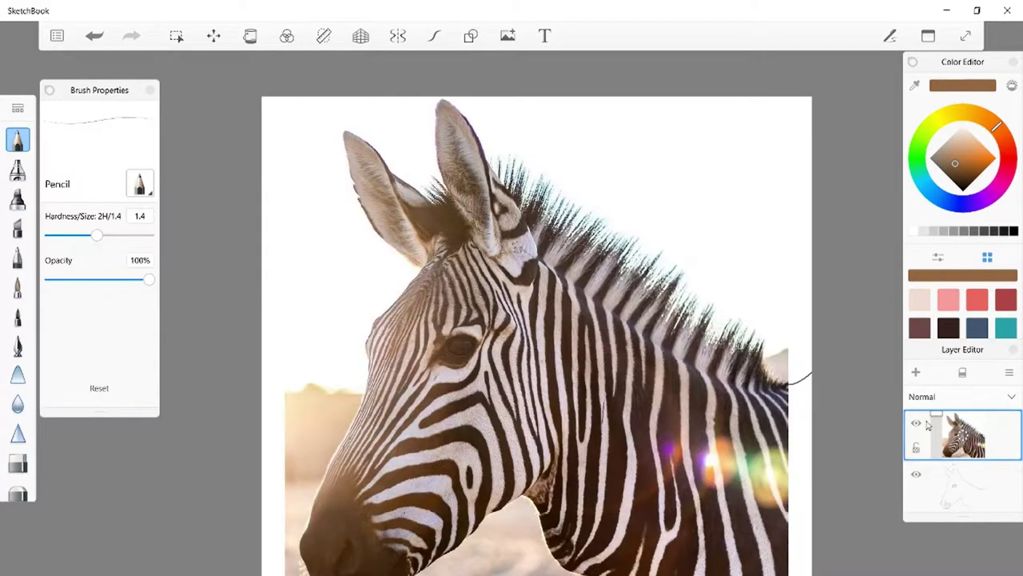
# Undo all the brown accent lines and small marks around the eye, leaving only the eye outline on the sketch.
pyautogui.click(94, 37)
pyautogui.click(94, 37)
pyautogui.click(94, 37)
pyautogui.click(917, 425)
pyautogui.click(917, 425)
pyautogui.click(95, 36)
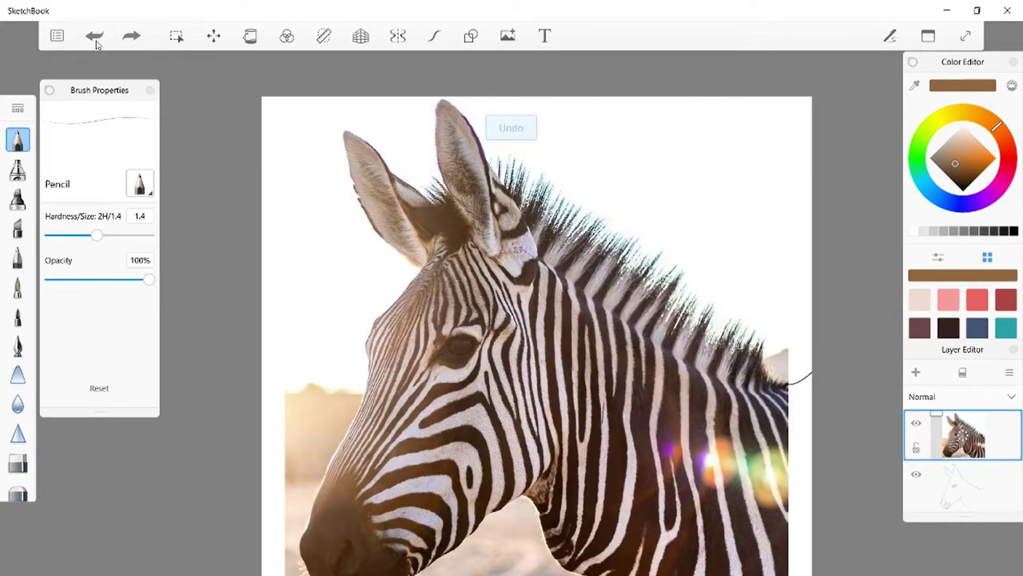
pyautogui.click(95, 37)
pyautogui.click(917, 424)
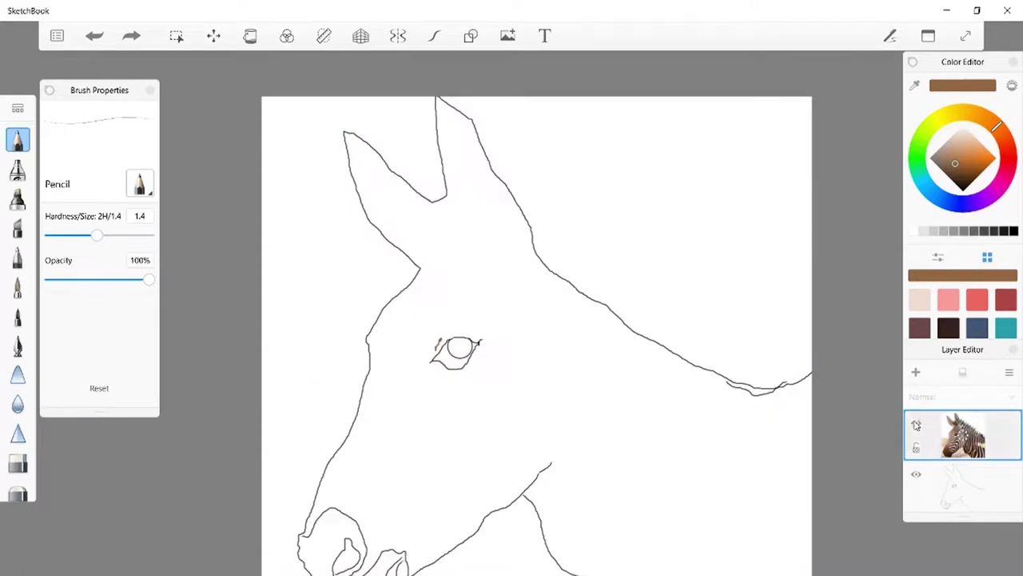
pyautogui.click(917, 424)
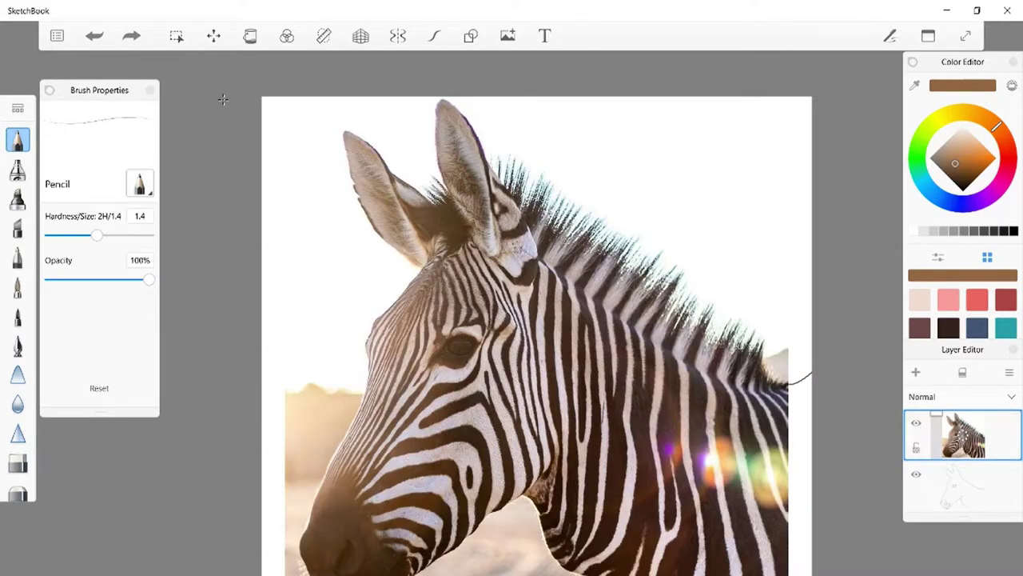
pyautogui.click(94, 37)
pyautogui.click(917, 425)
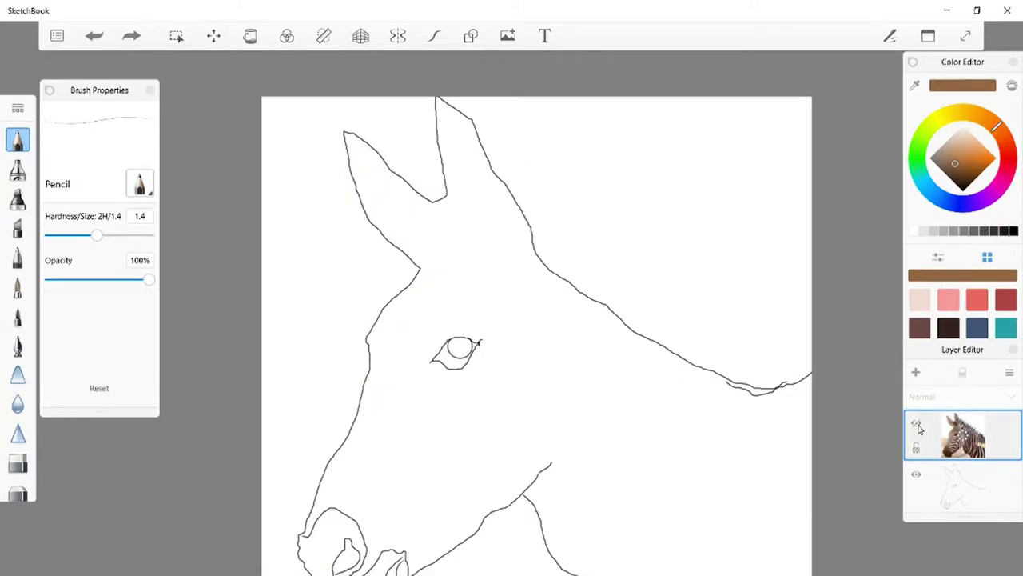
pyautogui.click(918, 425)
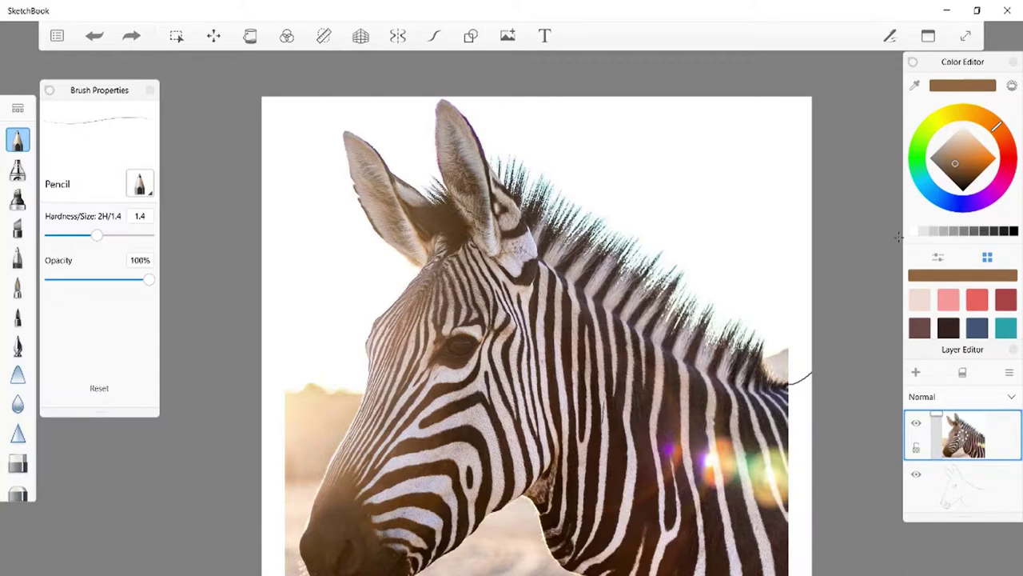
pyautogui.click(1012, 232)
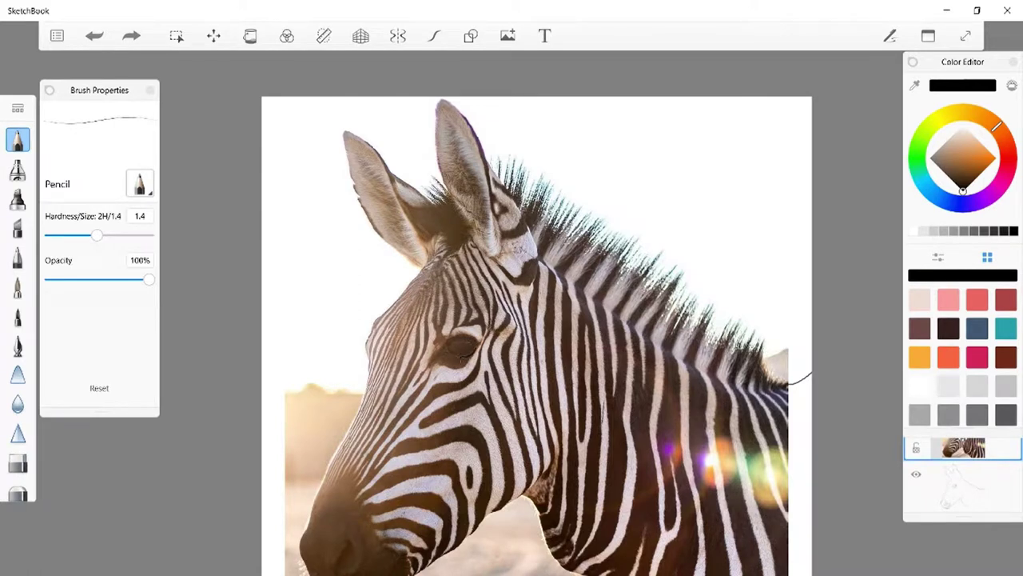
pyautogui.moveTo(462, 357)
pyautogui.mouseDown()
pyautogui.moveTo(439, 348)
pyautogui.moveTo(458, 356)
pyautogui.mouseUp()
pyautogui.click(93, 36)
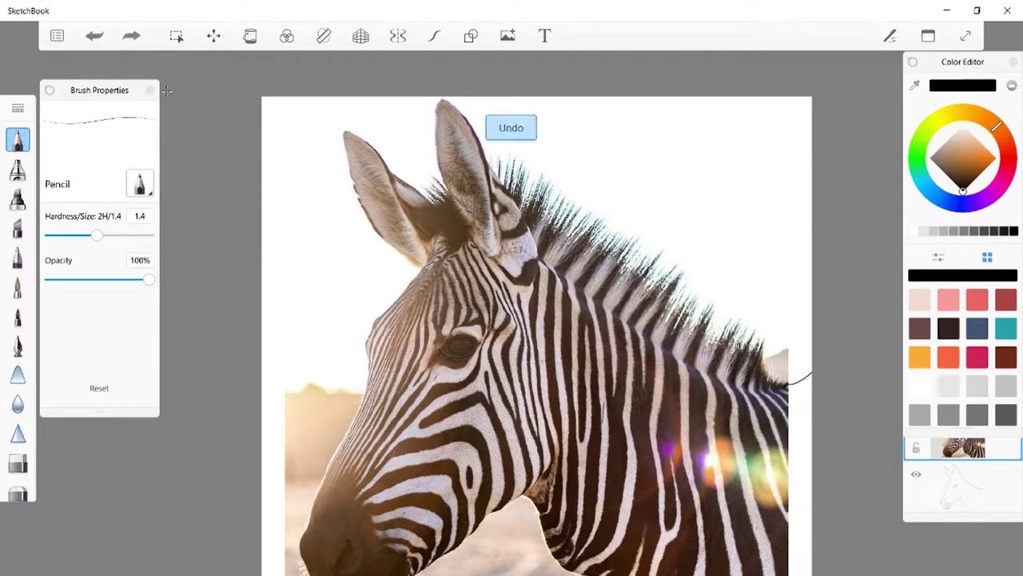
# Trace a dark brown line beneath the eyeball on the sketch layer with the 1.4 Pencil.
pyautogui.click(942, 497)
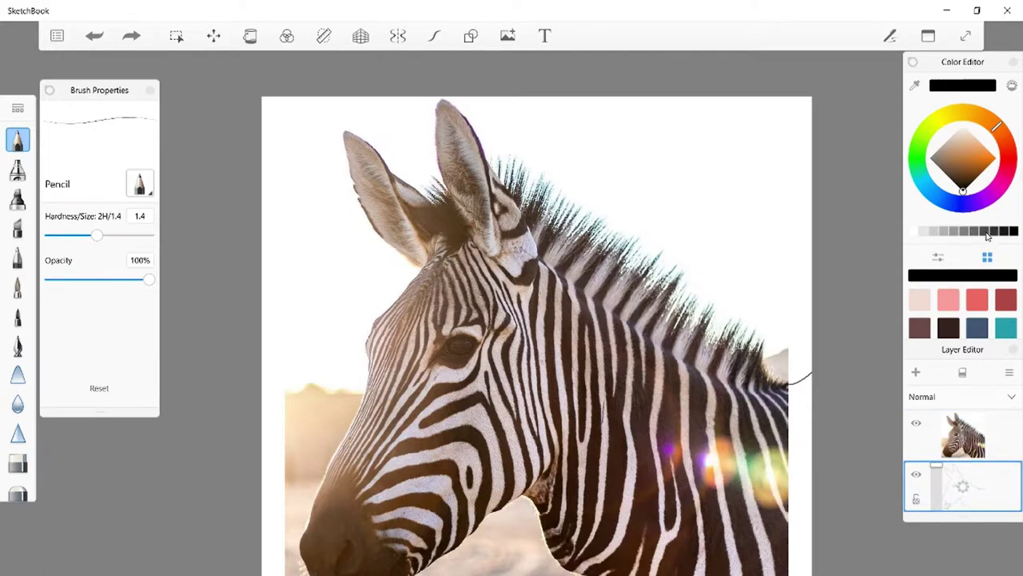
pyautogui.click(987, 232)
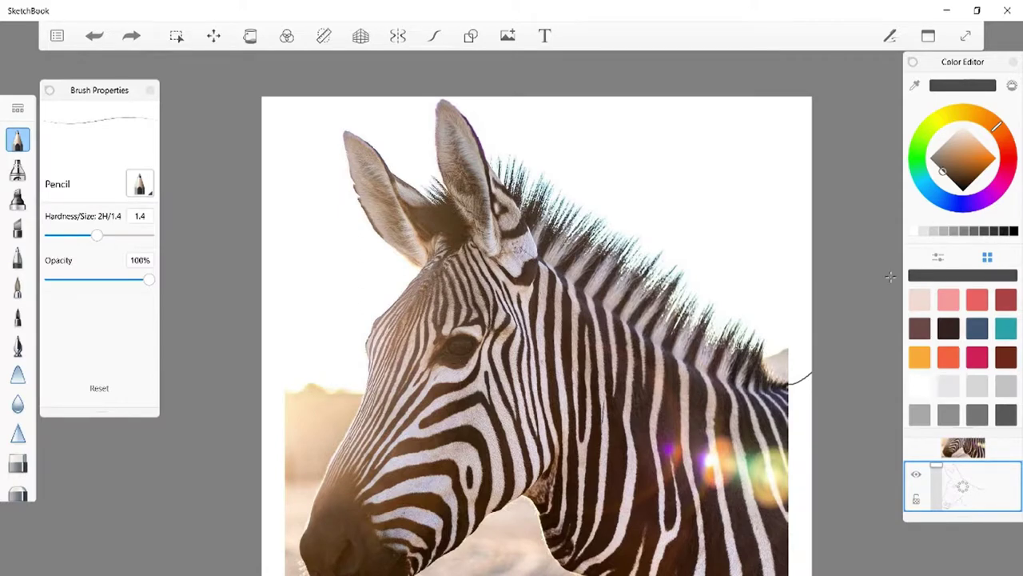
pyautogui.click(962, 157)
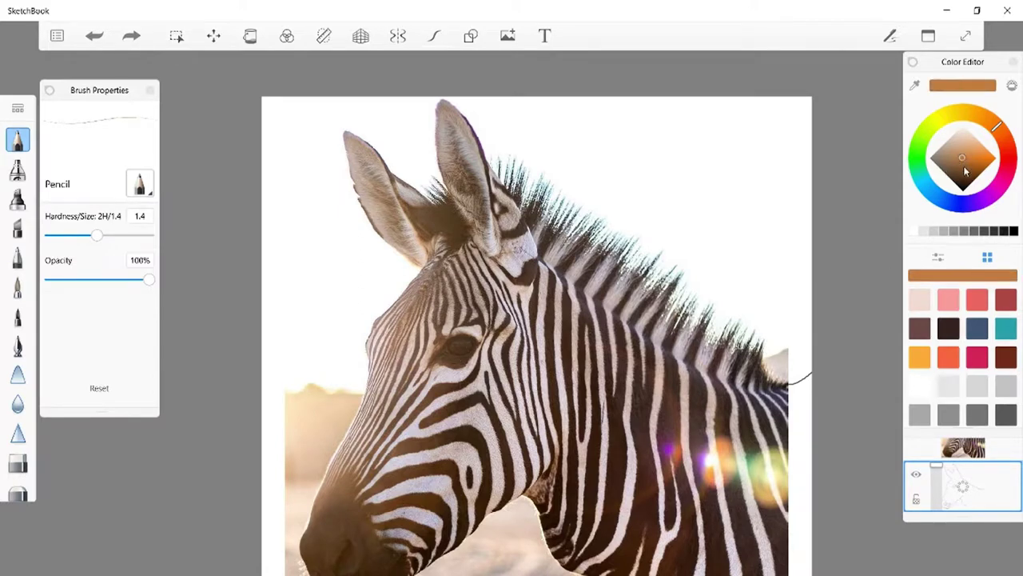
pyautogui.click(965, 168)
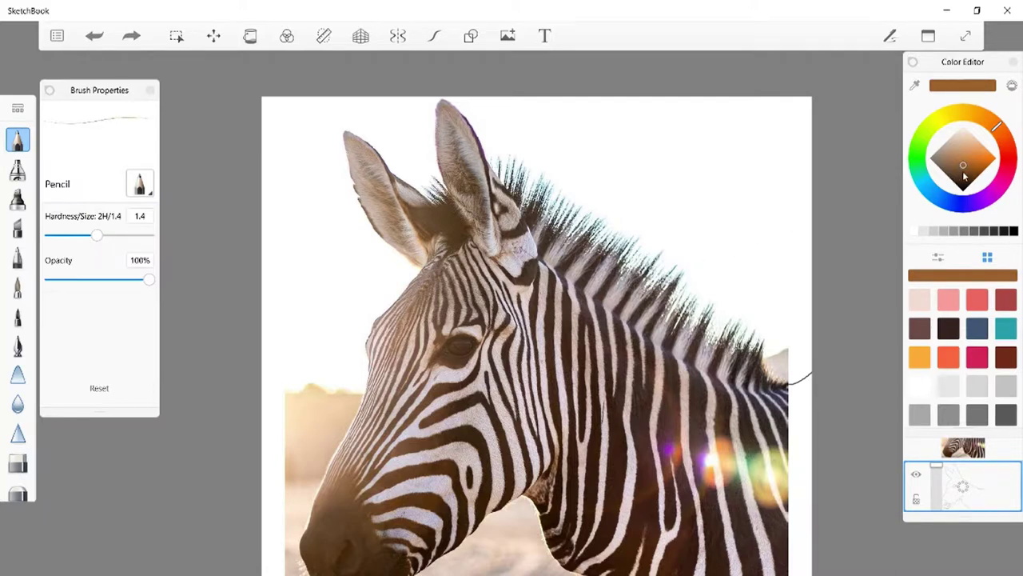
pyautogui.click(968, 169)
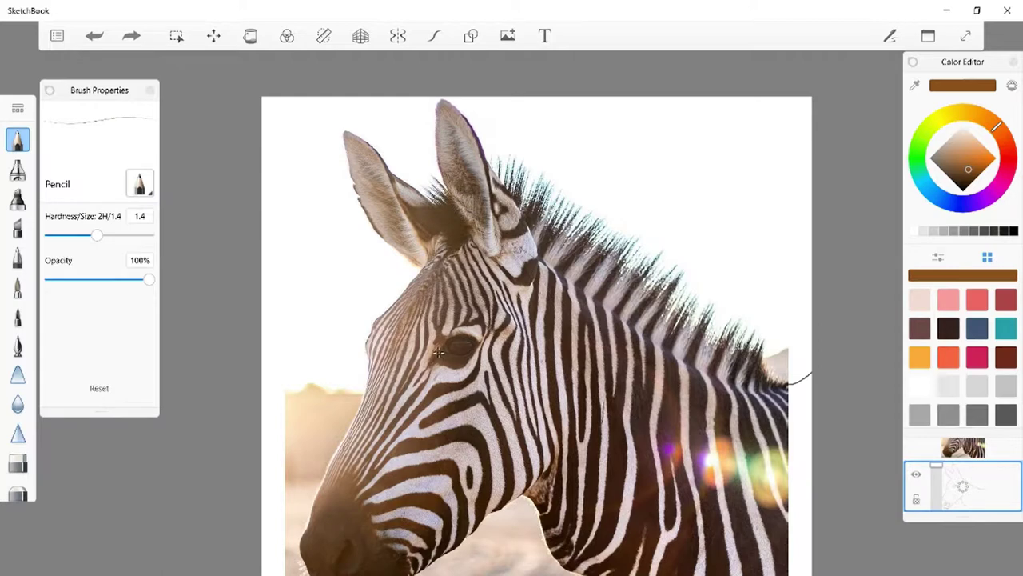
pyautogui.moveTo(436, 352); pyautogui.dragTo(442, 357)
# Select the reference photo layer and hide it to reveal the sketched eye.
pyautogui.scroll(-1, 965, 480)
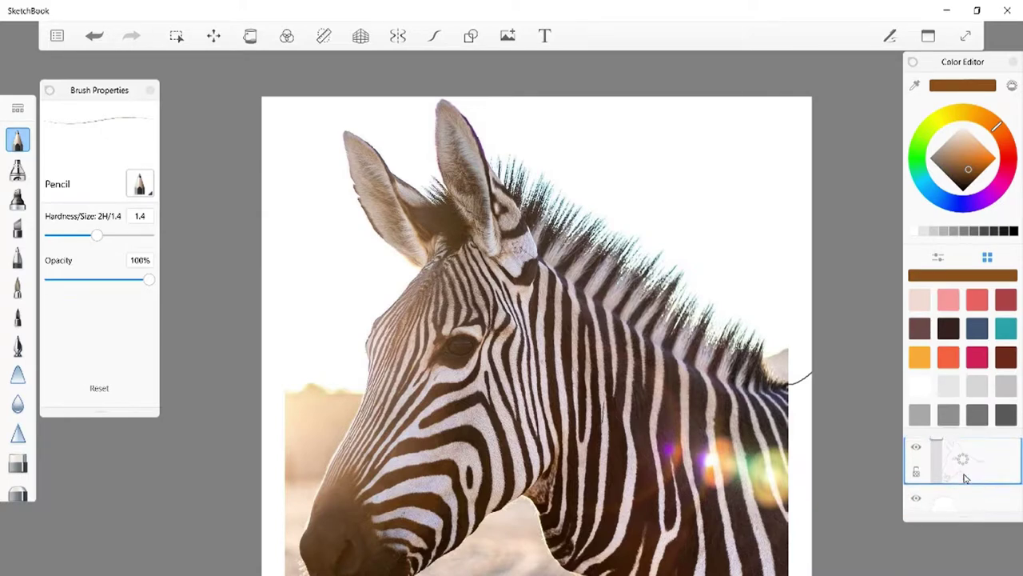
pyautogui.scroll(1, 965, 478)
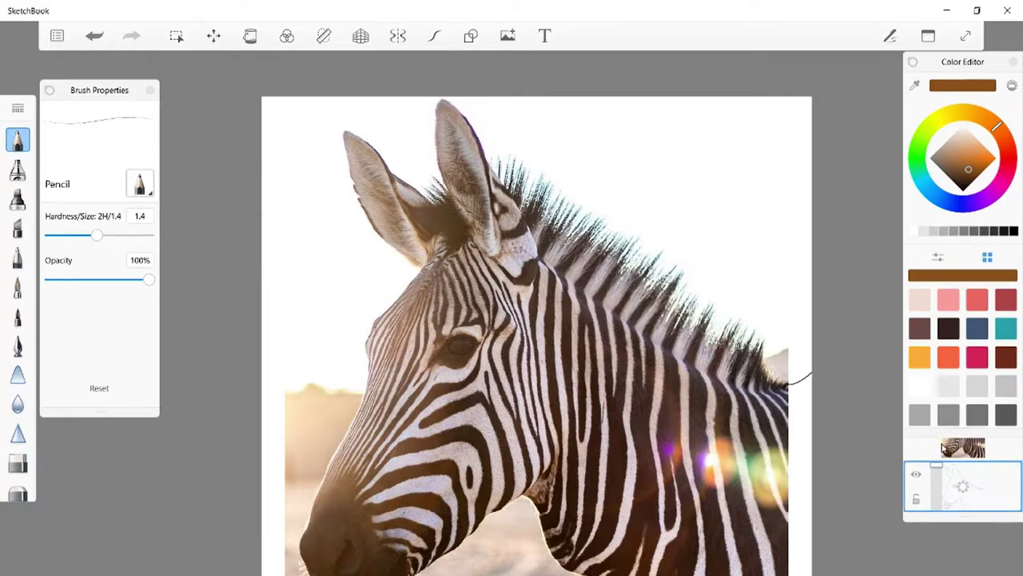
pyautogui.scroll(-1, 959, 483)
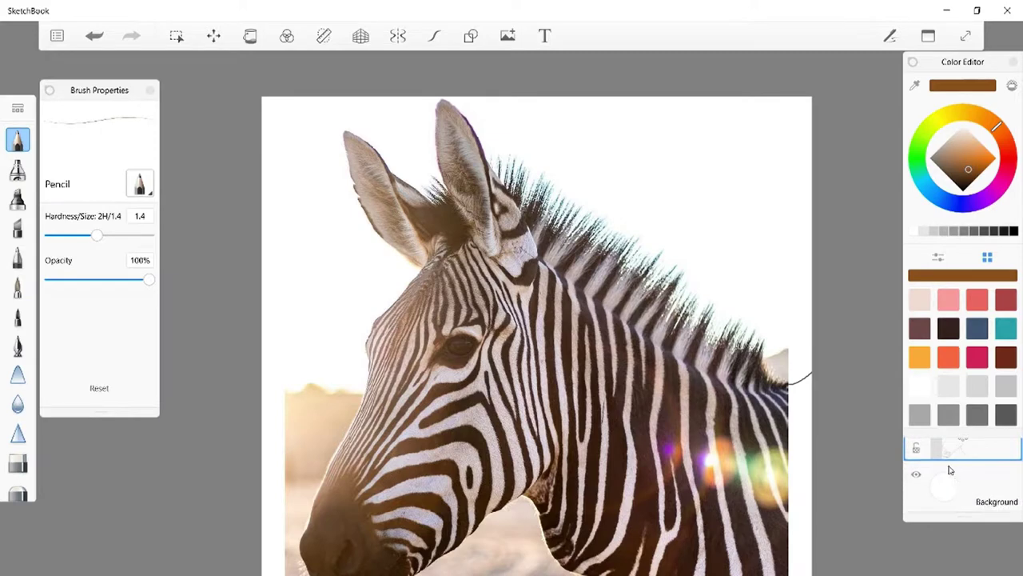
pyautogui.scroll(1, 950, 471)
pyautogui.scroll(1, 959, 456)
pyautogui.click(961, 454)
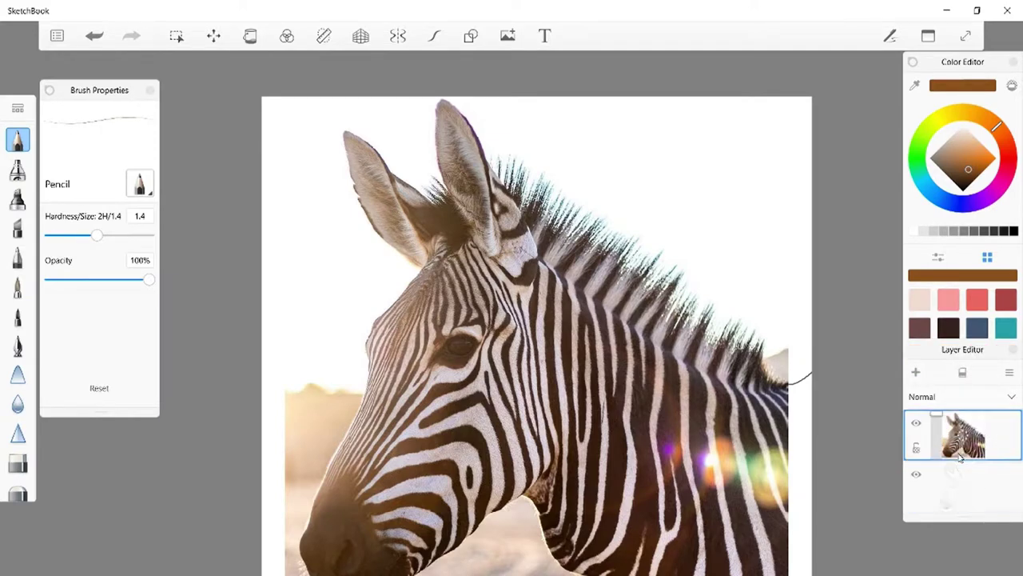
pyautogui.click(917, 424)
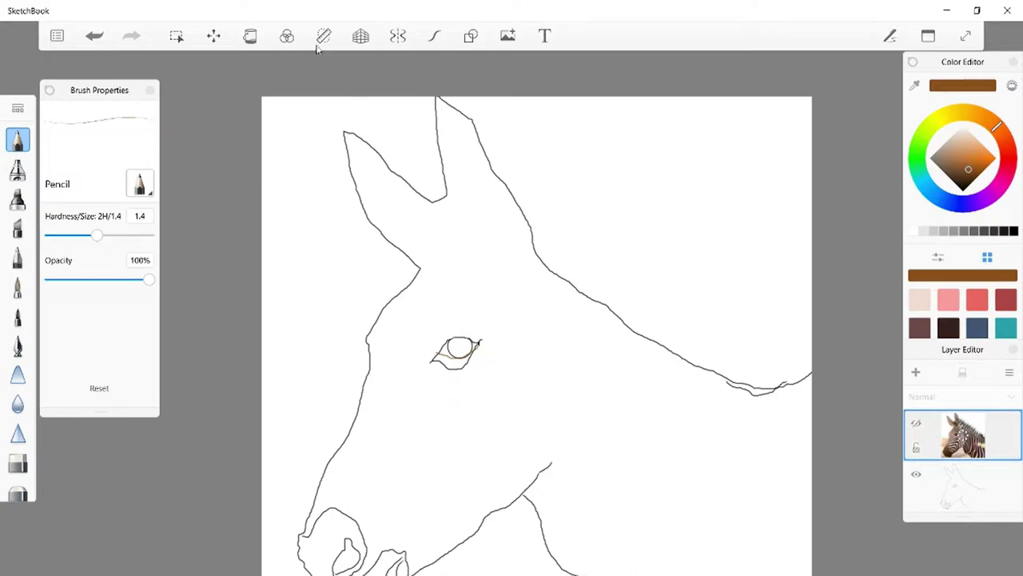
# Flood-fill the area between the brown line and the lower eyelid with solid brown on the sketch layer.
pyautogui.click(249, 36)
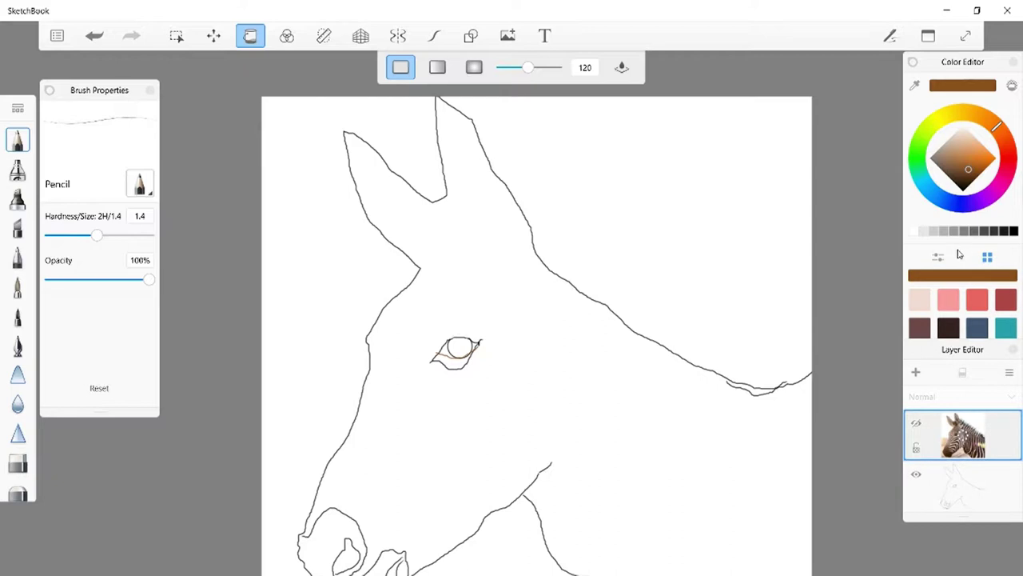
pyautogui.click(457, 359)
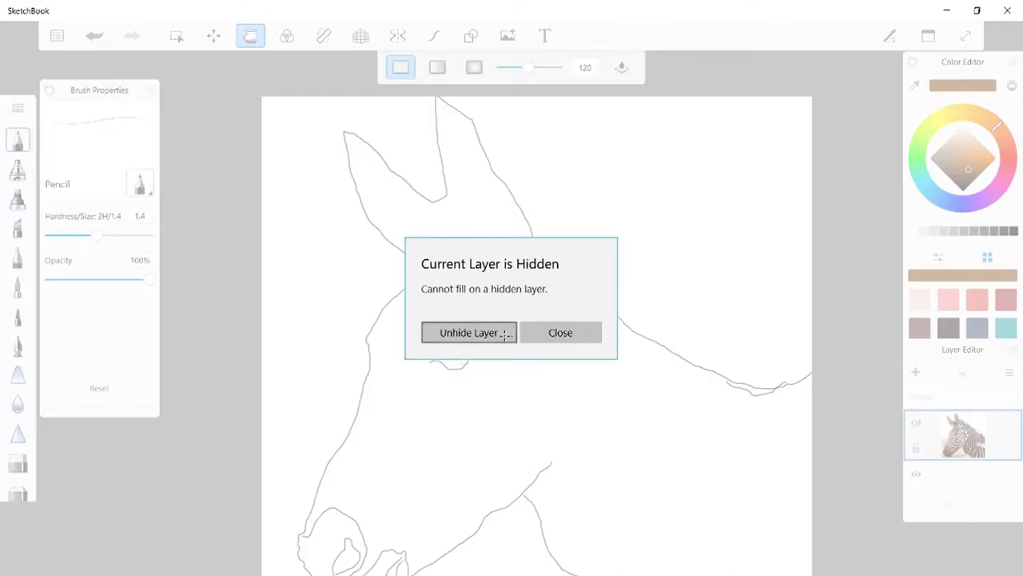
pyautogui.click(559, 332)
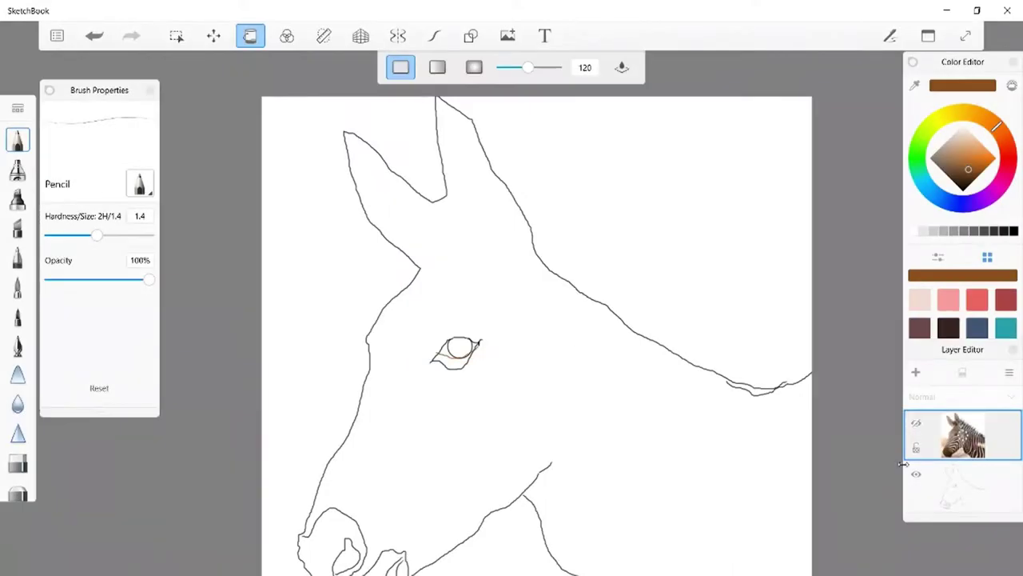
pyautogui.click(964, 489)
pyautogui.click(458, 365)
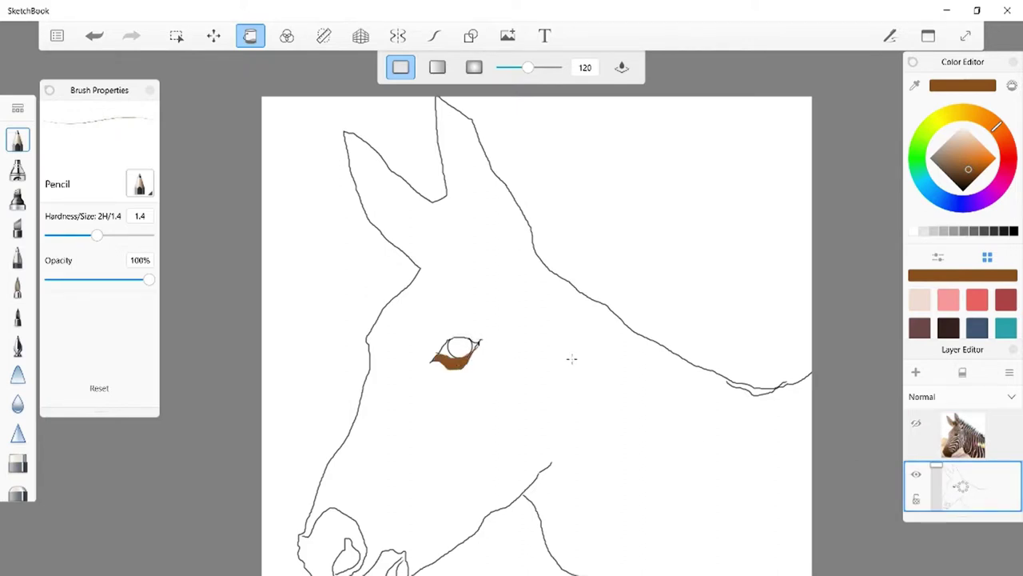
pyautogui.click(249, 35)
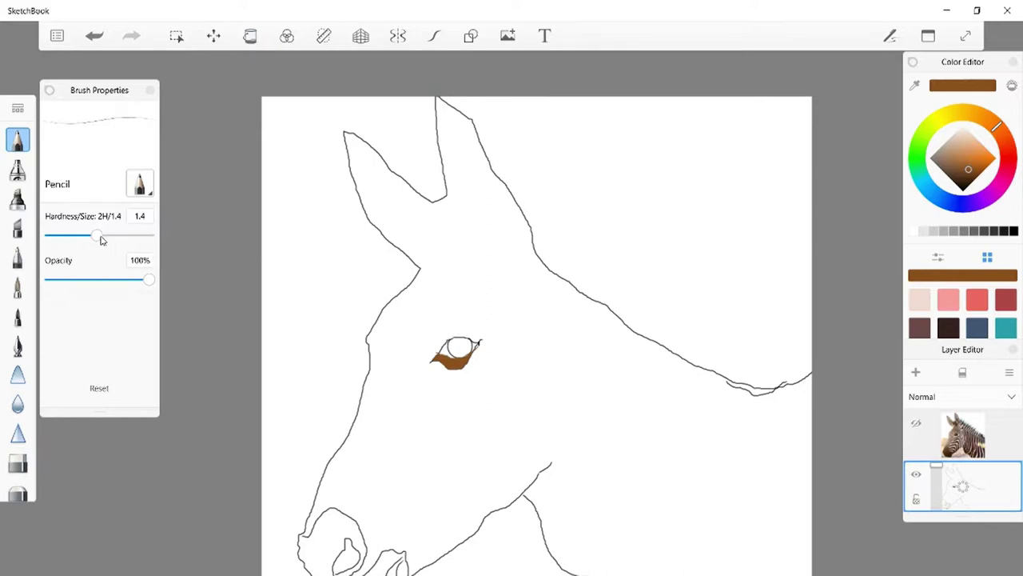
# Set the Pencil size to 12.9 and paint a brown patch beside the eye's inner corner, guided by the reference photo.
pyautogui.moveTo(99, 237); pyautogui.dragTo(150, 236)
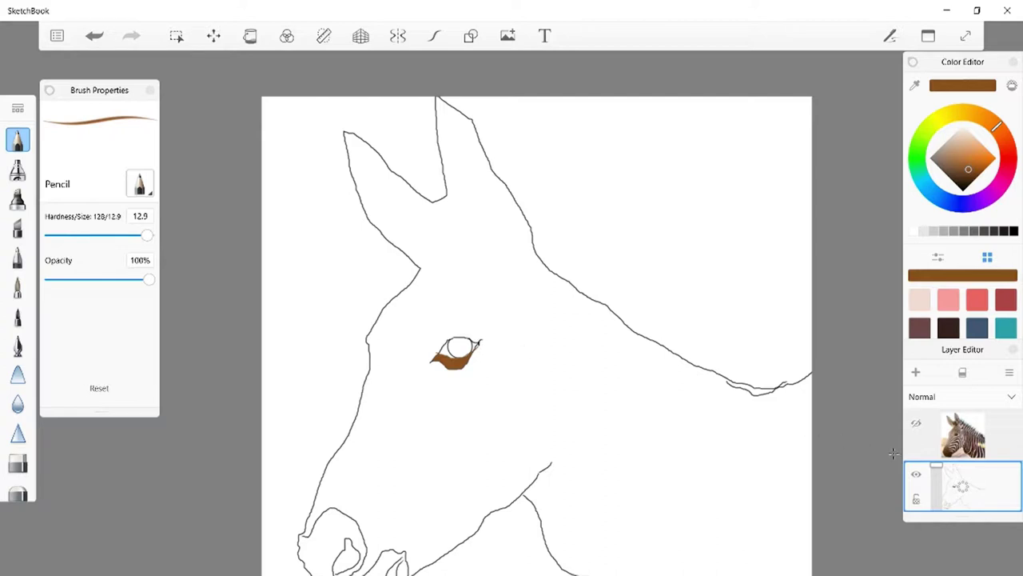
pyautogui.click(919, 426)
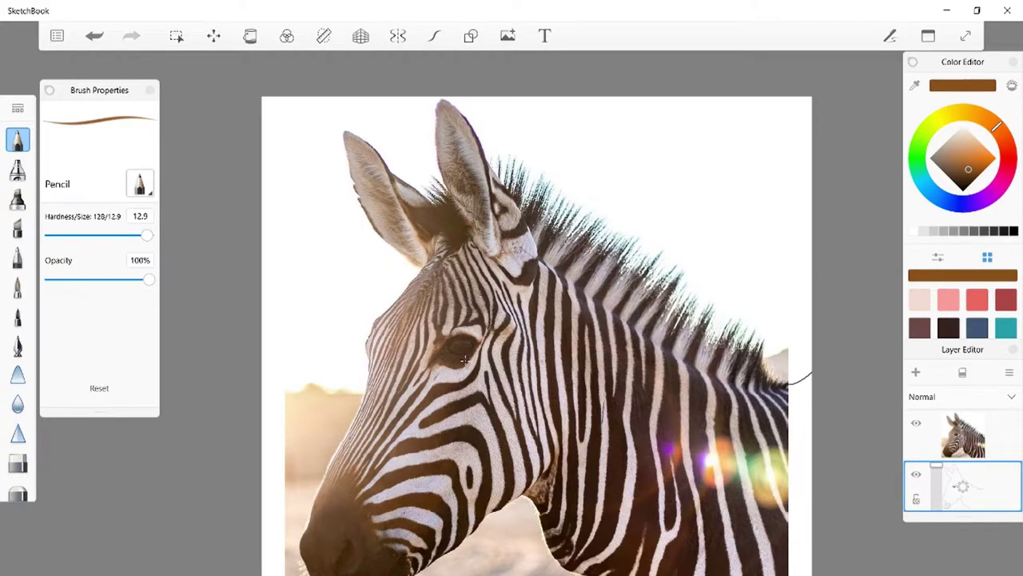
pyautogui.click(916, 423)
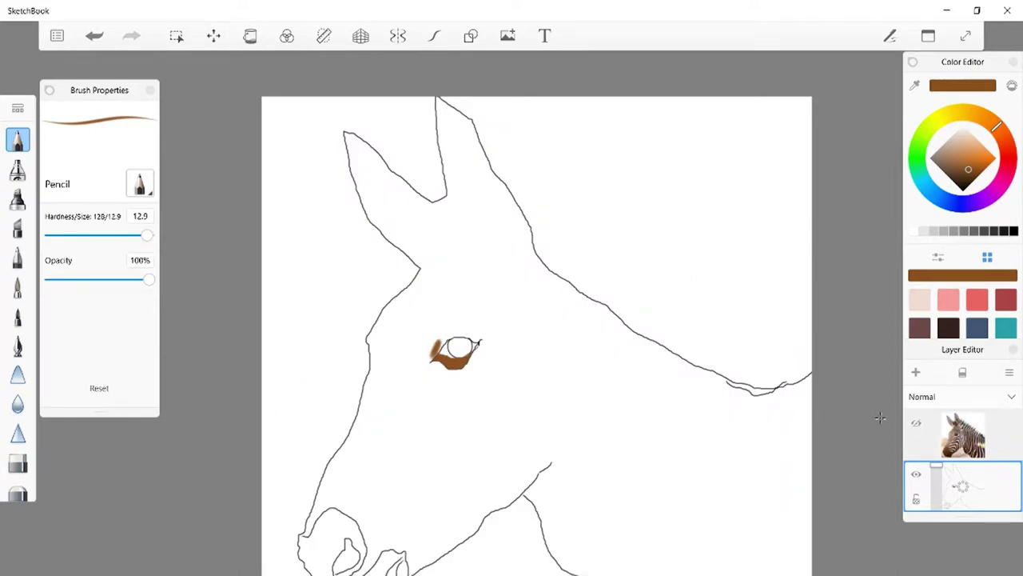
pyautogui.click(916, 424)
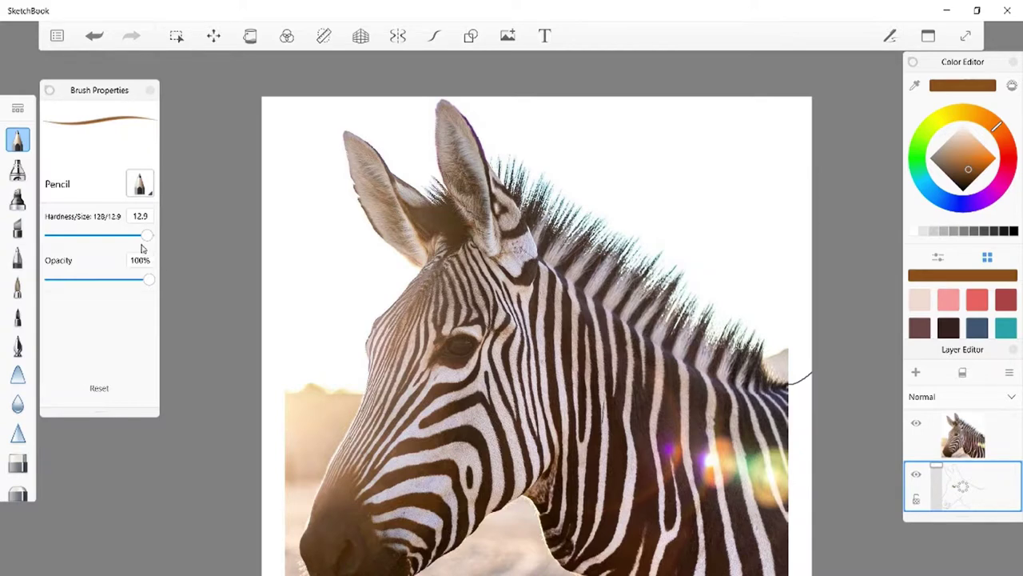
# Set the Pencil size to 0.9 and draw fine brown strokes above the upper eyelid, checking them with the photo hidden.
pyautogui.moveTo(147, 236); pyautogui.dragTo(78, 243)
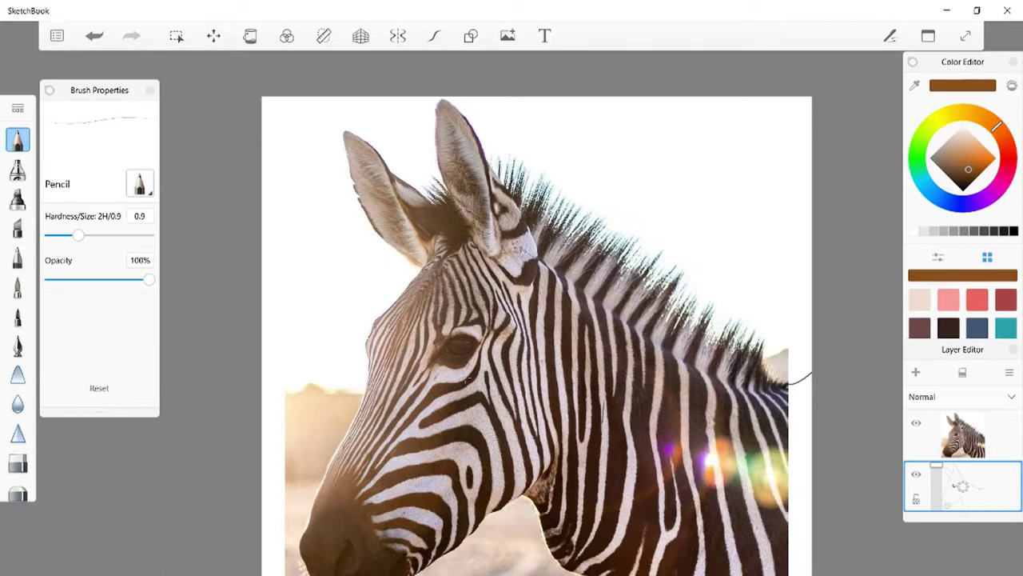
pyautogui.click(917, 425)
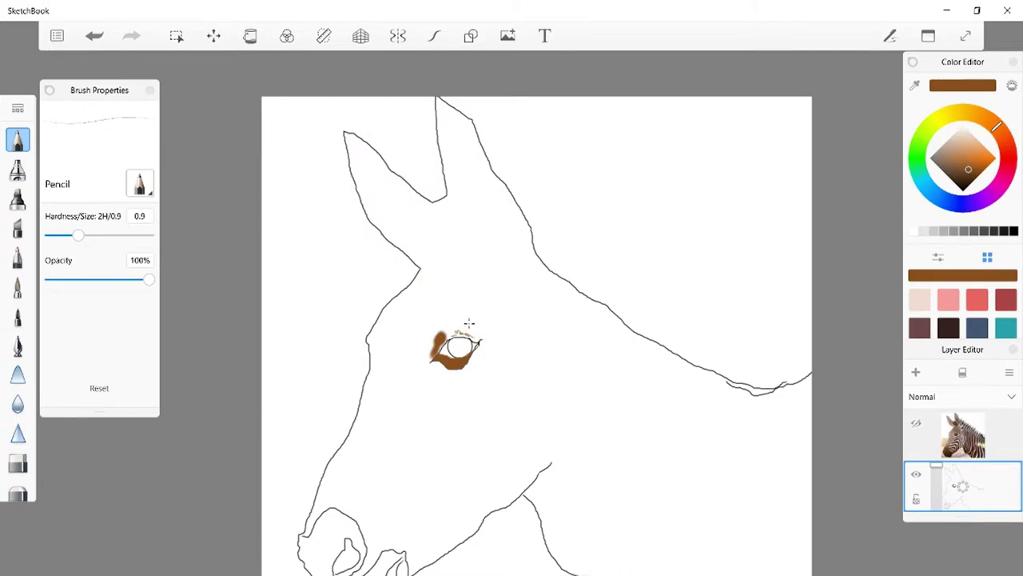
pyautogui.click(917, 425)
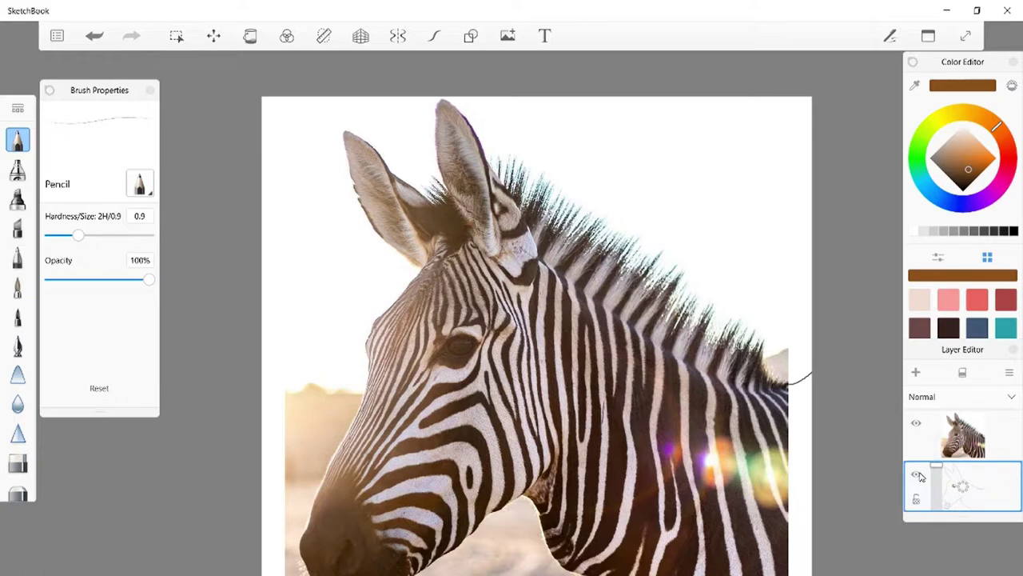
pyautogui.click(916, 423)
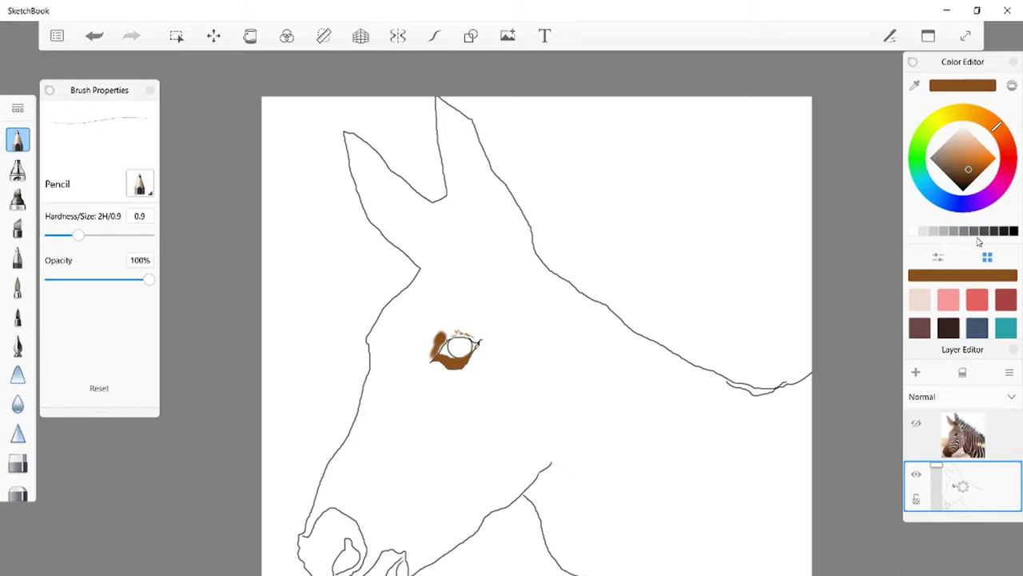
# Switch the drawing colour to black for the zebra's eye outline.
pyautogui.click(1013, 232)
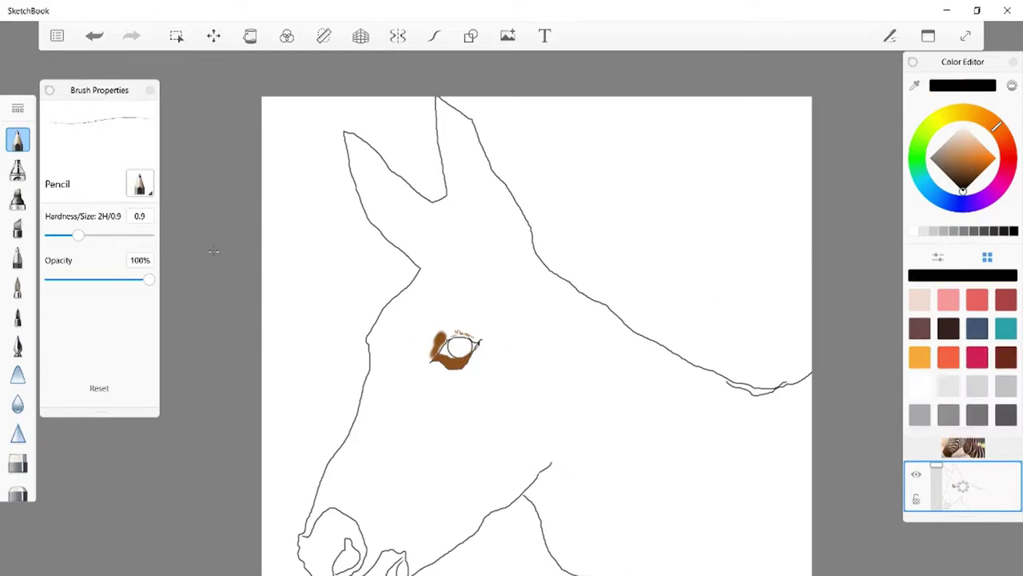
pyautogui.moveTo(78, 236); pyautogui.dragTo(155, 254)
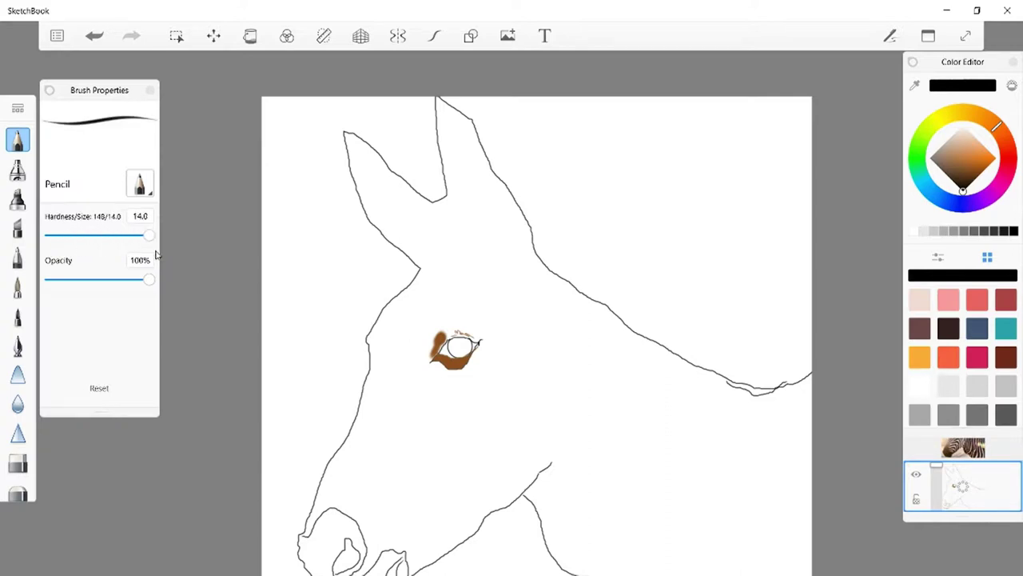
pyautogui.moveTo(478, 339); pyautogui.dragTo(475, 343)
pyautogui.moveTo(475, 342)
pyautogui.mouseDown()
pyautogui.moveTo(449, 334)
pyautogui.moveTo(432, 361)
pyautogui.mouseUp()
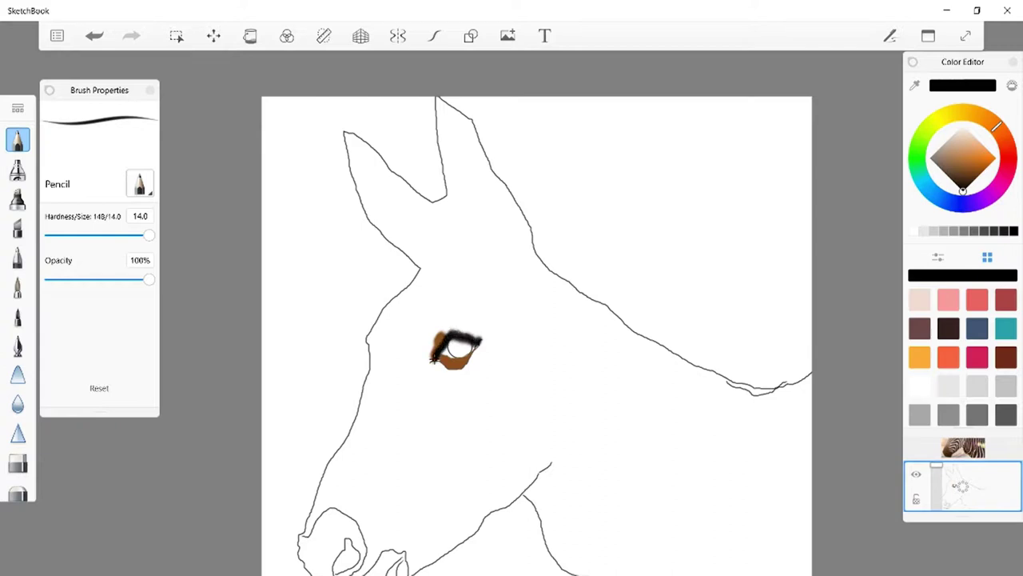
pyautogui.click(97, 39)
pyautogui.click(94, 36)
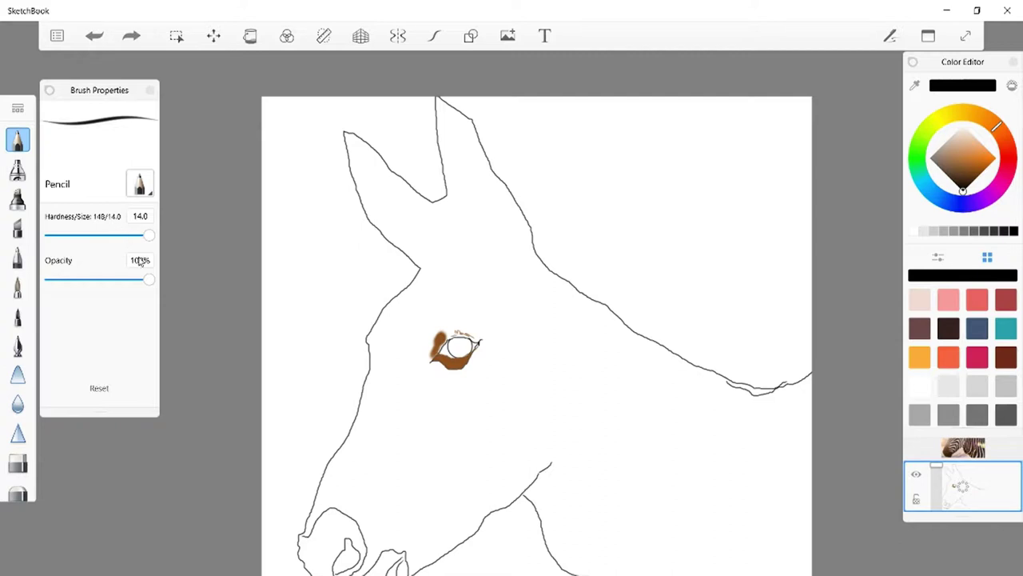
# Set the Pencil size to 6.6 and paint a thick black line along the upper eyelid down to the inner corner.
pyautogui.moveTo(150, 235); pyautogui.dragTo(136, 237)
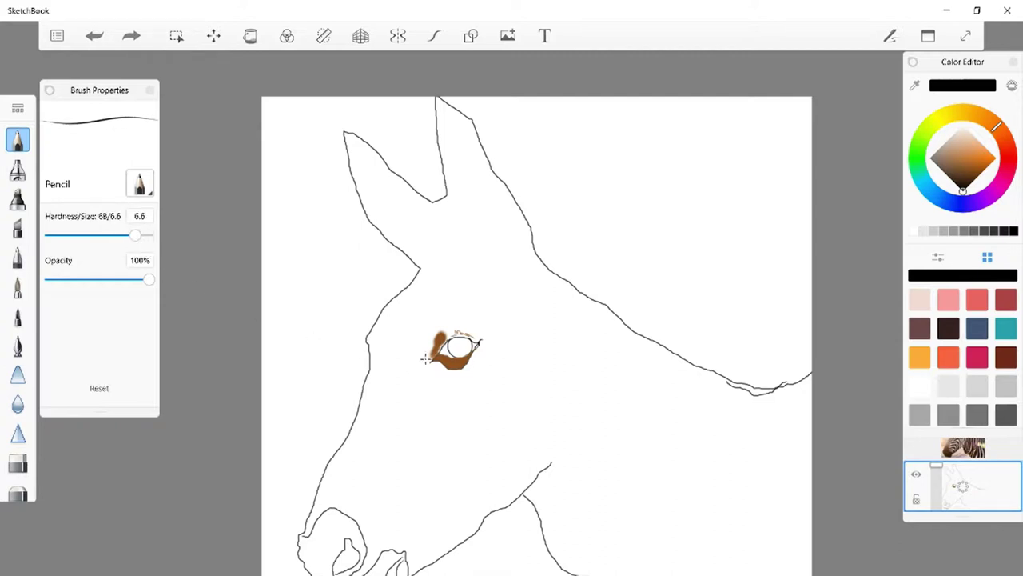
pyautogui.moveTo(435, 360)
pyautogui.mouseDown()
pyautogui.moveTo(448, 338)
pyautogui.moveTo(482, 342)
pyautogui.mouseUp()
pyautogui.moveTo(478, 342)
pyautogui.mouseDown()
pyautogui.moveTo(452, 336)
pyautogui.moveTo(429, 368)
pyautogui.mouseUp()
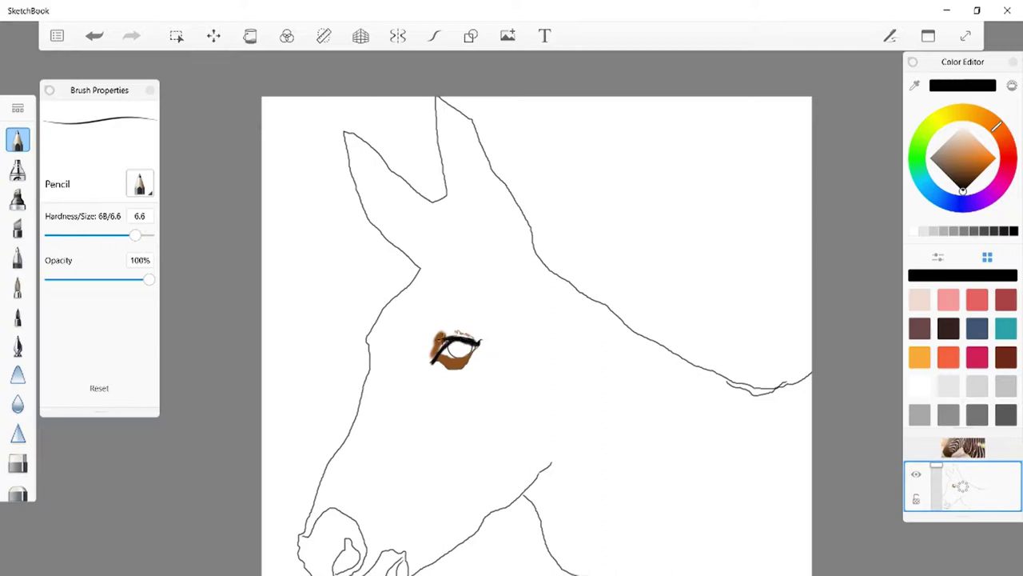
pyautogui.moveTo(450, 333); pyautogui.dragTo(432, 361)
pyautogui.click(94, 35)
pyautogui.click(95, 35)
pyautogui.moveTo(470, 342)
pyautogui.mouseDown()
pyautogui.moveTo(454, 331)
pyautogui.moveTo(438, 355)
pyautogui.moveTo(478, 339)
pyautogui.moveTo(454, 336)
pyautogui.moveTo(463, 333)
pyautogui.mouseUp()
# Guided by the reference photo, outline the eyeball with a thick black ellipse on the sketch layer and blacken the gaps around it at Pencil size 6.8.
pyautogui.click(933, 446)
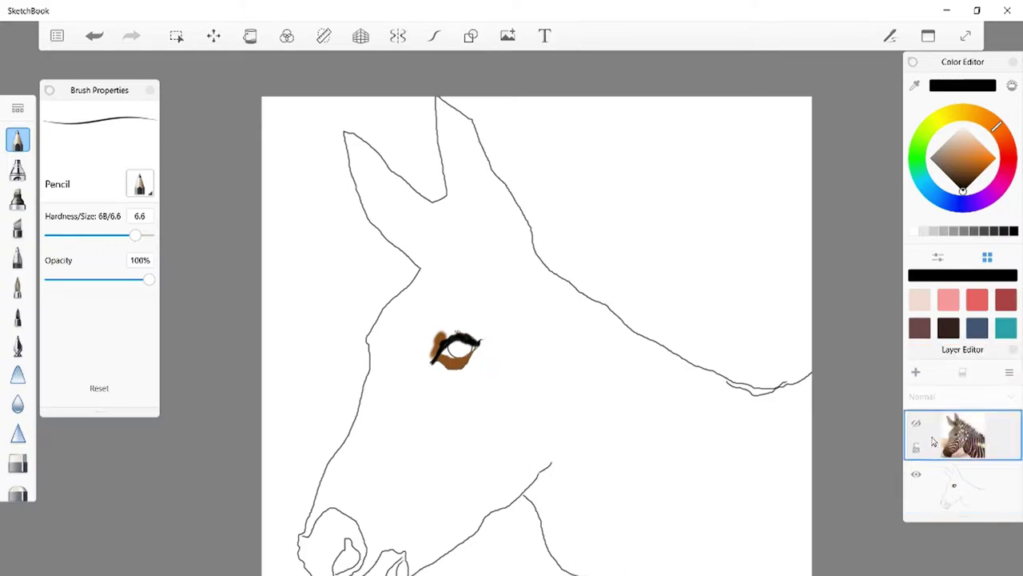
pyautogui.click(917, 425)
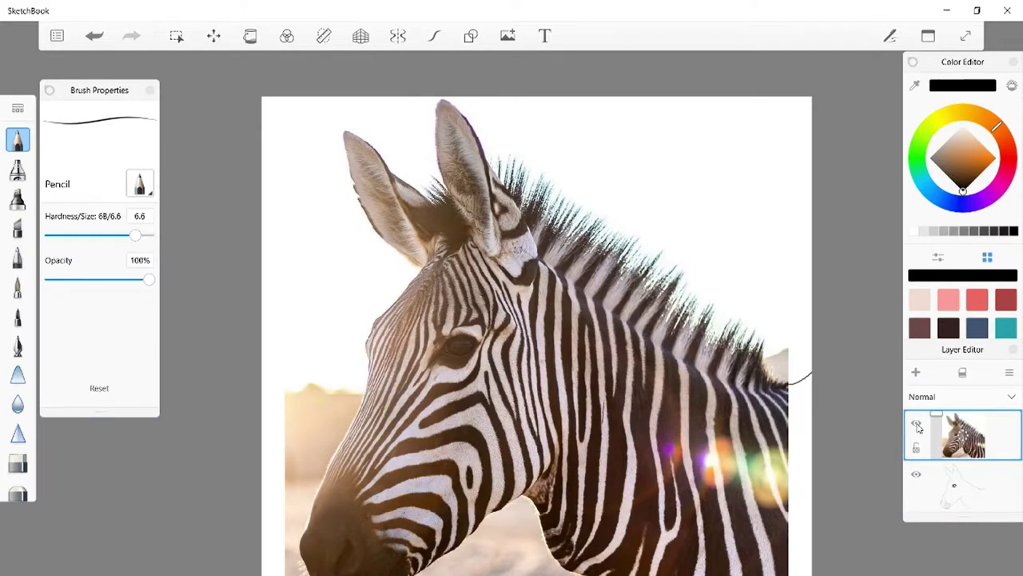
pyautogui.click(917, 426)
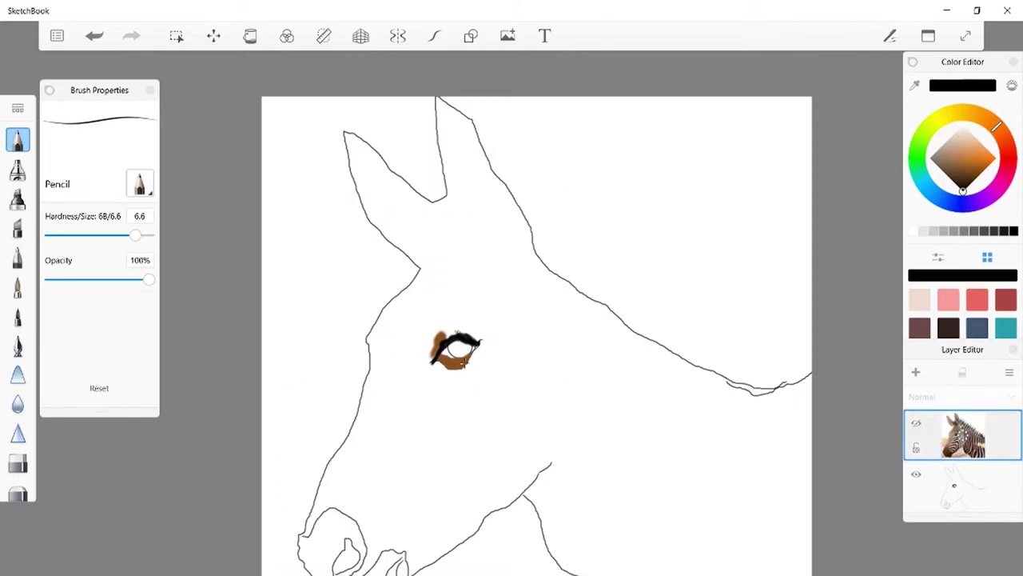
pyautogui.click(474, 343)
pyautogui.click(937, 473)
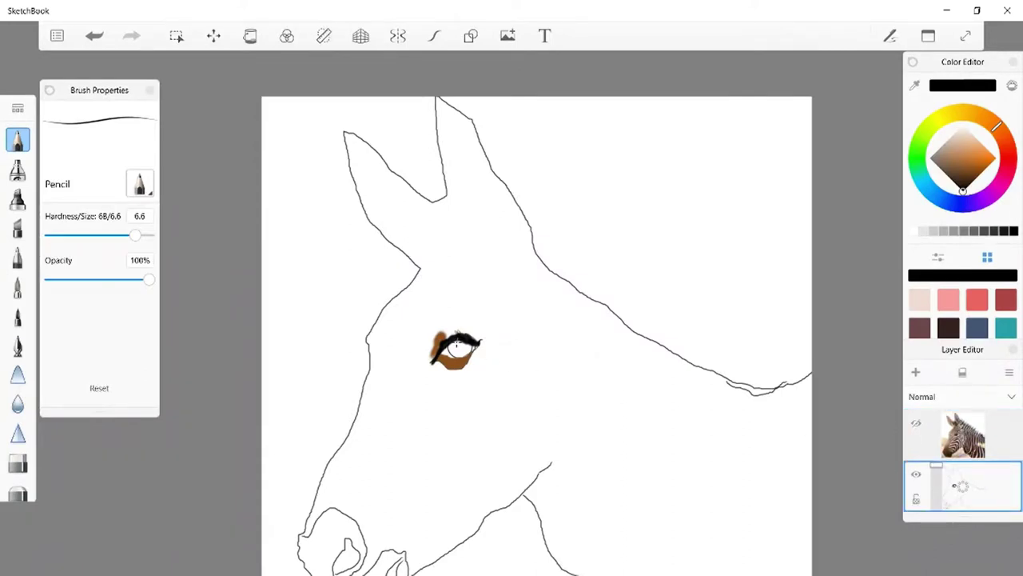
pyautogui.moveTo(474, 344)
pyautogui.mouseDown()
pyautogui.moveTo(462, 359)
pyautogui.moveTo(445, 344)
pyautogui.mouseUp()
pyautogui.click(96, 39)
pyautogui.click(469, 36)
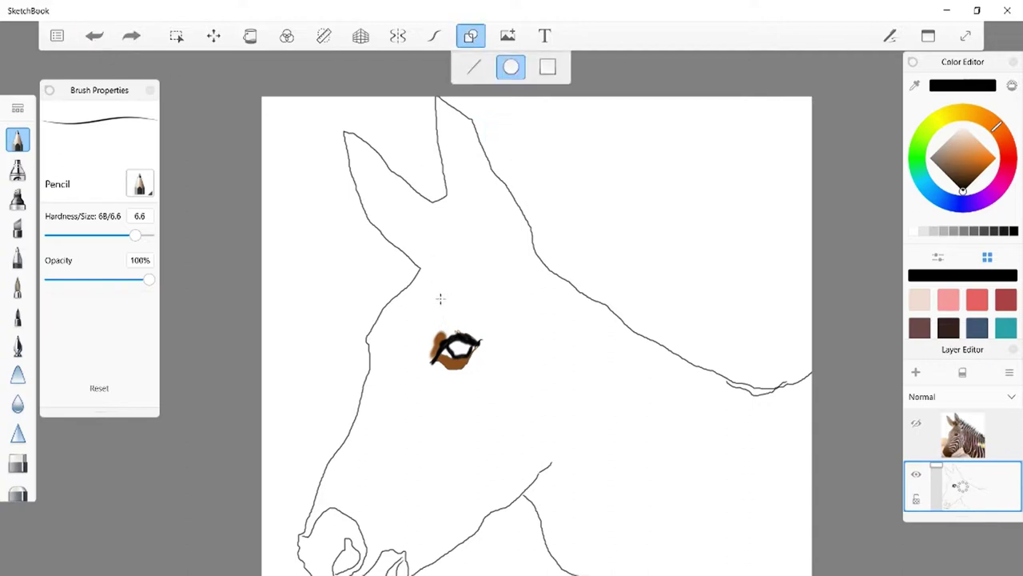
pyautogui.click(96, 38)
pyautogui.moveTo(472, 334)
pyautogui.mouseDown()
pyautogui.moveTo(456, 351)
pyautogui.moveTo(463, 339)
pyautogui.moveTo(469, 358)
pyautogui.mouseUp()
pyautogui.click(471, 36)
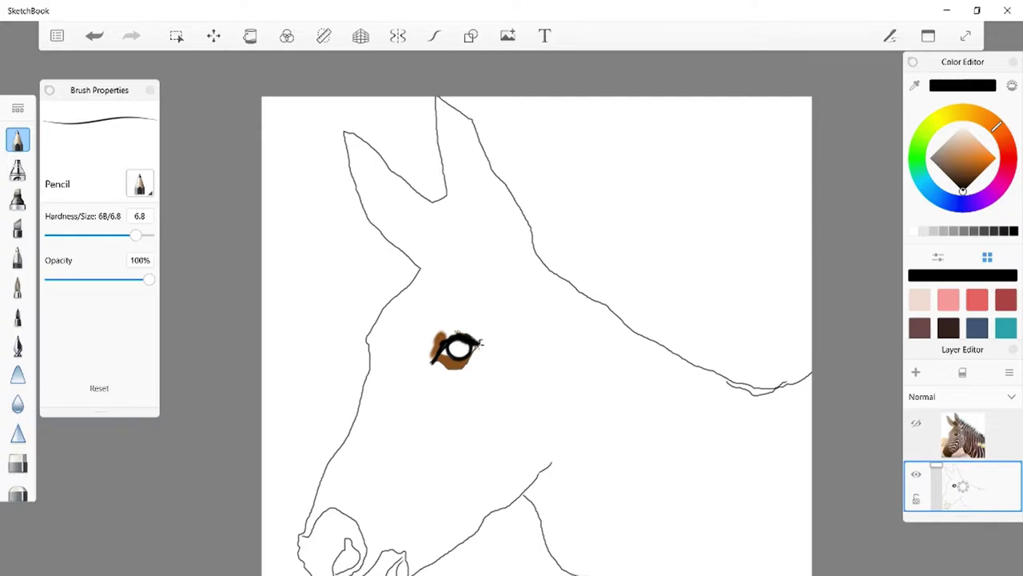
pyautogui.moveTo(479, 342)
pyautogui.mouseDown()
pyautogui.moveTo(440, 355)
pyautogui.moveTo(461, 349)
pyautogui.moveTo(448, 358)
pyautogui.mouseUp()
# Flood-fill the white inside of the eyeball with very dark grey using the solid fill.
pyautogui.click(1004, 234)
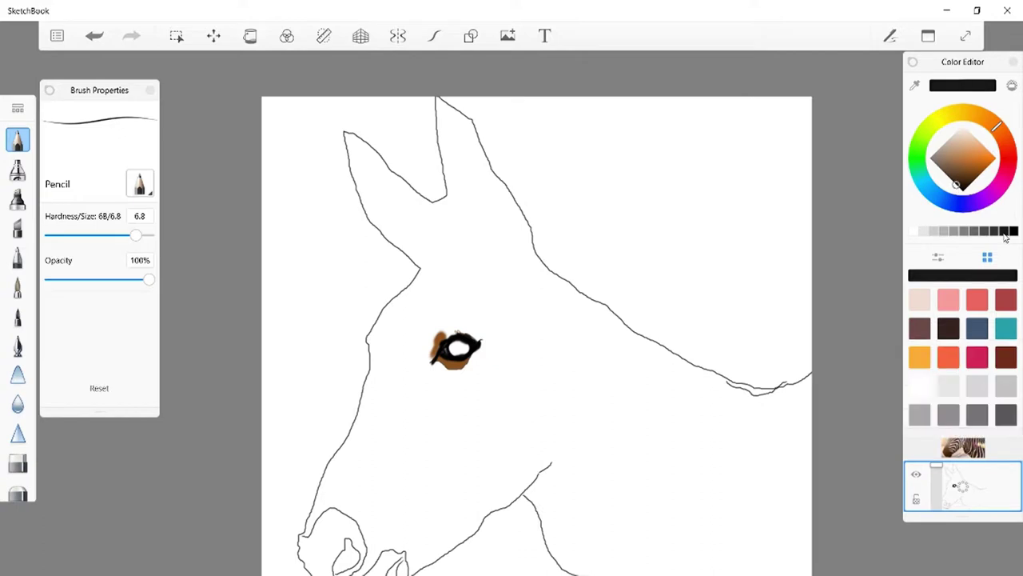
pyautogui.click(251, 37)
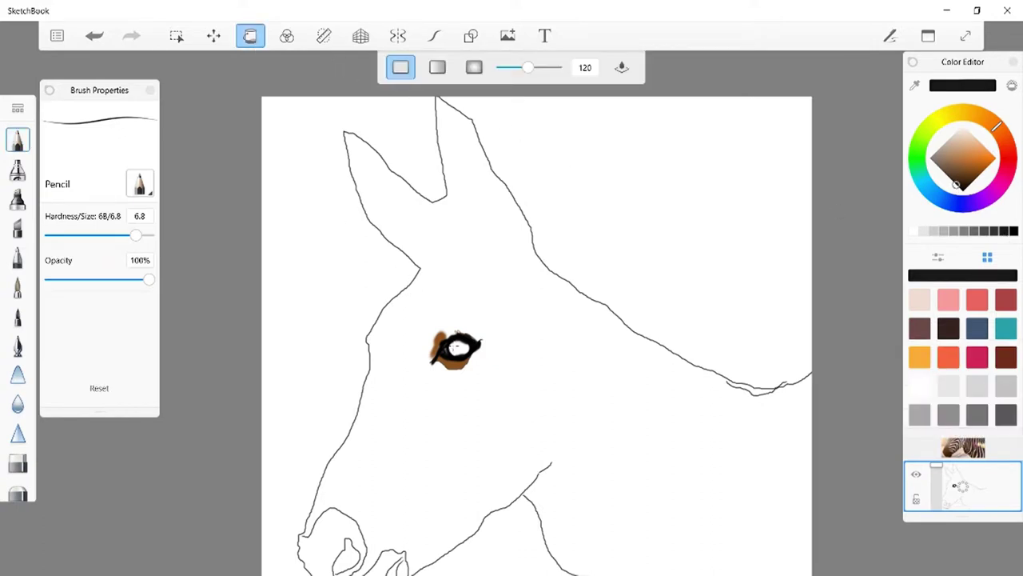
pyautogui.click(456, 347)
# Check the eye against the reference photo and draw fine light-grey highlights along the eyeball's edge with the Pencil at size 0.6.
pyautogui.click(982, 448)
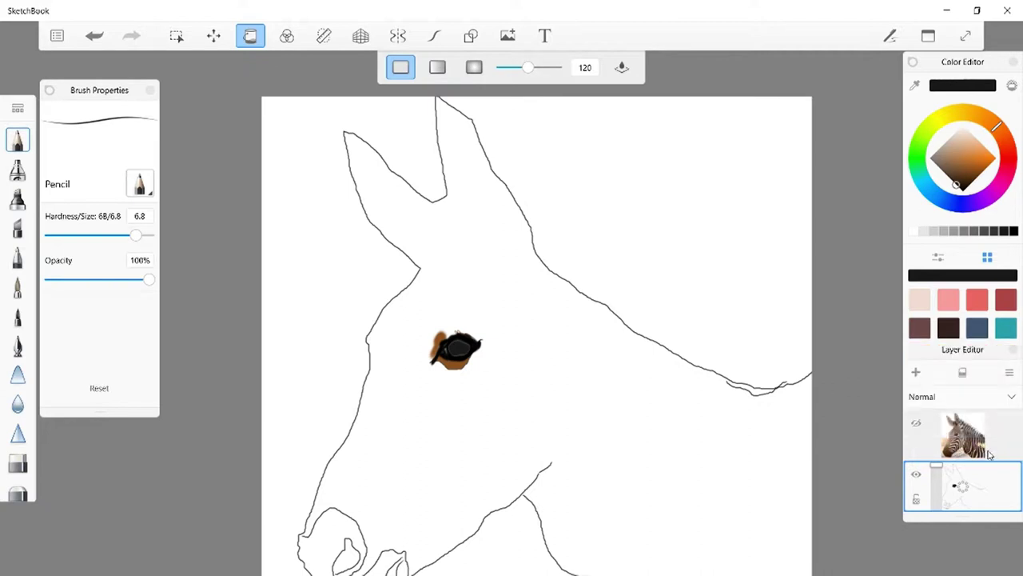
pyautogui.click(918, 425)
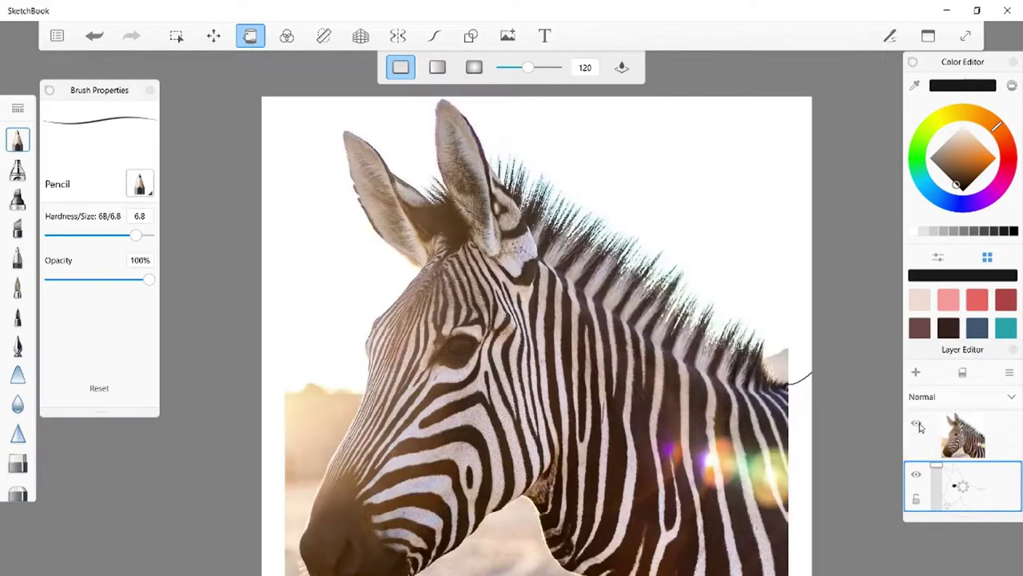
pyautogui.click(918, 425)
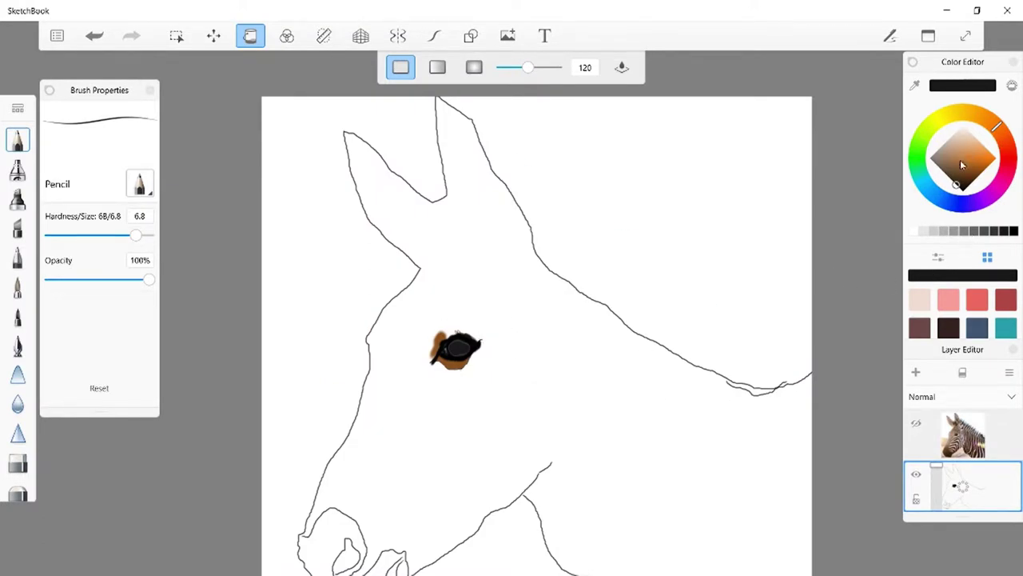
pyautogui.click(923, 232)
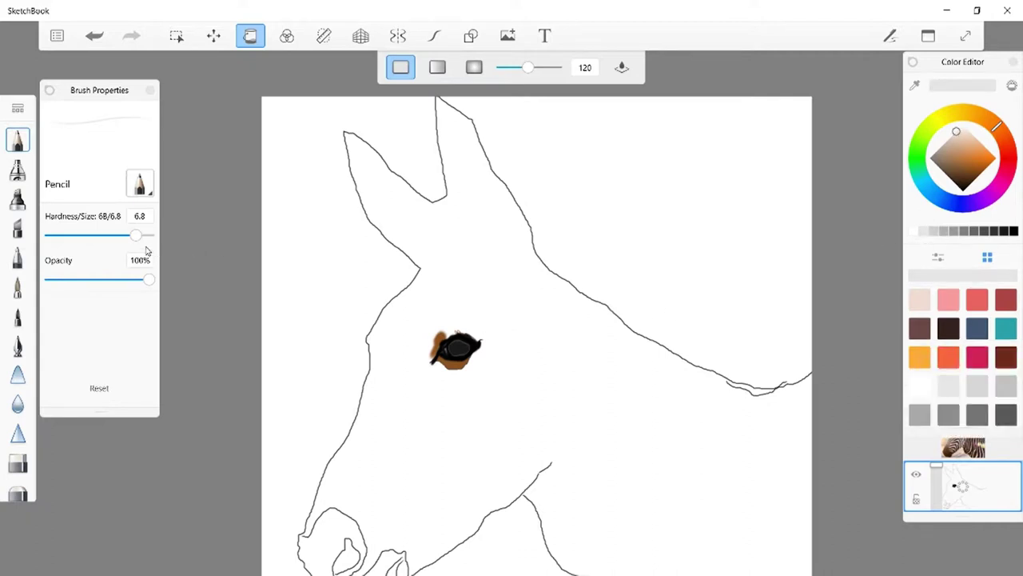
pyautogui.moveTo(138, 236); pyautogui.dragTo(72, 260)
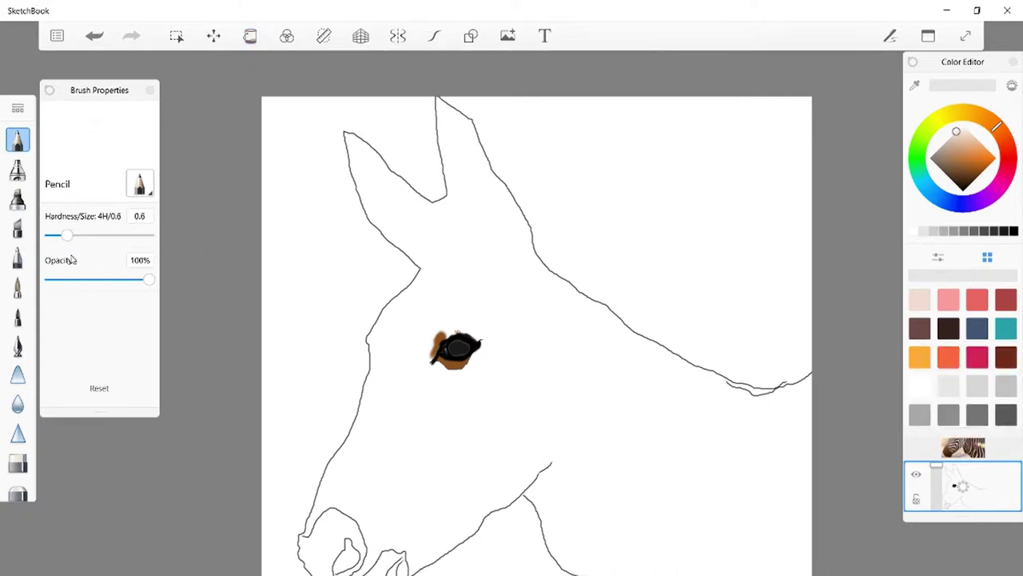
pyautogui.scroll(5, 481, 339)
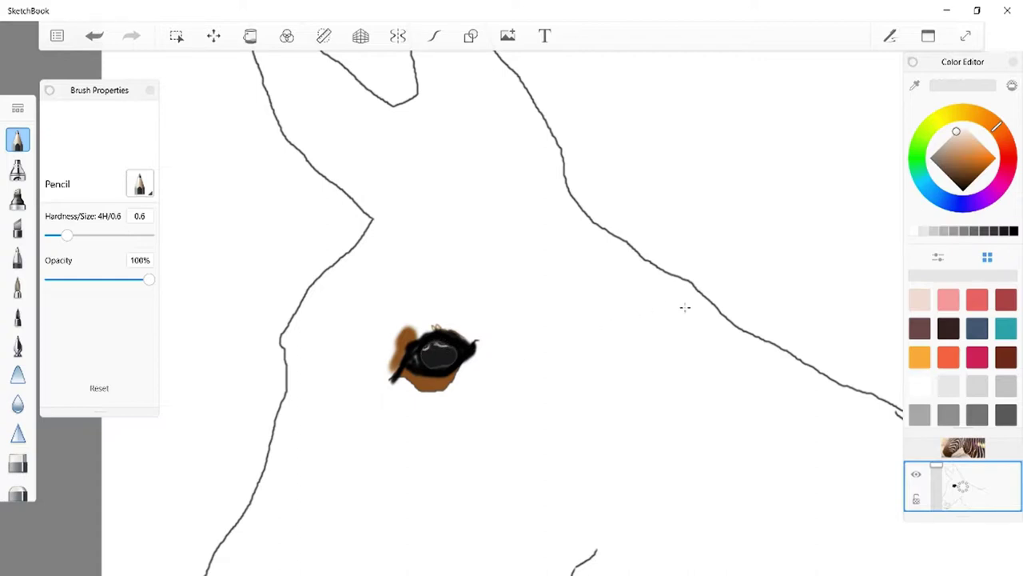
pyautogui.scroll(-4, 686, 307)
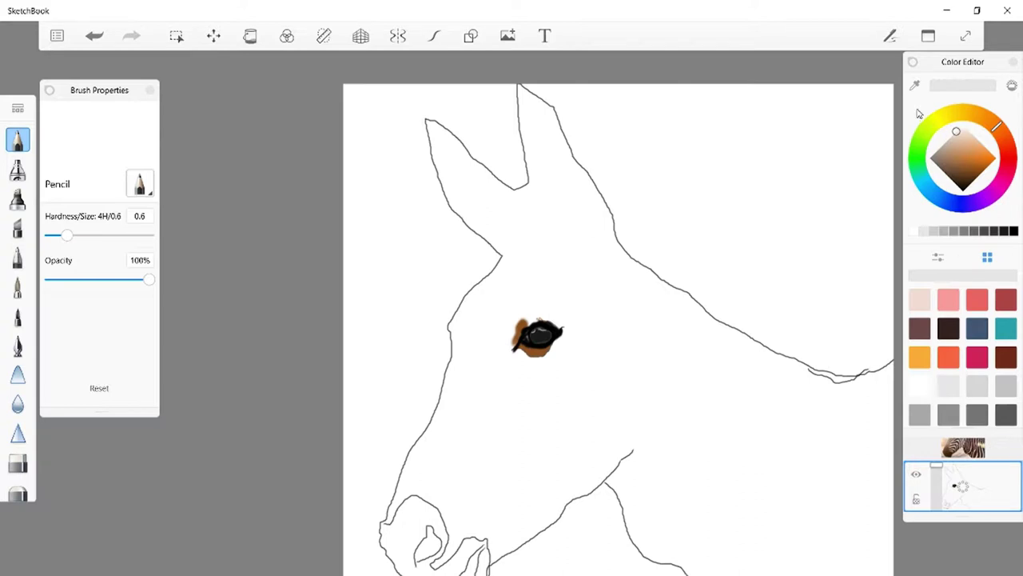
# Compare the coloured eye with the reference photo by showing and hiding the photo, keeping the sketch layer active.
pyautogui.click(966, 476)
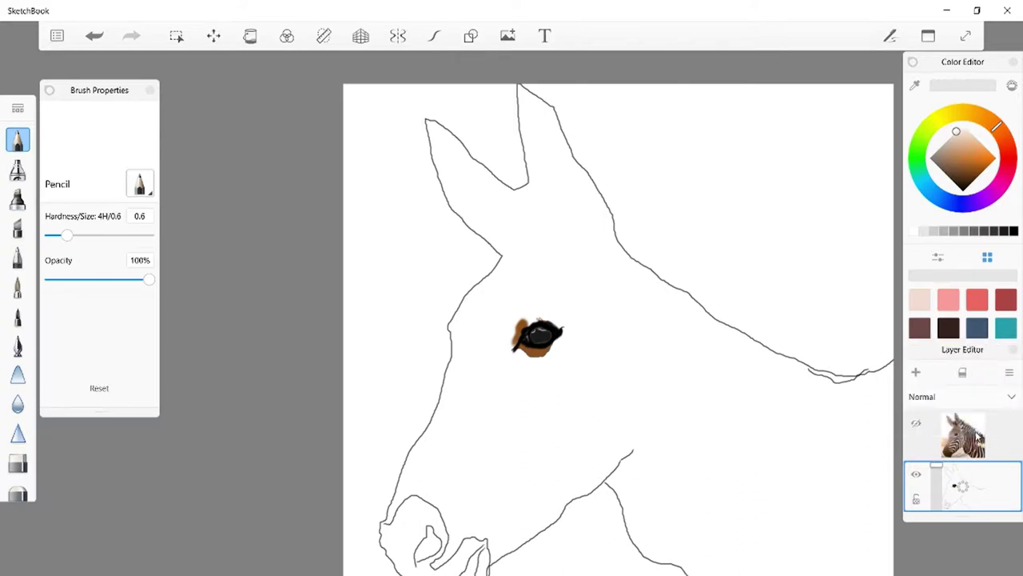
pyautogui.click(978, 436)
pyautogui.click(917, 426)
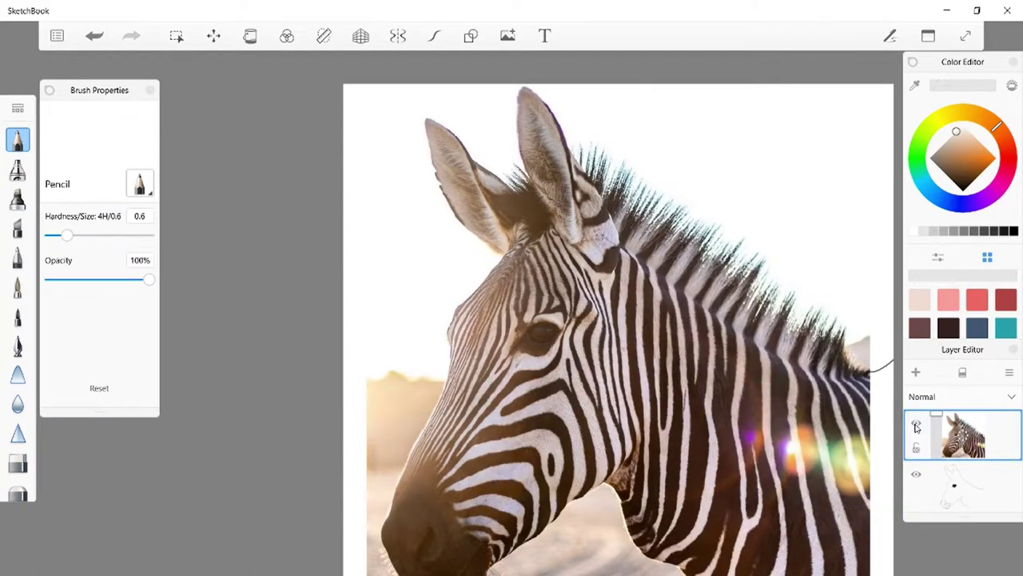
pyautogui.click(917, 426)
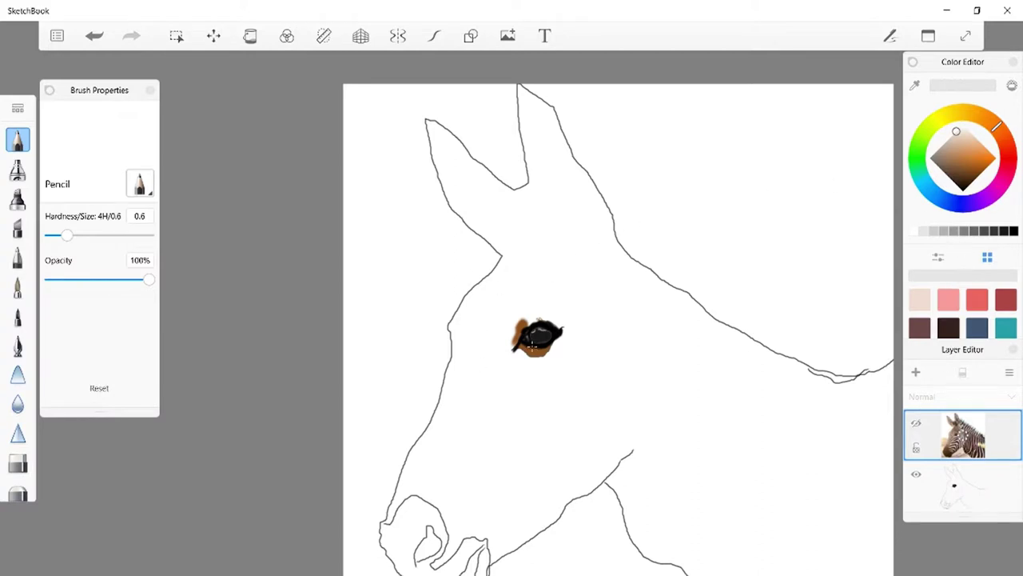
pyautogui.click(529, 340)
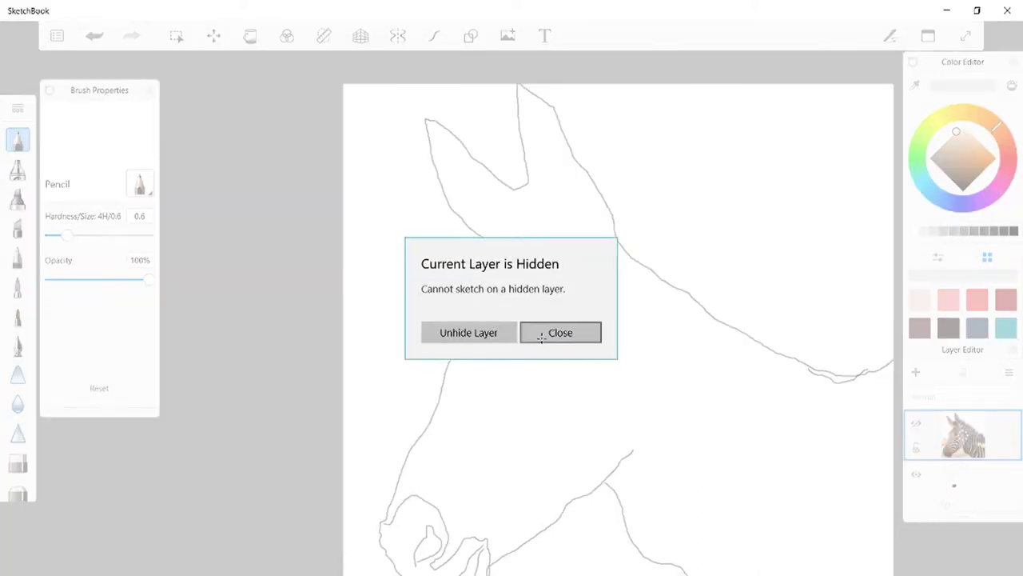
pyautogui.click(543, 336)
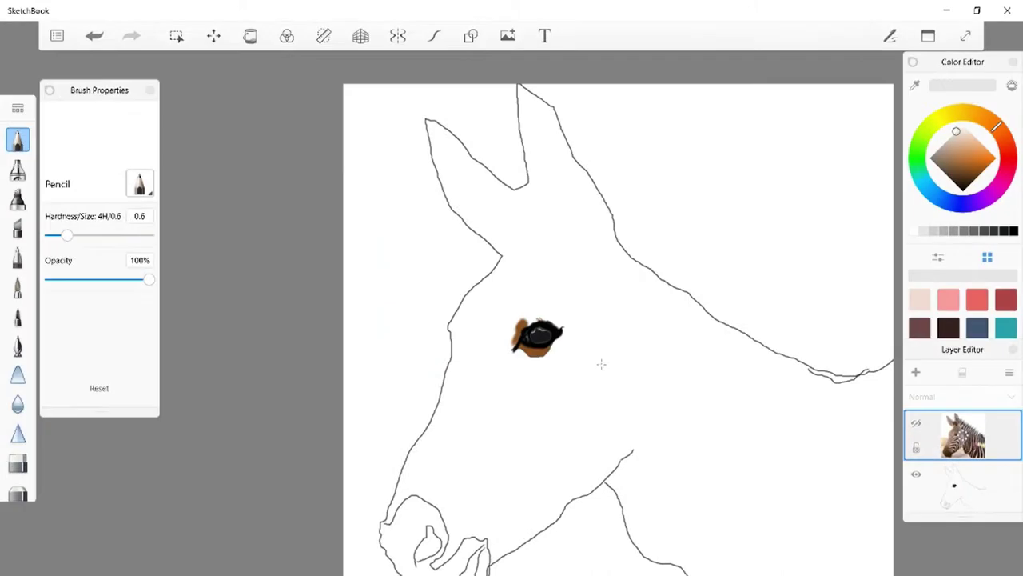
pyautogui.click(948, 502)
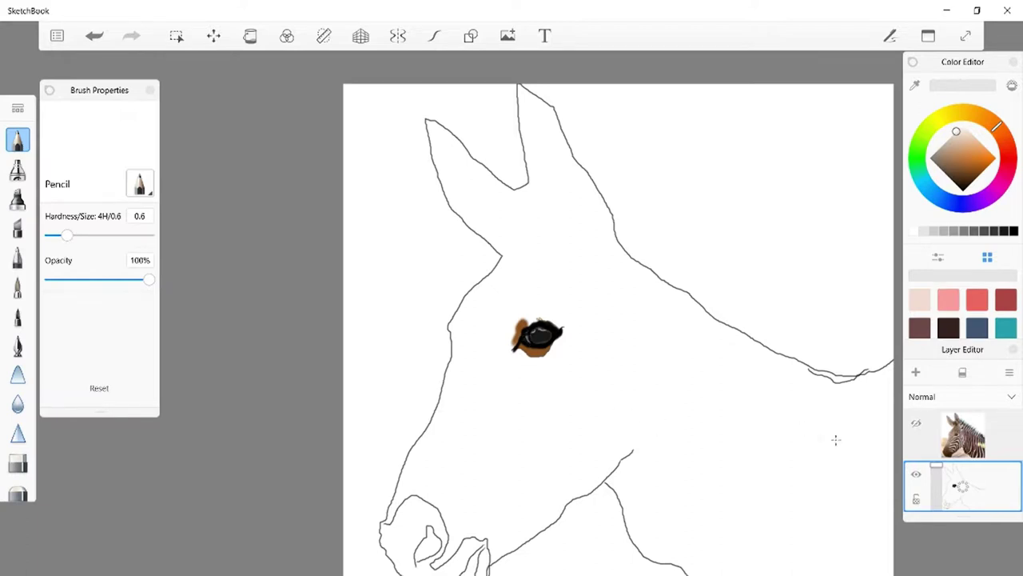
pyautogui.click(917, 423)
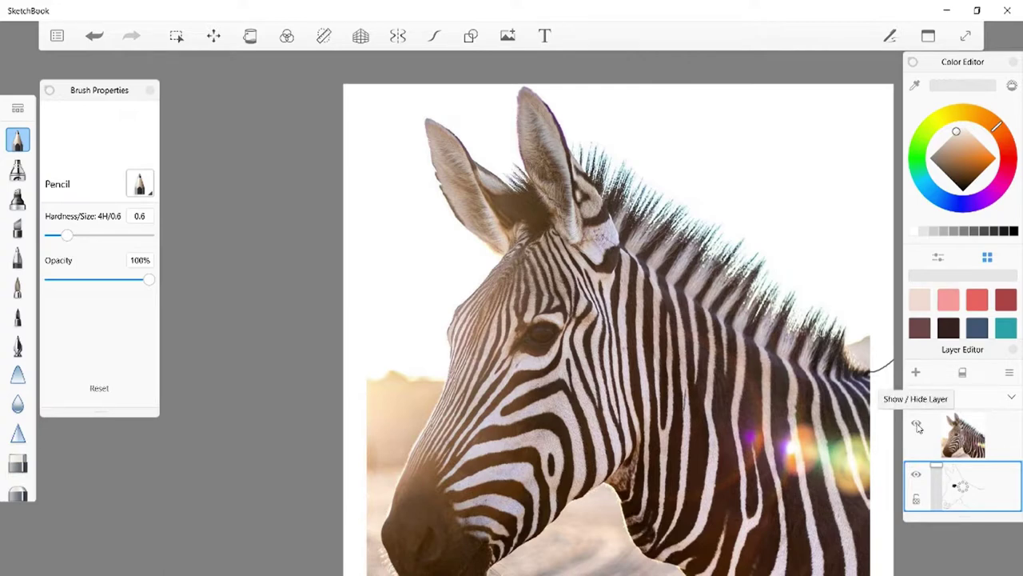
pyautogui.click(917, 423)
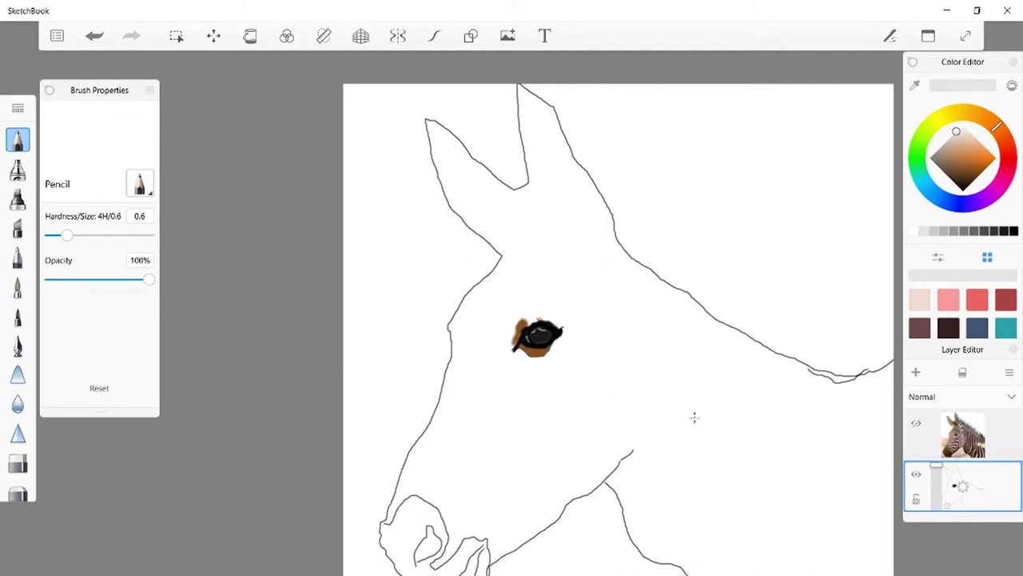
# Try to flood-fill the muzzle with dark grey, undo the fill, and lower the fill tolerance.
pyautogui.click(1014, 231)
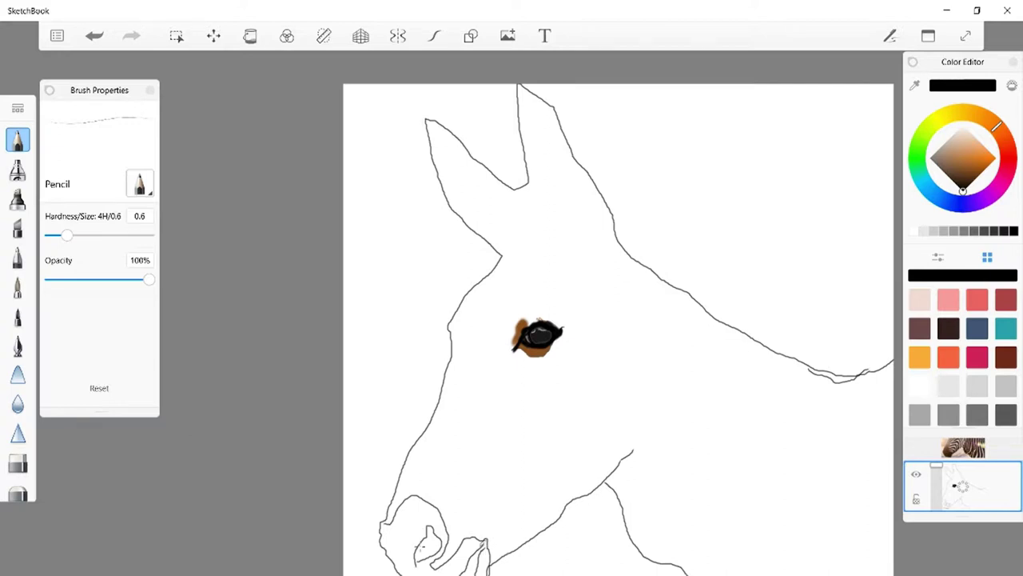
pyautogui.click(250, 36)
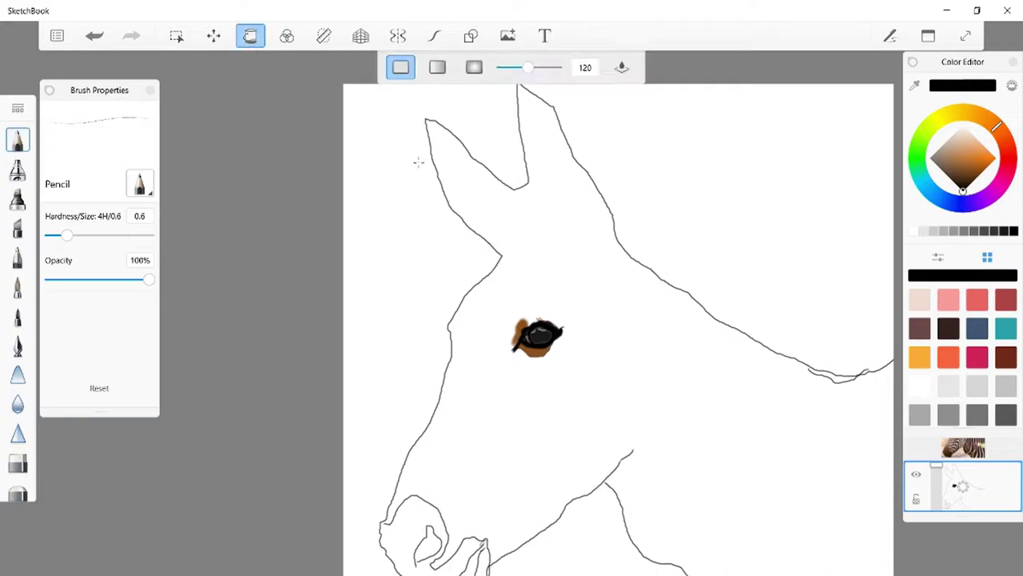
pyautogui.click(995, 232)
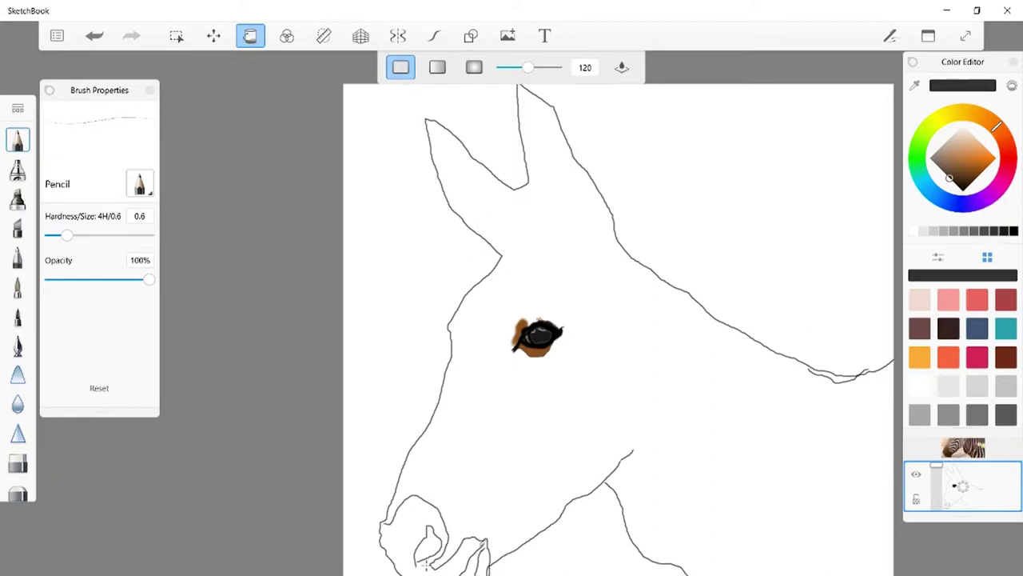
pyautogui.click(408, 526)
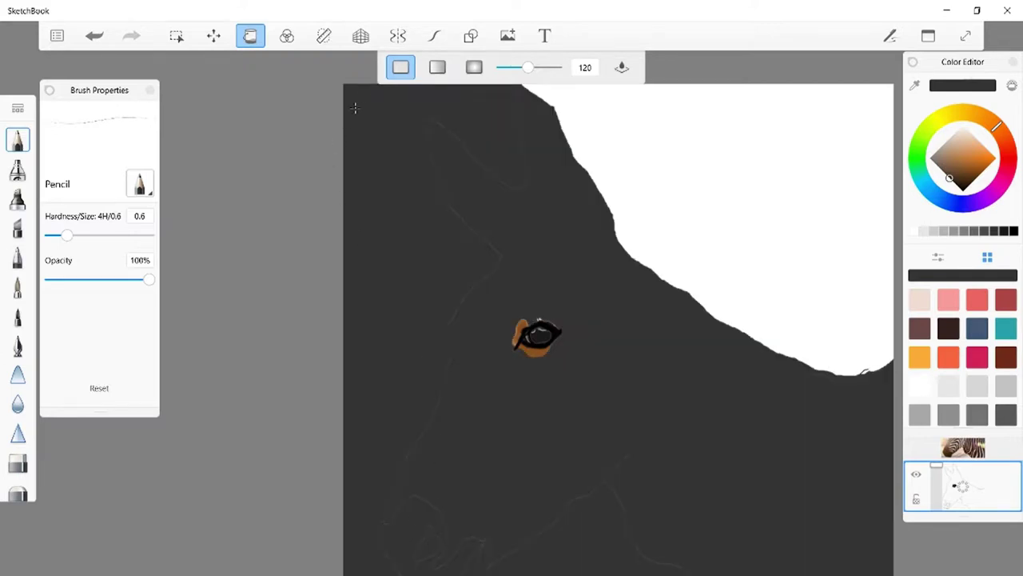
pyautogui.click(97, 36)
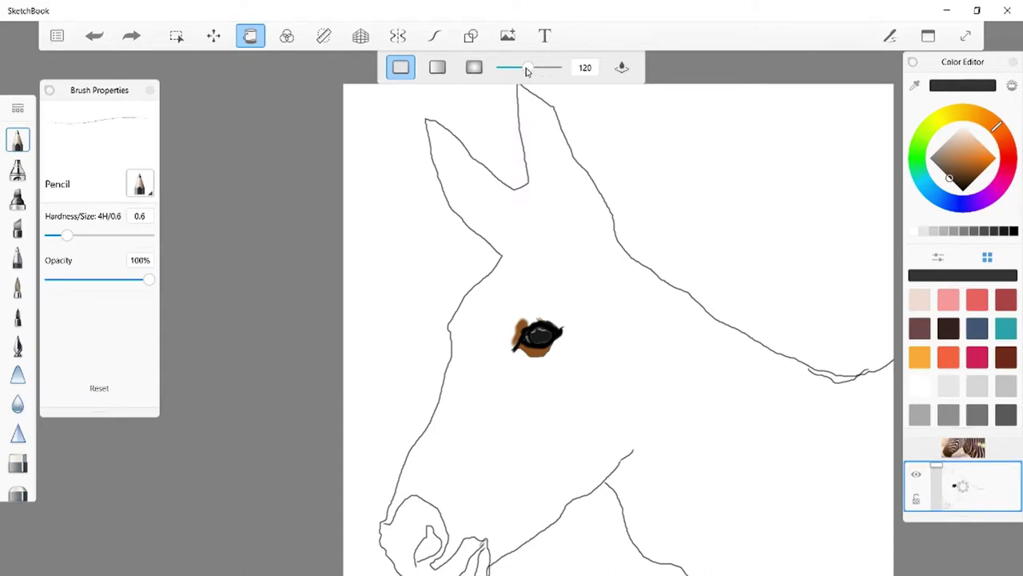
pyautogui.moveTo(528, 69); pyautogui.dragTo(521, 70)
pyautogui.click(249, 37)
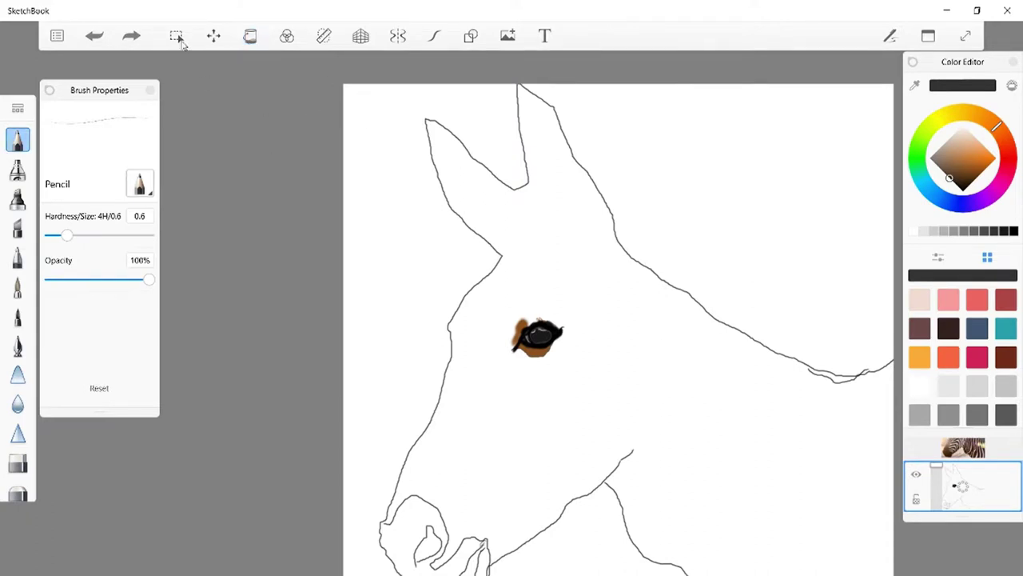
pyautogui.click(214, 35)
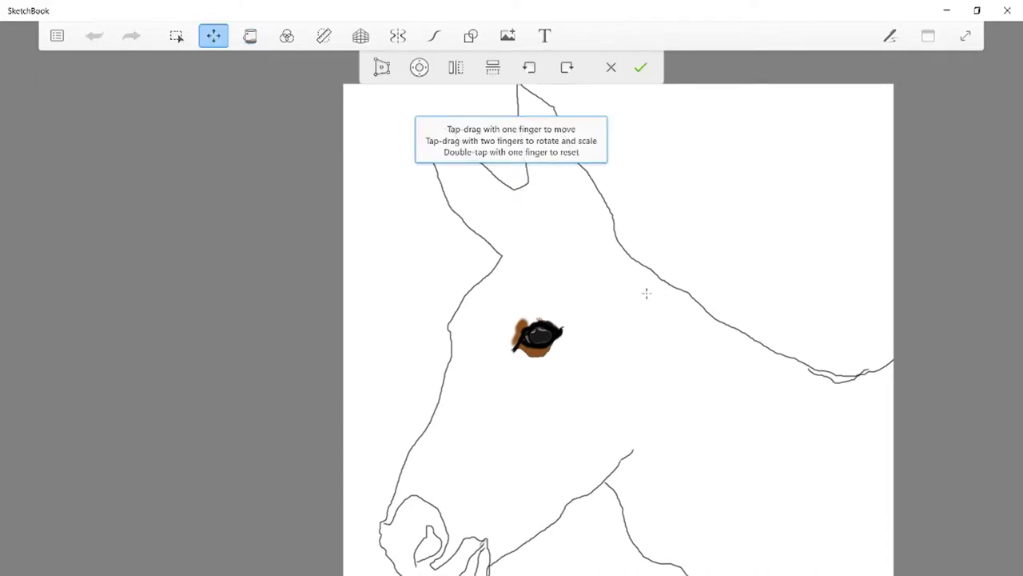
pyautogui.moveTo(663, 293)
pyautogui.mouseDown()
pyautogui.moveTo(612, 252)
pyautogui.moveTo(644, 294)
pyautogui.mouseUp()
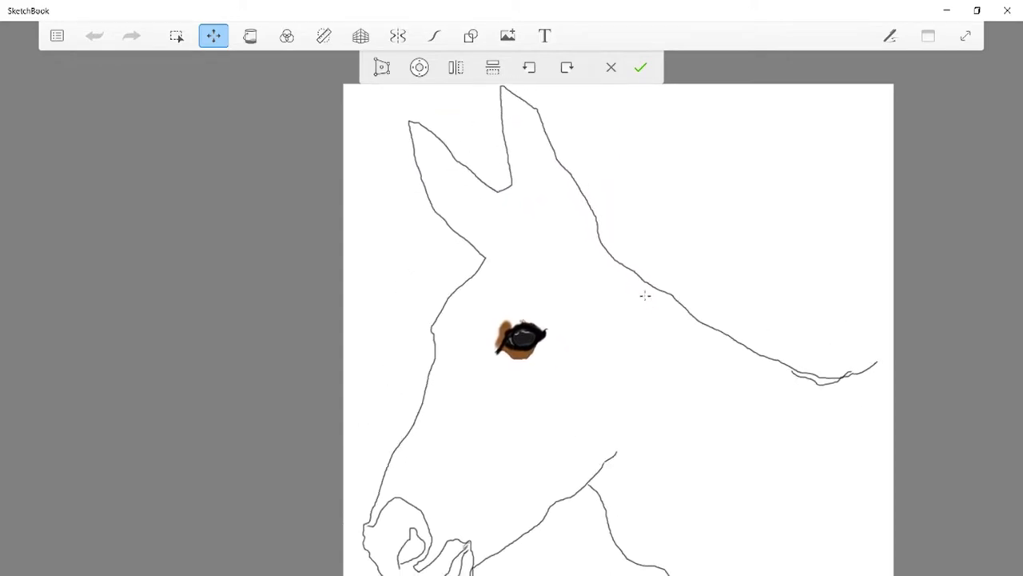
pyautogui.click(96, 44)
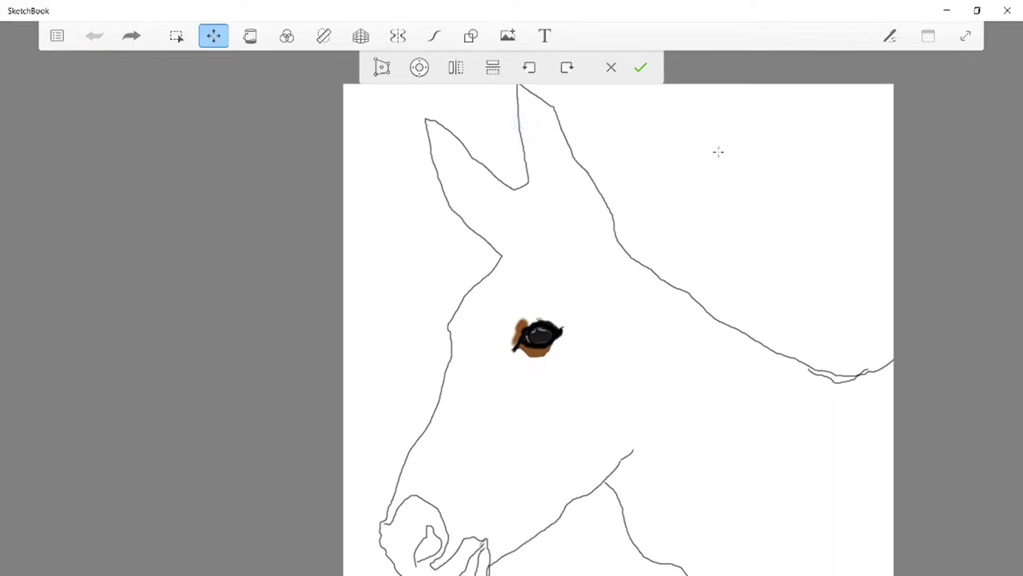
pyautogui.moveTo(718, 152)
pyautogui.mouseDown()
pyautogui.moveTo(686, 137)
pyautogui.moveTo(690, 160)
pyautogui.mouseUp()
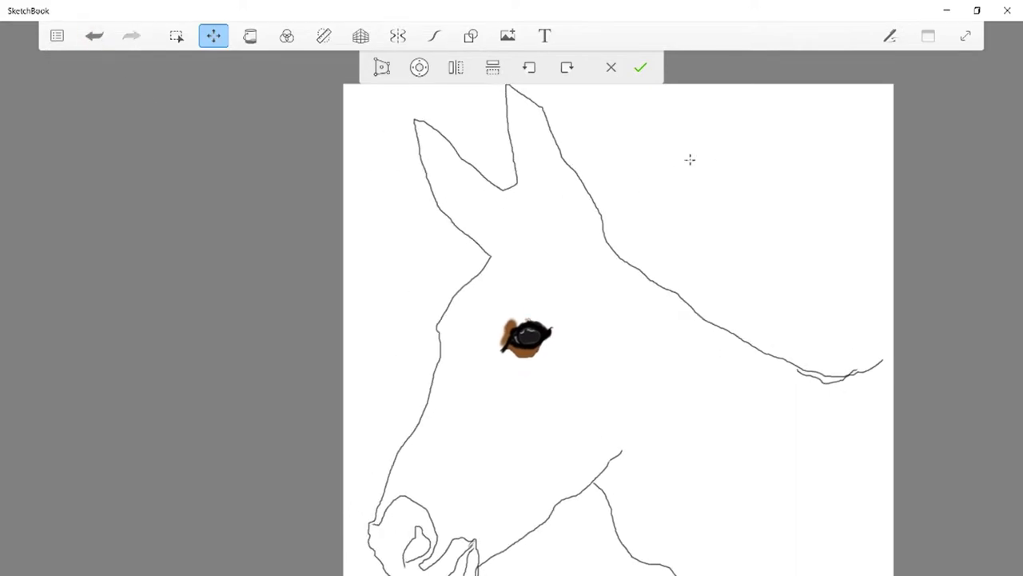
pyautogui.click(97, 40)
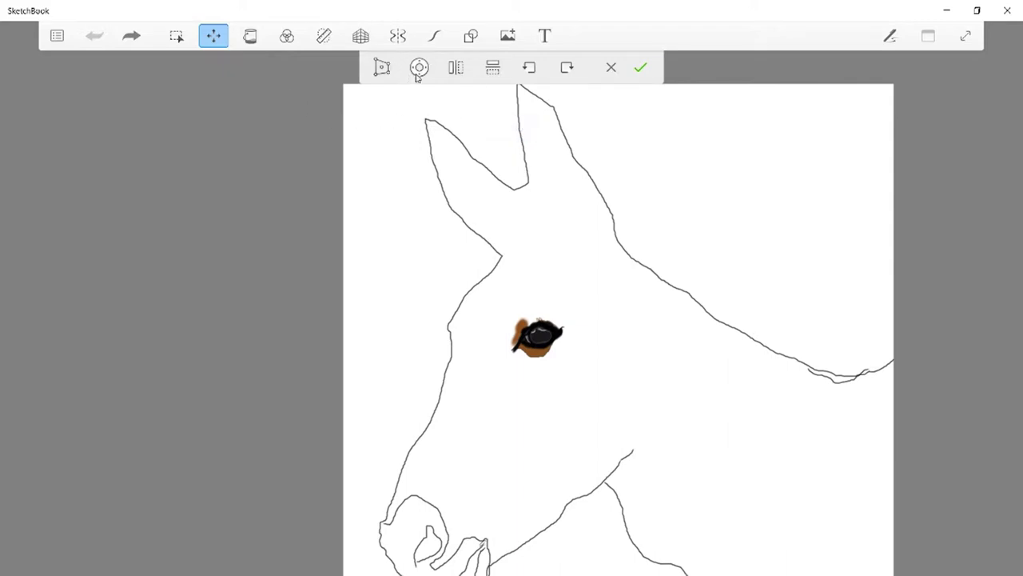
pyautogui.click(213, 38)
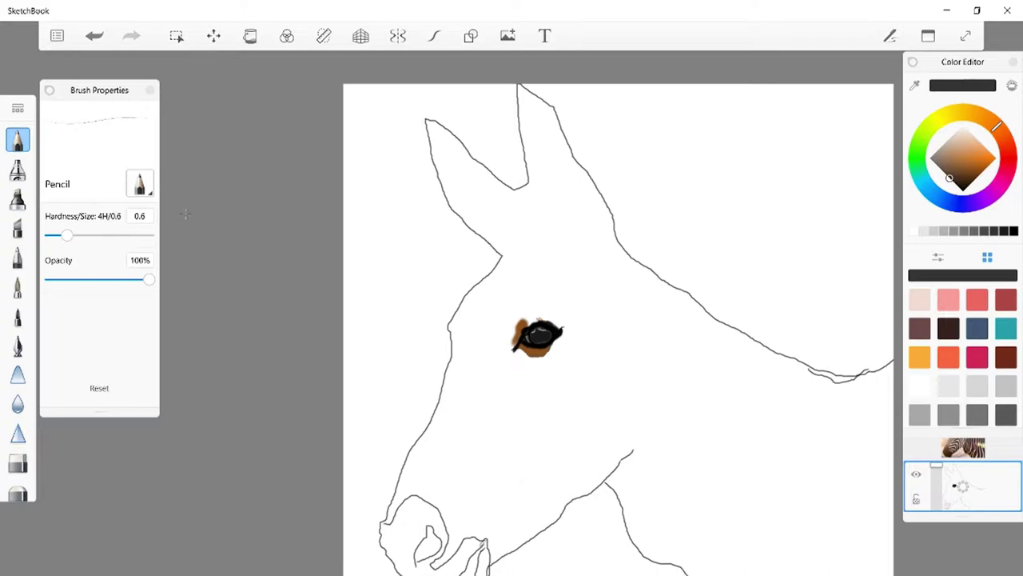
# Flood-fill the nostril with solid black, undoing the first fill and closing the nostril outline with the Pencil before refilling.
pyautogui.click(250, 37)
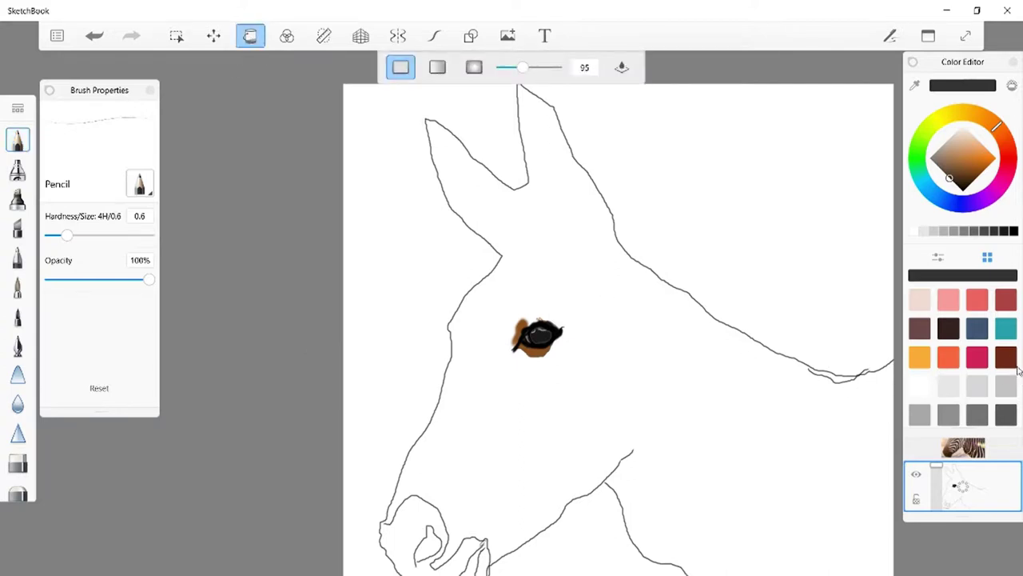
pyautogui.click(1012, 232)
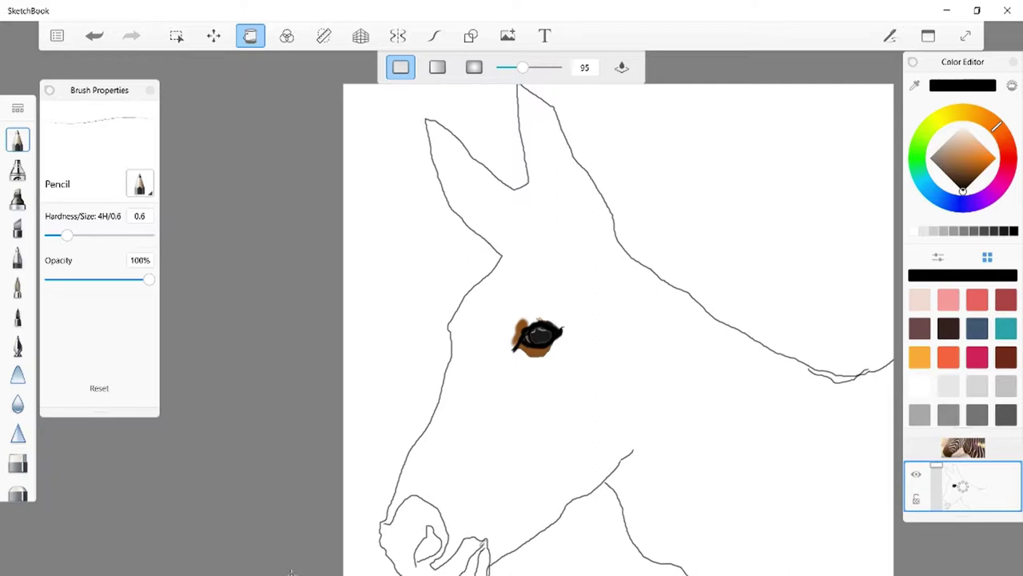
pyautogui.click(424, 550)
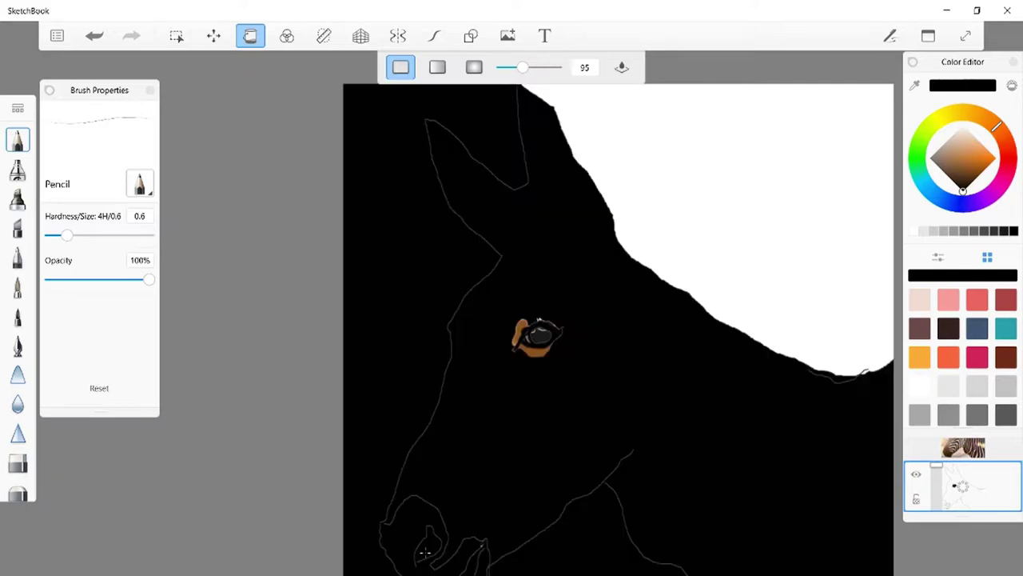
pyautogui.click(94, 35)
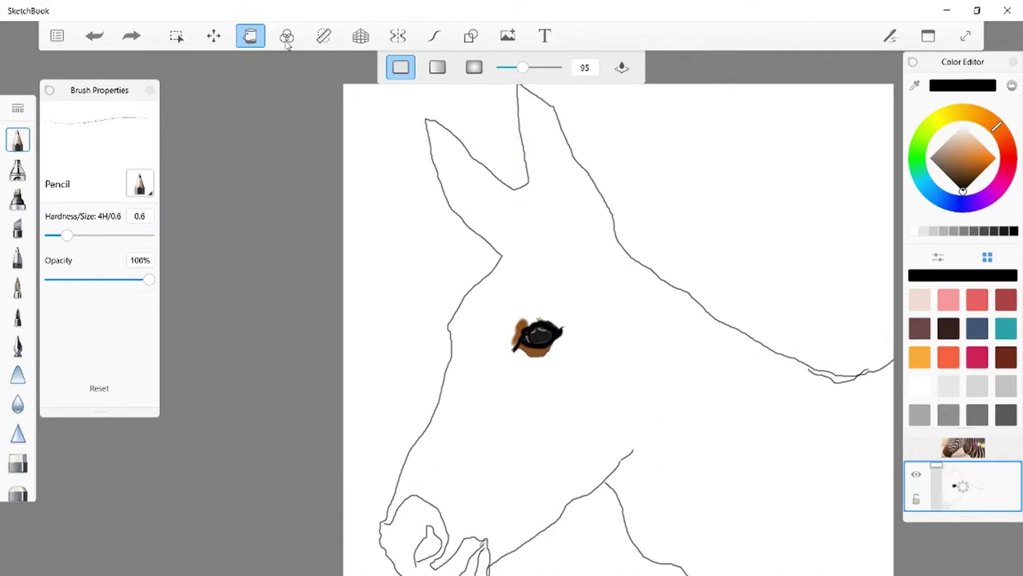
pyautogui.click(258, 40)
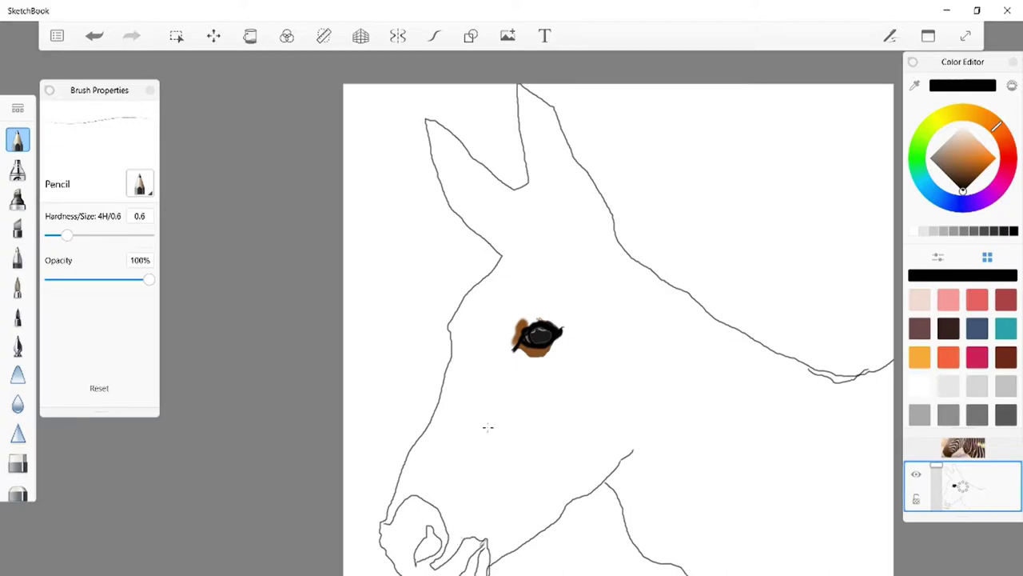
pyautogui.click(251, 35)
pyautogui.click(427, 541)
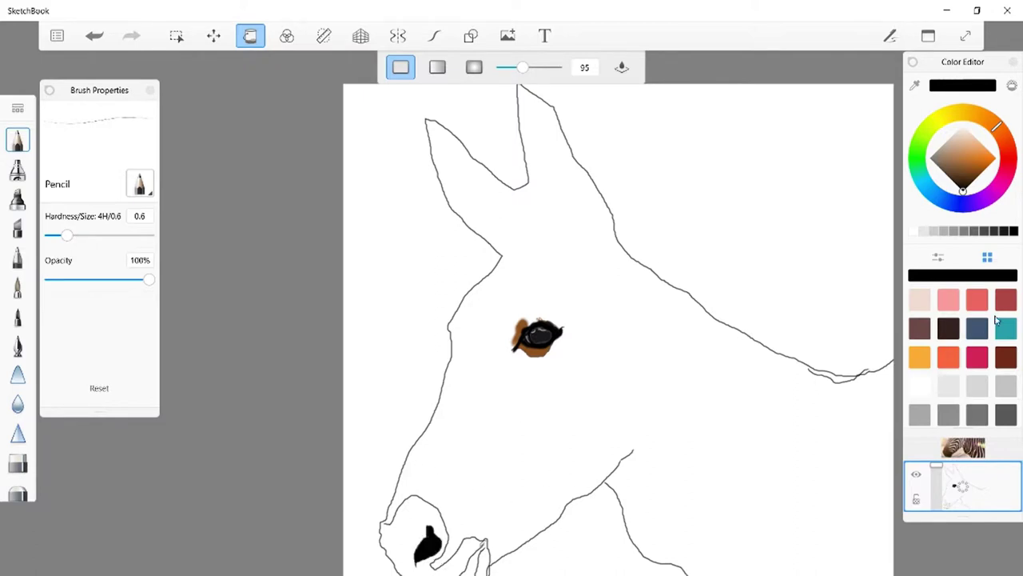
# Try flood-filling the muzzle with very dark grey and with black, undoing each fill.
pyautogui.click(996, 231)
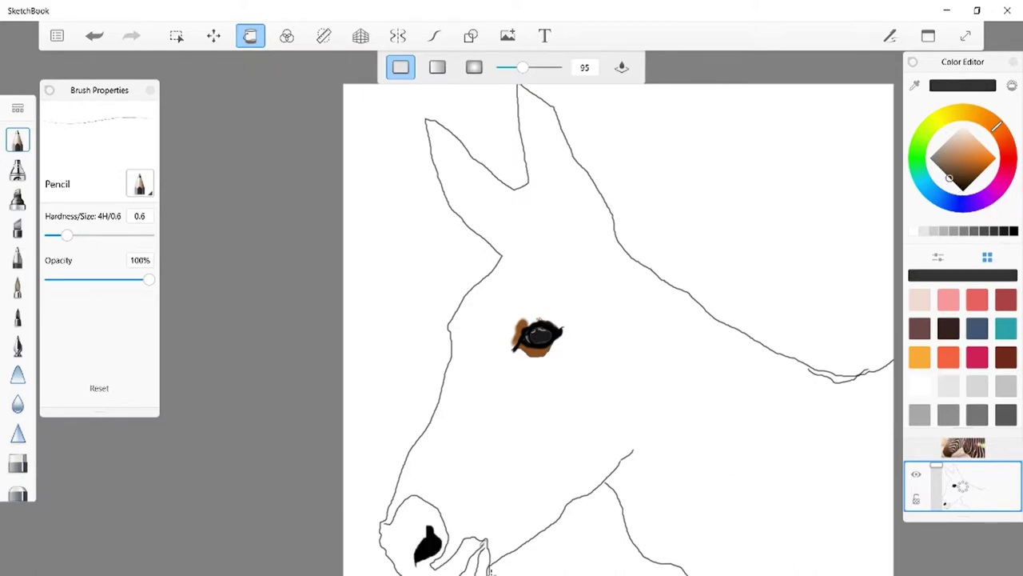
pyautogui.click(386, 523)
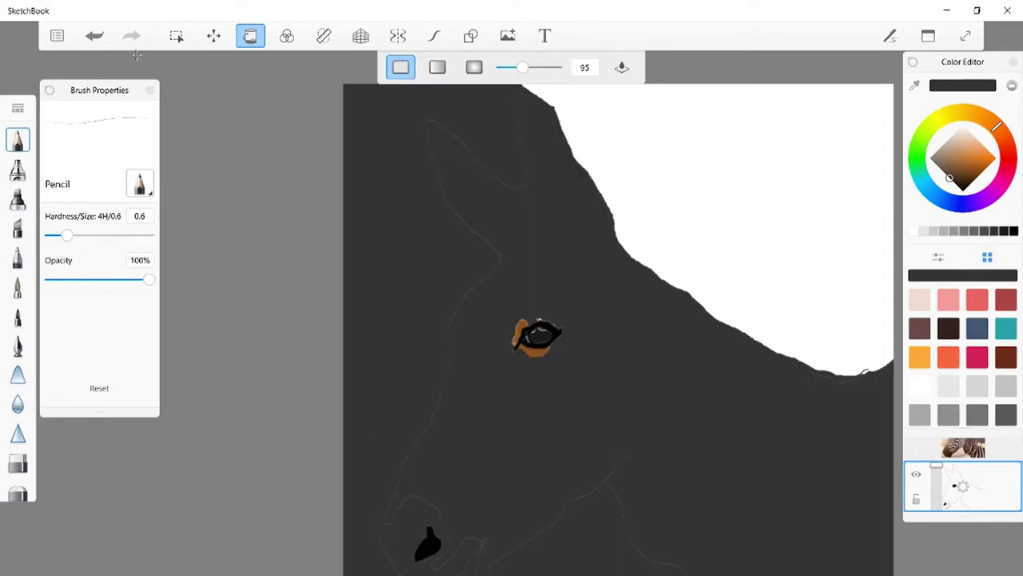
pyautogui.click(95, 35)
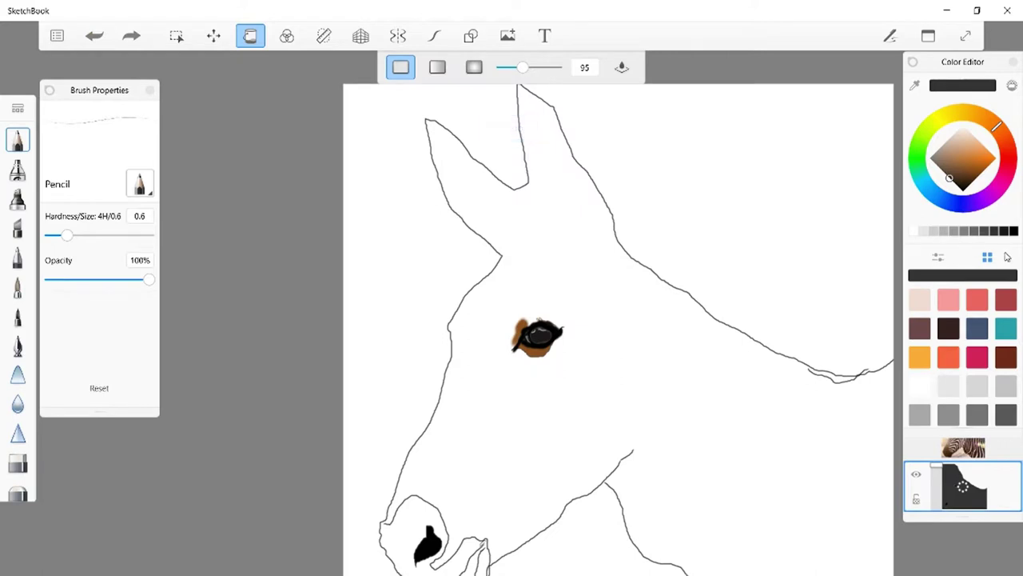
pyautogui.click(1013, 231)
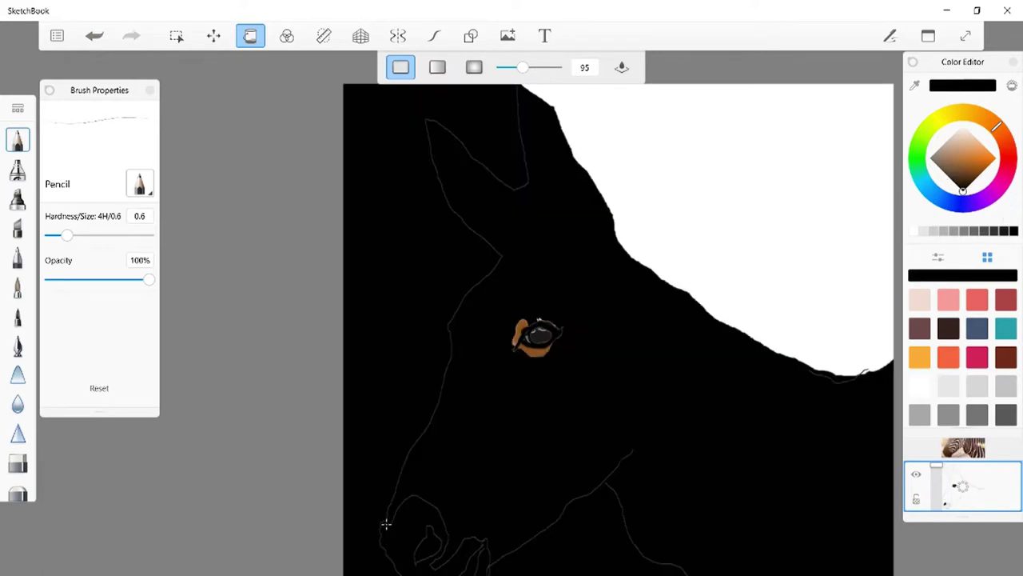
pyautogui.click(387, 521)
pyautogui.click(96, 36)
# Close the gap in the nose outline with a black Pencil mark, try a black fill on the muzzle and undo it.
pyautogui.click(248, 42)
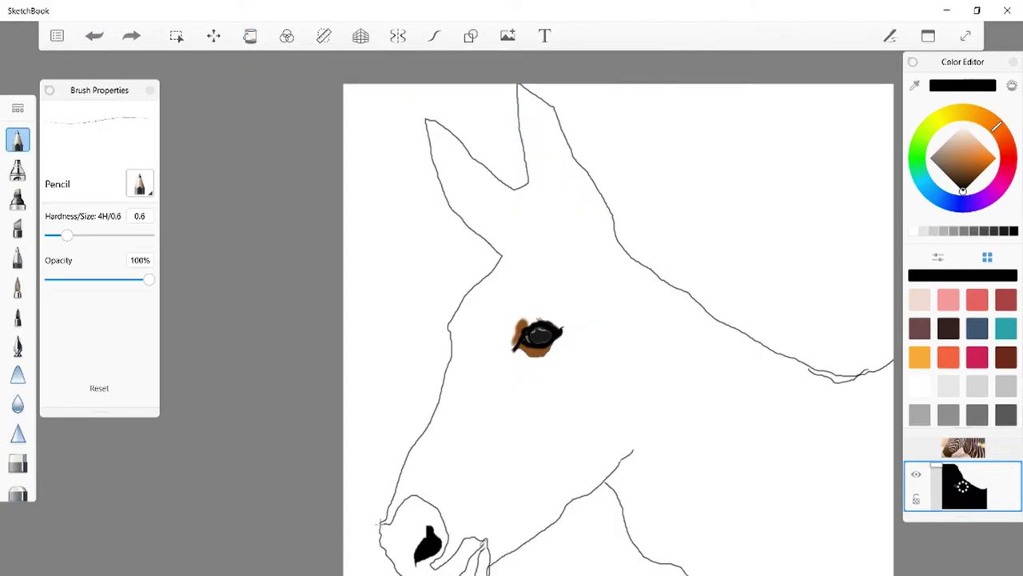
pyautogui.click(377, 524)
pyautogui.click(252, 43)
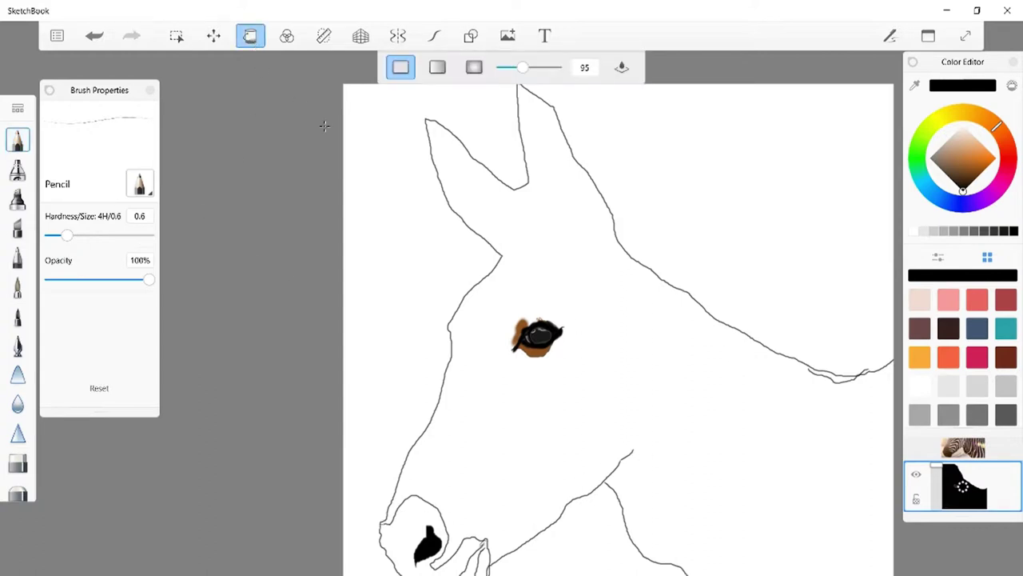
pyautogui.click(406, 519)
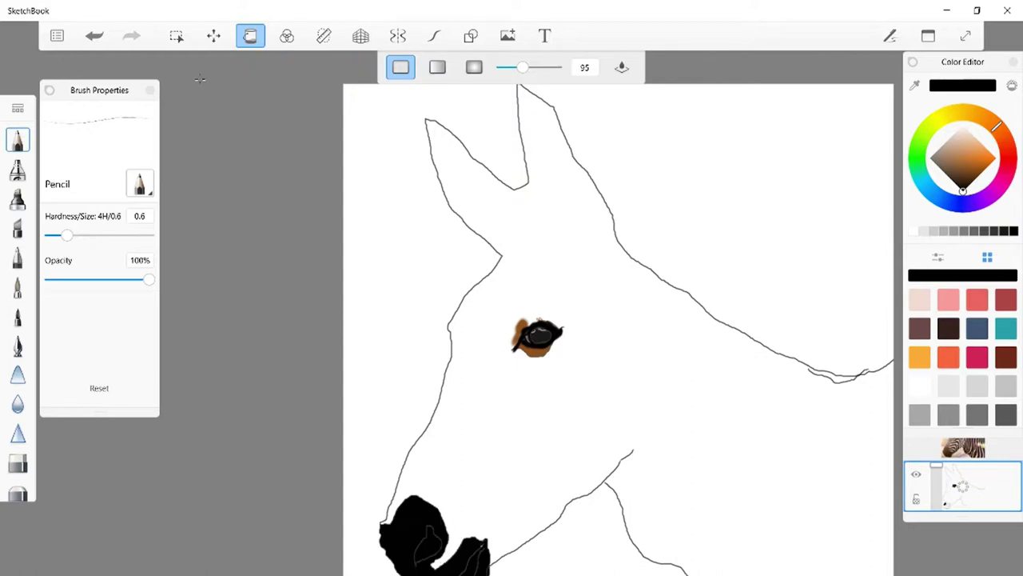
pyautogui.click(94, 36)
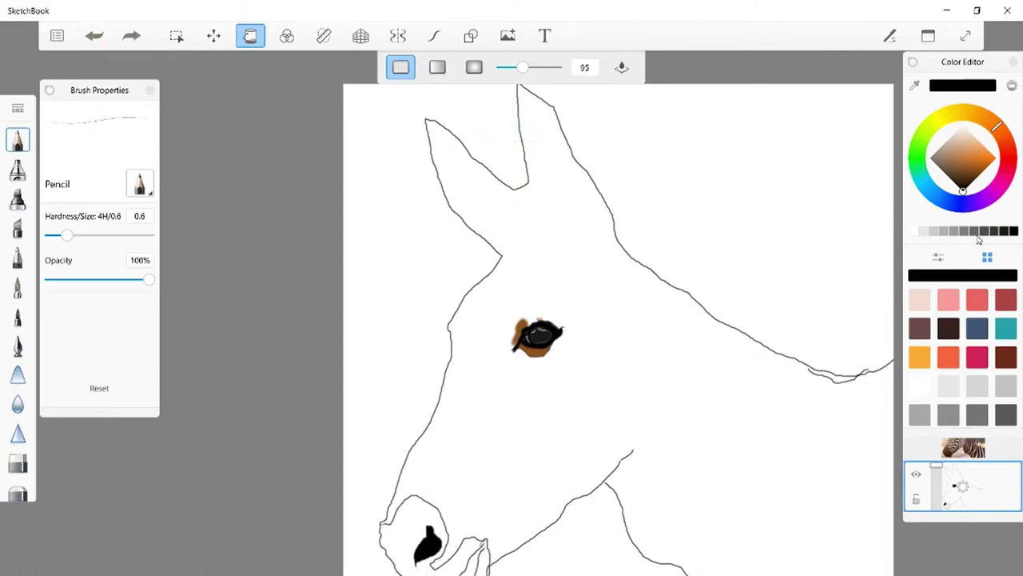
# Try a dark grey fill on the muzzle, undo it, and flood-fill the muzzle with the next darker grey.
pyautogui.click(985, 233)
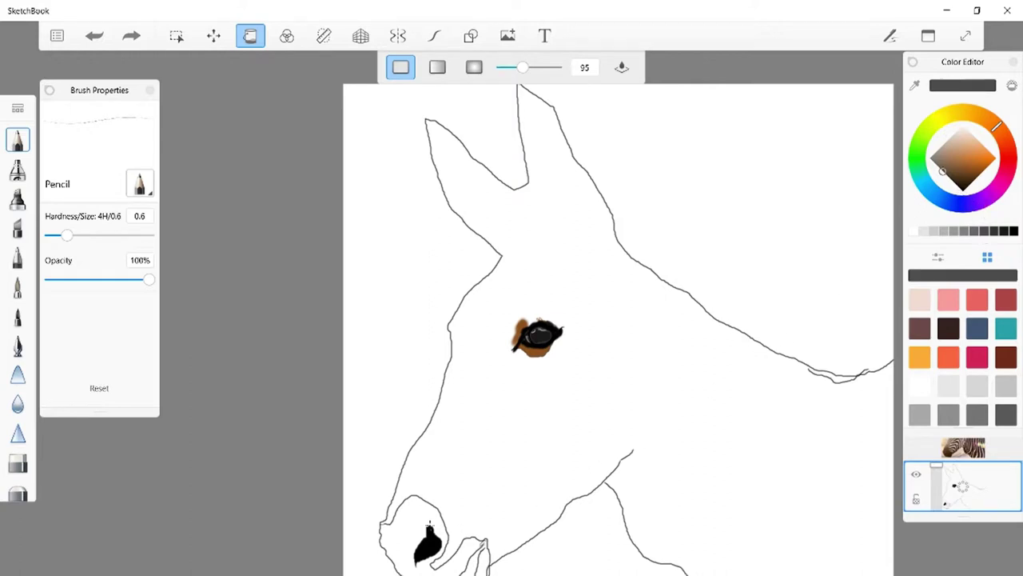
pyautogui.click(422, 522)
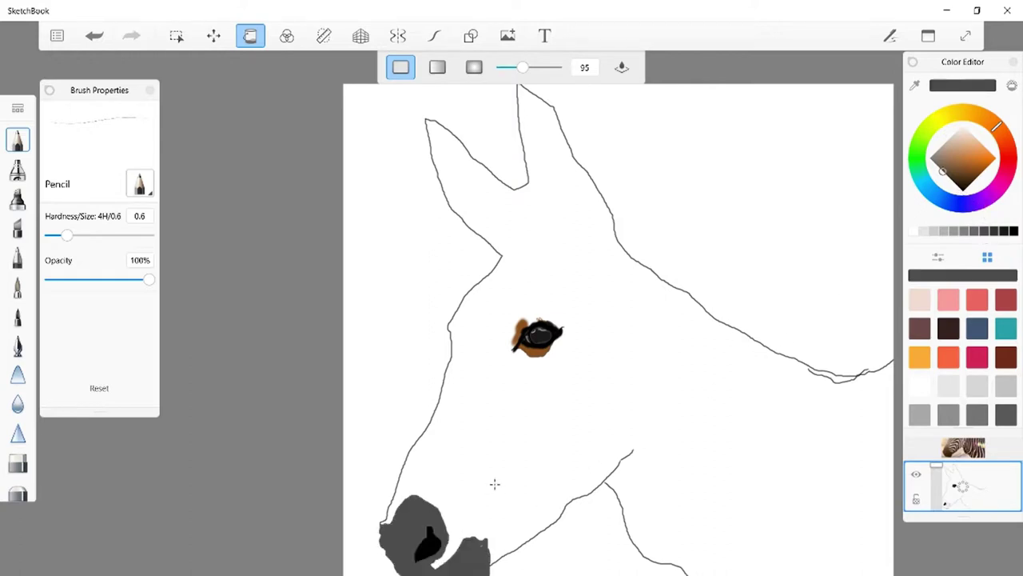
pyautogui.click(94, 35)
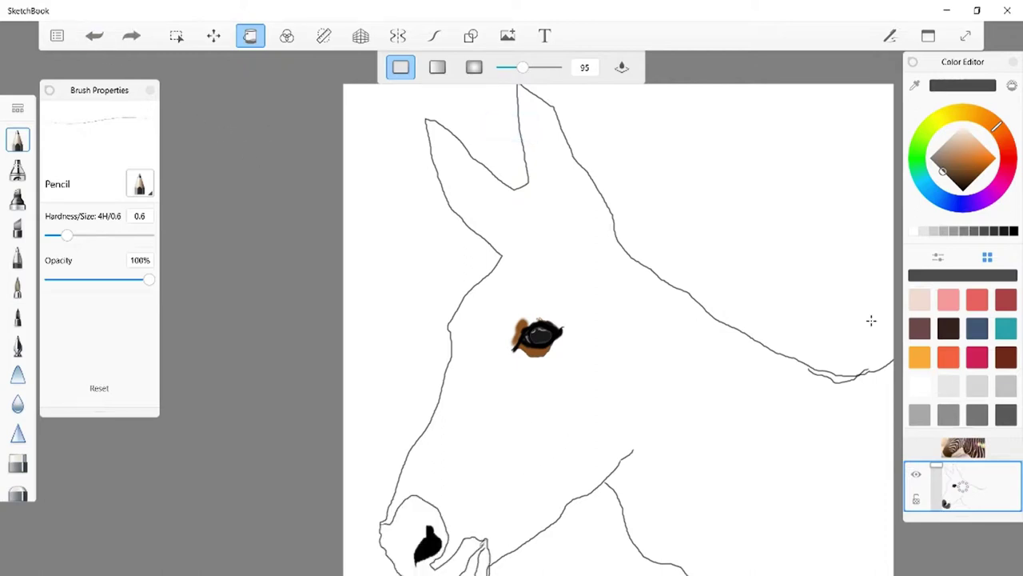
pyautogui.click(996, 232)
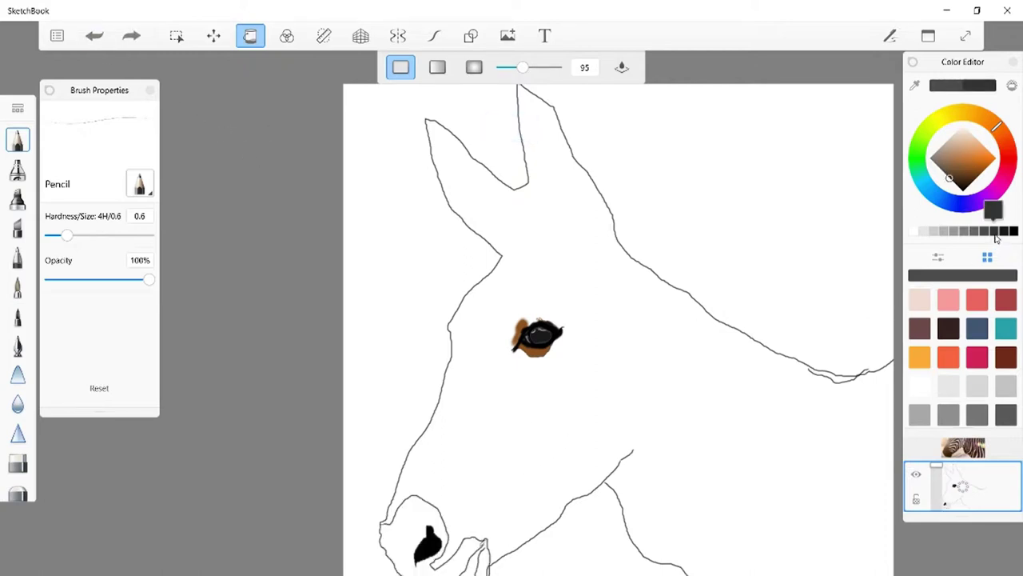
pyautogui.click(406, 547)
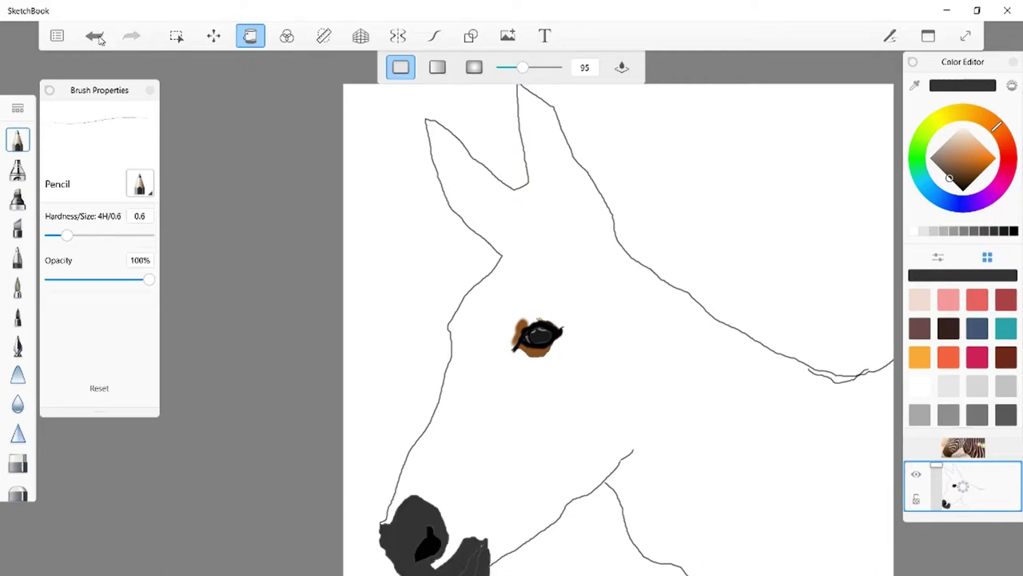
# Show the zebra reference photo layer and choose a medium brown as the drawing colour.
pyautogui.click(964, 452)
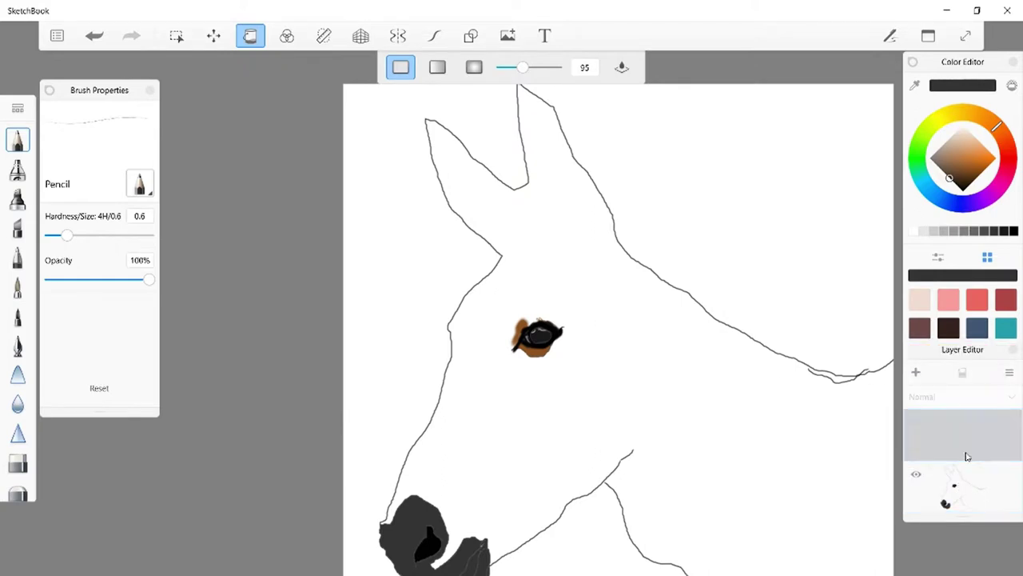
pyautogui.click(917, 427)
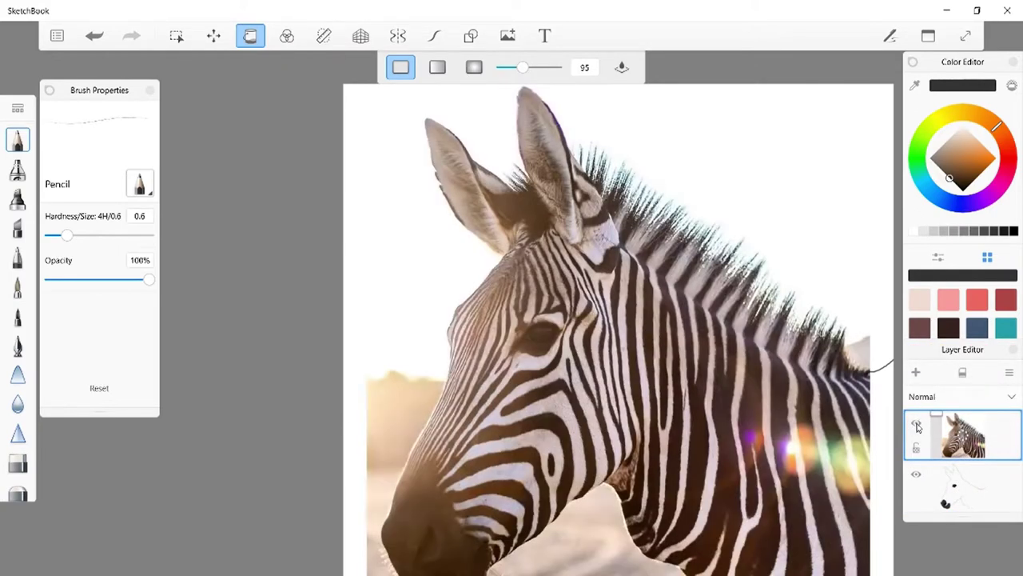
pyautogui.click(965, 165)
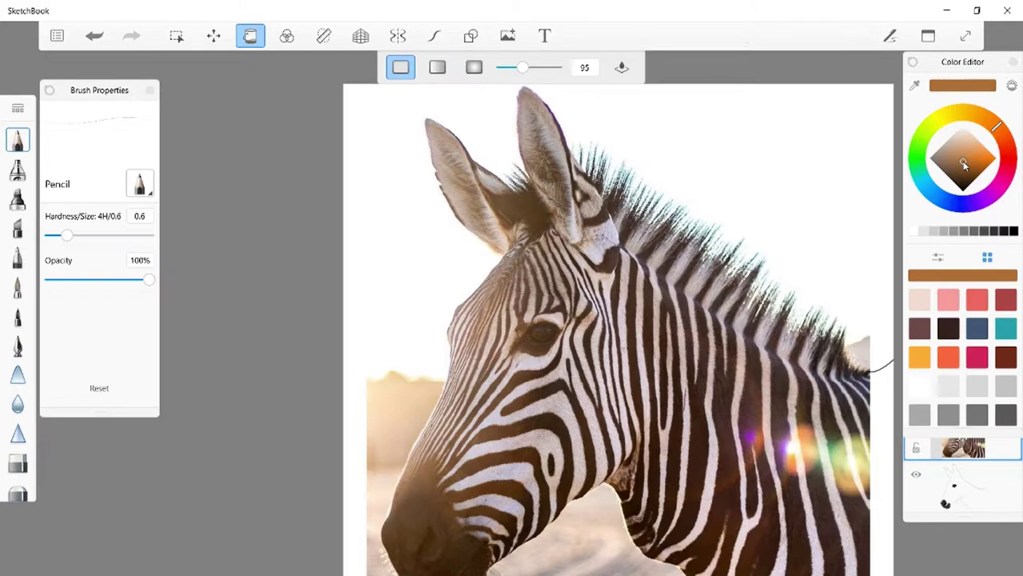
pyautogui.click(965, 163)
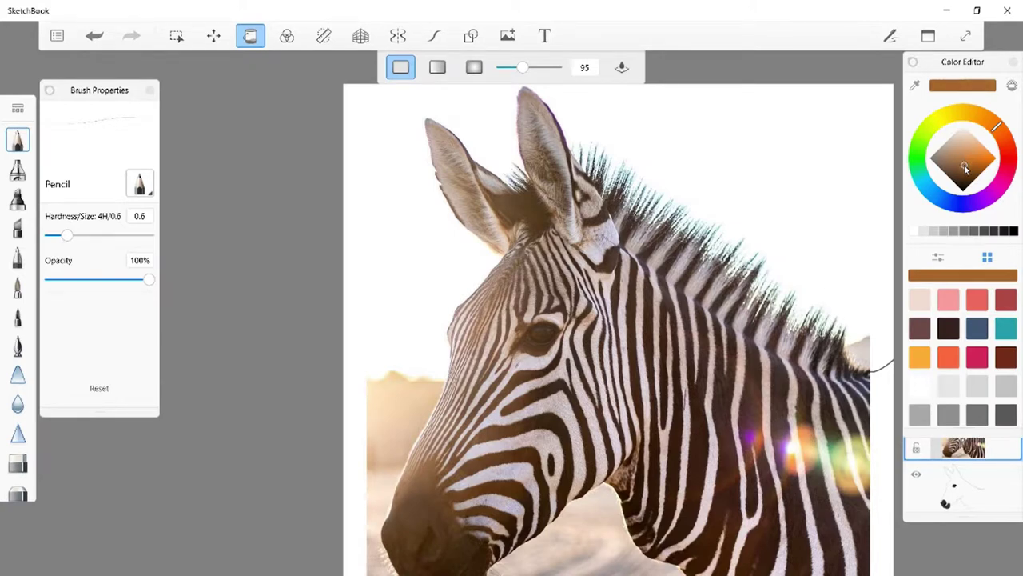
pyautogui.click(965, 168)
pyautogui.click(965, 171)
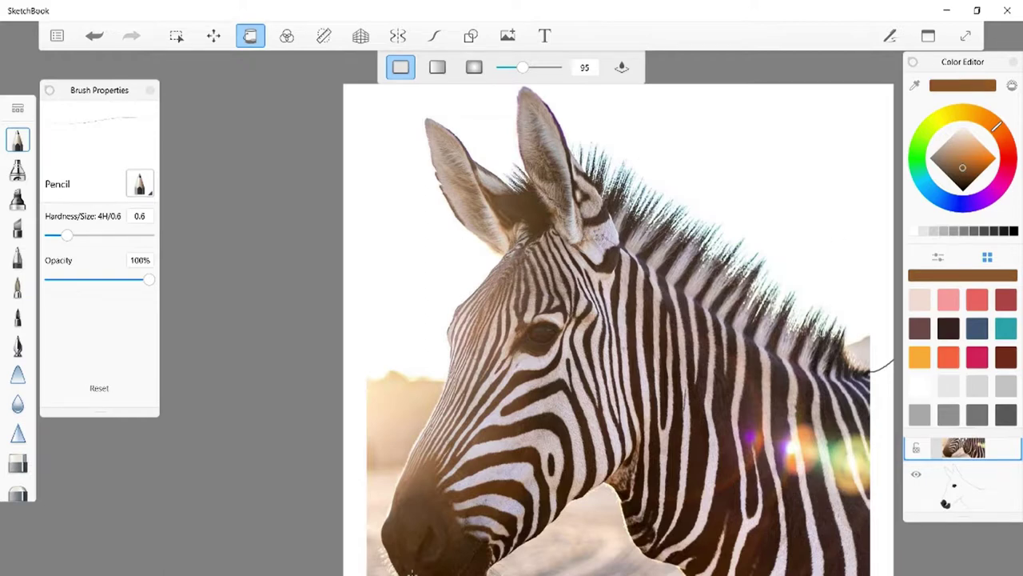
# Try marking the muzzle's upper edge in brown on the photo layer, undoing both the fill and the Pencil stroke.
pyautogui.click(391, 493)
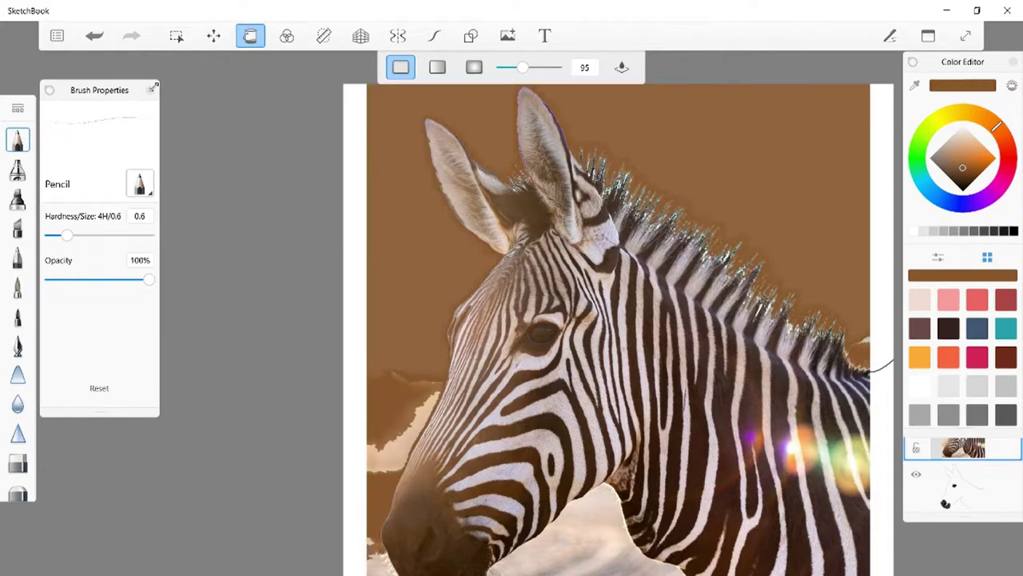
pyautogui.click(93, 37)
pyautogui.click(256, 50)
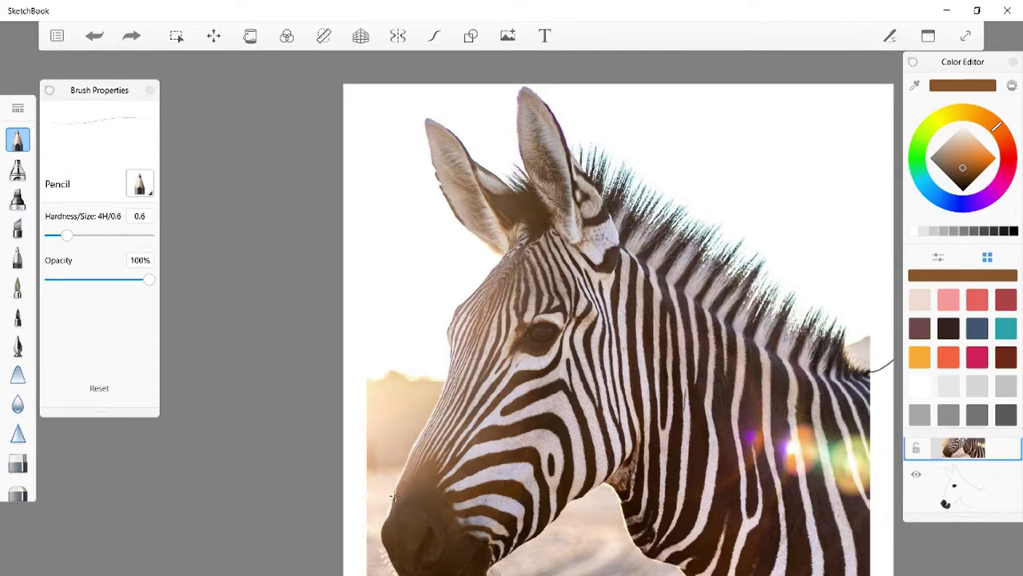
pyautogui.click(429, 460)
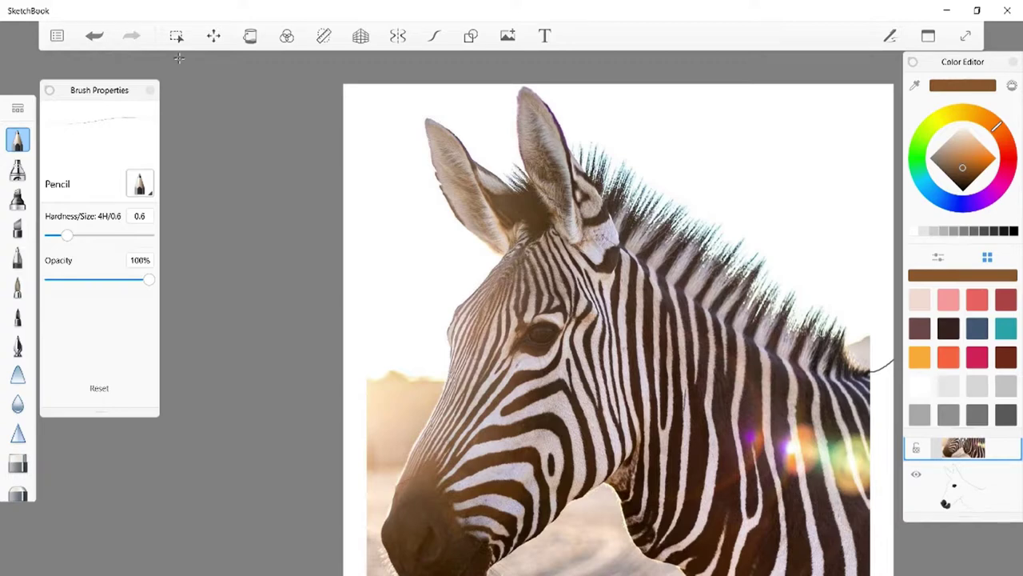
pyautogui.click(96, 37)
# Outline the patch above the muzzle in brown Pencil on the sketch layer and hide the zebra photo layer.
pyautogui.moveTo(998, 528); pyautogui.dragTo(1000, 509)
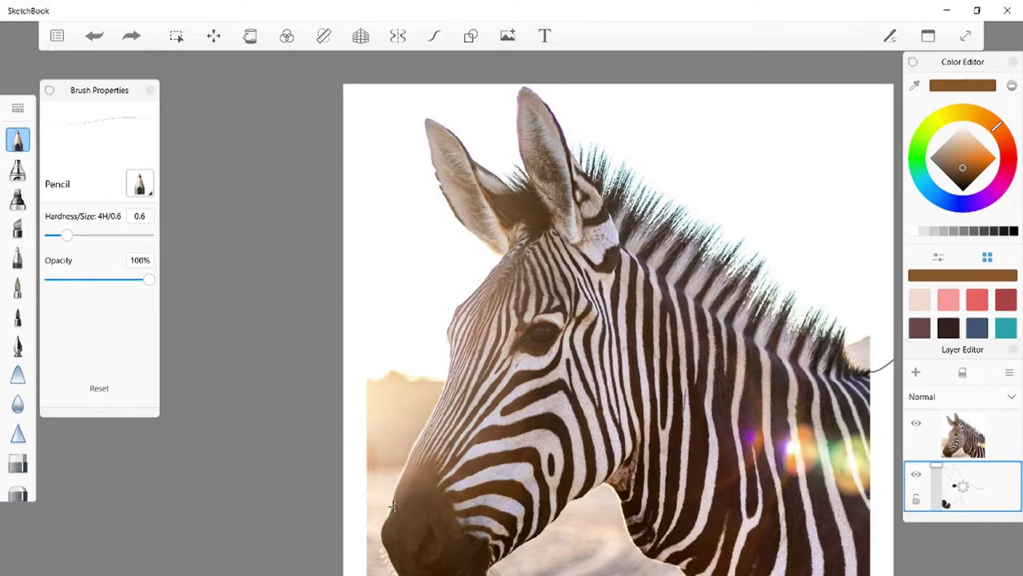
pyautogui.click(551, 457)
pyautogui.click(942, 450)
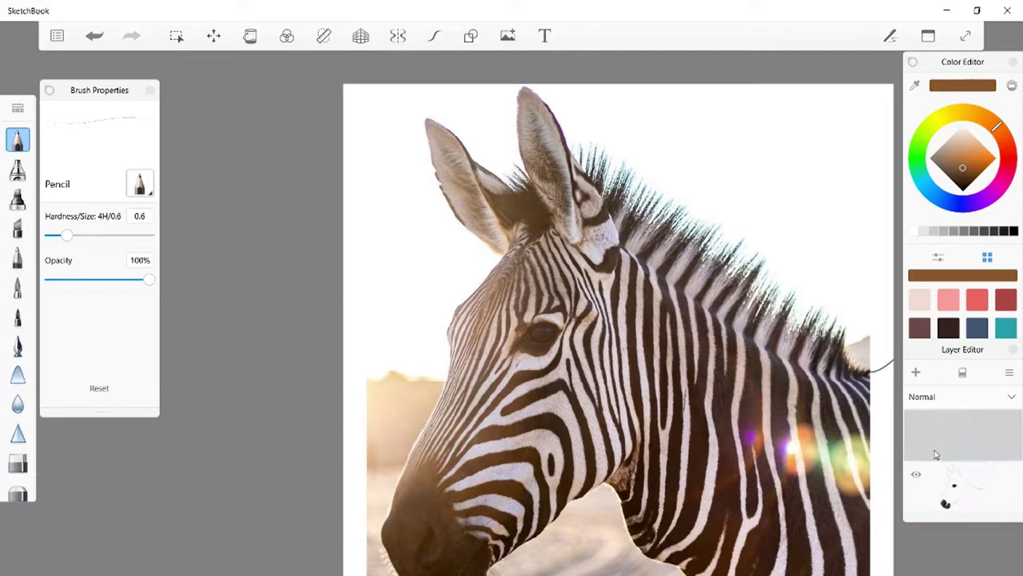
pyautogui.click(916, 423)
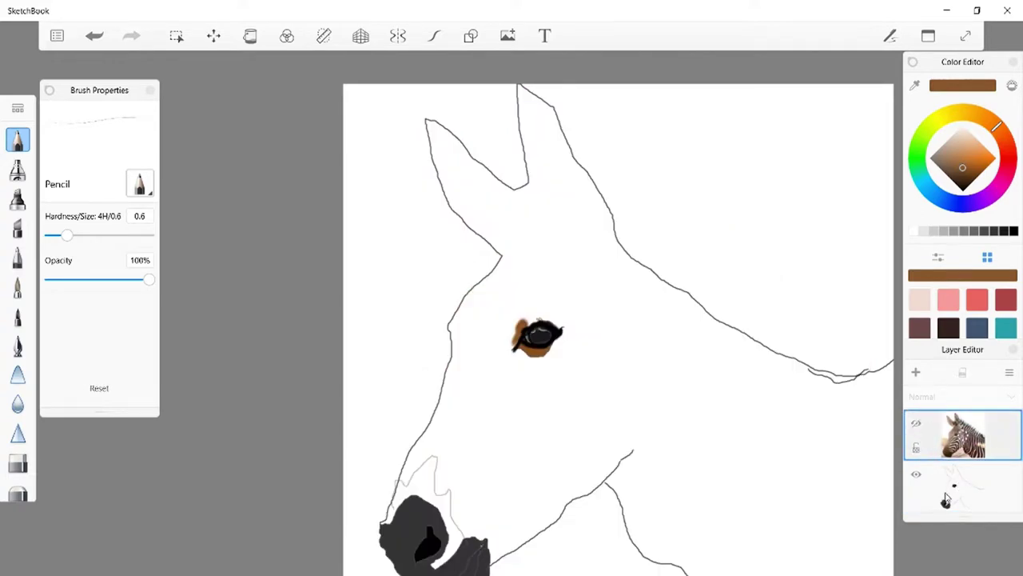
# Flood-fill the outlined patch above the muzzle with brown on the sketch layer.
pyautogui.click(947, 498)
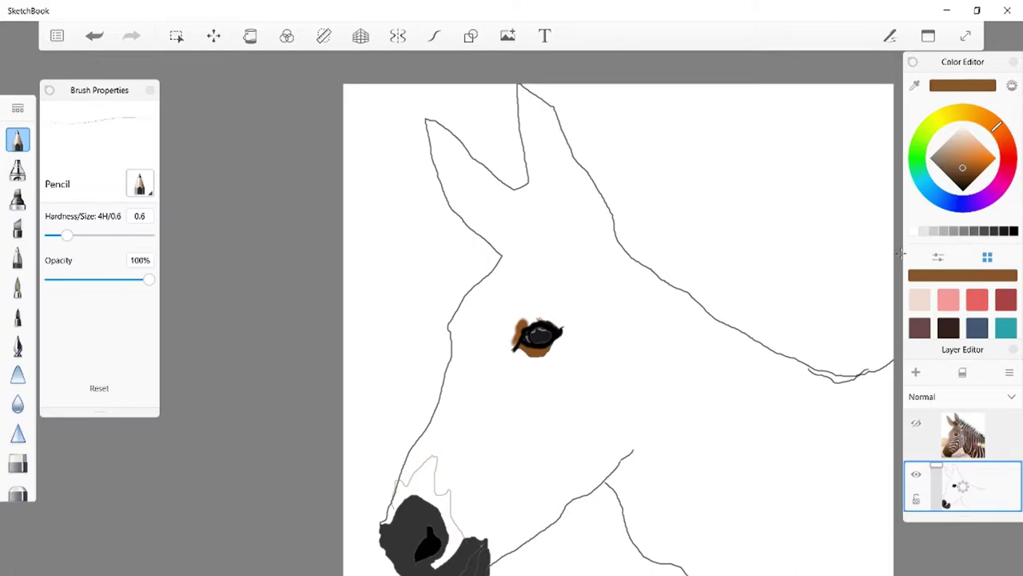
pyautogui.click(251, 36)
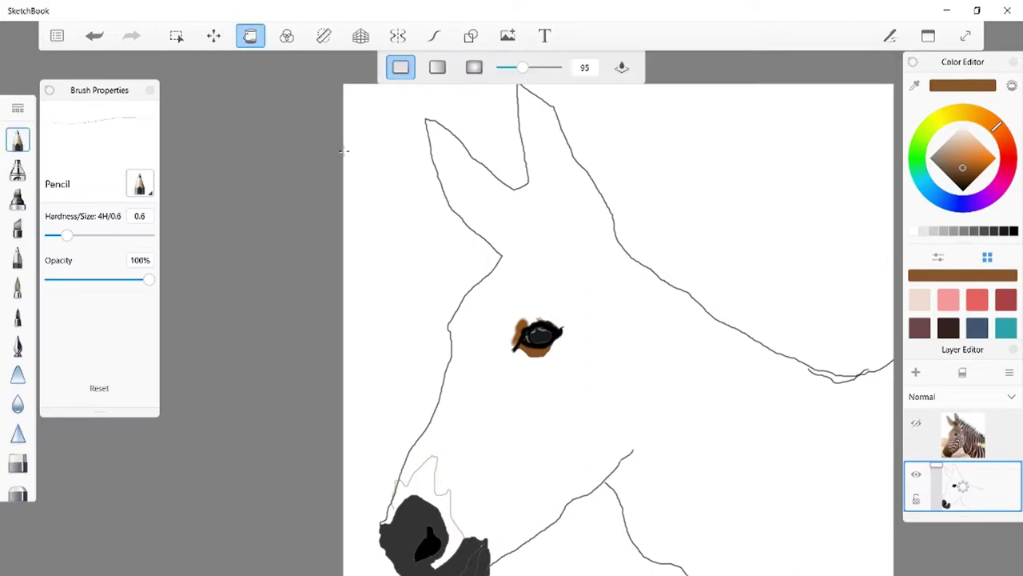
pyautogui.click(416, 482)
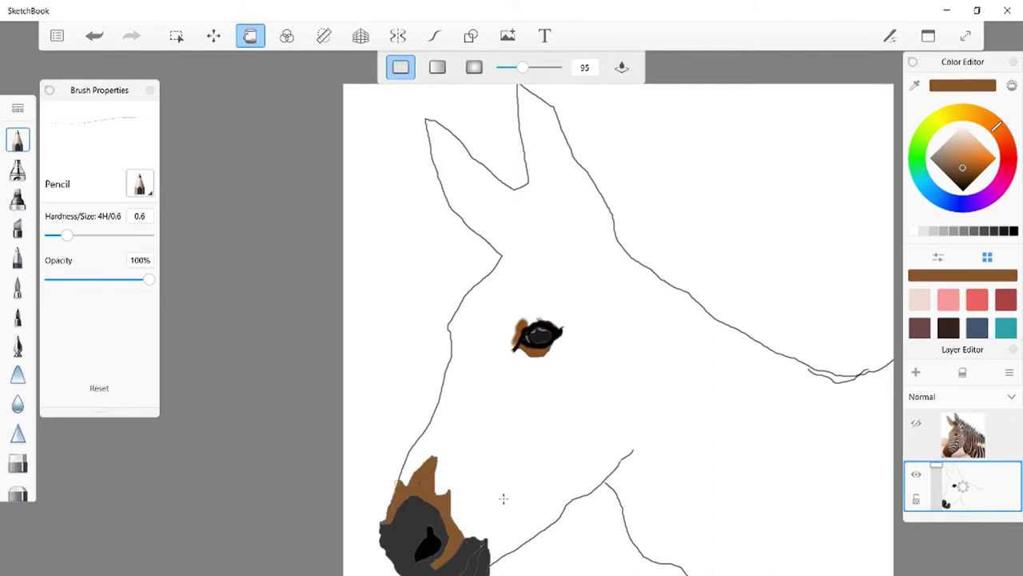
# Compare the brown patch with the zebra photo and choose black as the drawing colour.
pyautogui.click(917, 424)
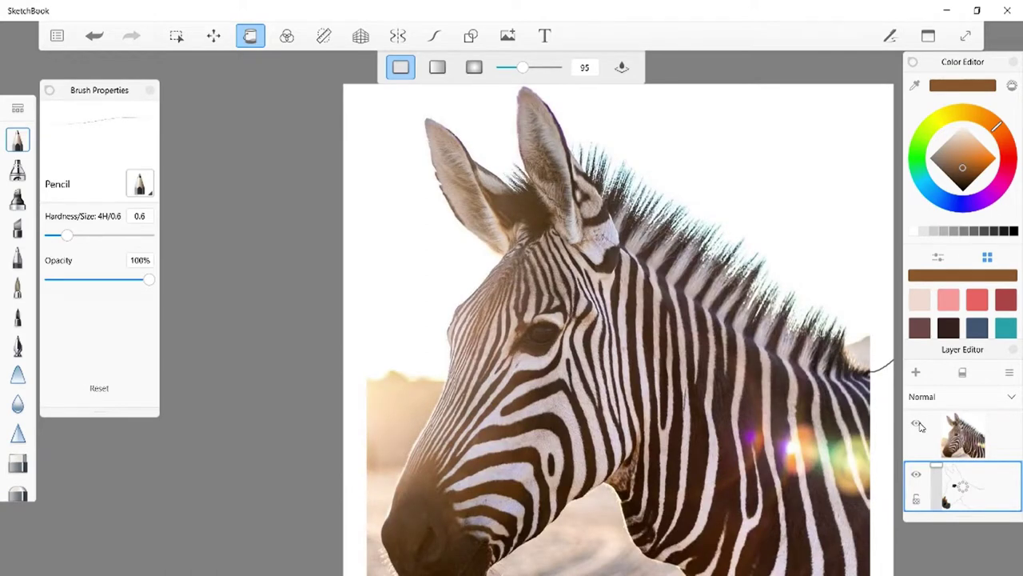
pyautogui.click(917, 426)
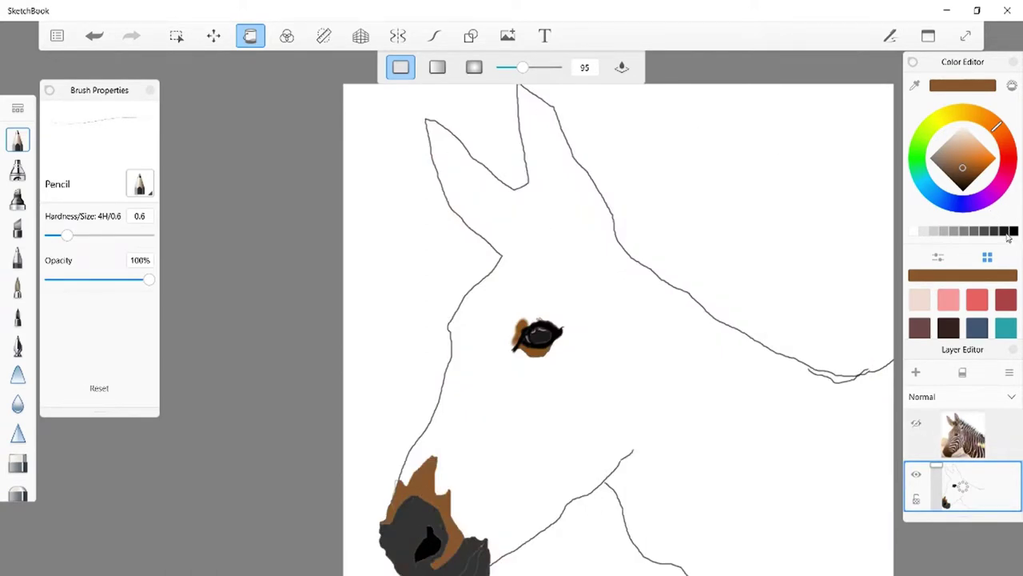
pyautogui.click(1008, 232)
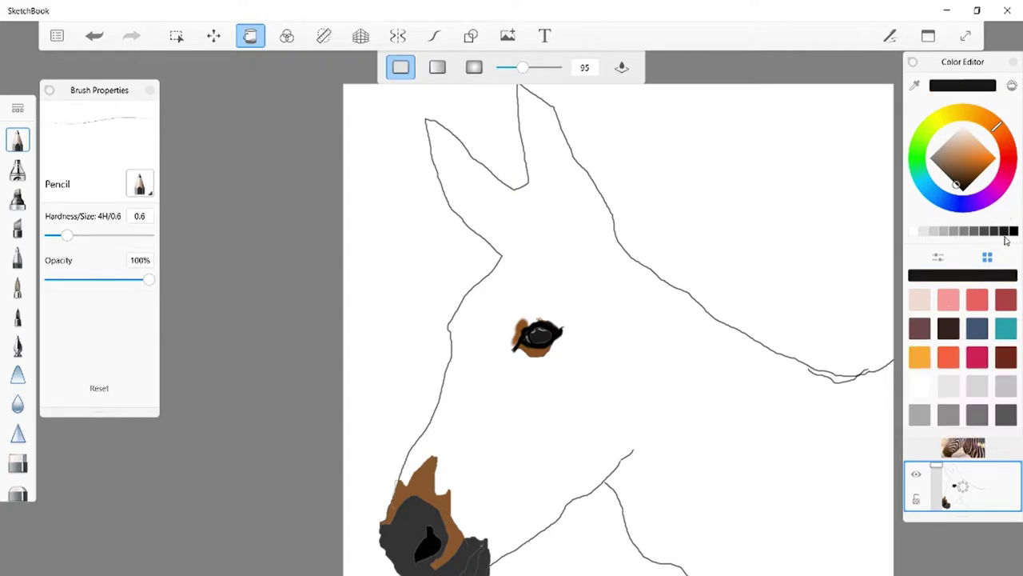
pyautogui.click(1009, 232)
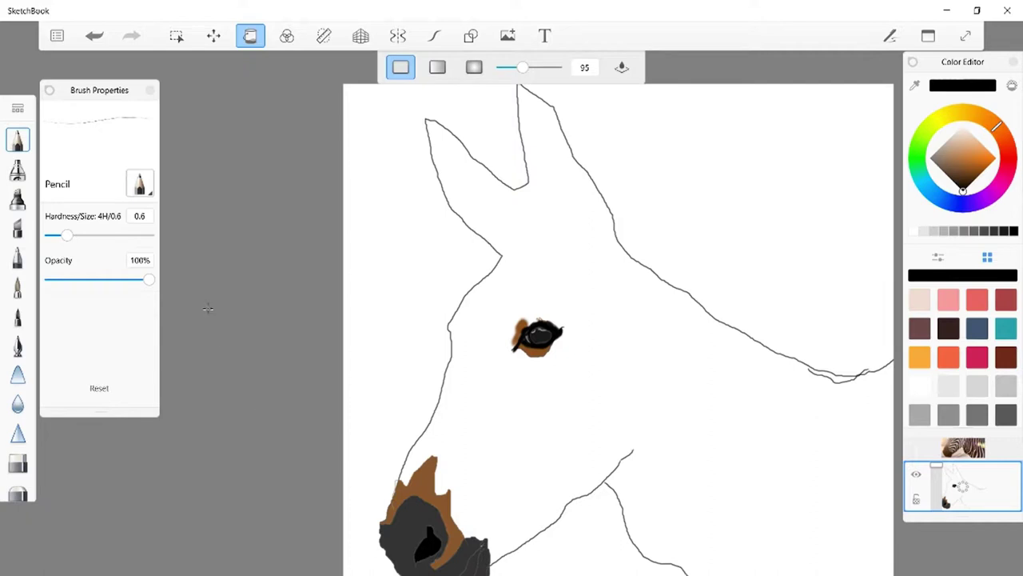
# Set the Pencil size to 0.8 and try outlining the muzzle in black, undoing the strokes.
pyautogui.click(72, 238)
pyautogui.moveTo(72, 237); pyautogui.dragTo(78, 240)
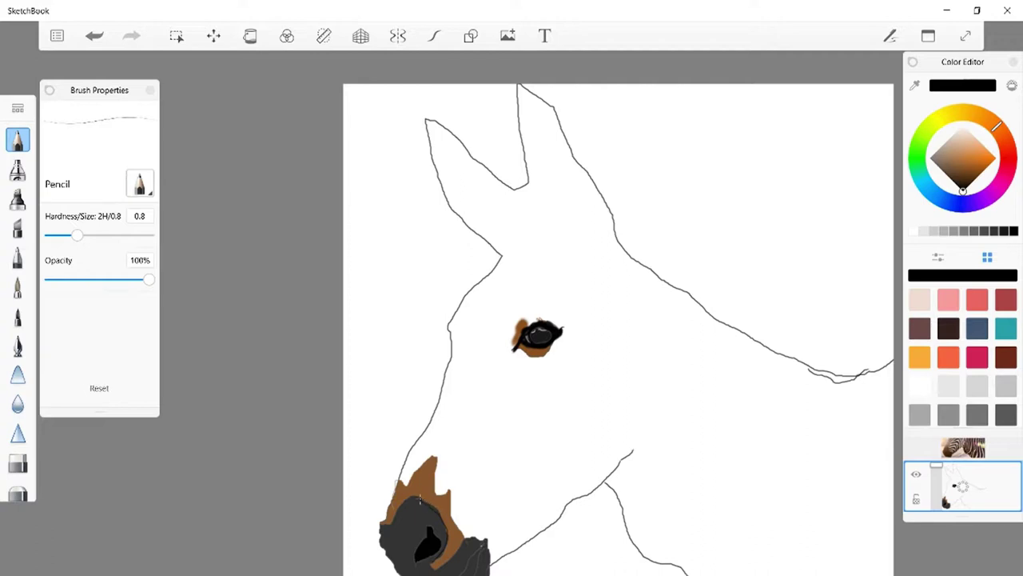
pyautogui.moveTo(413, 498); pyautogui.dragTo(382, 526)
pyautogui.click(95, 35)
pyautogui.click(96, 37)
pyautogui.click(478, 538)
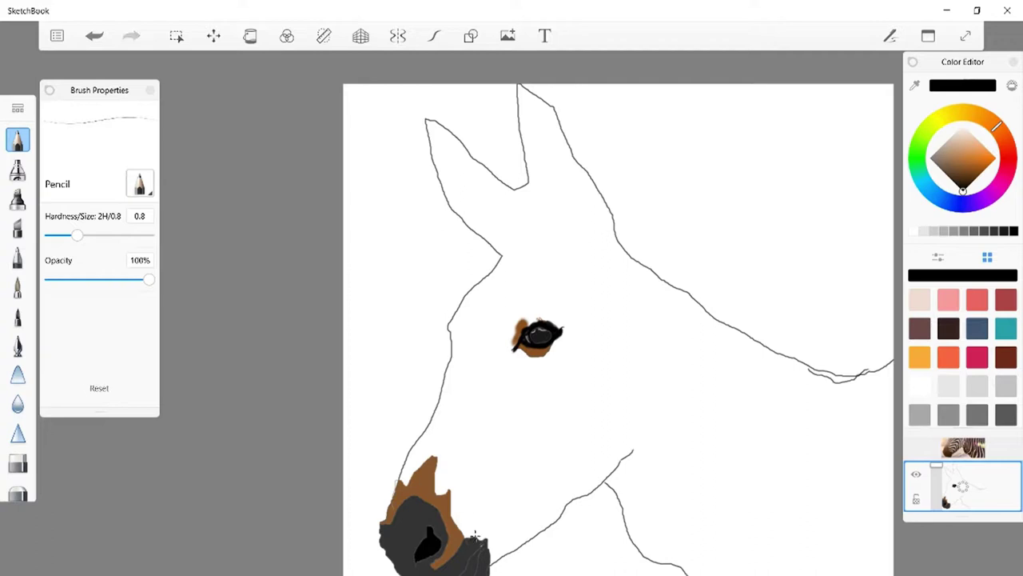
pyautogui.click(94, 36)
# Set the Pencil size to 2.0 and outline the border between the dark muzzle and the brown patch in black.
pyautogui.moveTo(79, 240); pyautogui.dragTo(108, 247)
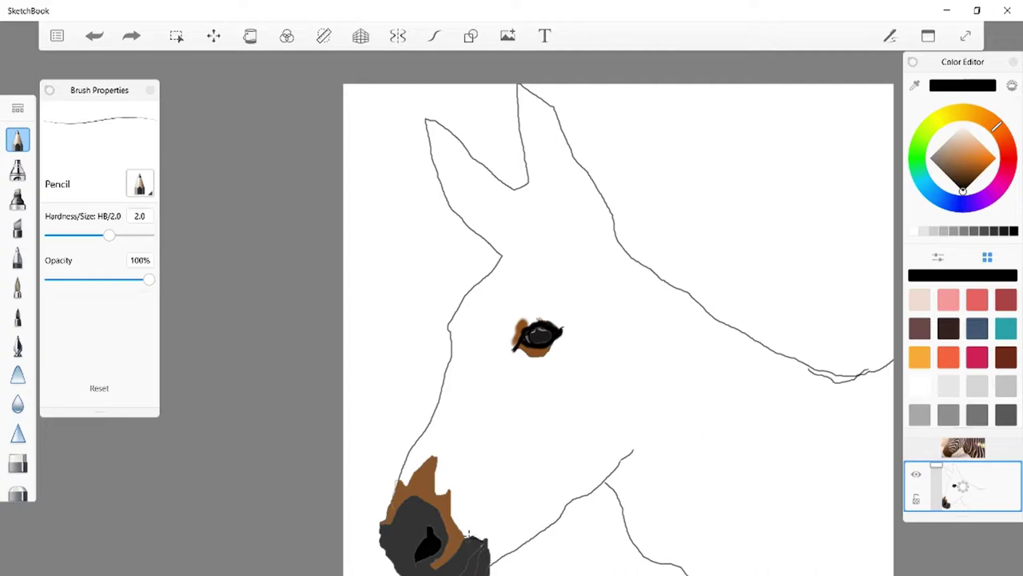
pyautogui.moveTo(463, 543); pyautogui.dragTo(435, 567)
pyautogui.moveTo(446, 521); pyautogui.dragTo(443, 567)
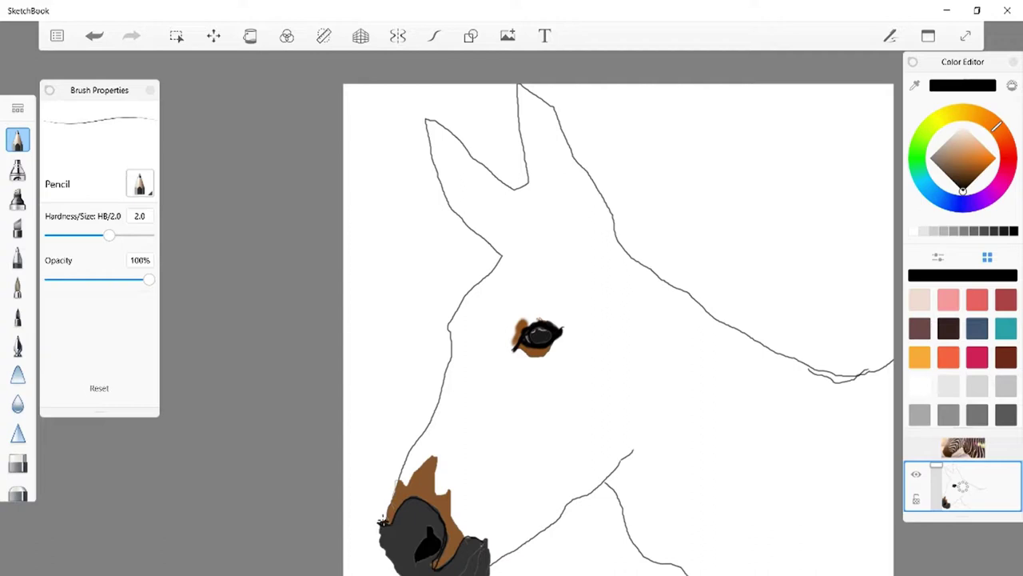
pyautogui.moveTo(380, 523); pyautogui.dragTo(380, 518)
# Try black hatching strokes across the brown patch above the muzzle and undo them.
pyautogui.moveTo(421, 467)
pyautogui.mouseDown()
pyautogui.moveTo(412, 494)
pyautogui.moveTo(418, 484)
pyautogui.moveTo(430, 492)
pyautogui.mouseUp()
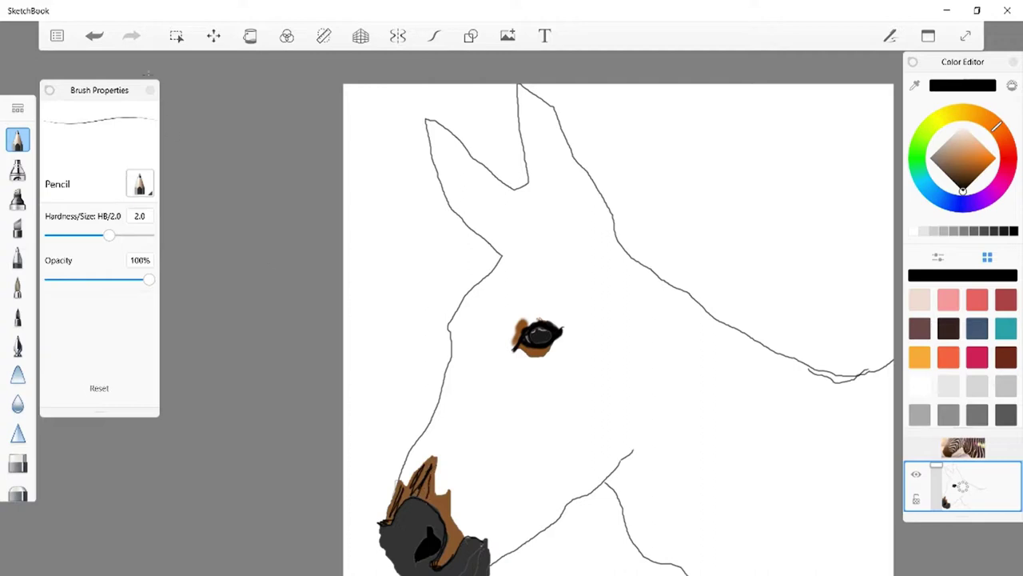
pyautogui.click(93, 36)
pyautogui.click(93, 36)
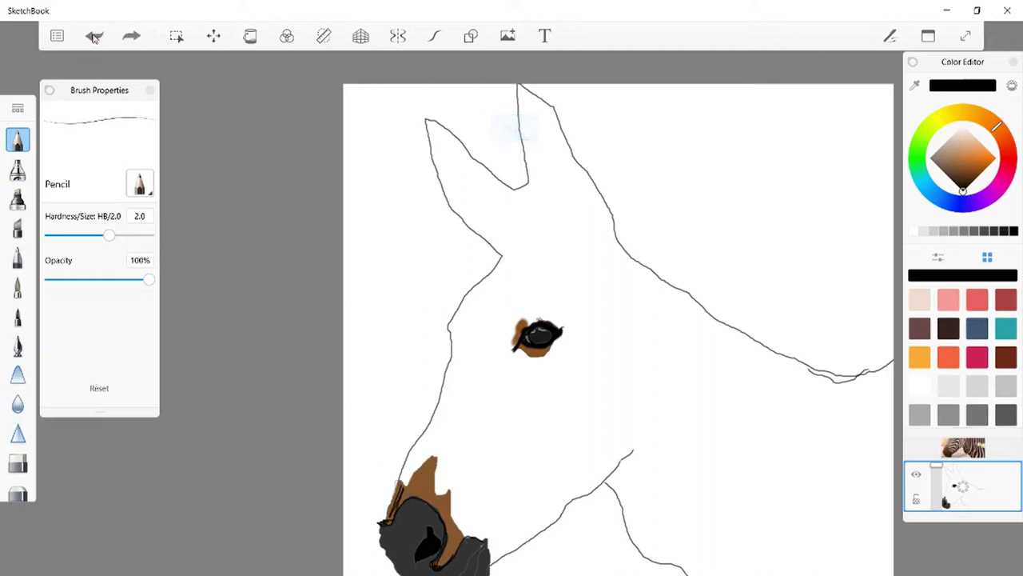
pyautogui.click(93, 36)
# Check the zebra photo, sample the sketch's brown as the drawing colour, and make the sketch layer active with the photo hidden.
pyautogui.click(935, 461)
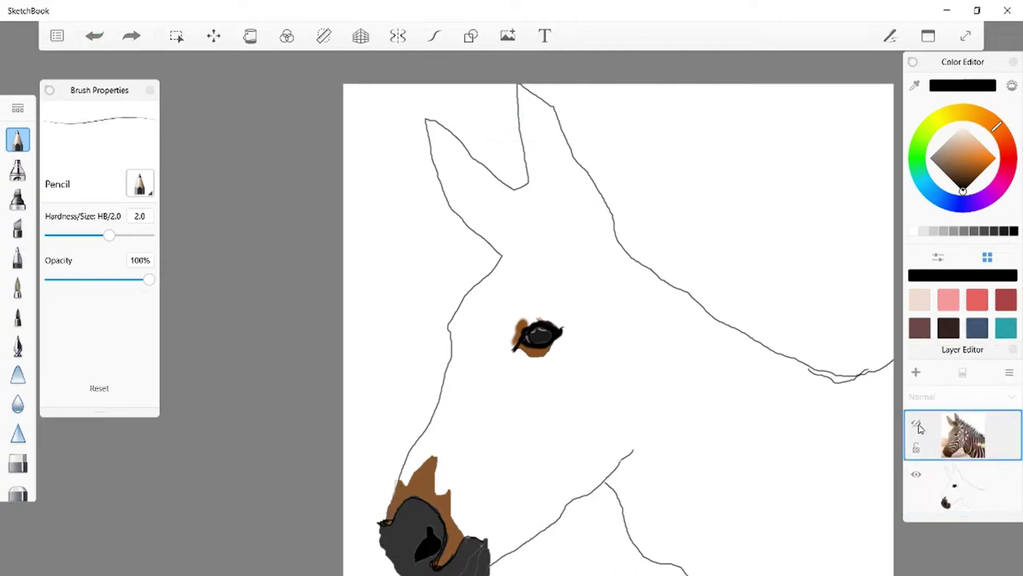
pyautogui.click(918, 426)
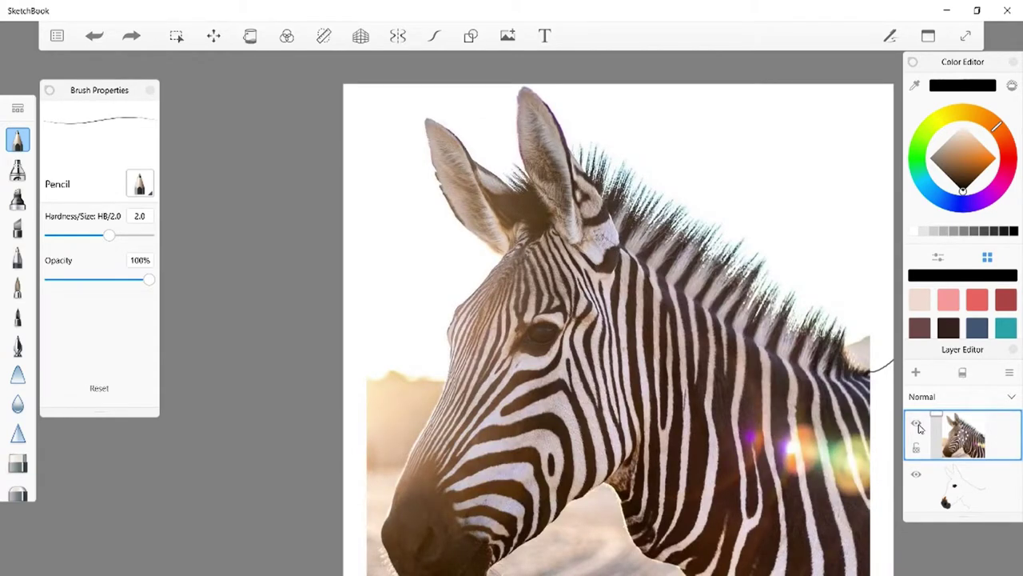
pyautogui.click(918, 427)
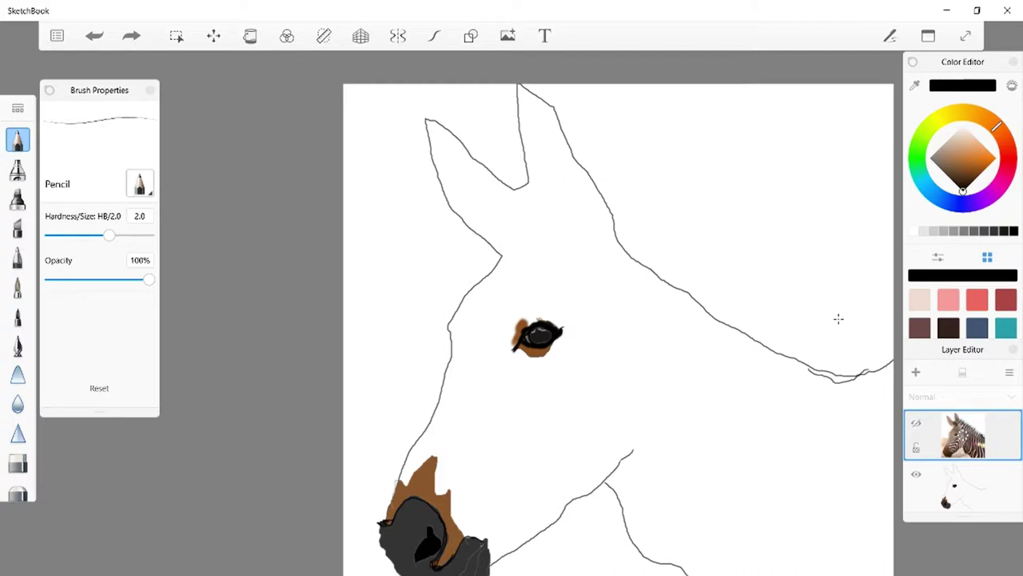
pyautogui.click(914, 80)
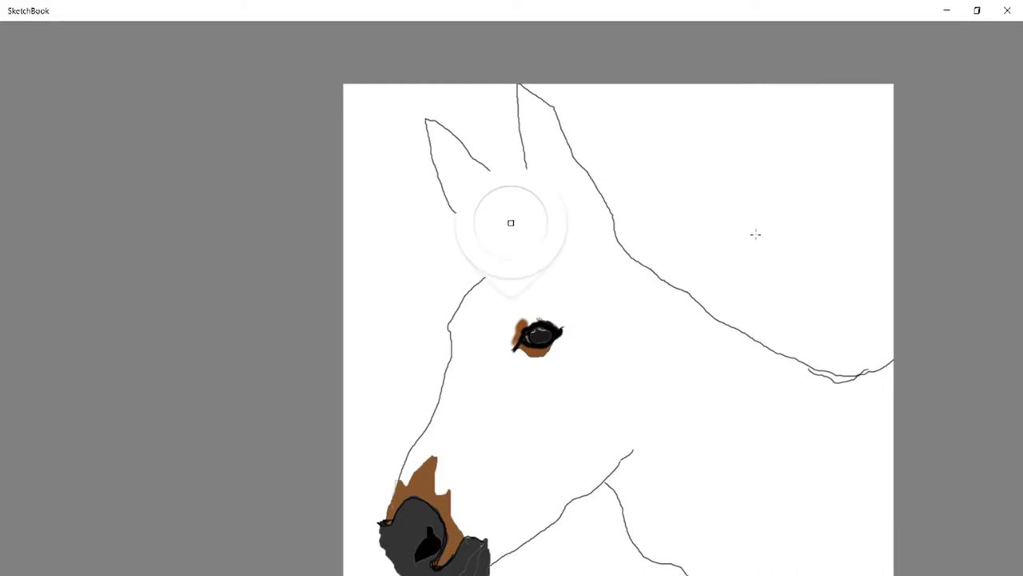
pyautogui.click(511, 222)
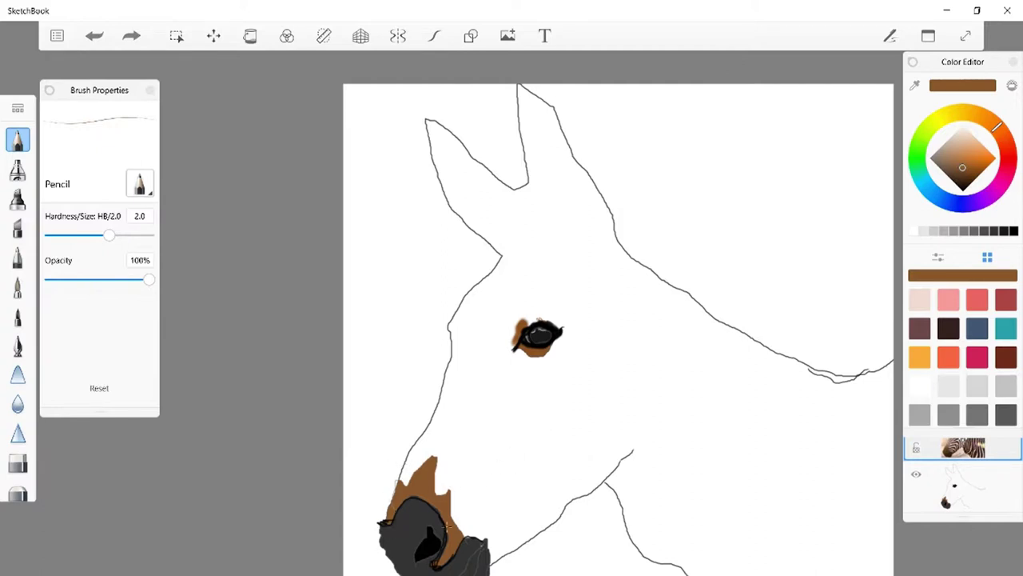
pyautogui.click(399, 553)
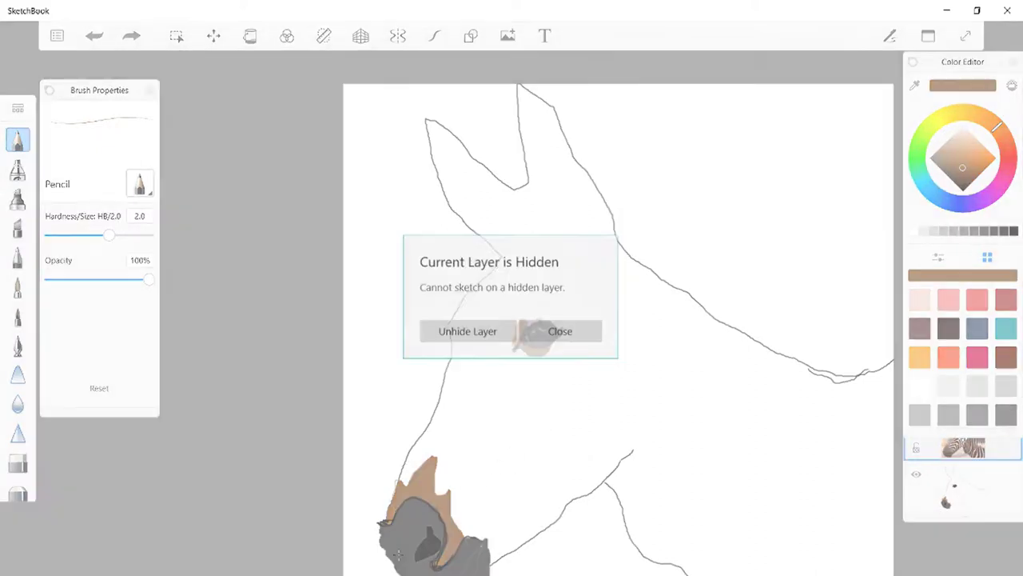
pyautogui.click(546, 344)
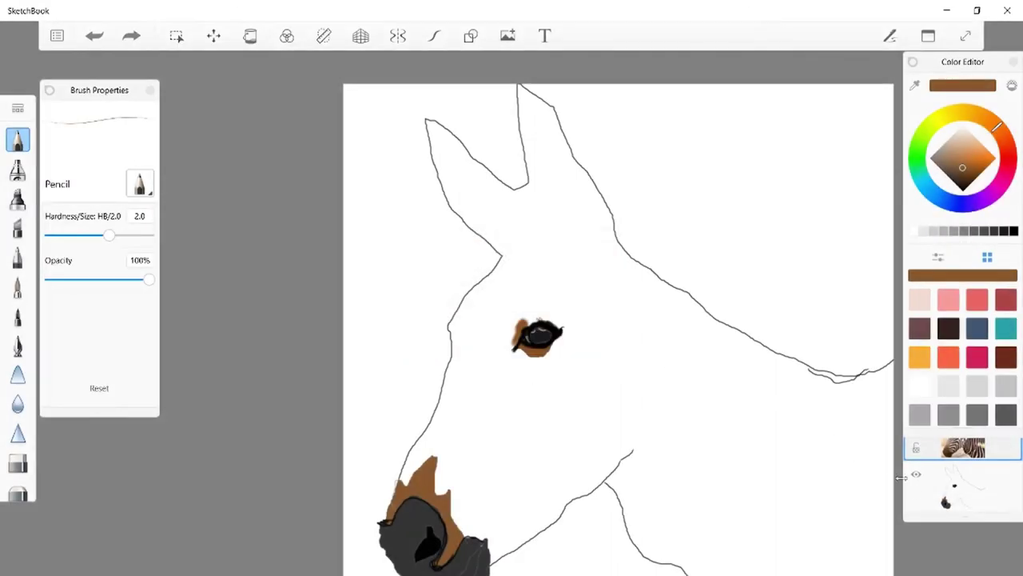
pyautogui.click(938, 496)
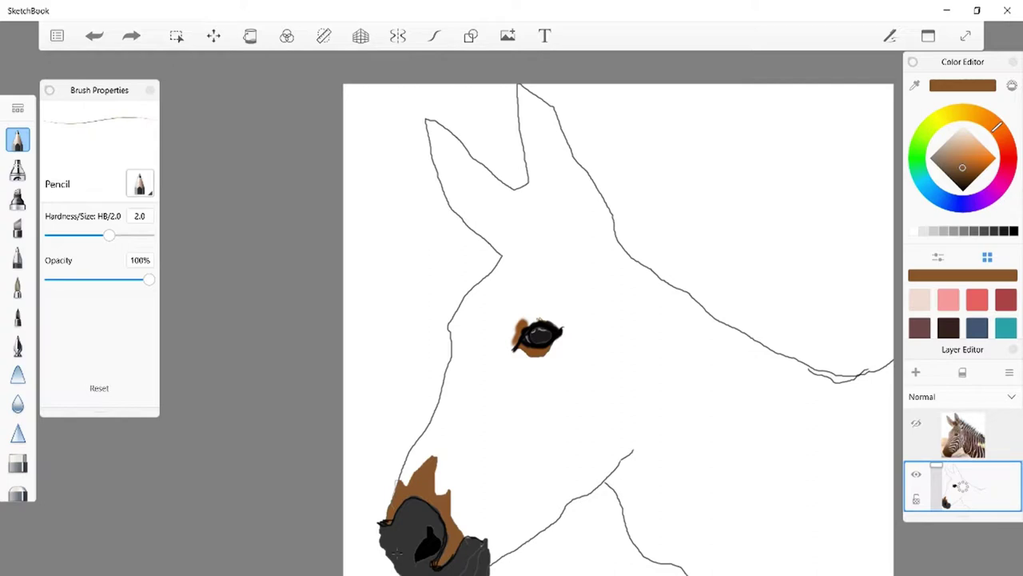
# Try a thin brown Pencil line at size 2.0 down the front of the muzzle and undo it.
pyautogui.moveTo(396, 553); pyautogui.dragTo(386, 522)
pyautogui.moveTo(389, 527); pyautogui.dragTo(392, 544)
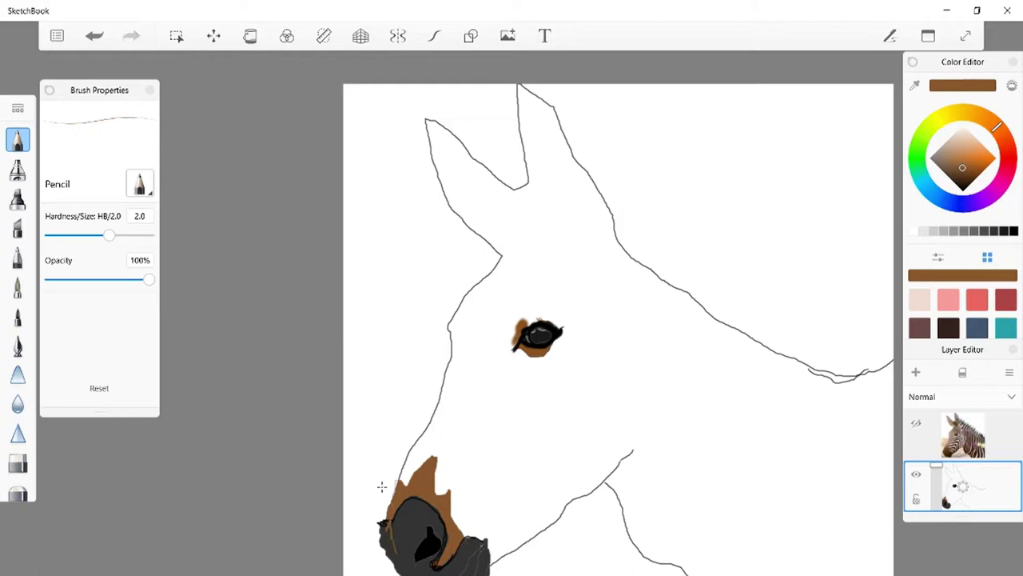
pyautogui.click(97, 36)
# Set the Pencil size to 14.0, draw a brown stroke down the front of the muzzle, and compare it with the photo.
pyautogui.moveTo(109, 235); pyautogui.dragTo(154, 237)
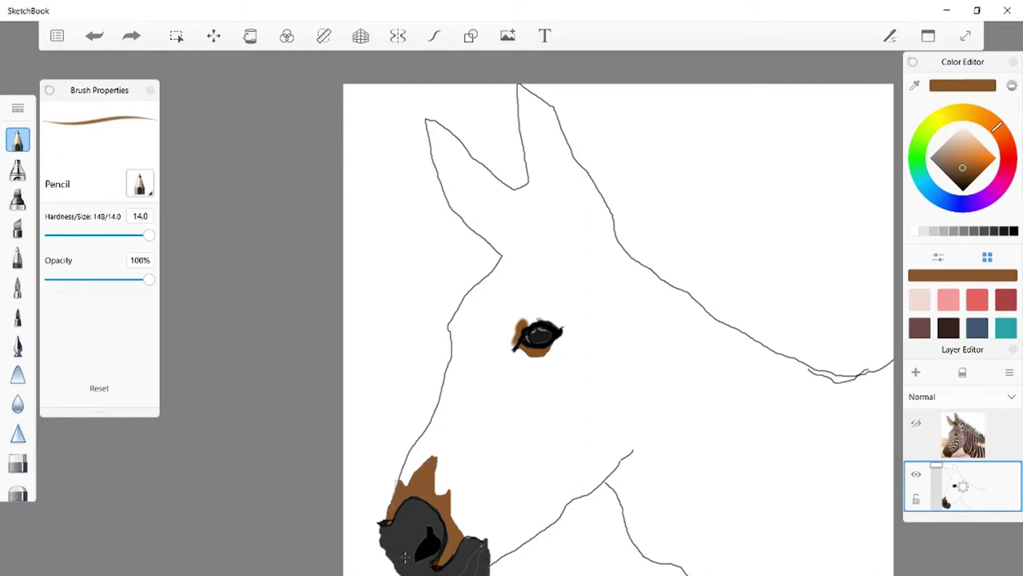
pyautogui.moveTo(404, 558)
pyautogui.mouseDown()
pyautogui.moveTo(388, 531)
pyautogui.moveTo(395, 508)
pyautogui.mouseUp()
pyautogui.click(917, 425)
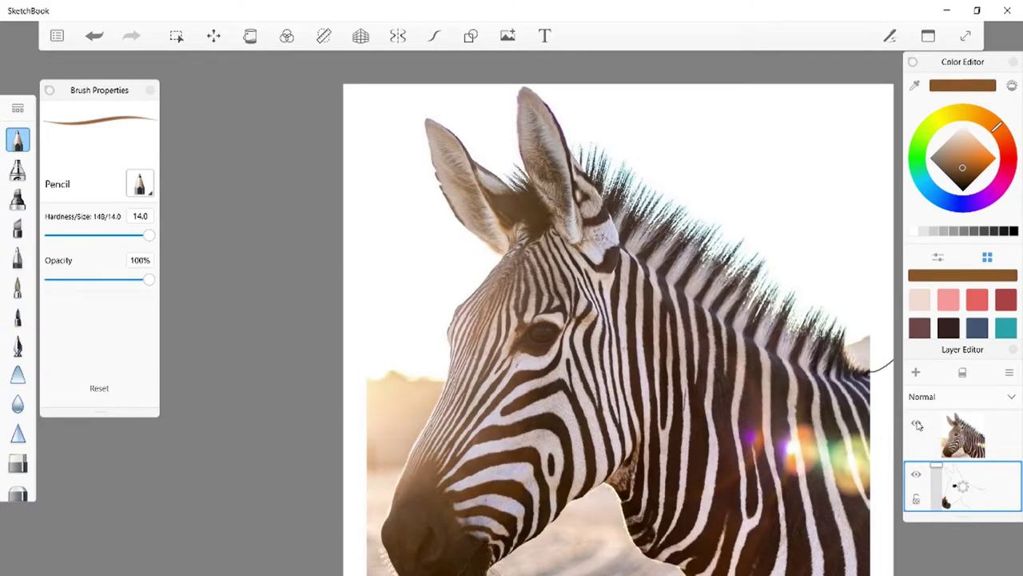
pyautogui.click(917, 426)
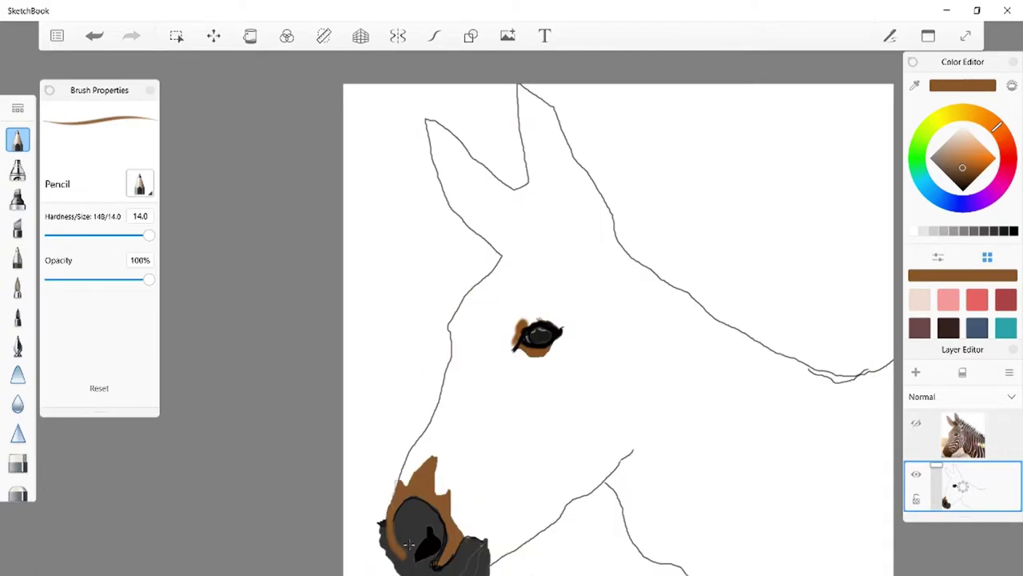
# Outline the muzzle's front edge in black with the Pencil at size 1.8, undoing stray strokes.
pyautogui.click(1012, 232)
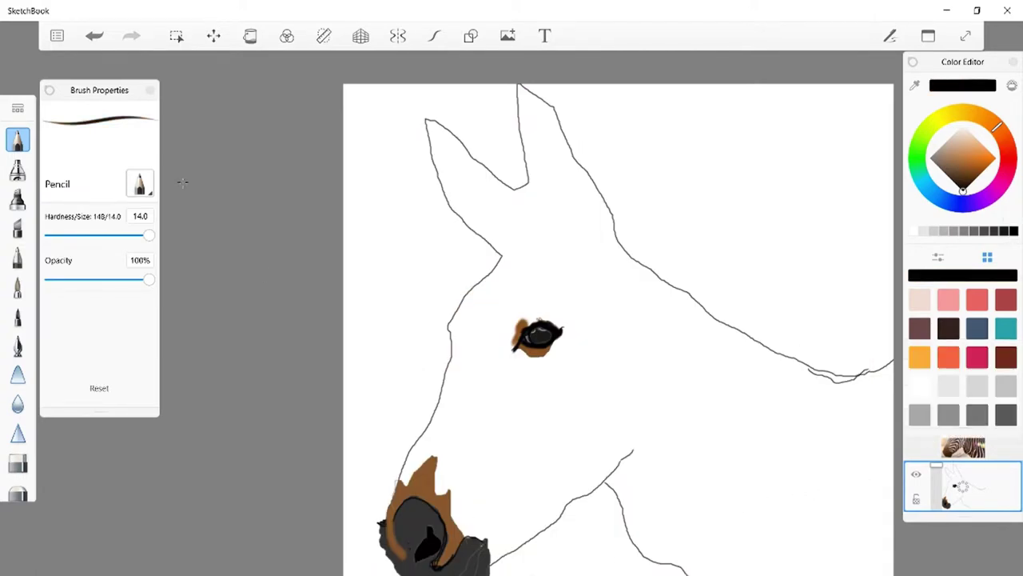
pyautogui.moveTo(149, 235); pyautogui.dragTo(108, 243)
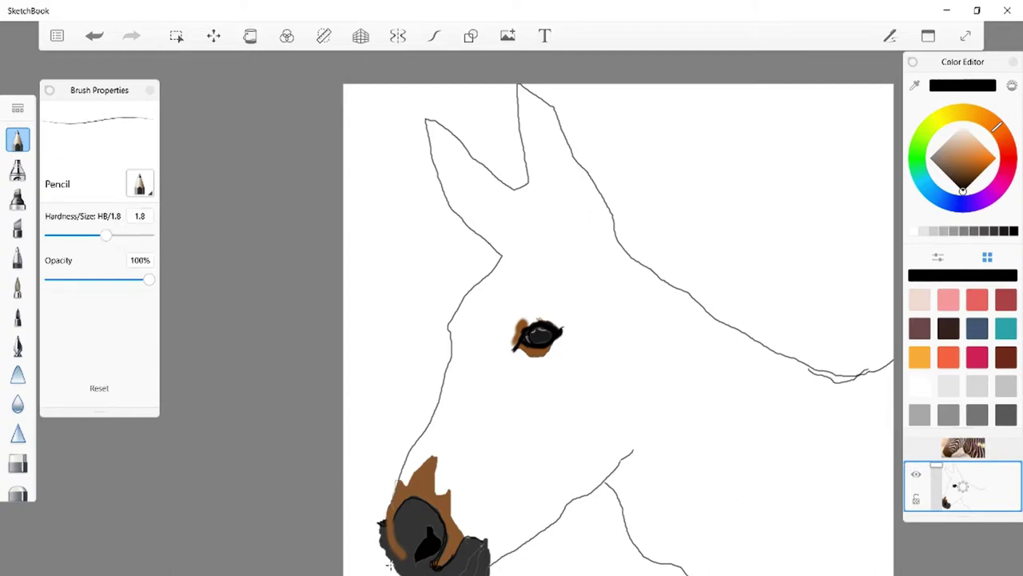
pyautogui.moveTo(393, 564); pyautogui.dragTo(381, 547)
pyautogui.click(96, 37)
pyautogui.moveTo(378, 532)
pyautogui.mouseDown()
pyautogui.moveTo(390, 568)
pyautogui.moveTo(405, 566)
pyautogui.mouseUp()
pyautogui.moveTo(379, 540)
pyautogui.mouseDown()
pyautogui.moveTo(381, 529)
pyautogui.moveTo(381, 551)
pyautogui.mouseUp()
pyautogui.moveTo(379, 537); pyautogui.dragTo(379, 526)
pyautogui.moveTo(396, 564)
pyautogui.mouseDown()
pyautogui.moveTo(381, 523)
pyautogui.moveTo(385, 547)
pyautogui.moveTo(399, 532)
pyautogui.mouseUp()
pyautogui.click(97, 43)
# Flood-fill the muzzle's front outline and gaps with black, undoing and redoing the fill to compare.
pyautogui.click(250, 36)
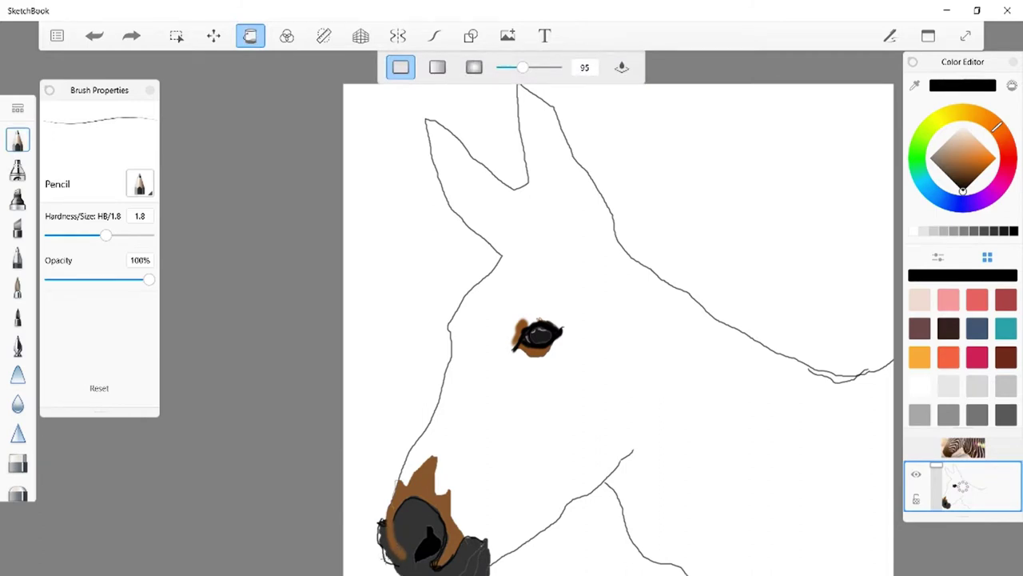
pyautogui.click(385, 553)
pyautogui.click(379, 533)
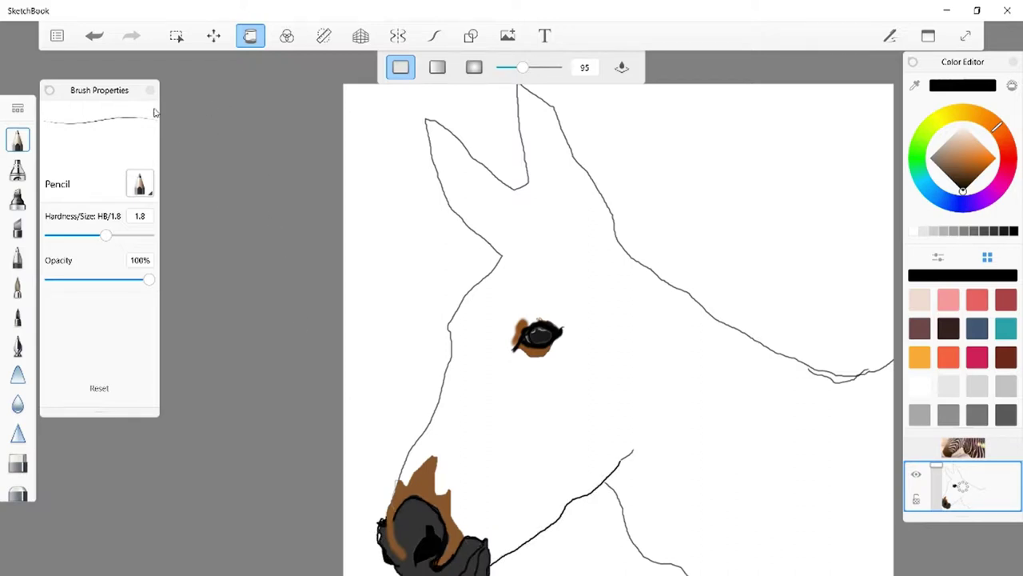
pyautogui.click(96, 36)
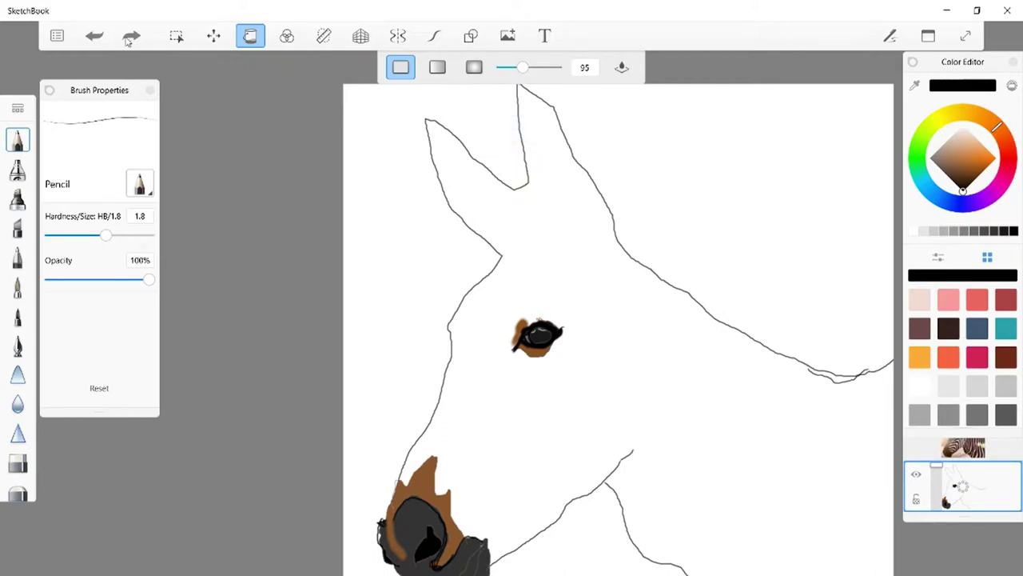
pyautogui.click(131, 36)
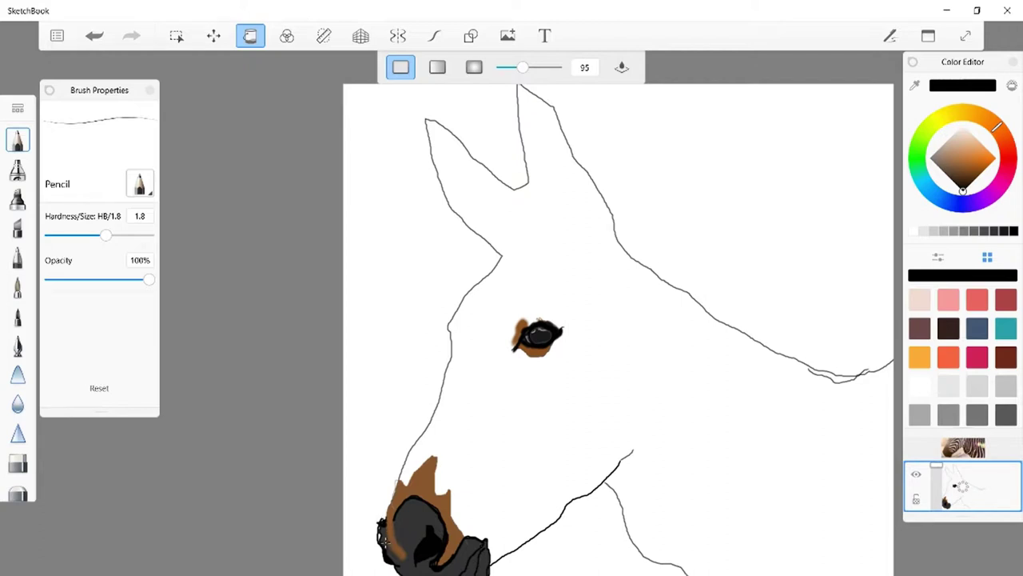
pyautogui.moveTo(384, 537); pyautogui.dragTo(379, 526)
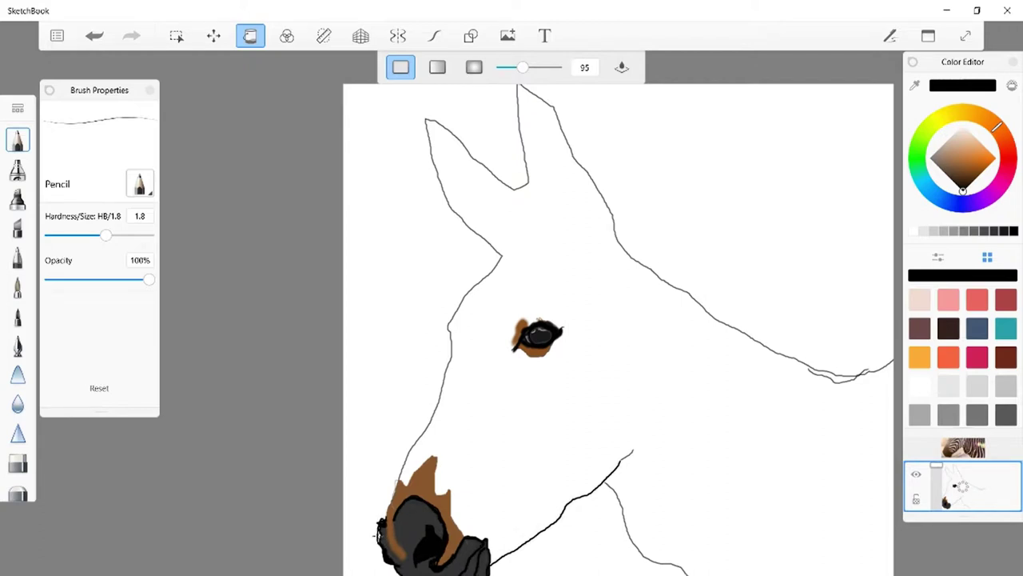
# Try to flood-fill the small gaps along the muzzle's front edge with black and undo both fills.
pyautogui.click(379, 532)
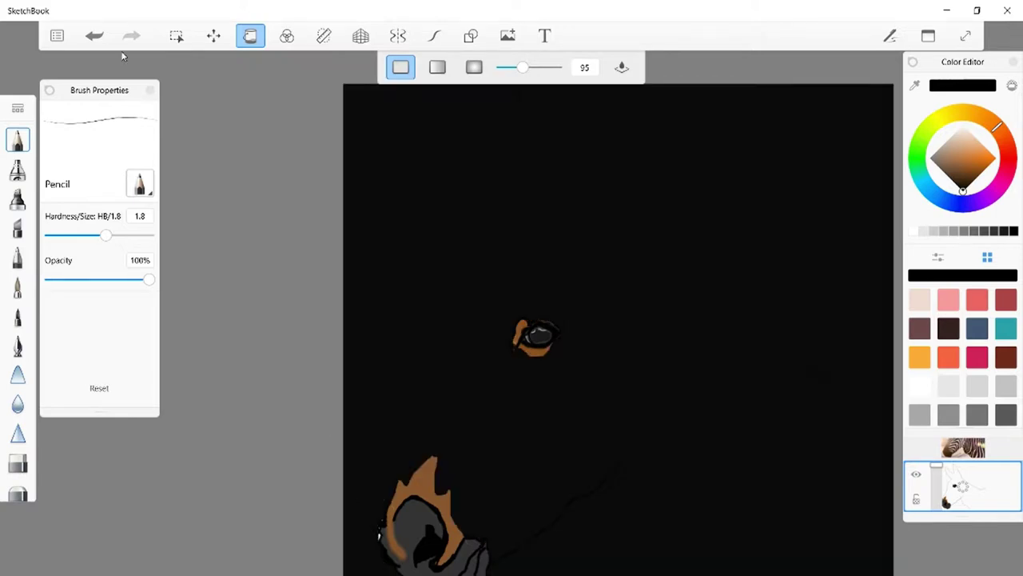
pyautogui.click(96, 36)
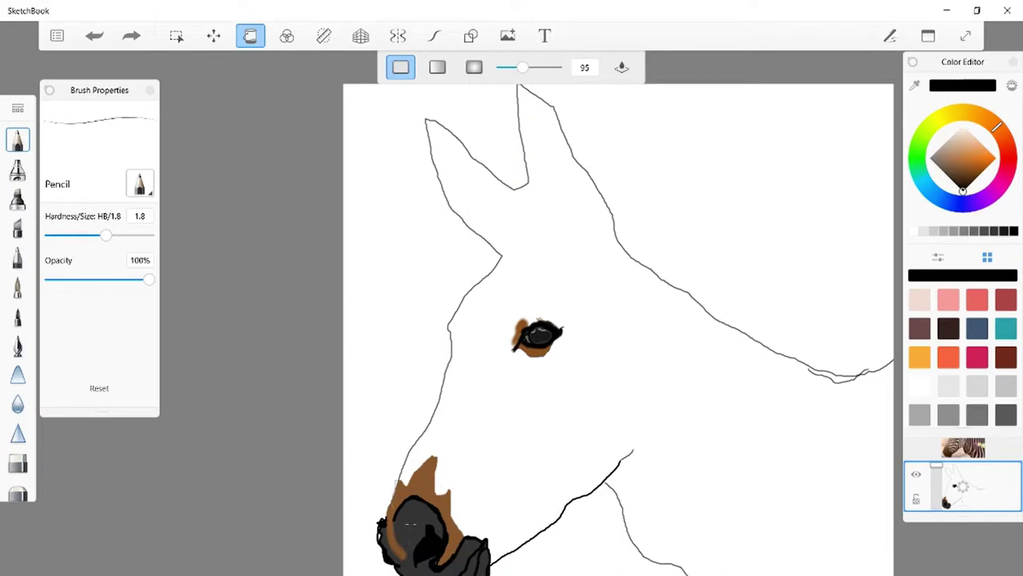
pyautogui.click(384, 519)
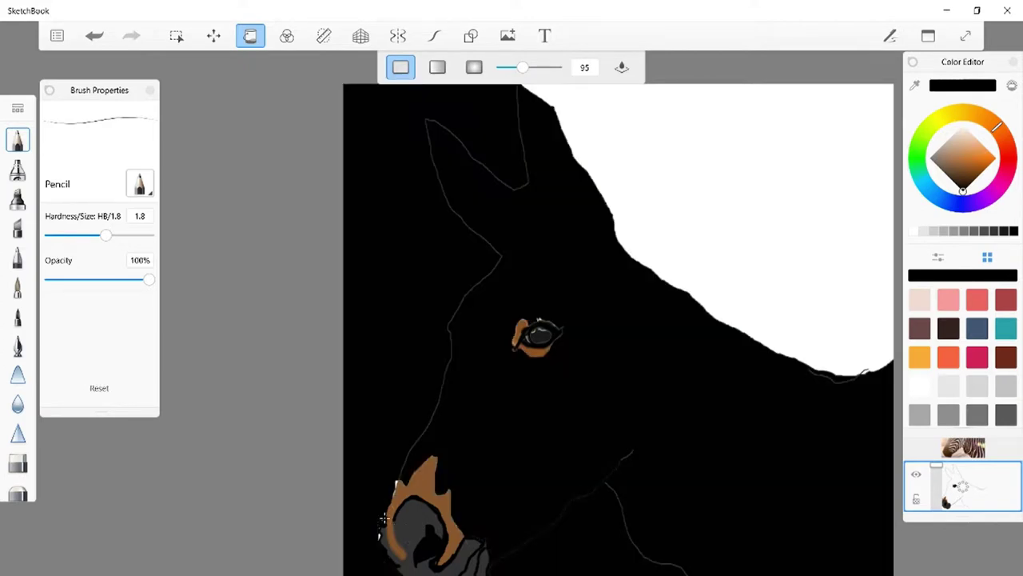
pyautogui.click(95, 35)
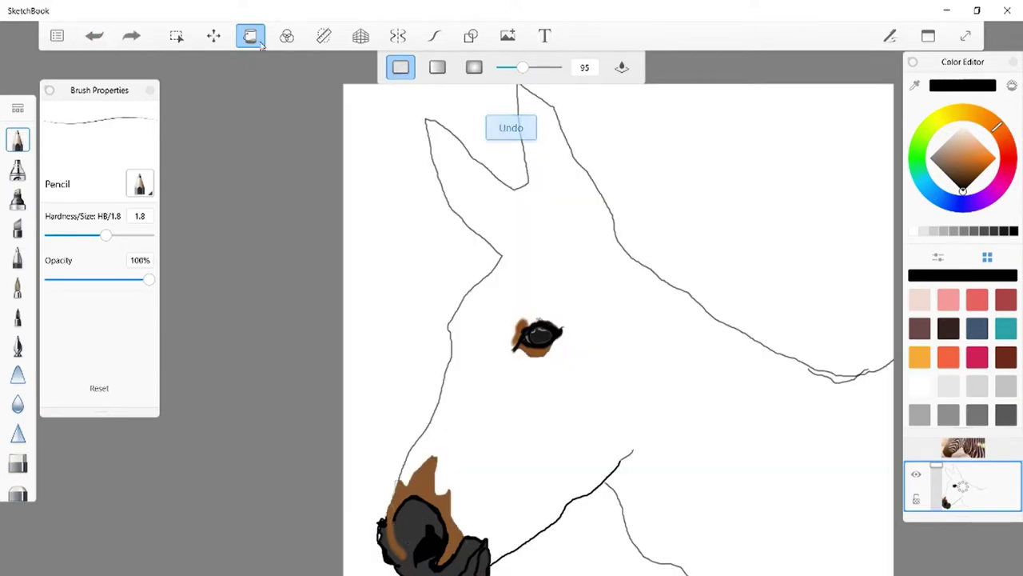
# Patch the muzzle's front edge with a short black Pencil stroke and compare the sketch with the reference photo.
pyautogui.click(250, 35)
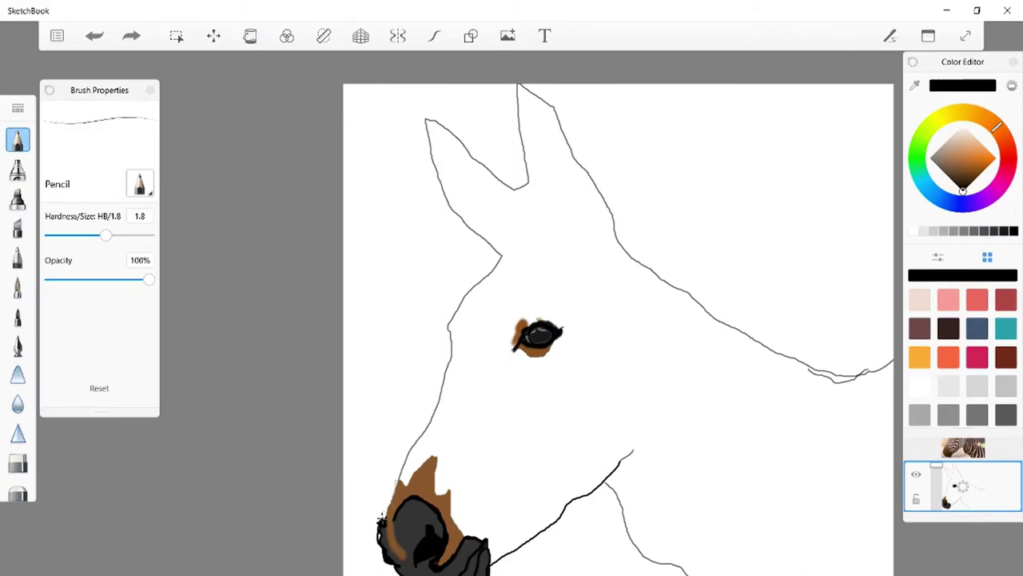
pyautogui.moveTo(376, 526); pyautogui.dragTo(379, 539)
pyautogui.moveTo(965, 456); pyautogui.dragTo(898, 430)
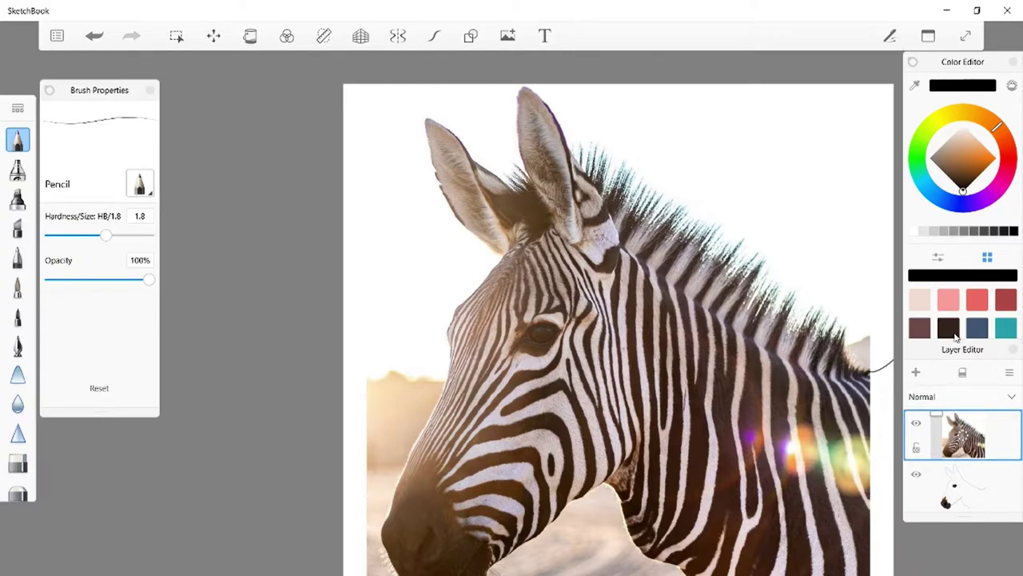
pyautogui.click(917, 428)
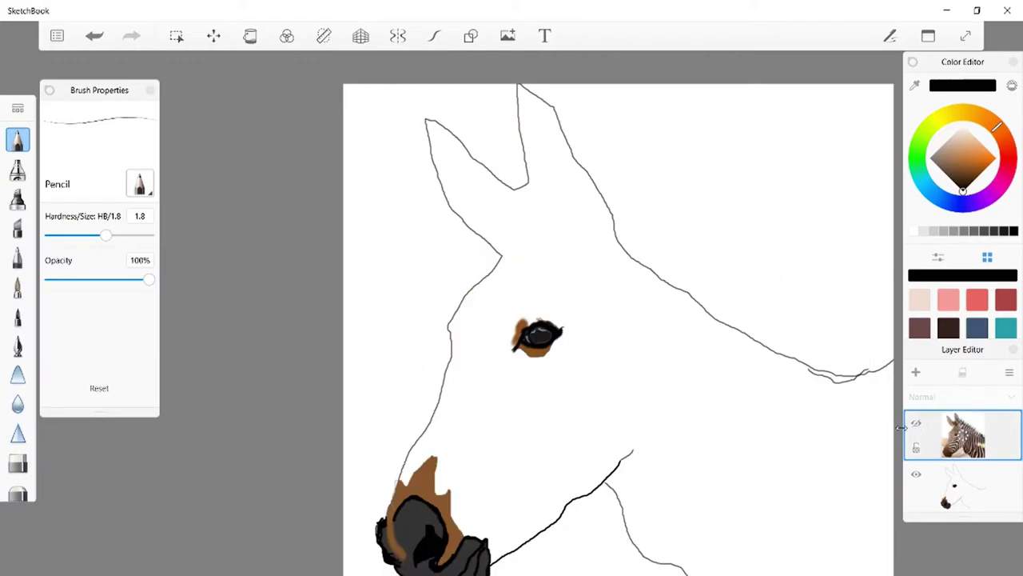
pyautogui.click(917, 425)
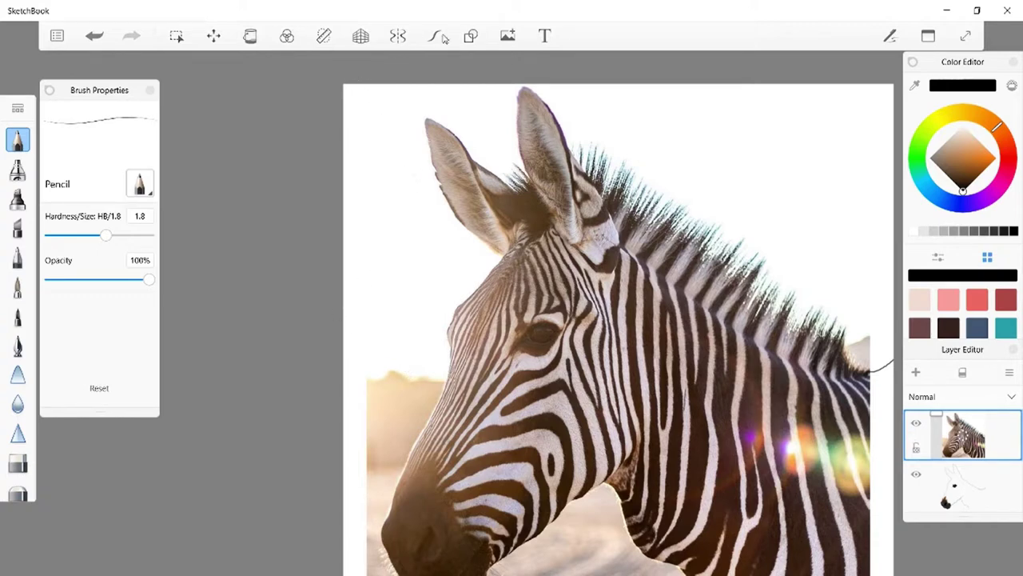
# Turn on Predictive Stroke, check the sketch with the photo hidden, and undo the stripe lines drawn on the photo layer.
pyautogui.click(435, 42)
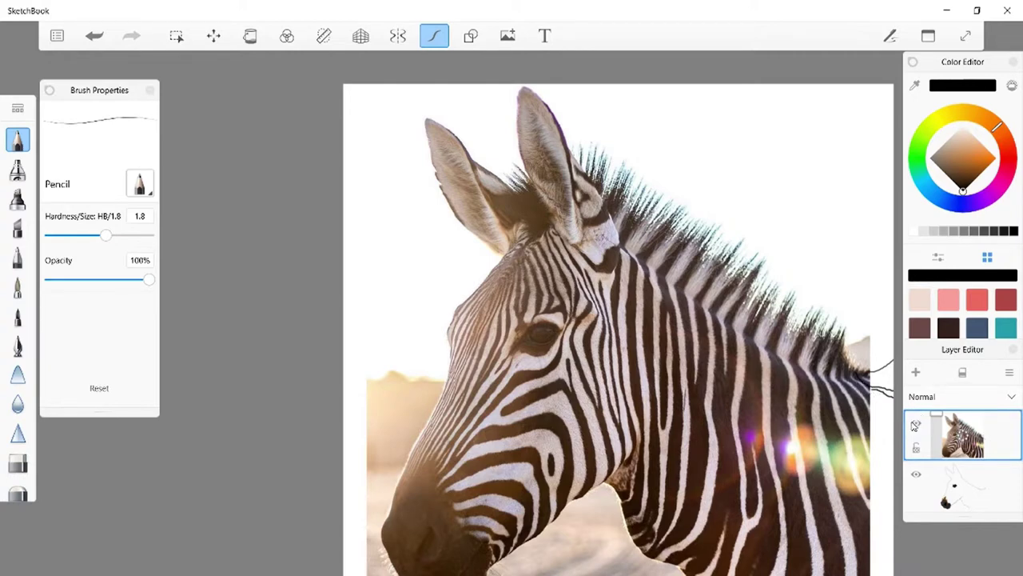
pyautogui.click(916, 423)
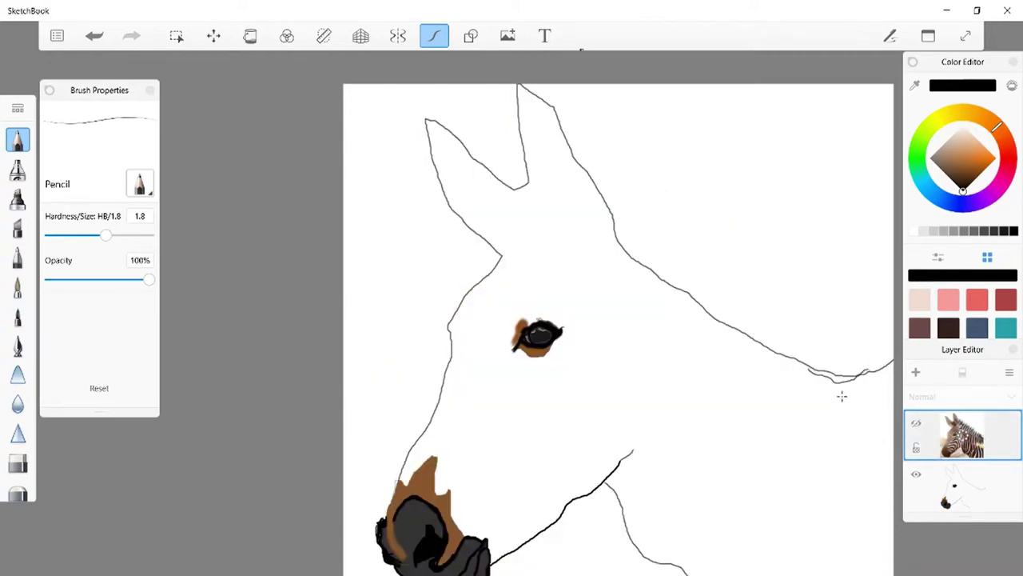
pyautogui.click(916, 426)
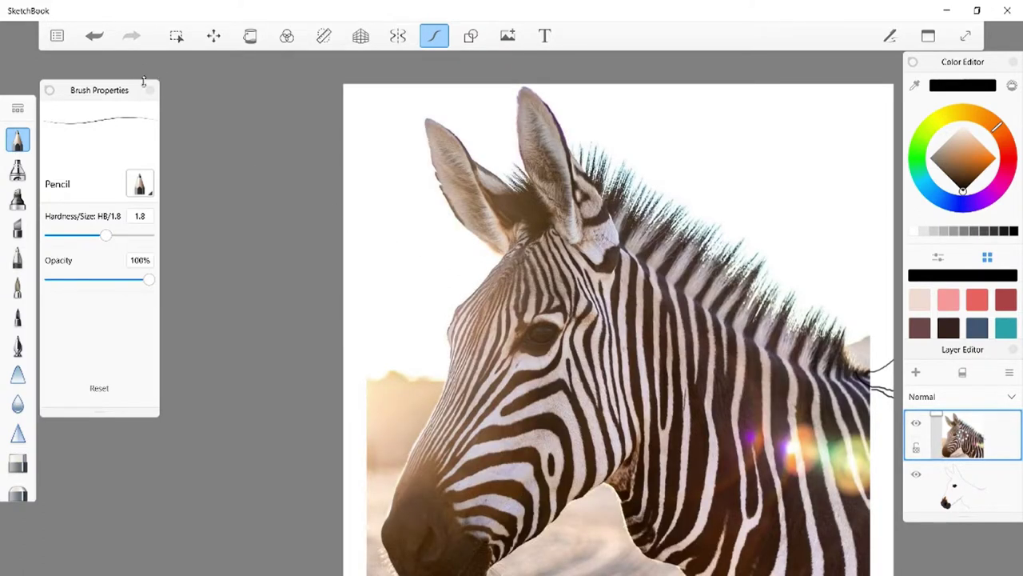
pyautogui.click(93, 36)
pyautogui.click(93, 36)
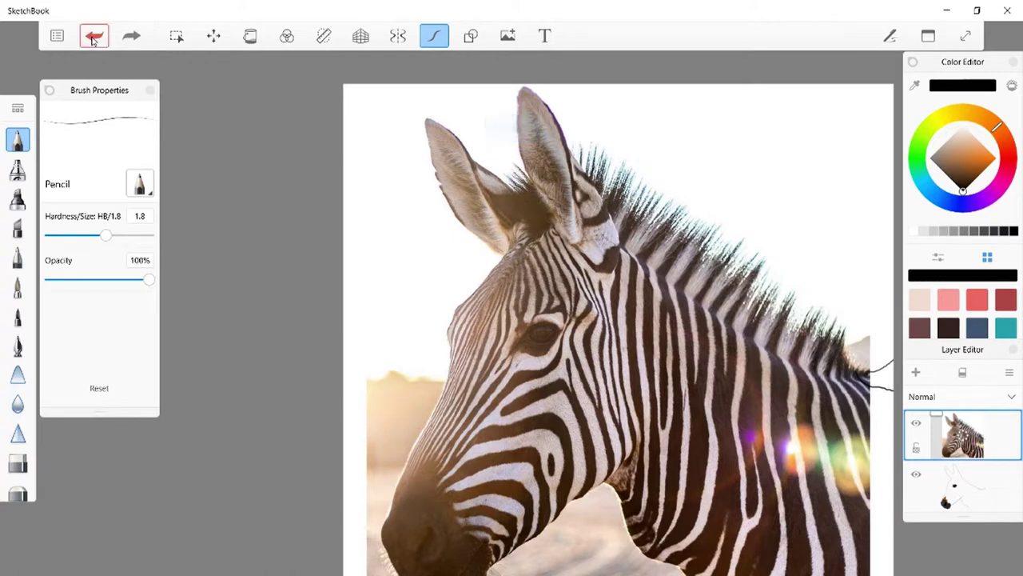
pyautogui.click(94, 36)
pyautogui.click(94, 38)
# On the sketch layer, draw black Pencil lines continuing the back stripes from the photo's edge to the canvas edge.
pyautogui.click(940, 497)
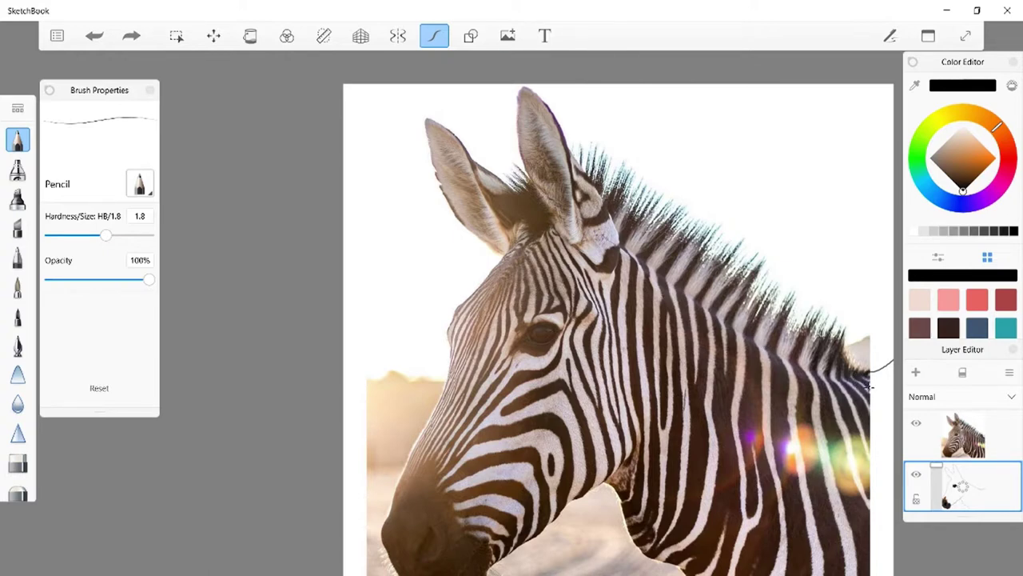
pyautogui.moveTo(872, 389); pyautogui.dragTo(894, 396)
pyautogui.moveTo(871, 381); pyautogui.dragTo(894, 390)
pyautogui.moveTo(872, 395); pyautogui.dragTo(896, 411)
pyautogui.moveTo(873, 402); pyautogui.dragTo(895, 425)
pyautogui.moveTo(872, 411); pyautogui.dragTo(894, 442)
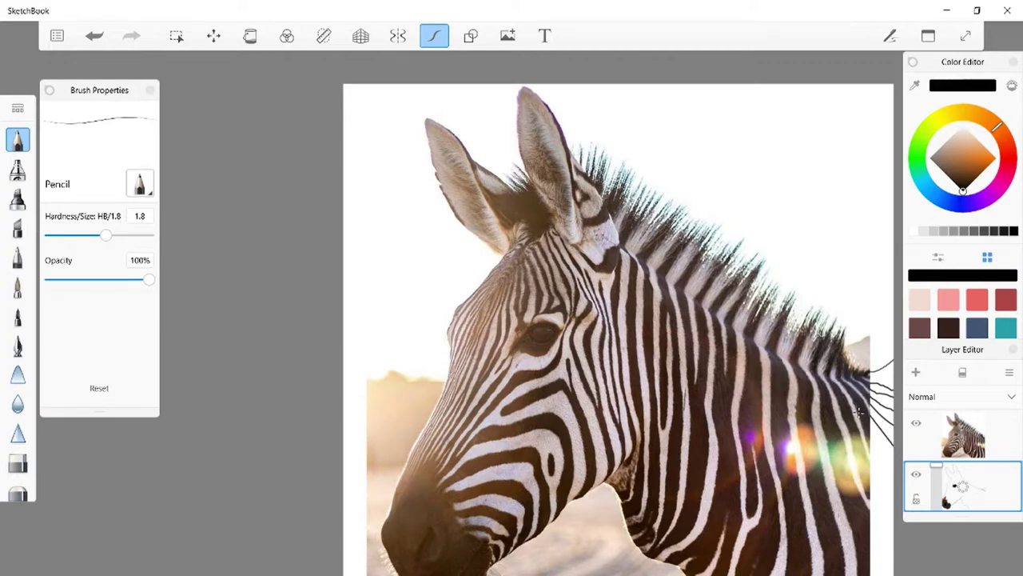
pyautogui.moveTo(868, 440); pyautogui.dragTo(897, 486)
pyautogui.moveTo(871, 468); pyautogui.dragTo(897, 496)
pyautogui.moveTo(881, 503); pyautogui.dragTo(895, 521)
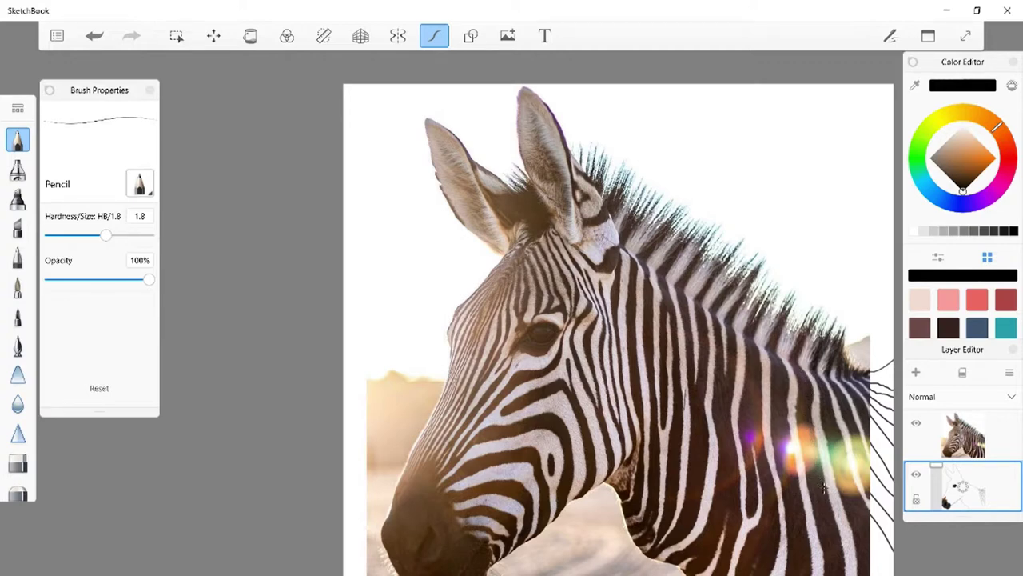
# Trace the outlines of the neck and shoulder stripes over the photo in black, undoing stray strokes, and hide the photo.
pyautogui.click(94, 36)
pyautogui.hotkey('ctrl', 'y')
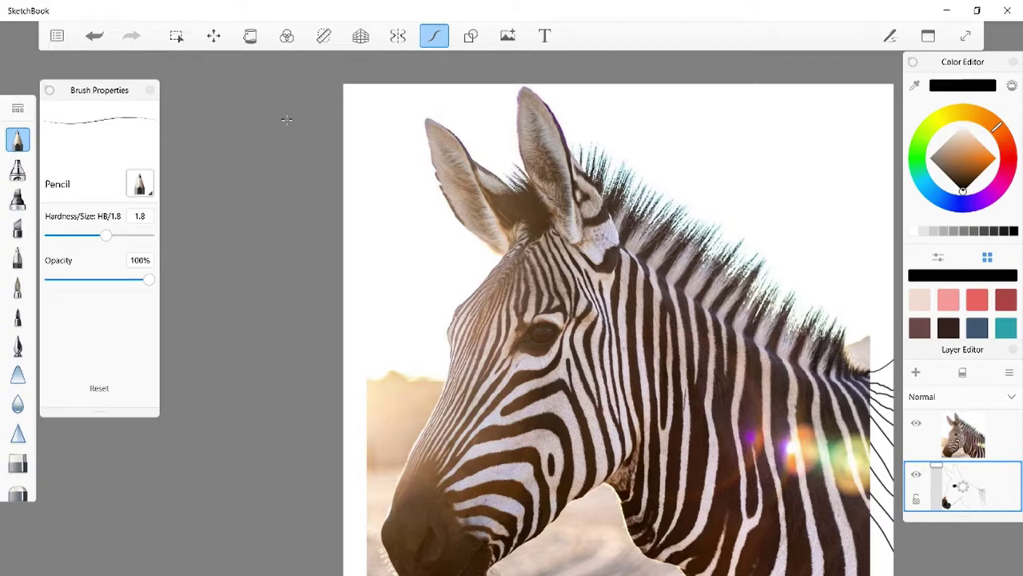
pyautogui.click(93, 35)
pyautogui.click(715, 313)
pyautogui.click(94, 36)
pyautogui.click(684, 563)
pyautogui.moveTo(653, 554); pyautogui.dragTo(654, 552)
pyautogui.click(93, 36)
pyautogui.click(94, 35)
pyautogui.click(652, 274)
pyautogui.click(917, 423)
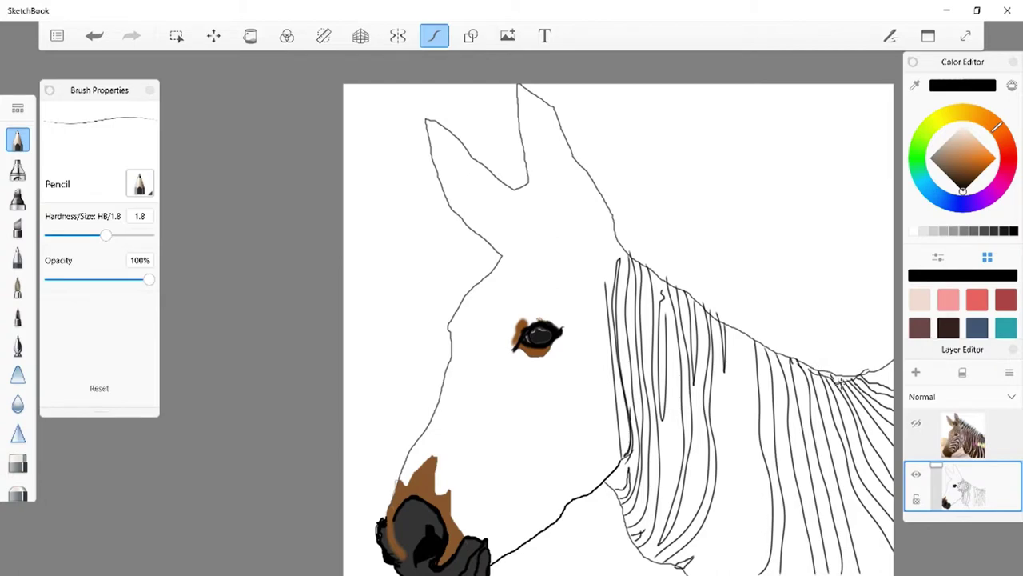
# Close the gap between the stripe tops and the neck's upper outline near the back with a short black line.
pyautogui.scroll(5, 823, 395)
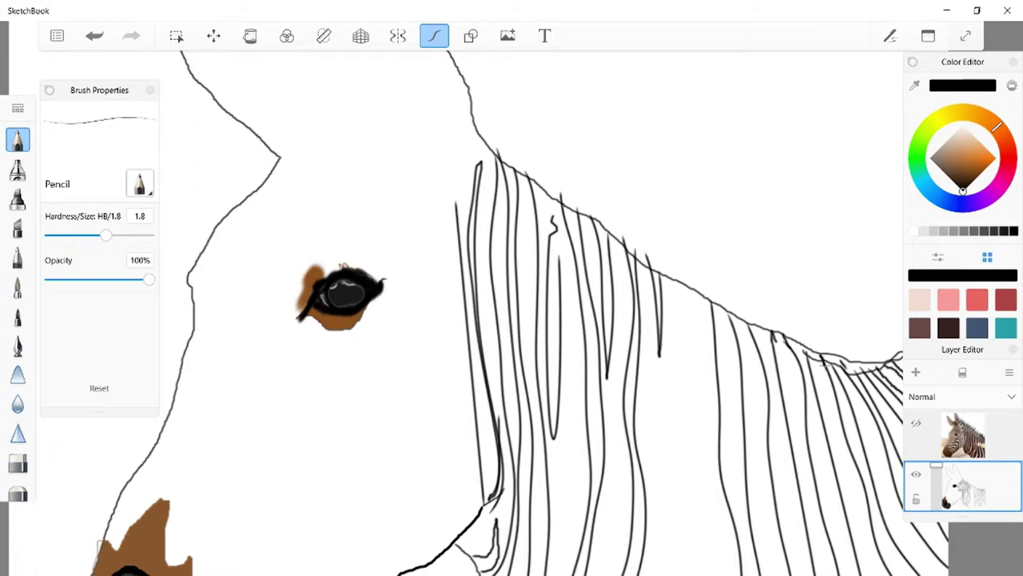
pyautogui.moveTo(829, 352); pyautogui.dragTo(852, 369)
pyautogui.scroll(-3, 680, 223)
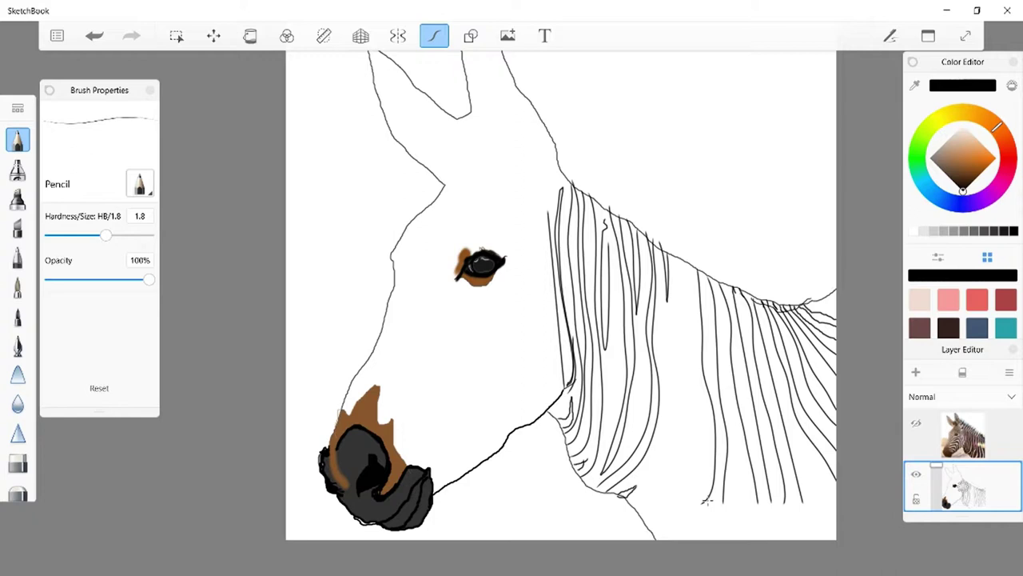
# Extend the lower ends of the shoulder stripe lines down to the canvas's bottom edge.
pyautogui.moveTo(703, 502); pyautogui.dragTo(661, 540)
pyautogui.moveTo(723, 502); pyautogui.dragTo(704, 546)
pyautogui.moveTo(756, 499); pyautogui.dragTo(753, 540)
pyautogui.moveTo(772, 499); pyautogui.dragTo(772, 542)
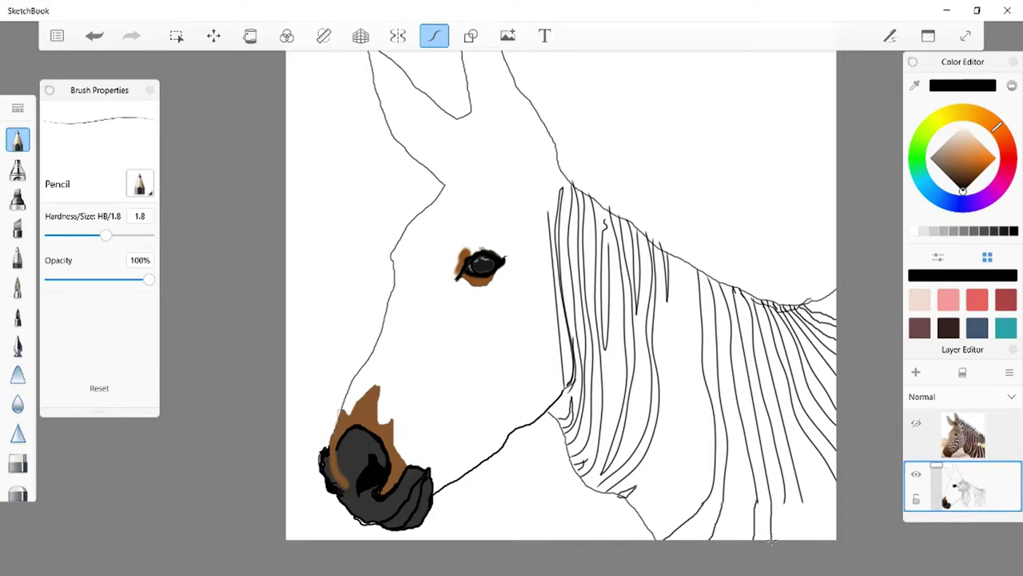
pyautogui.moveTo(780, 496); pyautogui.dragTo(780, 538)
pyautogui.moveTo(803, 502); pyautogui.dragTo(816, 538)
# Choose black and switch to the Flood Fill tool.
pyautogui.click(1014, 232)
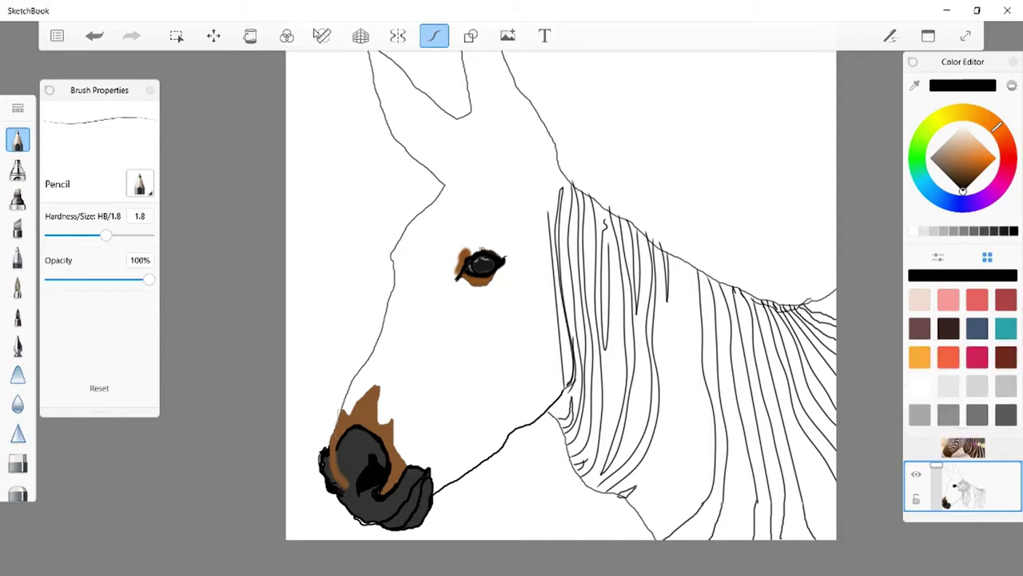
pyautogui.click(253, 39)
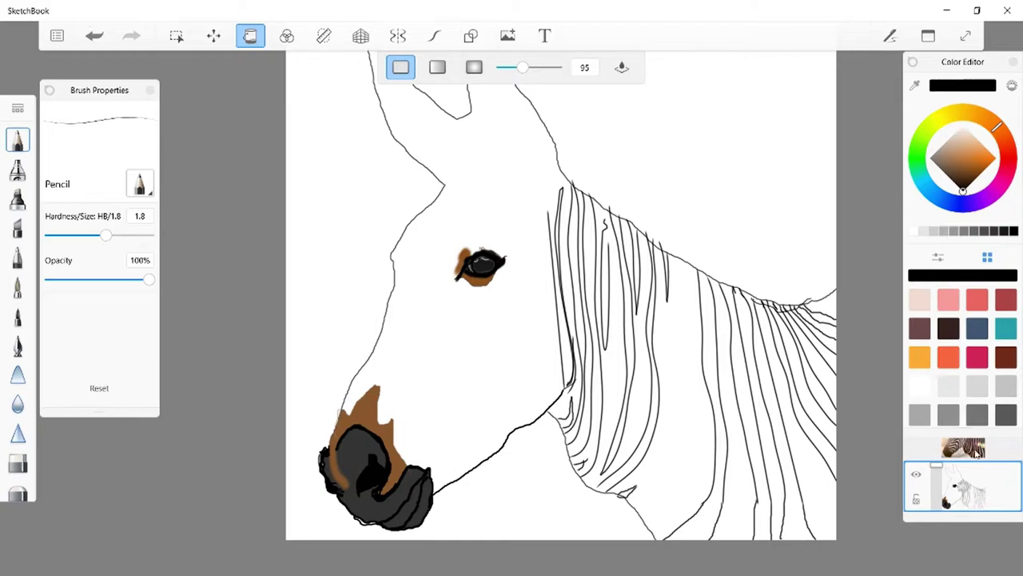
# Try filling a back stripe with black on the photo layer, undo it, and retry with that layer hidden.
pyautogui.click(997, 451)
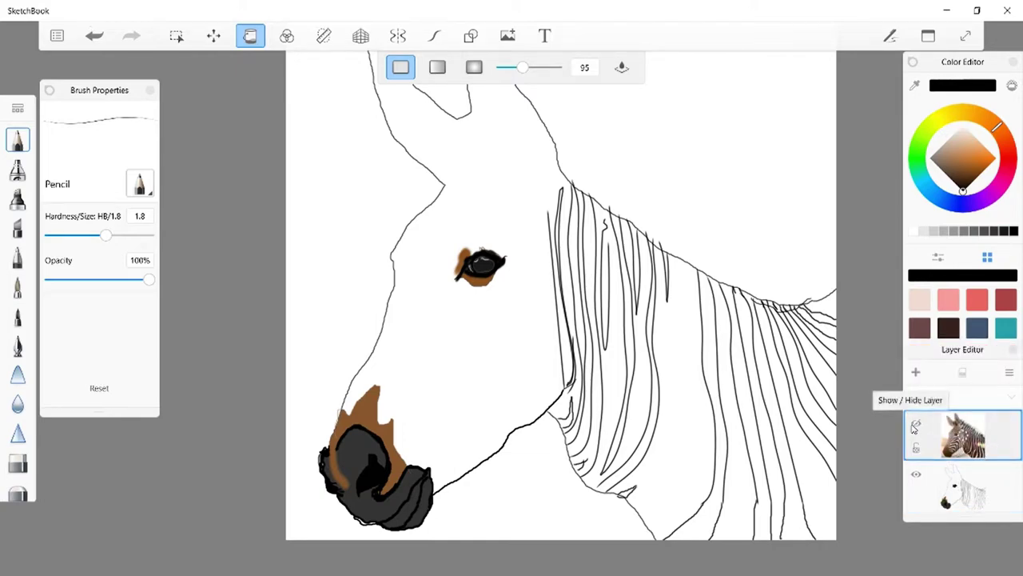
pyautogui.click(916, 426)
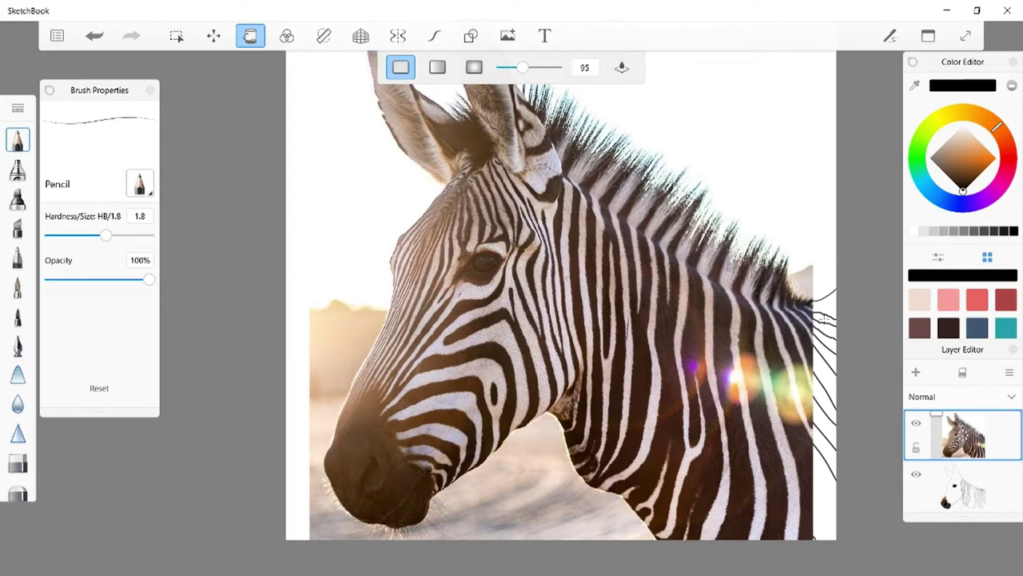
pyautogui.click(824, 319)
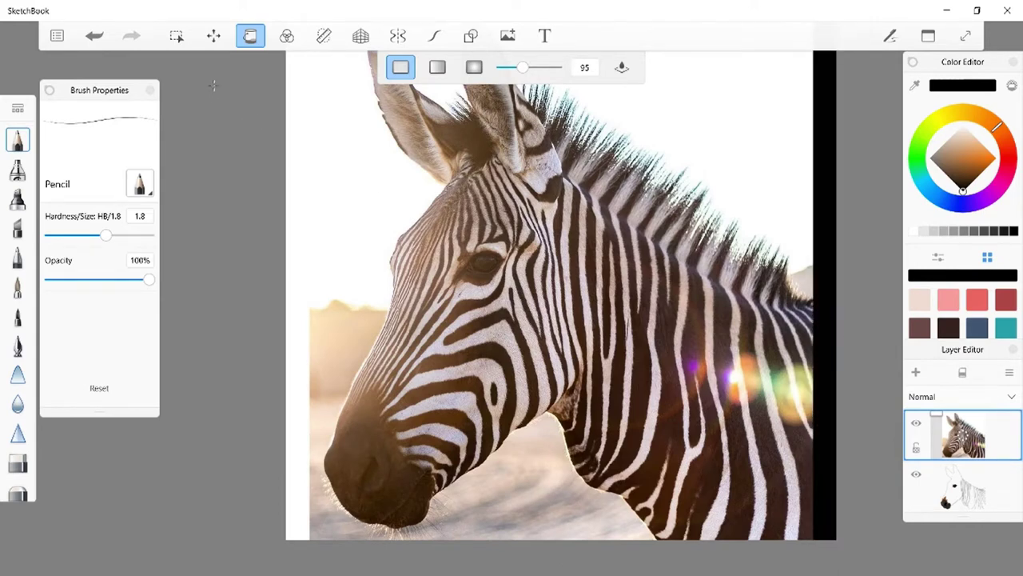
pyautogui.click(94, 35)
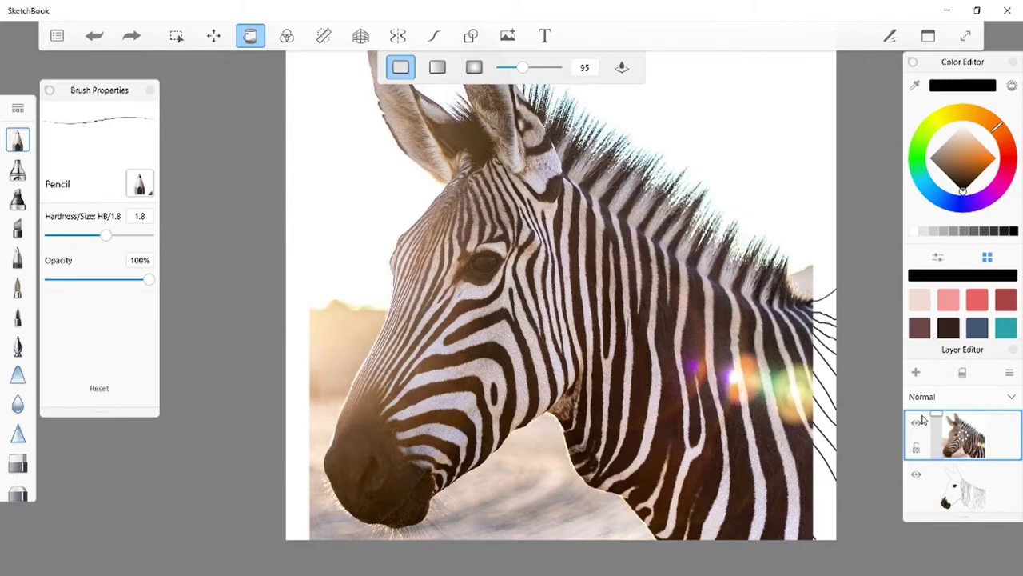
pyautogui.click(918, 424)
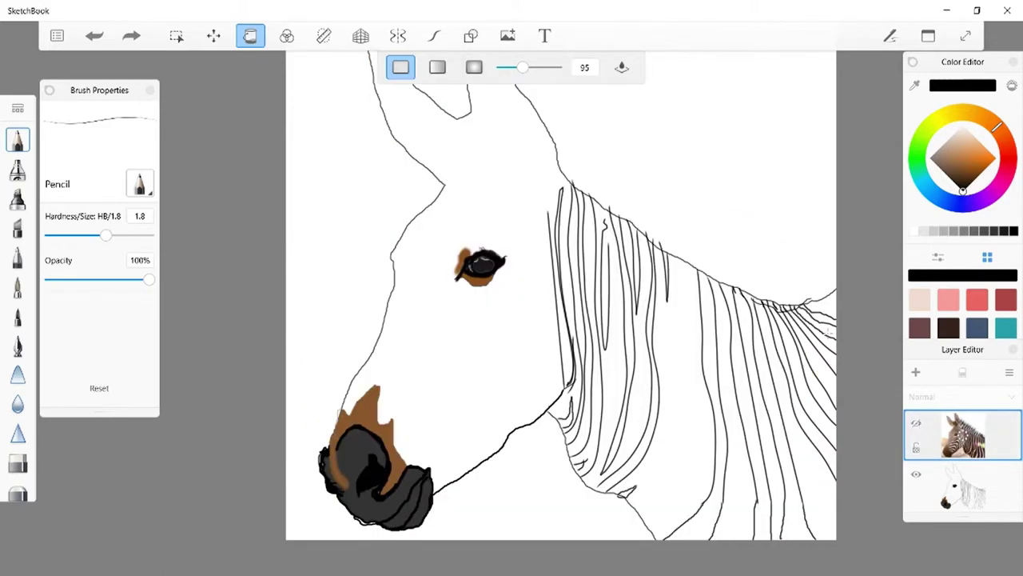
pyautogui.click(824, 318)
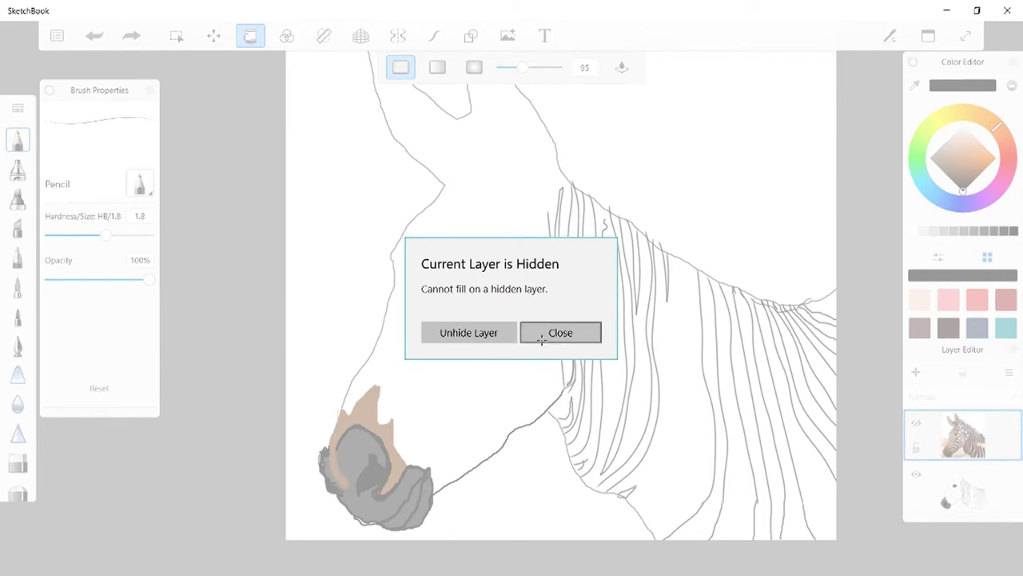
pyautogui.click(564, 332)
# Select the sketch layer and flood-fill alternating stripes from the back towards the shoulder with black, undoing the last fill.
pyautogui.click(982, 502)
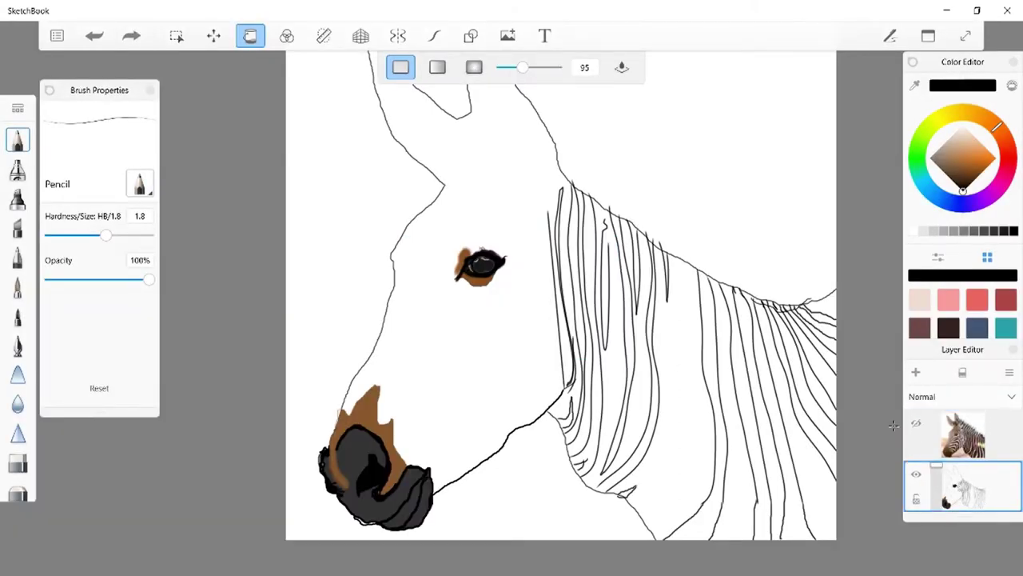
pyautogui.click(822, 321)
pyautogui.click(831, 344)
pyautogui.click(832, 346)
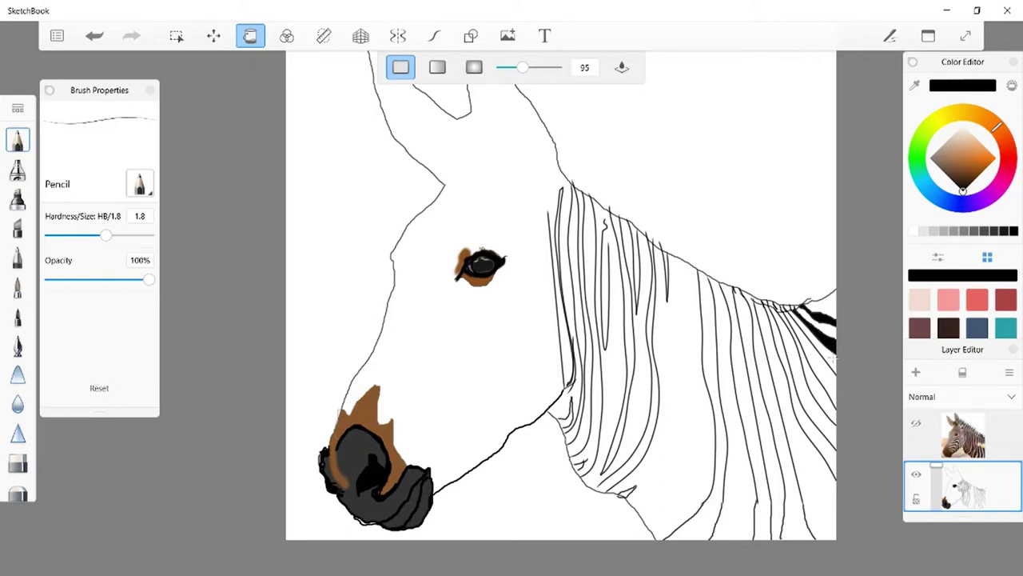
pyautogui.click(830, 373)
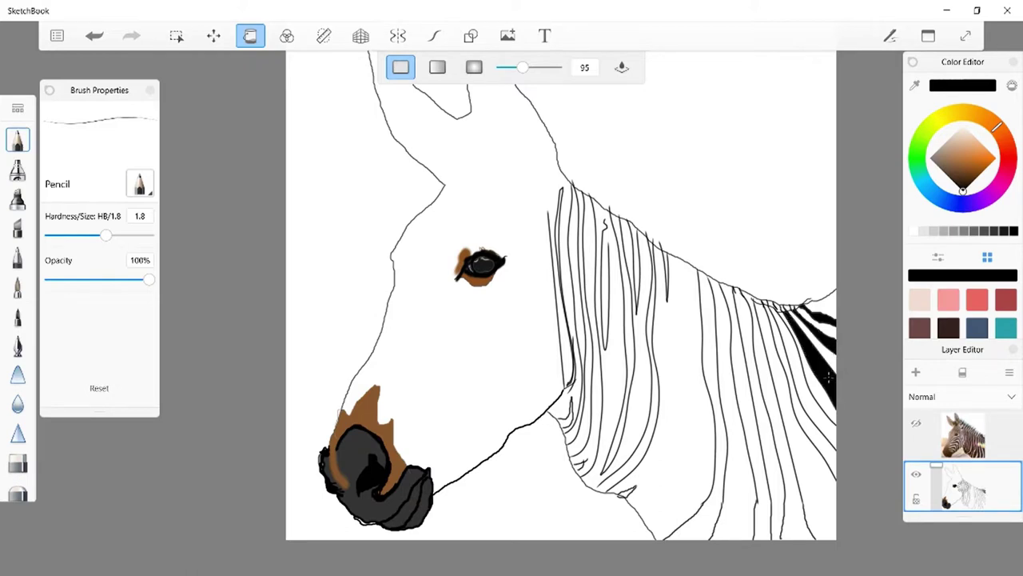
pyautogui.click(822, 418)
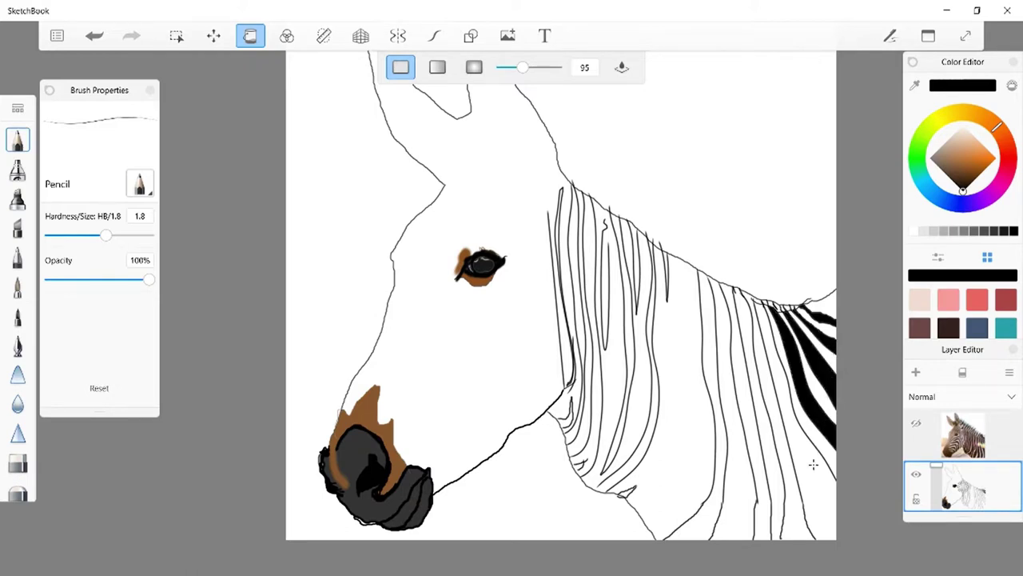
pyautogui.click(814, 466)
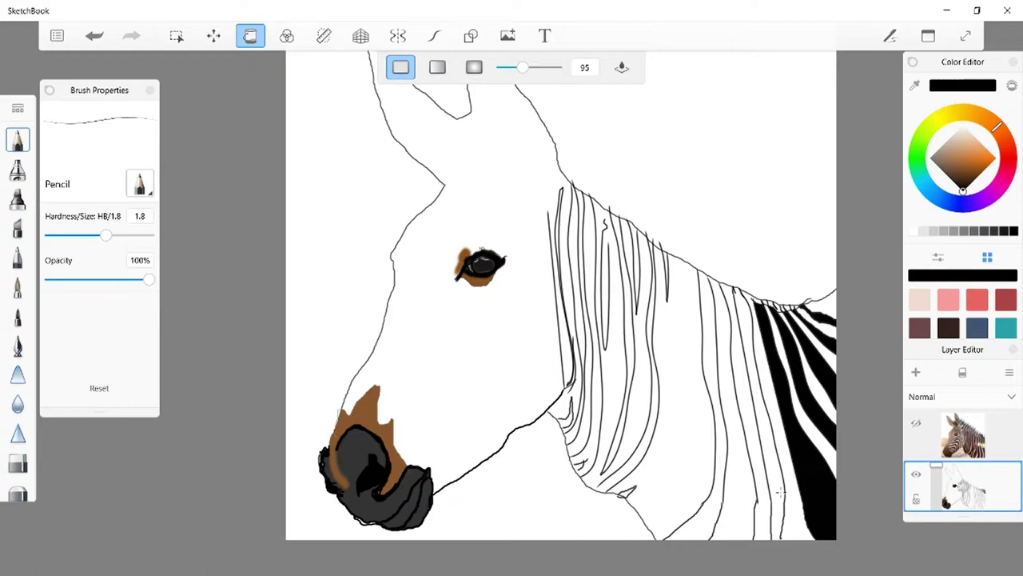
pyautogui.click(780, 494)
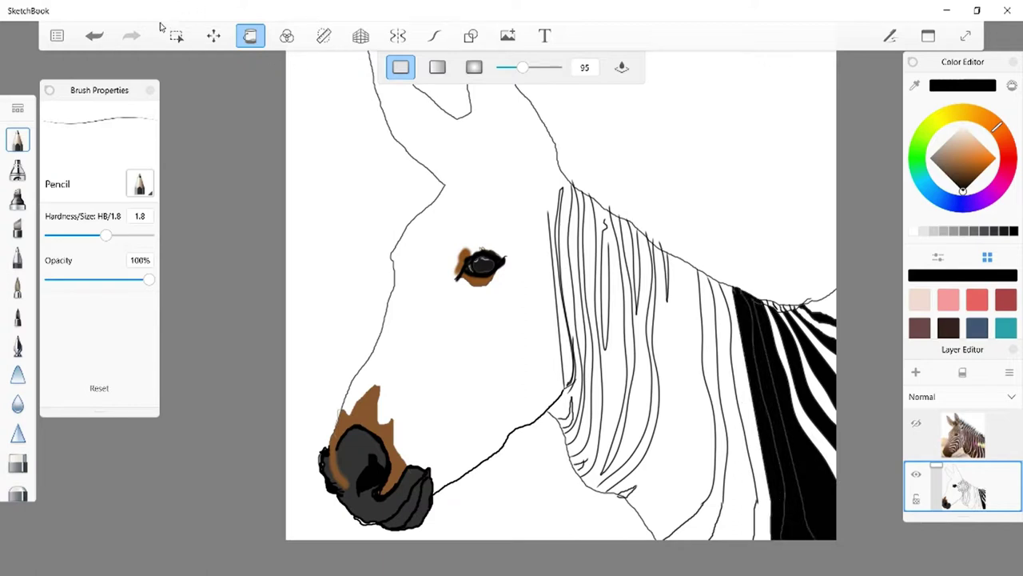
pyautogui.click(94, 35)
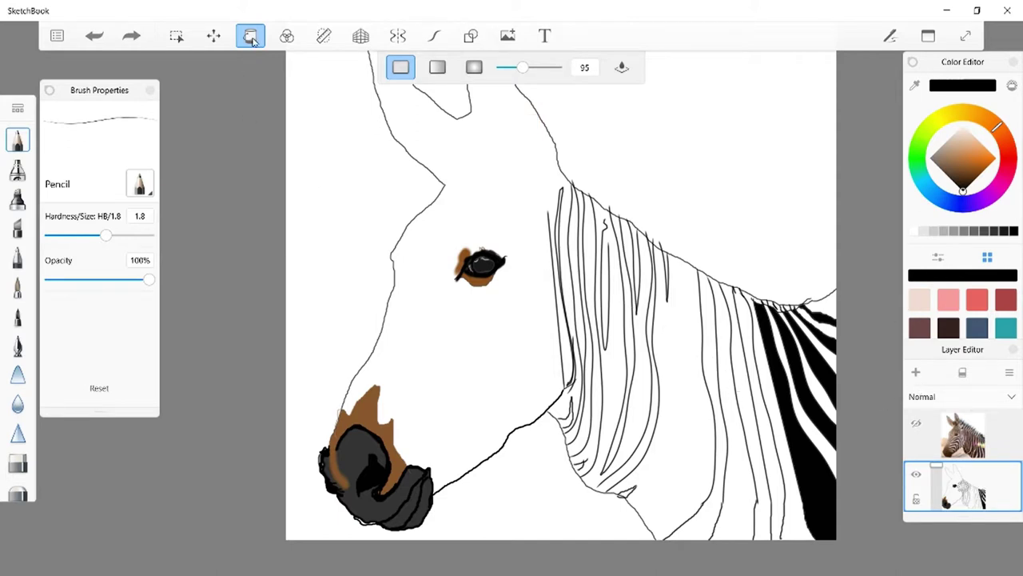
# Switch from Flood Fill back to the pencil and close the gap at the top of the foremost black stripe along the back line.
pyautogui.click(252, 40)
pyautogui.scroll(3, 742, 394)
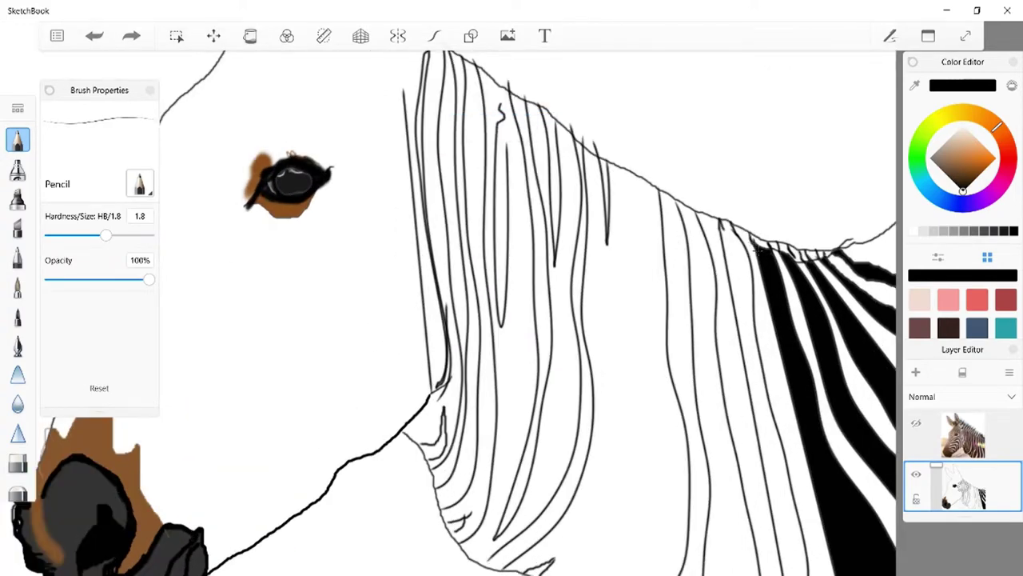
pyautogui.moveTo(759, 256); pyautogui.dragTo(771, 252)
pyautogui.scroll(-3, 784, 364)
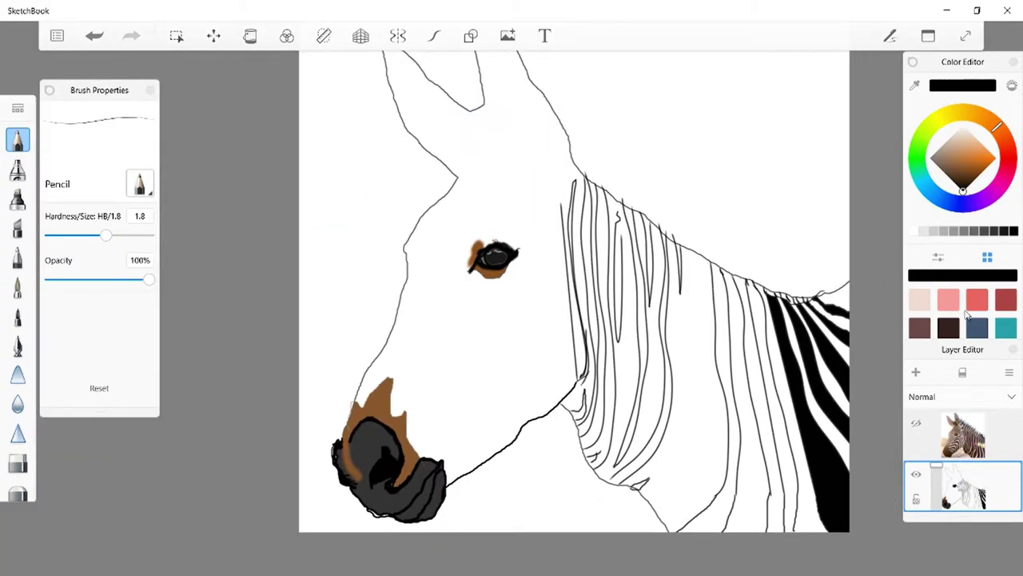
# Try flood-filling the next alternating shoulder stripe with black, and undo the fill.
pyautogui.click(250, 35)
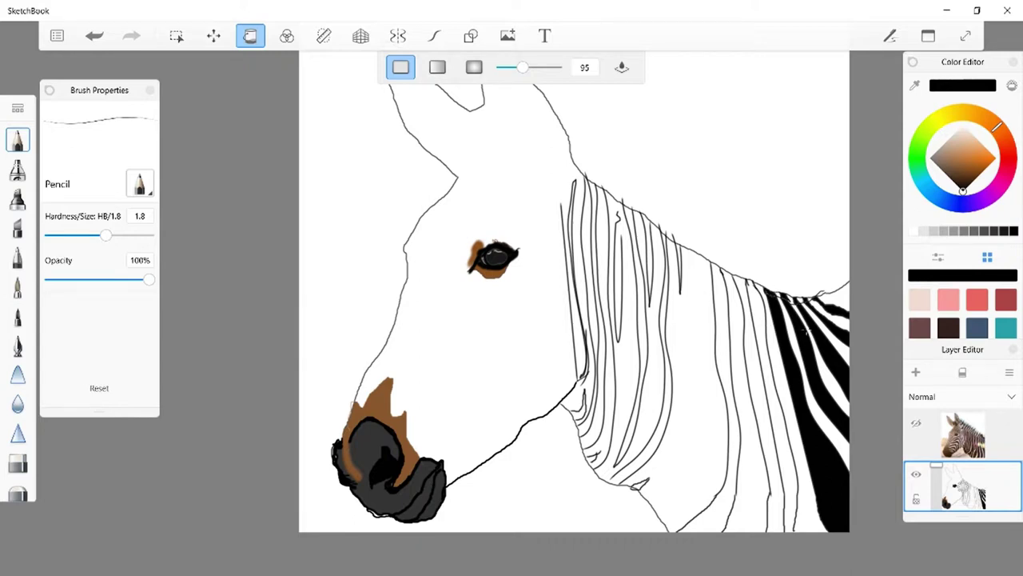
pyautogui.click(770, 395)
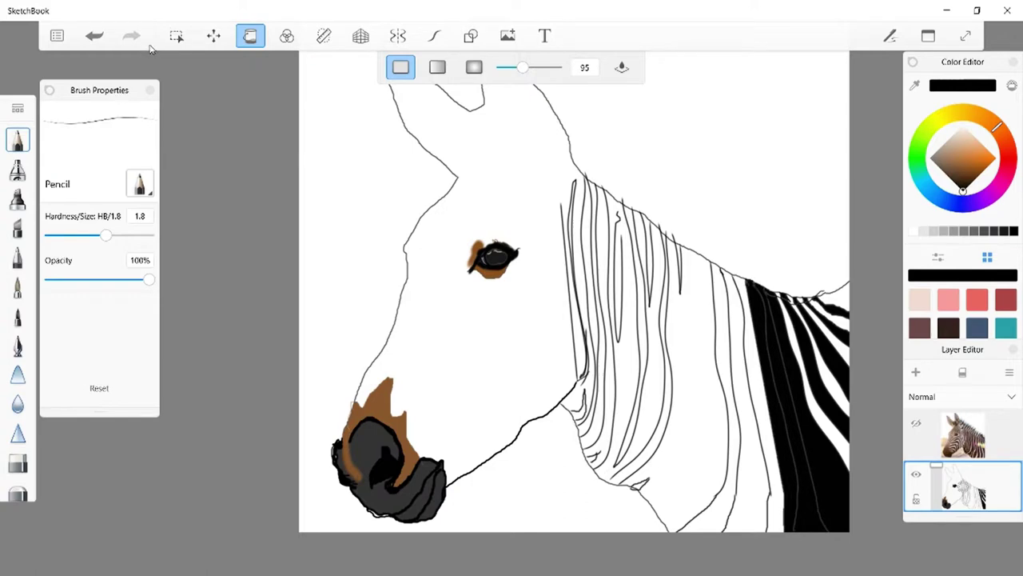
pyautogui.click(98, 37)
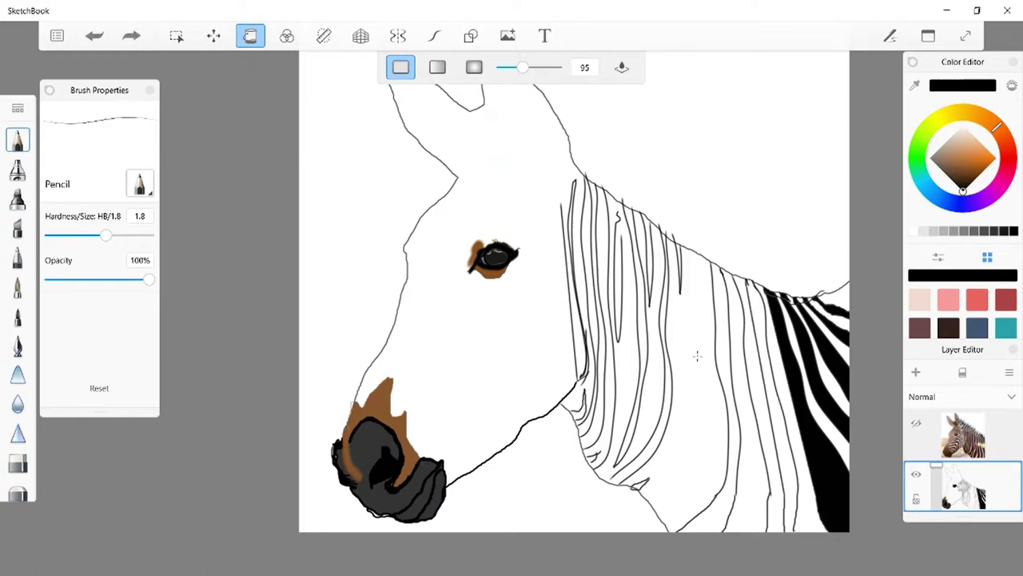
# Set the flood fill tolerance to 179 and pencil in the upper end of a shoulder stripe line at the back outline.
pyautogui.scroll(3, 832, 419)
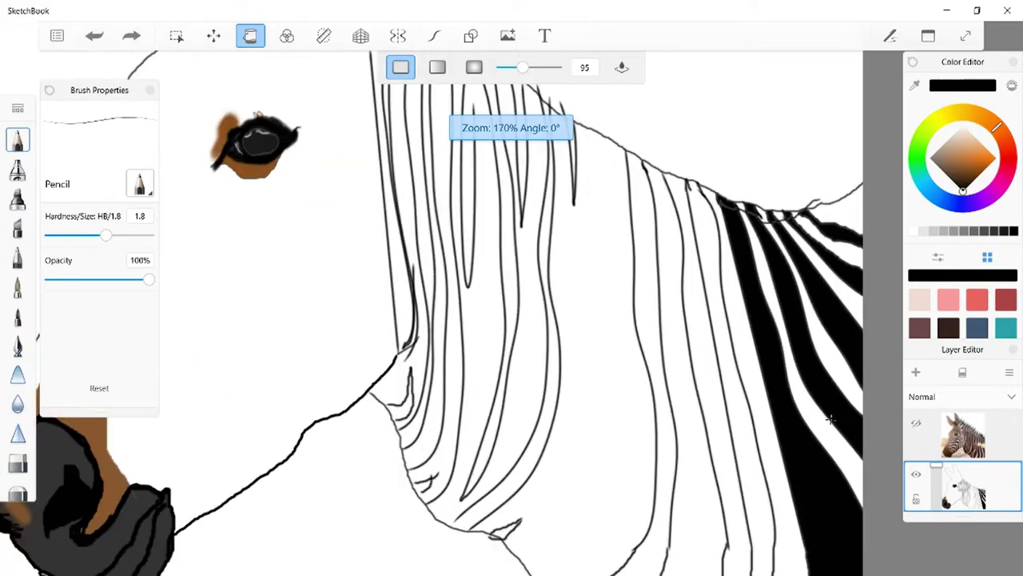
pyautogui.scroll(4, 832, 419)
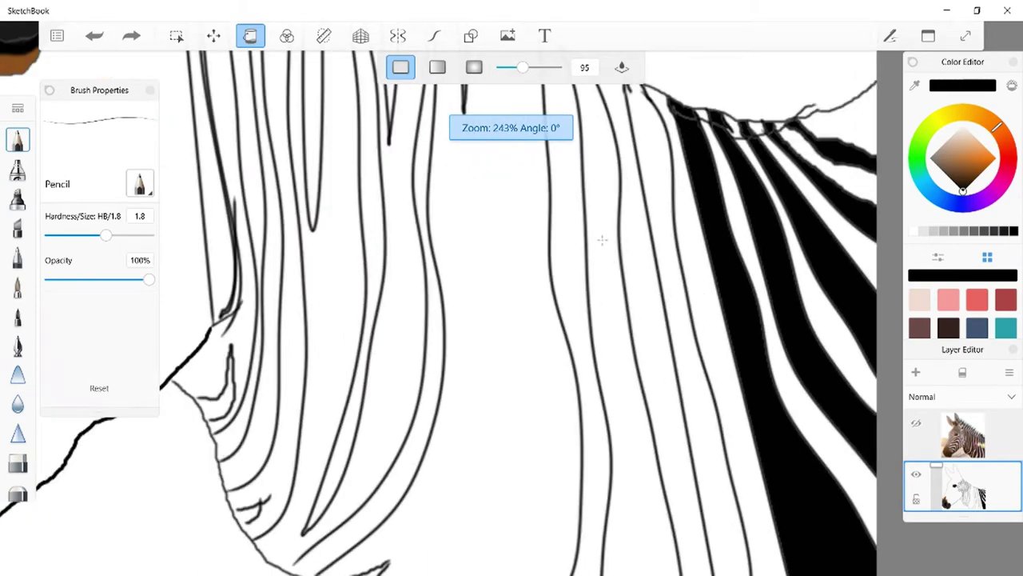
pyautogui.moveTo(521, 67); pyautogui.dragTo(542, 63)
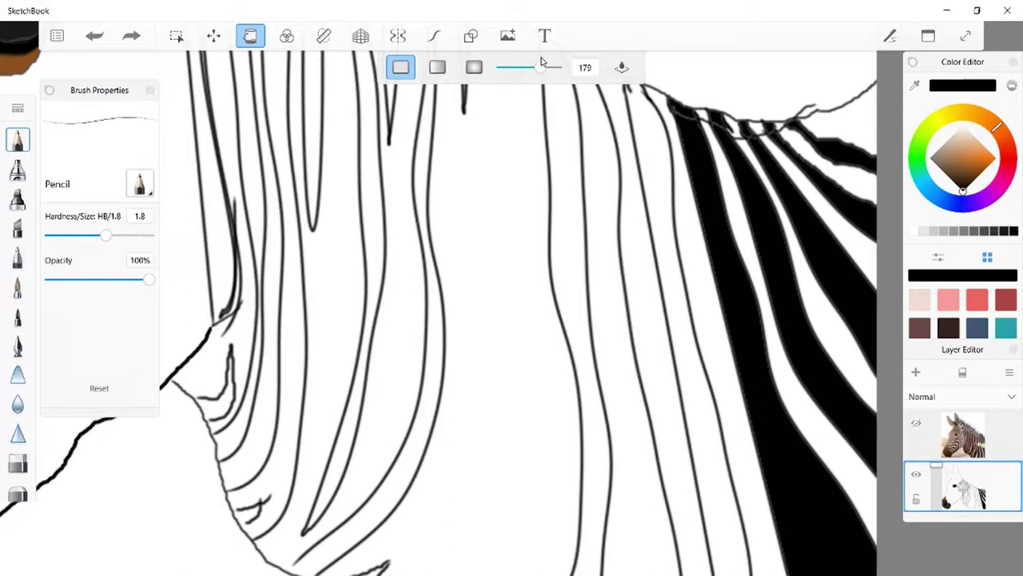
pyautogui.click(255, 43)
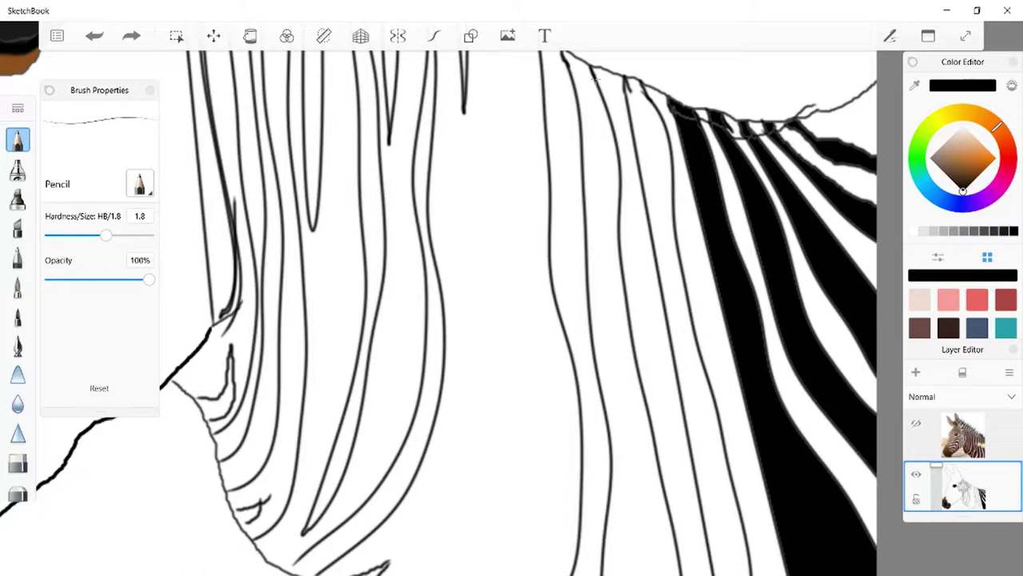
pyautogui.moveTo(597, 82); pyautogui.dragTo(607, 108)
pyautogui.scroll(-5, 688, 236)
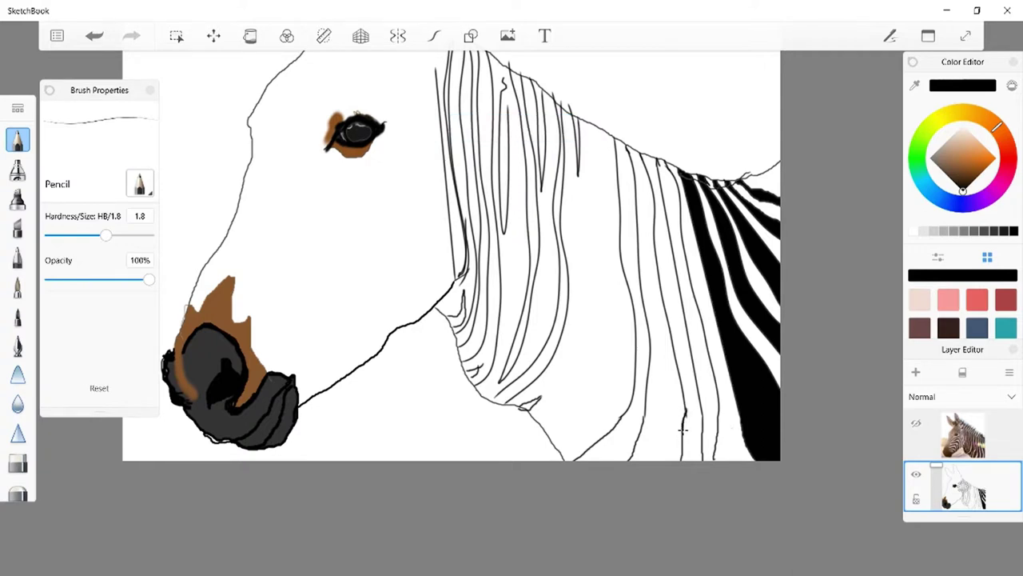
# Try filling the shoulder stripe with black at the 179 tolerance, and undo the fill.
pyautogui.click(249, 36)
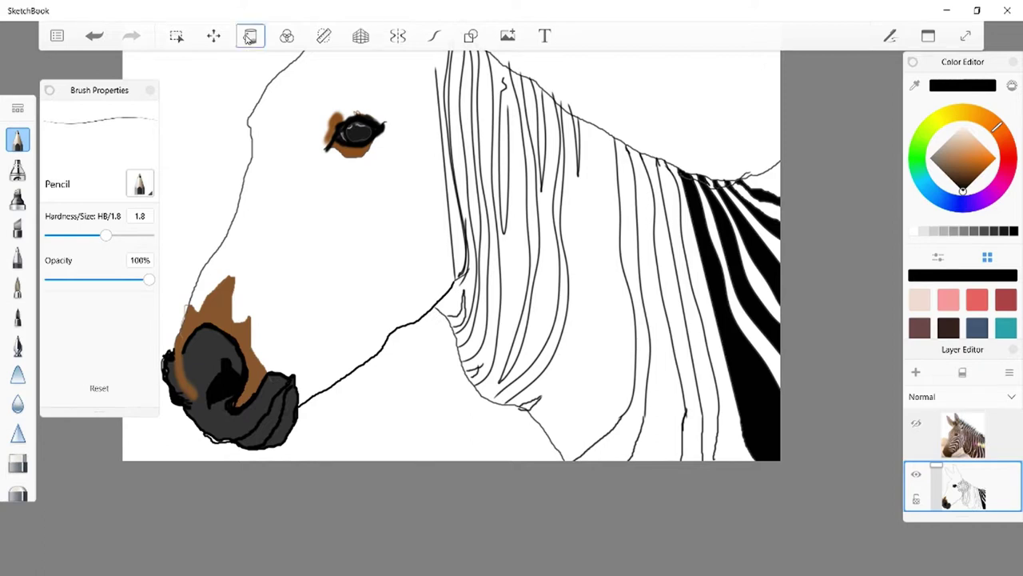
pyautogui.click(701, 360)
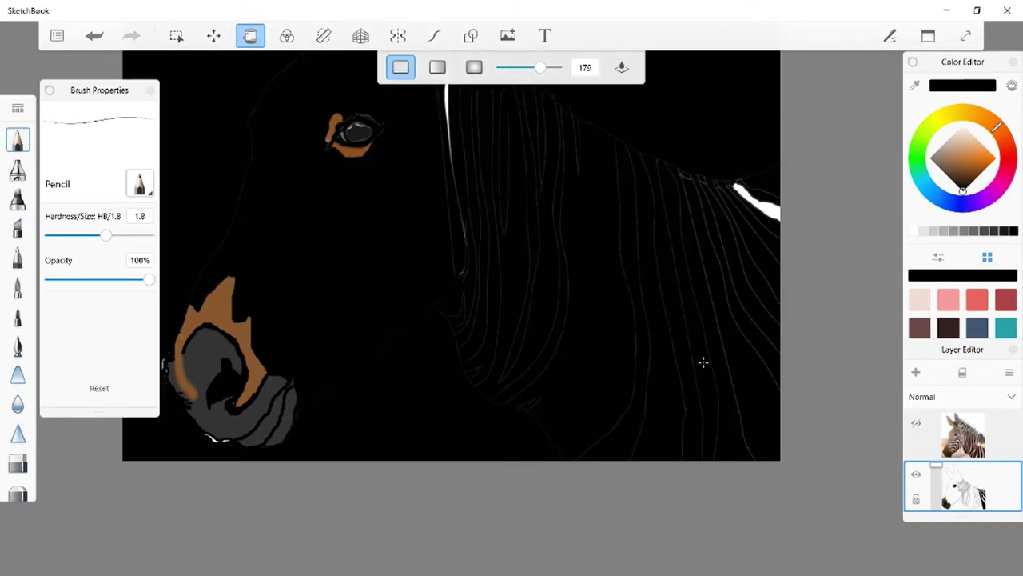
pyautogui.click(96, 37)
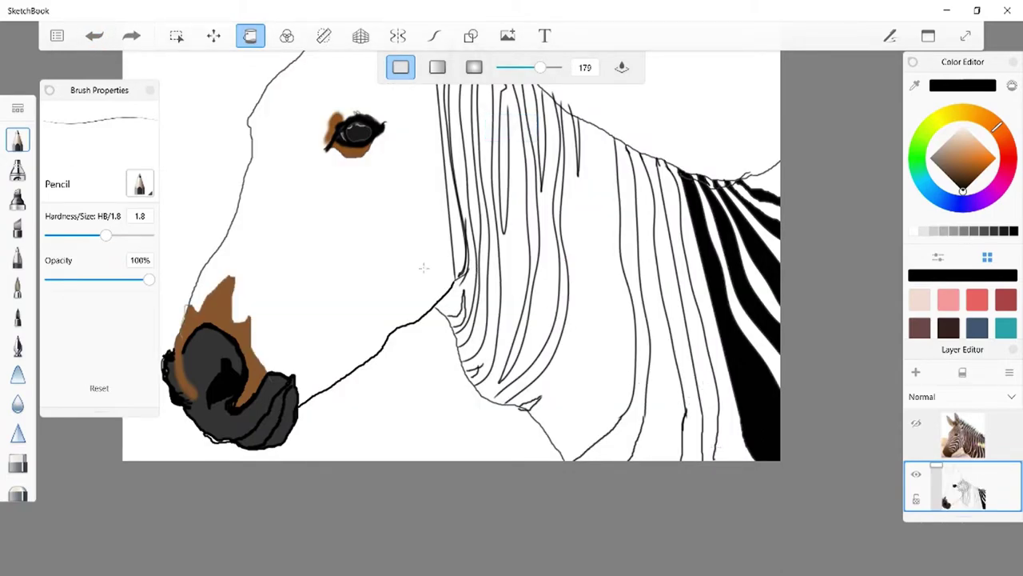
# Touch up the shoulder stripe line's lower end at the canvas edge with the pencil, then retry the black fill and undo it.
pyautogui.click(252, 37)
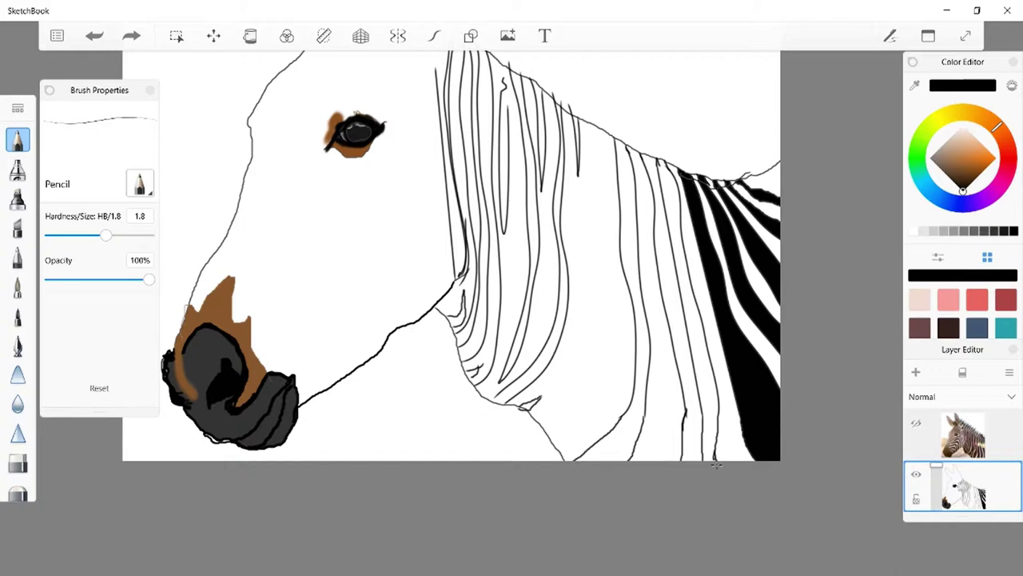
pyautogui.click(716, 461)
pyautogui.click(251, 38)
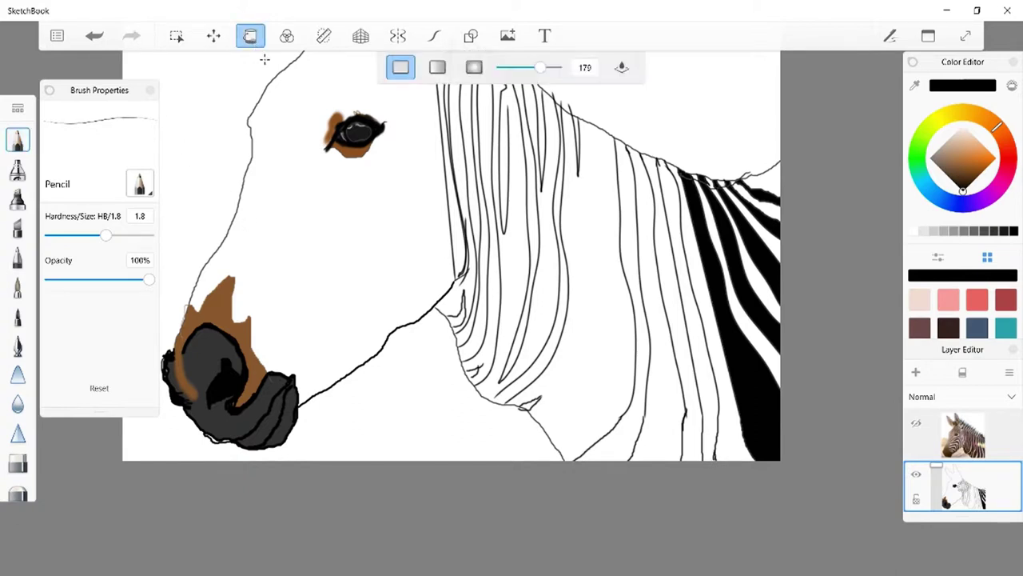
pyautogui.click(704, 384)
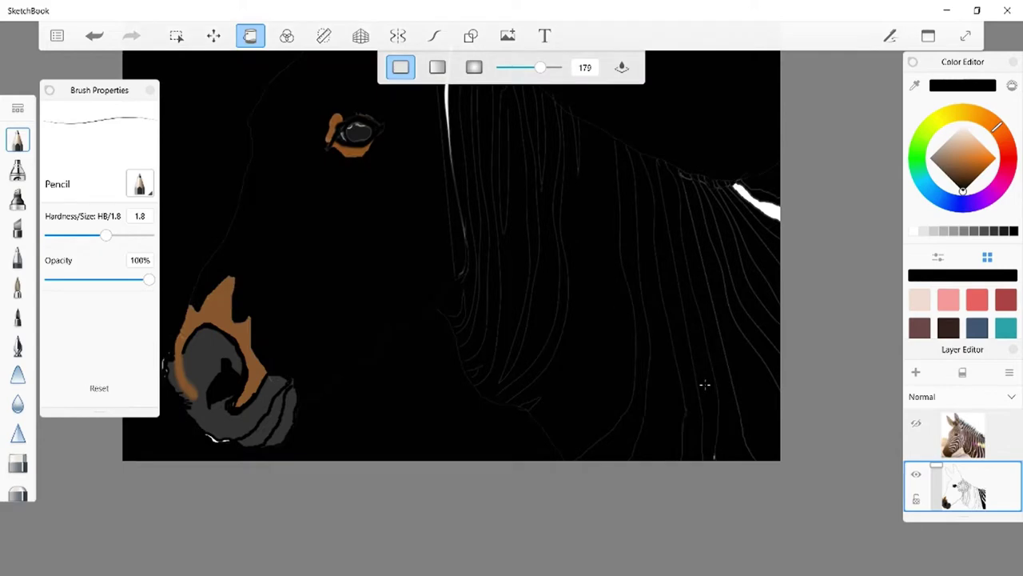
pyautogui.click(95, 36)
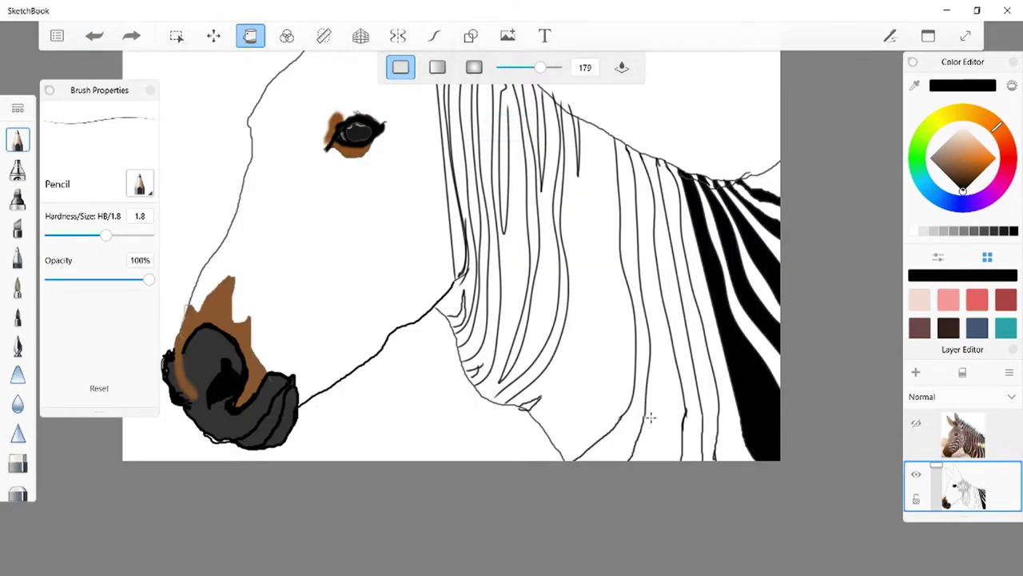
# Flood-fill the connected stripe outlines themselves with black to thicken them, undoing the last fill.
pyautogui.scroll(5, 651, 416)
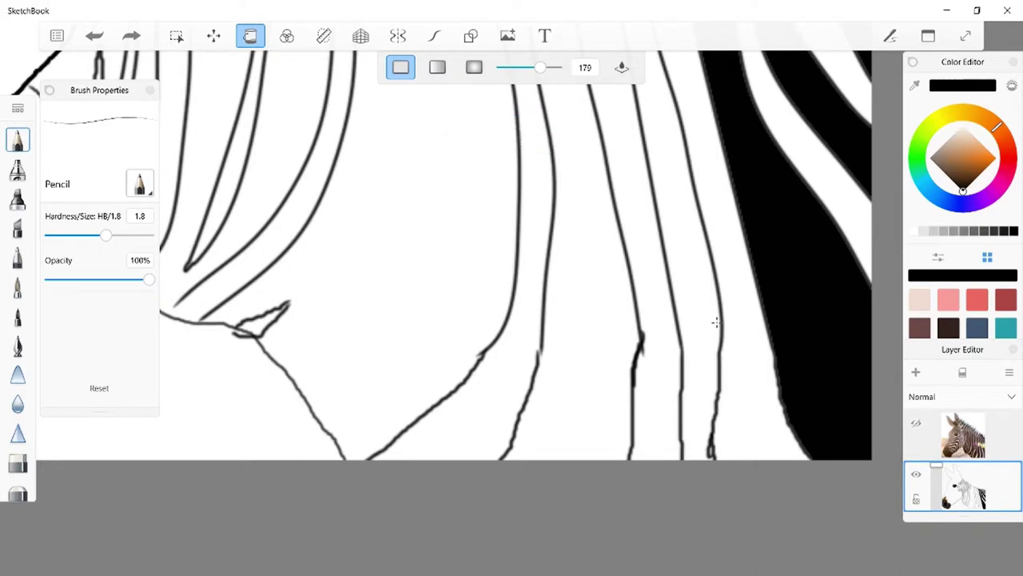
pyautogui.moveTo(721, 313); pyautogui.dragTo(721, 324)
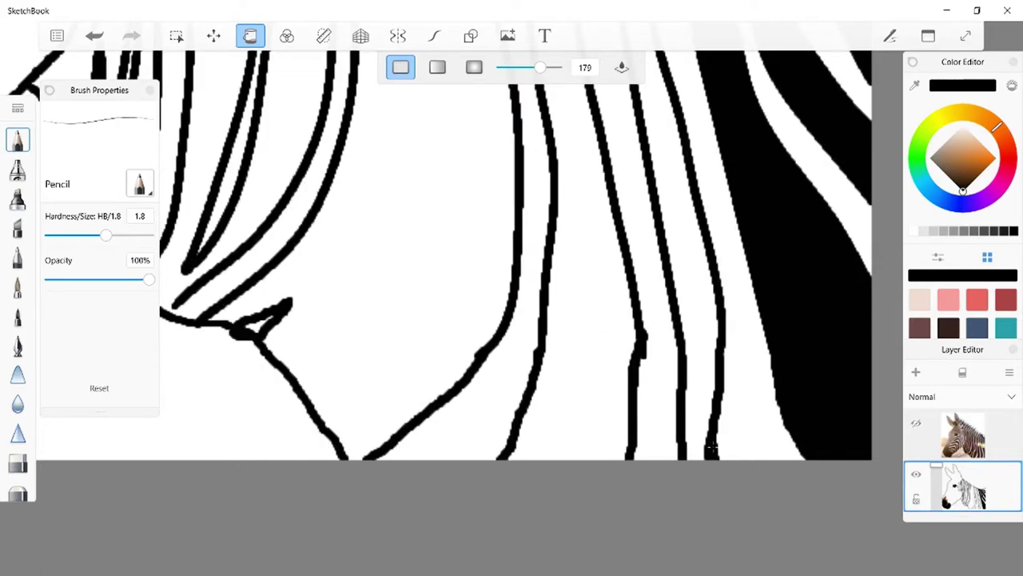
pyautogui.click(94, 36)
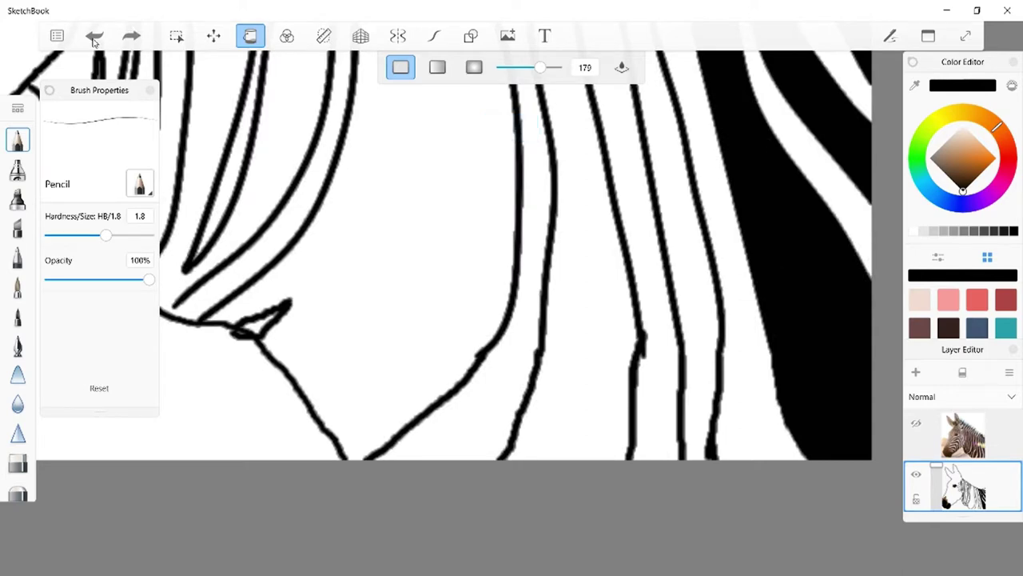
pyautogui.scroll(1, 700, 324)
# Flood-fill two alternating shoulder stripes and the wide area at the base of the neck with black.
pyautogui.scroll(-10, 700, 324)
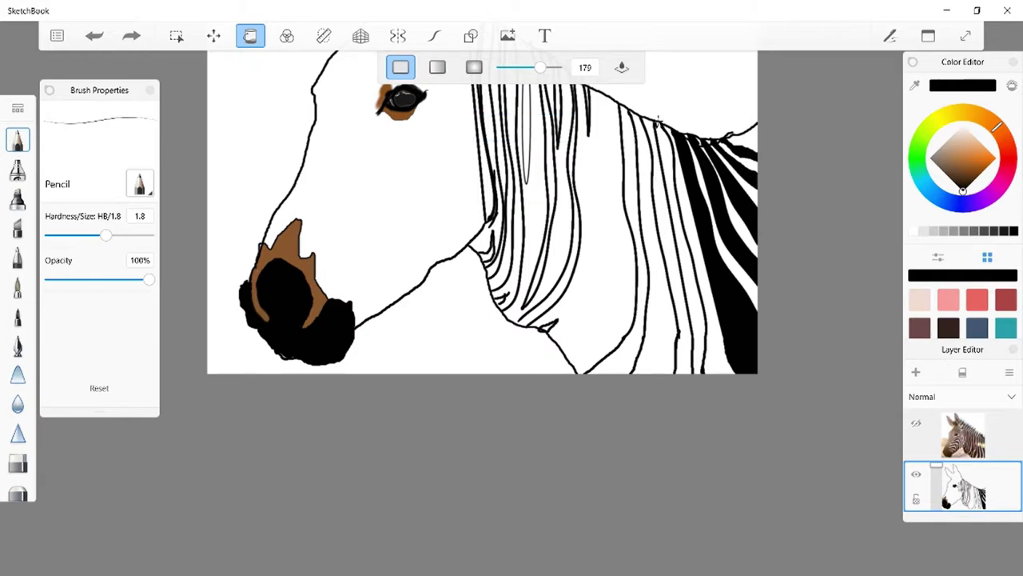
pyautogui.click(660, 123)
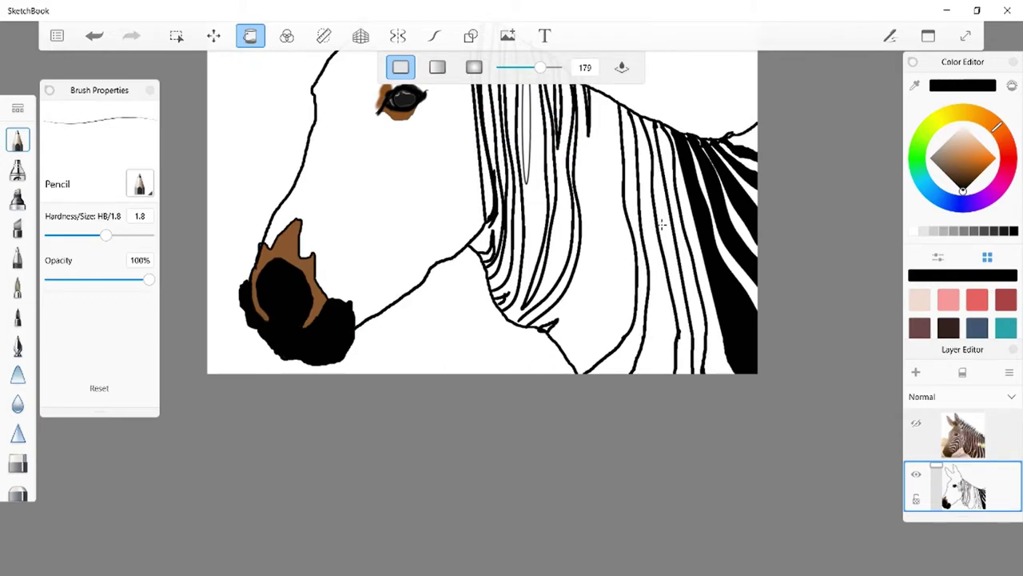
pyautogui.scroll(1, 662, 225)
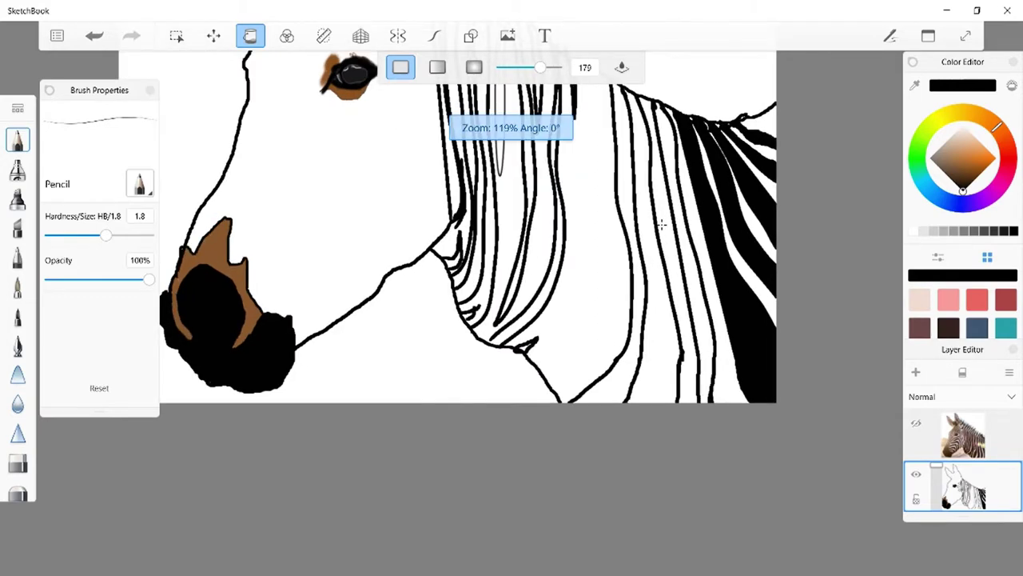
pyautogui.click(667, 147)
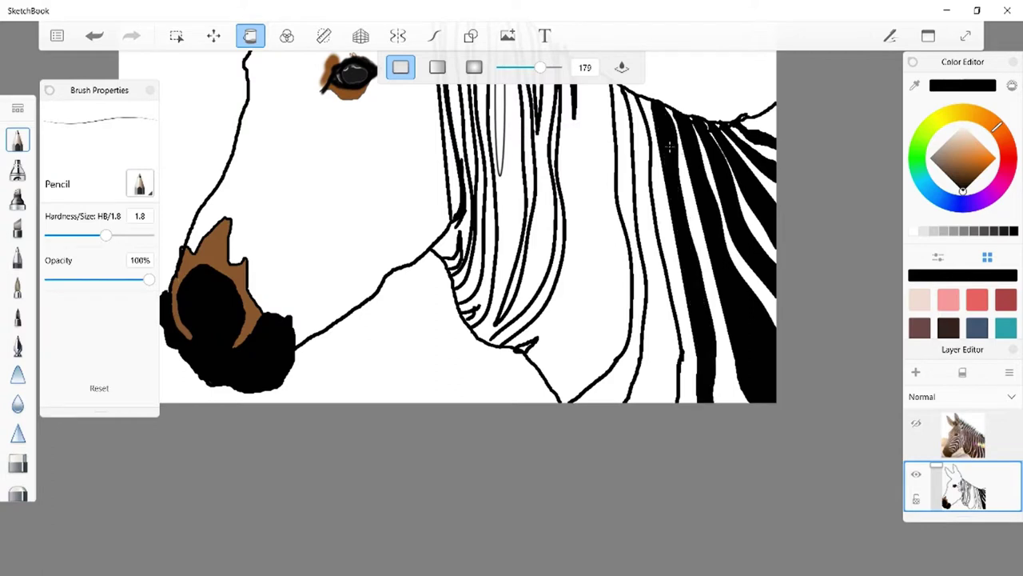
pyautogui.click(641, 193)
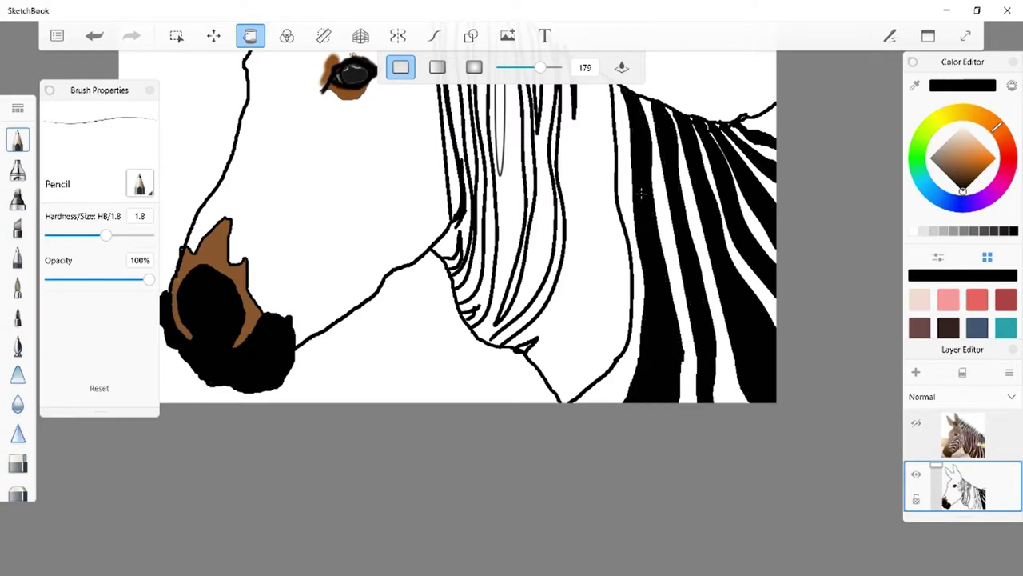
pyautogui.click(604, 227)
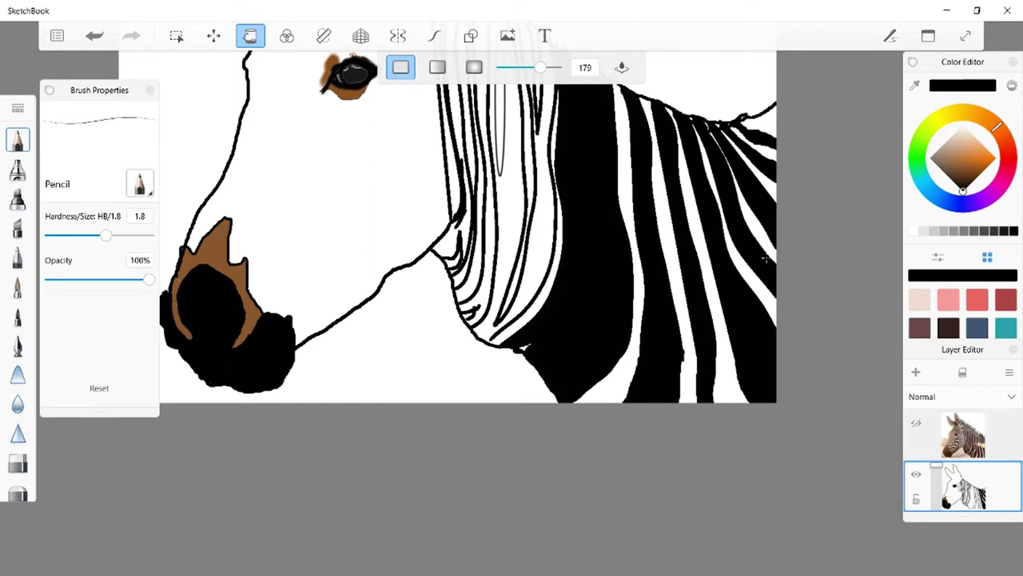
# Try filling the neck stripe in front of the wide black area, and undo the fill.
pyautogui.click(535, 276)
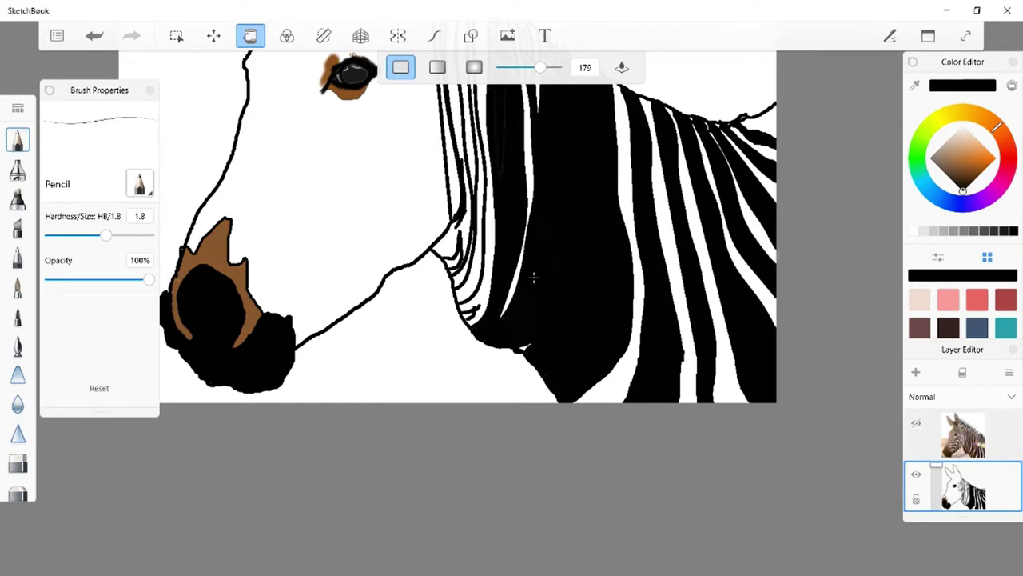
pyautogui.click(95, 35)
pyautogui.scroll(-5, 833, 293)
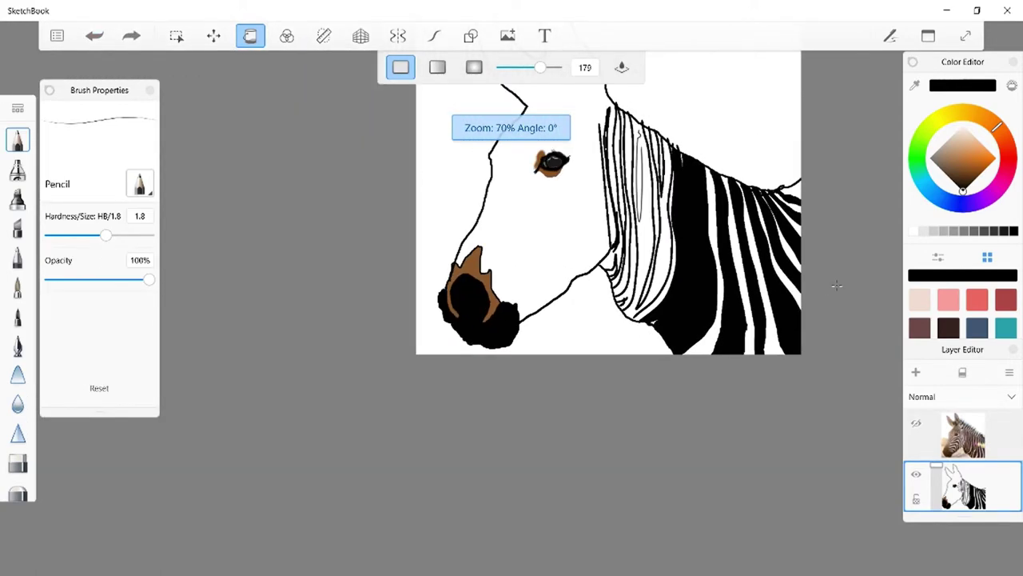
pyautogui.scroll(2, 837, 286)
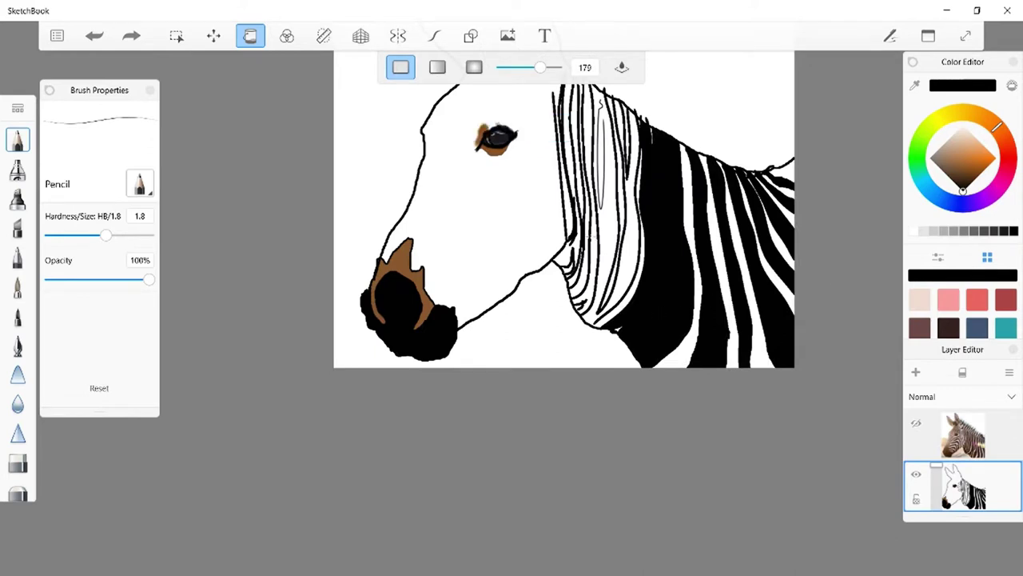
# Touch up the top of the thin elongated neck loop with the pencil and flood-fill its outline with black.
pyautogui.click(250, 38)
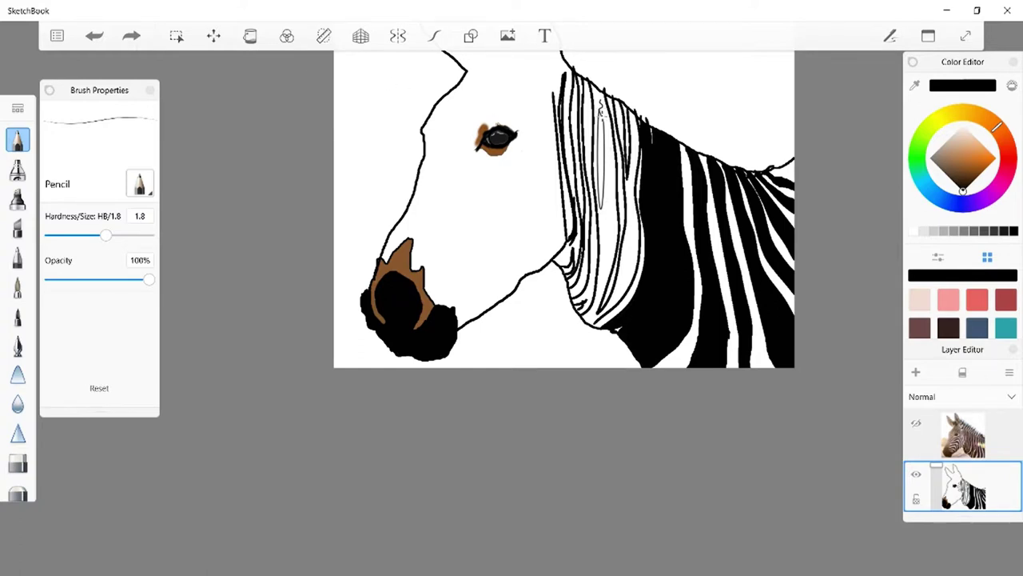
pyautogui.click(601, 120)
pyautogui.click(250, 36)
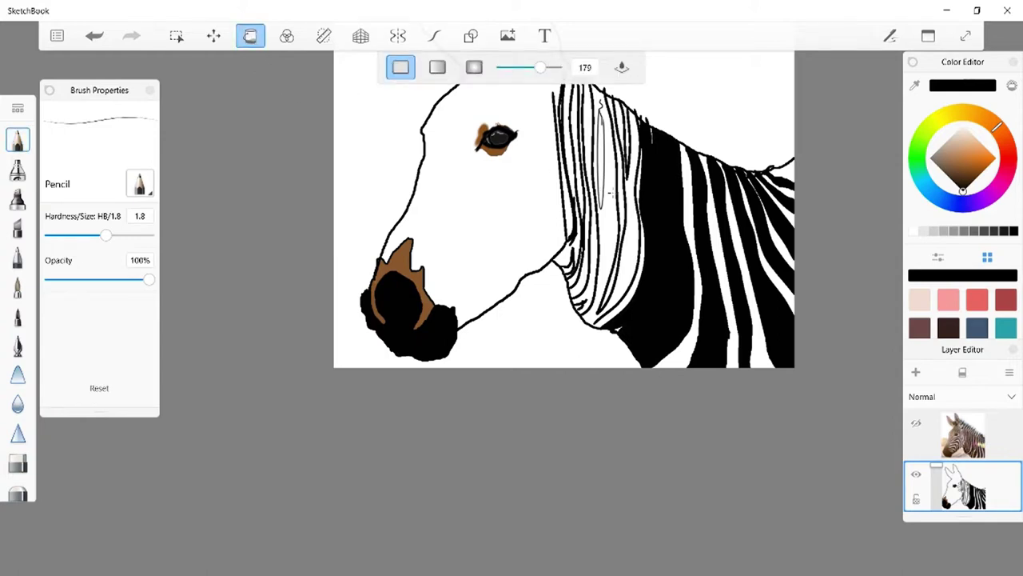
pyautogui.click(603, 182)
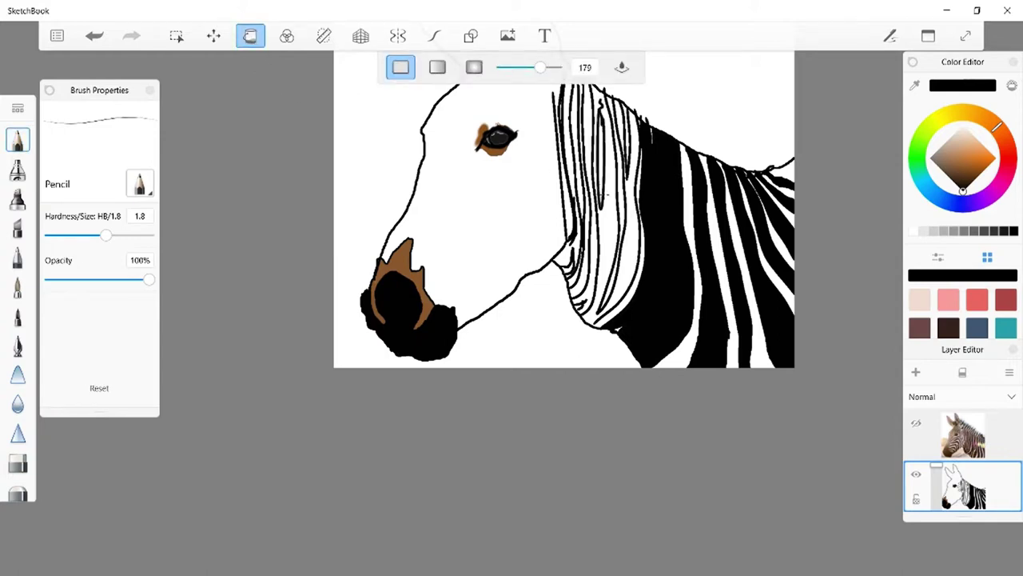
# Try flood-filling the neck area below the thin loop with black, and undo the fill.
pyautogui.click(608, 260)
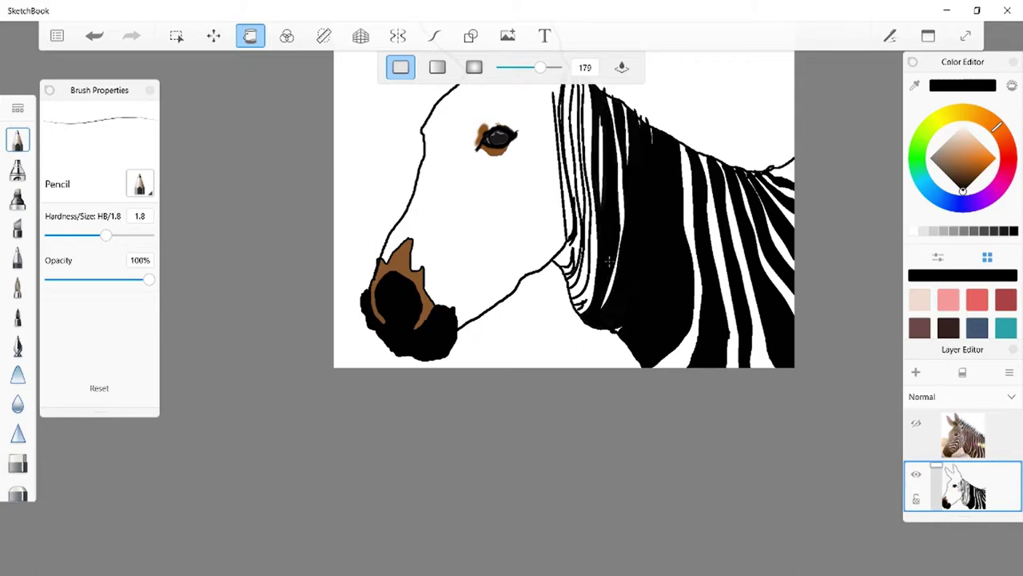
pyautogui.click(94, 35)
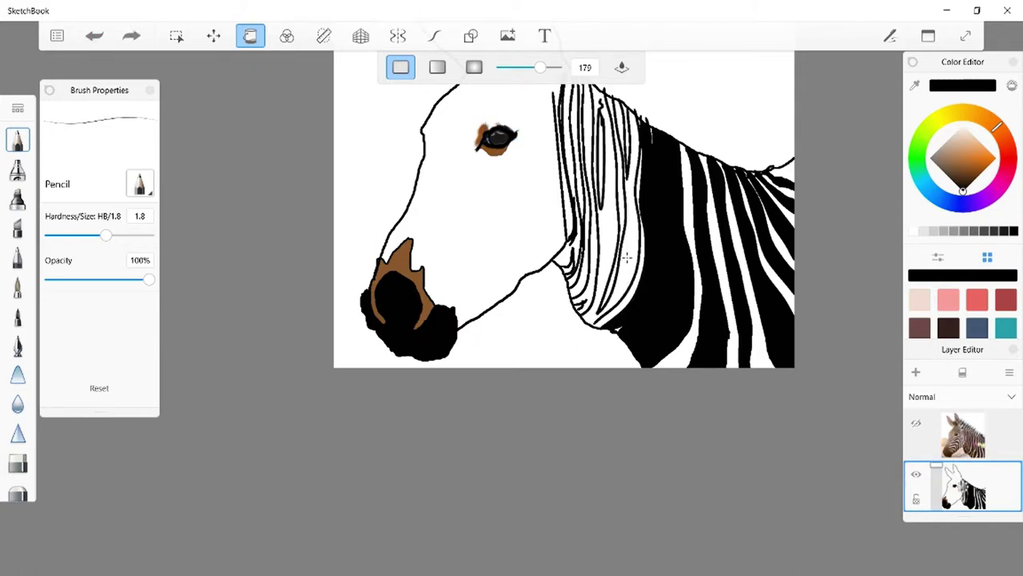
pyautogui.scroll(5, 657, 158)
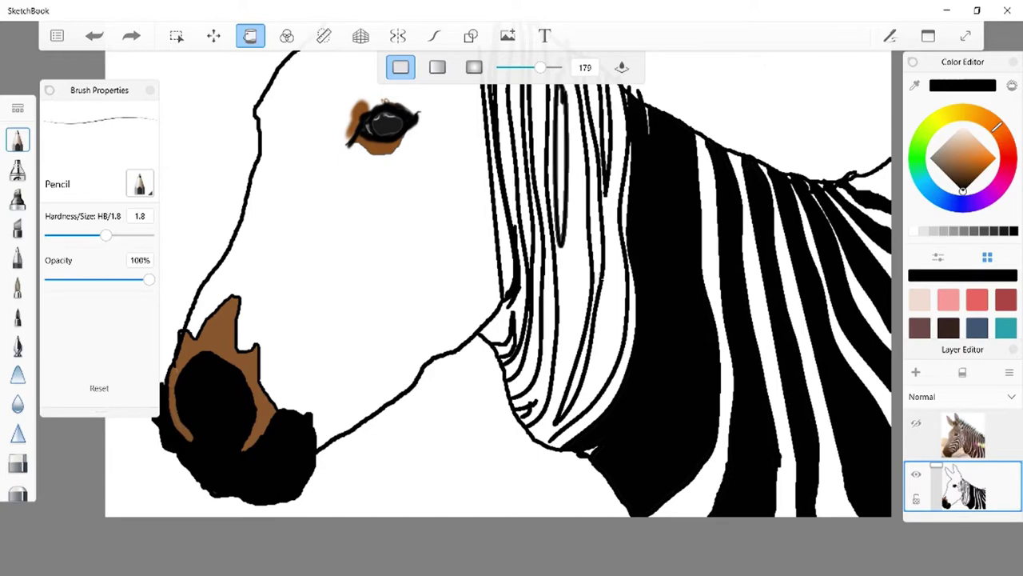
# Check the reference photo and try flood-filling the small throat patch and a narrow front neck stripe with black.
pyautogui.scroll(2, 734, 164)
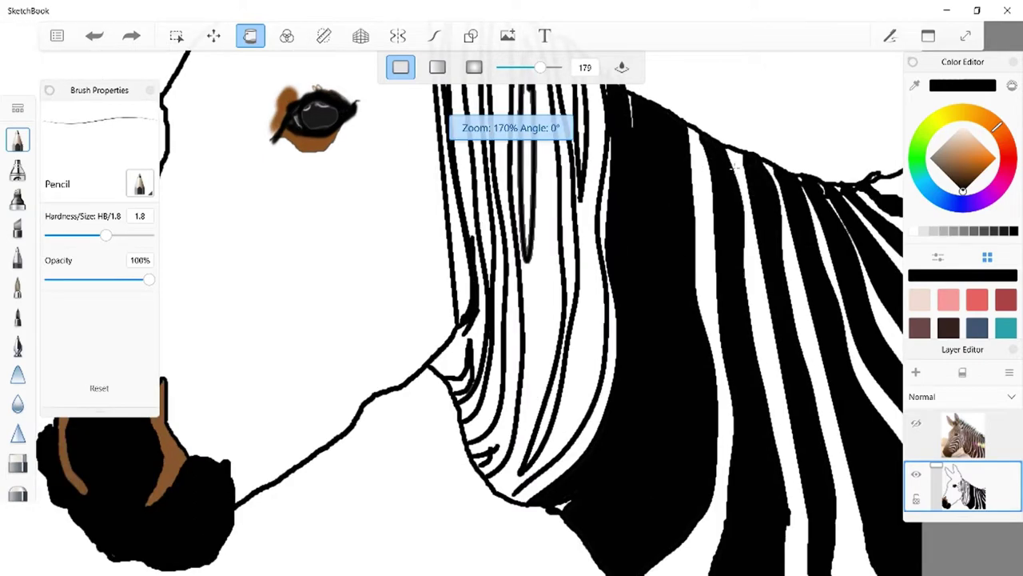
pyautogui.scroll(-2, 734, 164)
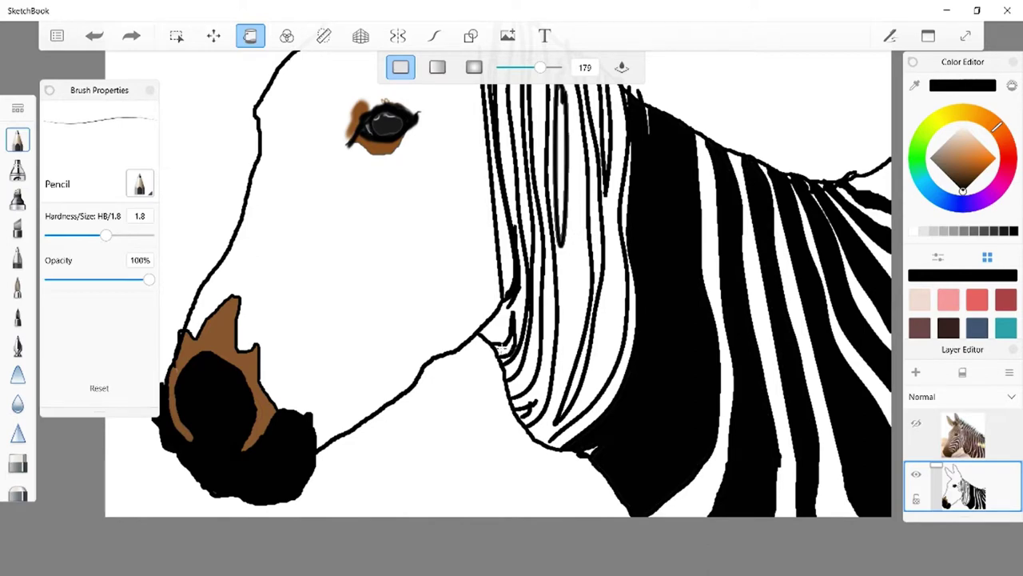
pyautogui.click(917, 427)
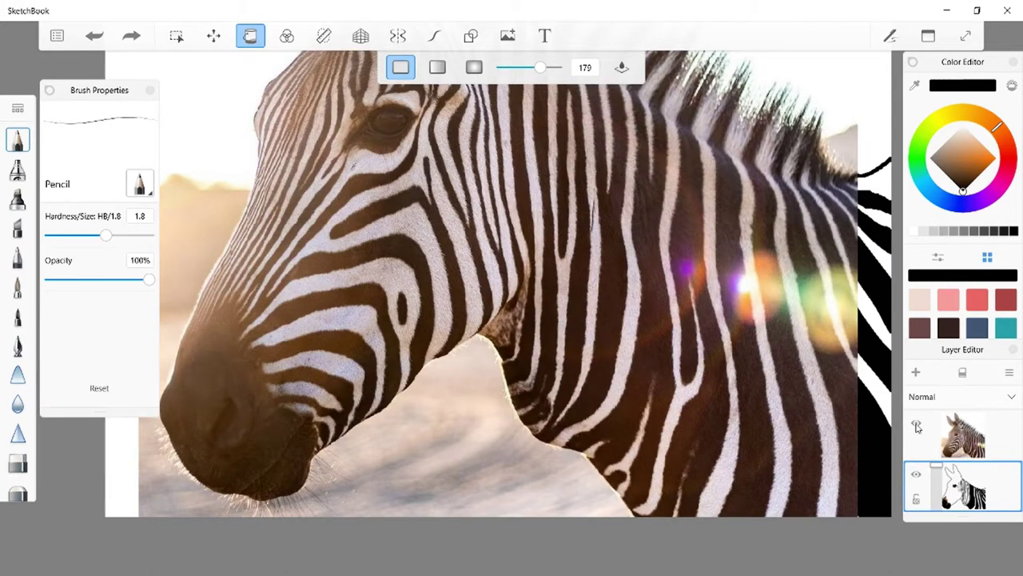
pyautogui.click(917, 427)
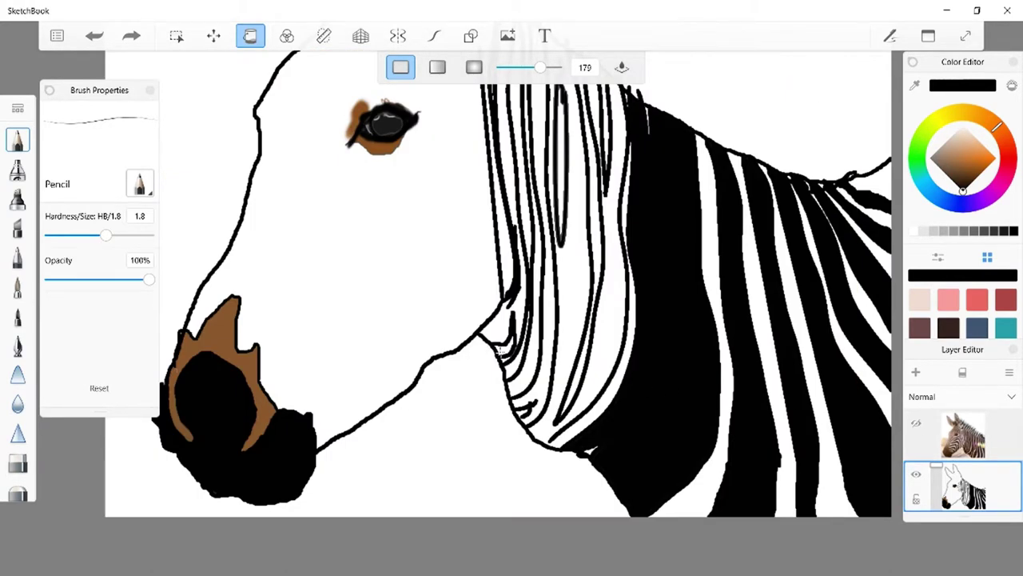
pyautogui.moveTo(497, 349); pyautogui.dragTo(506, 355)
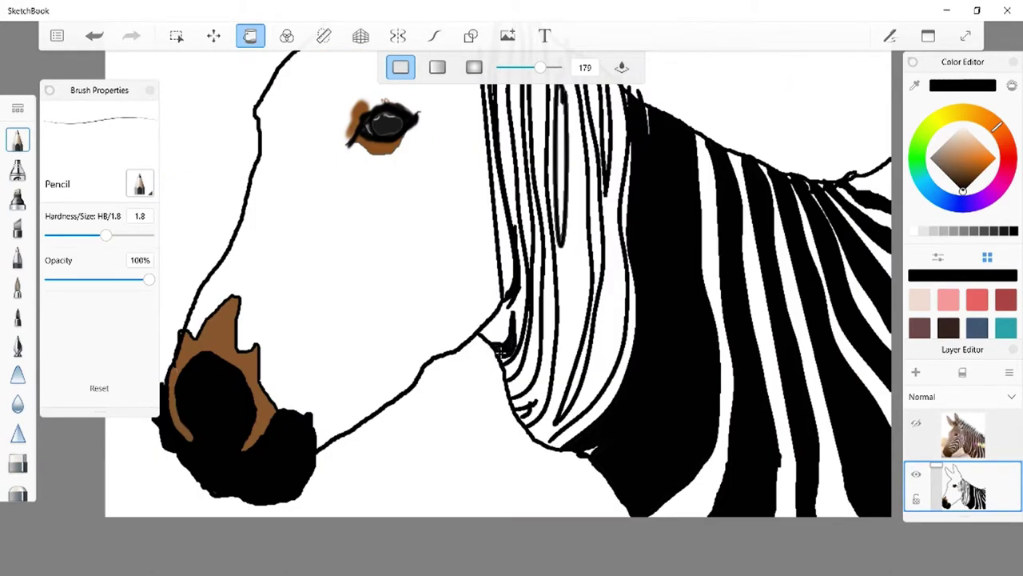
pyautogui.click(918, 427)
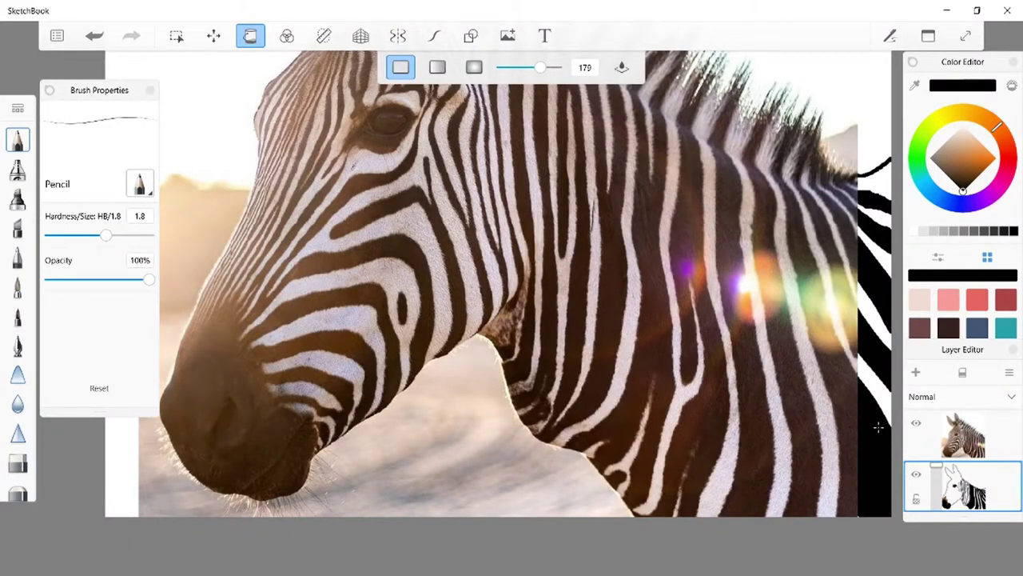
pyautogui.click(917, 424)
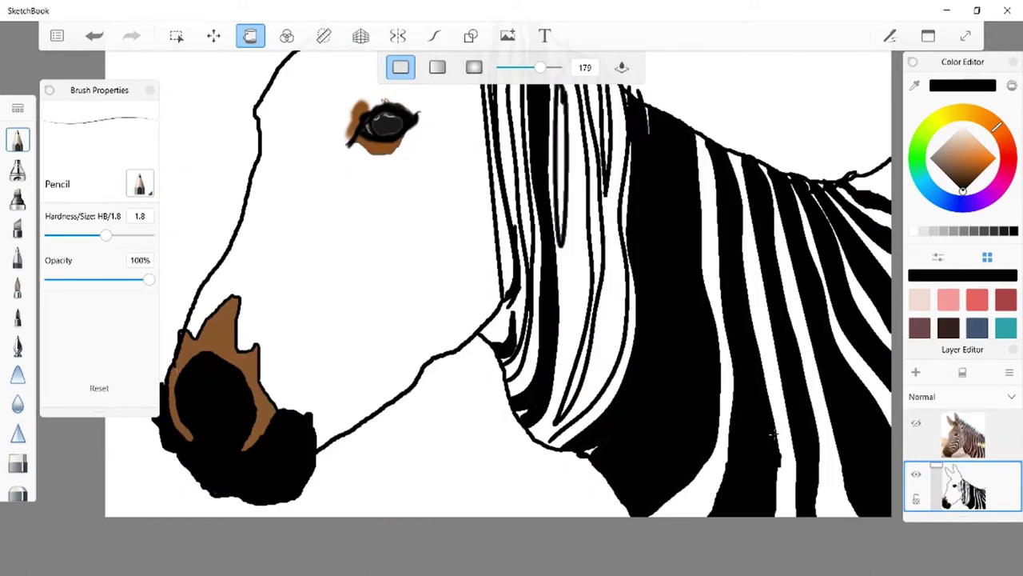
# Undo the recent neck fills back to the unfilled outline of the wide area at the base of the neck.
pyautogui.click(95, 38)
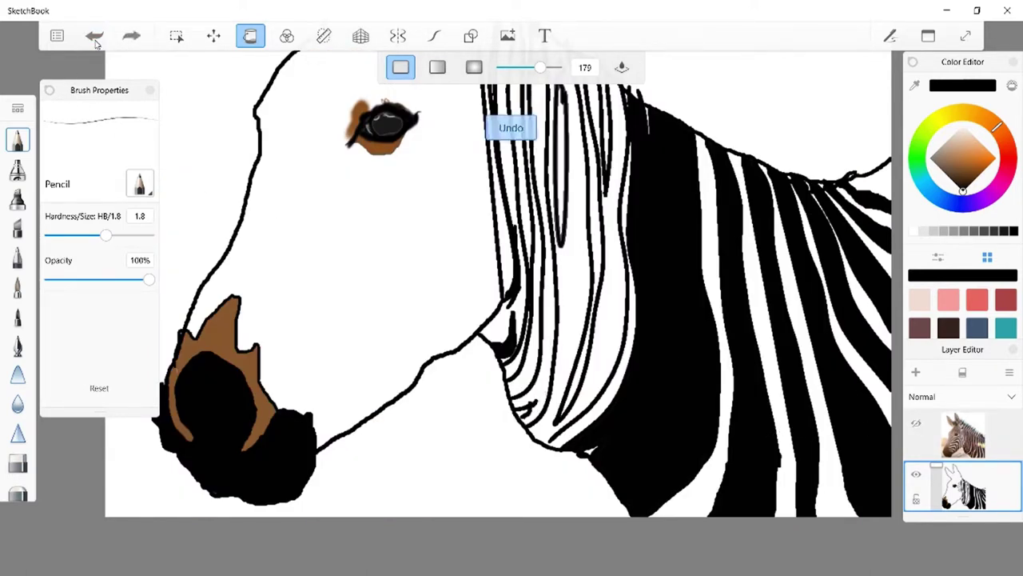
pyautogui.click(94, 37)
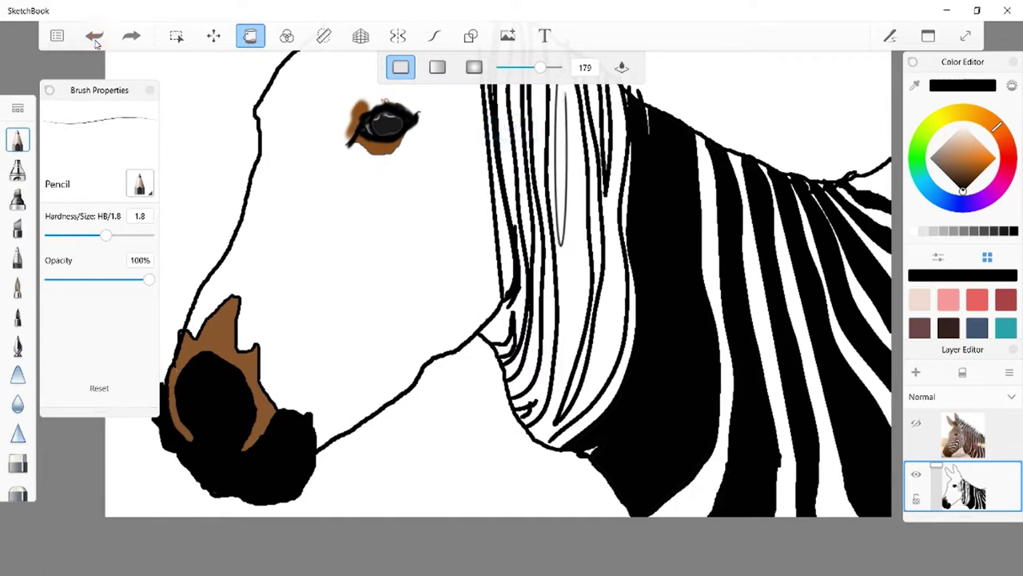
pyautogui.click(94, 38)
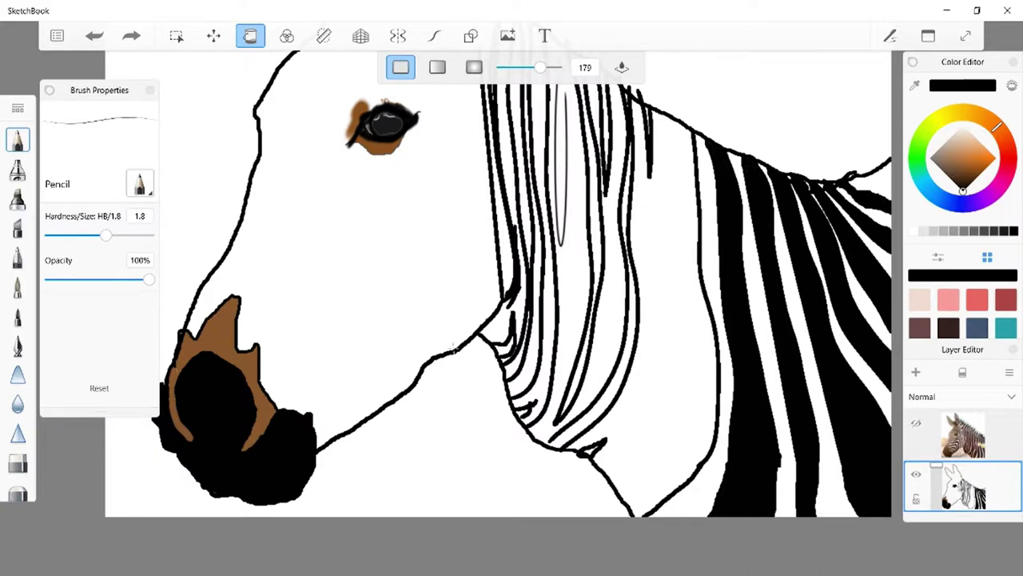
# Trace the thin forked white stripe at the lower front of the neck with the pencil, using the reference photo.
pyautogui.click(917, 424)
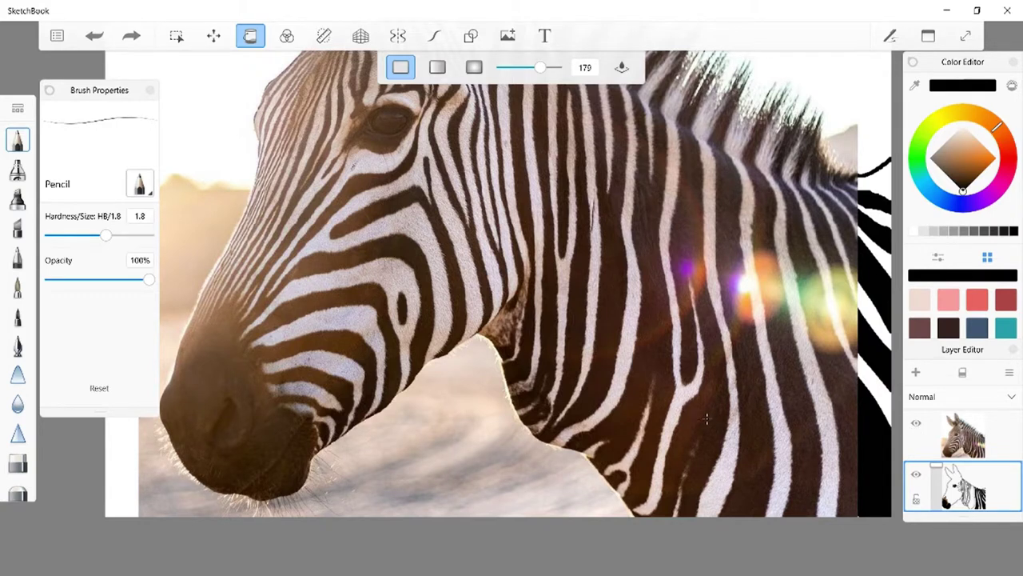
pyautogui.click(917, 426)
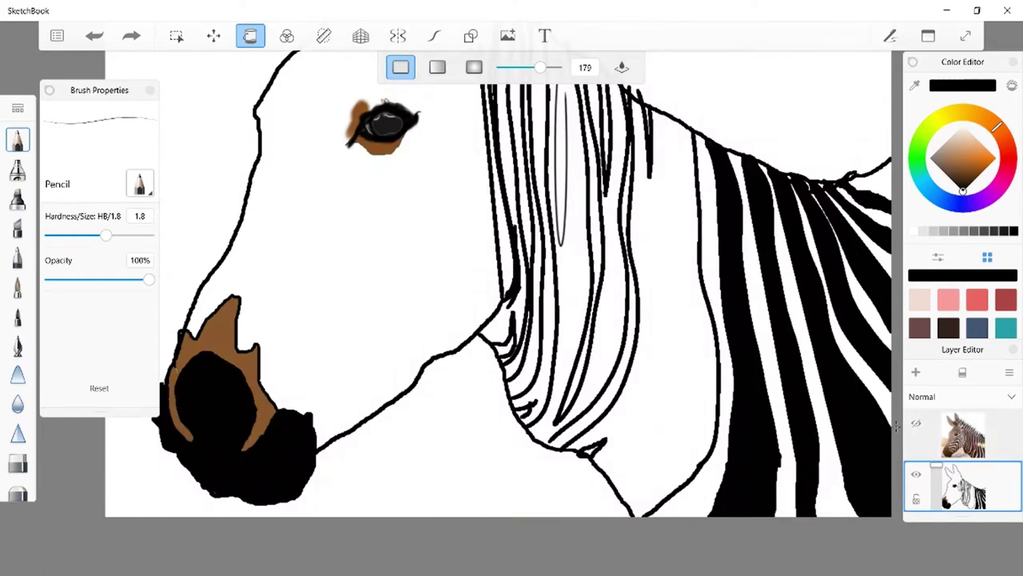
pyautogui.click(916, 425)
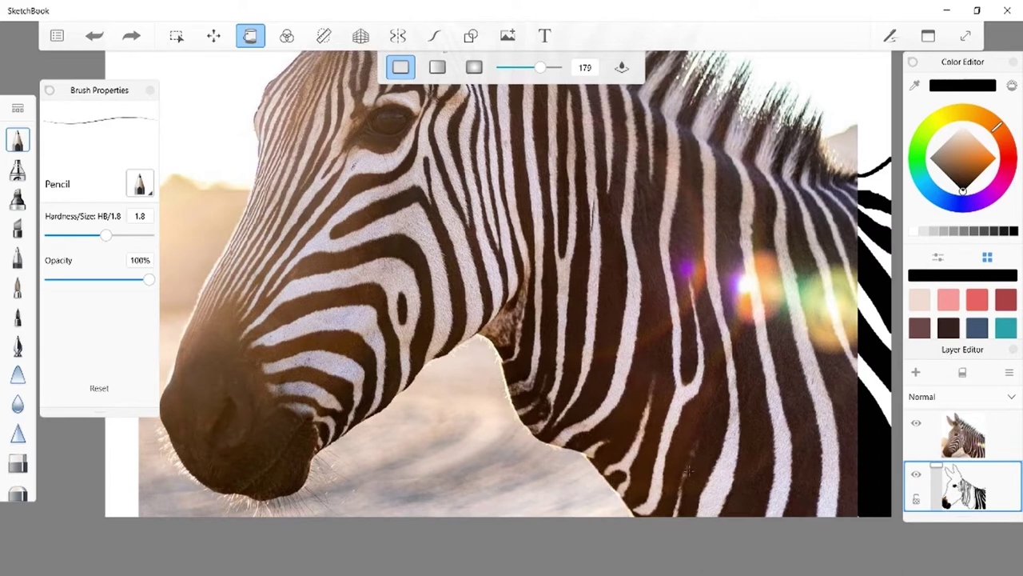
pyautogui.click(250, 35)
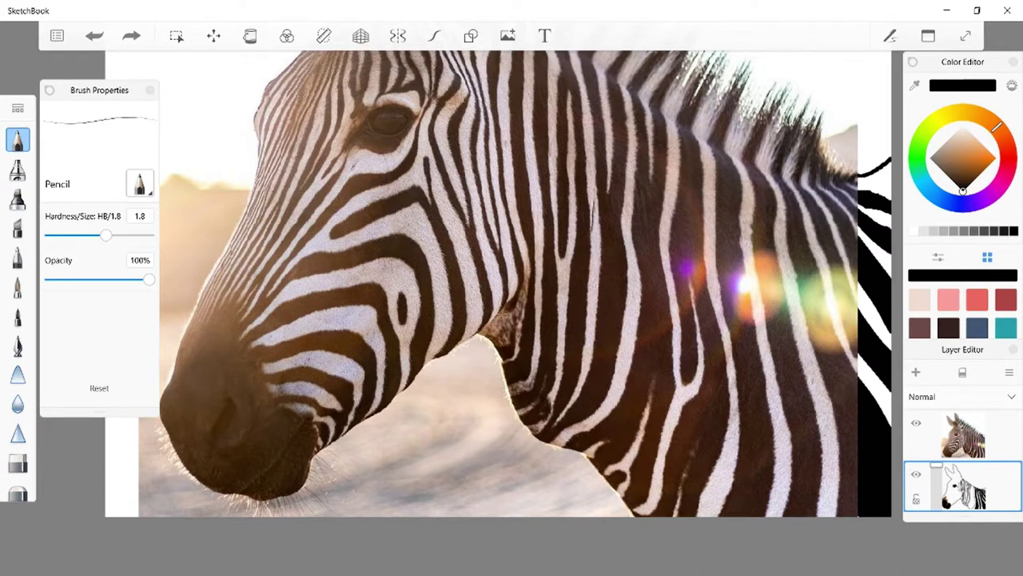
pyautogui.click(614, 489)
pyautogui.click(94, 35)
pyautogui.moveTo(604, 476); pyautogui.dragTo(598, 473)
pyautogui.click(916, 424)
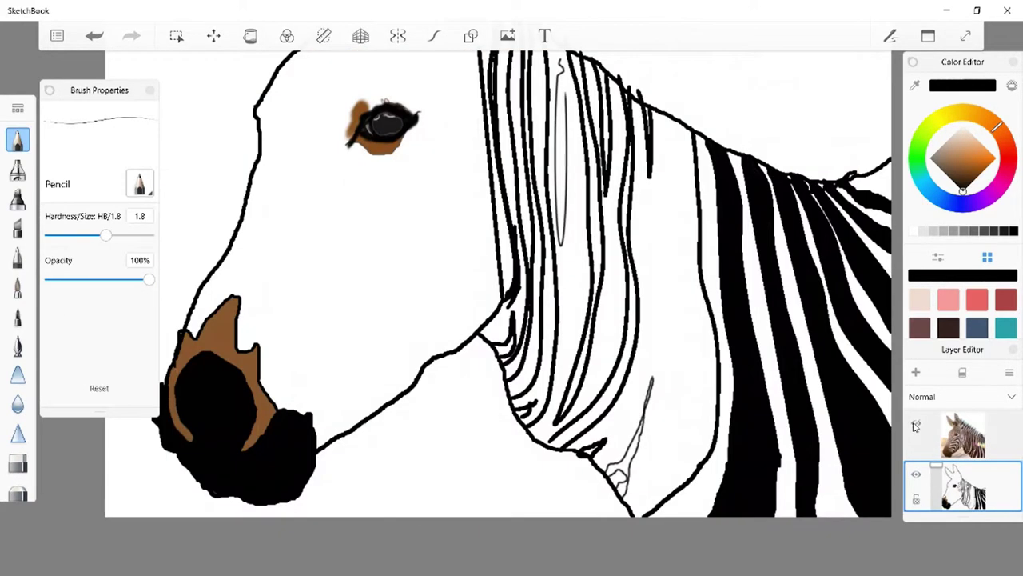
# Try flood-filling inside the traced forked stripe at the lower front of the neck, and undo the fill.
pyautogui.click(250, 36)
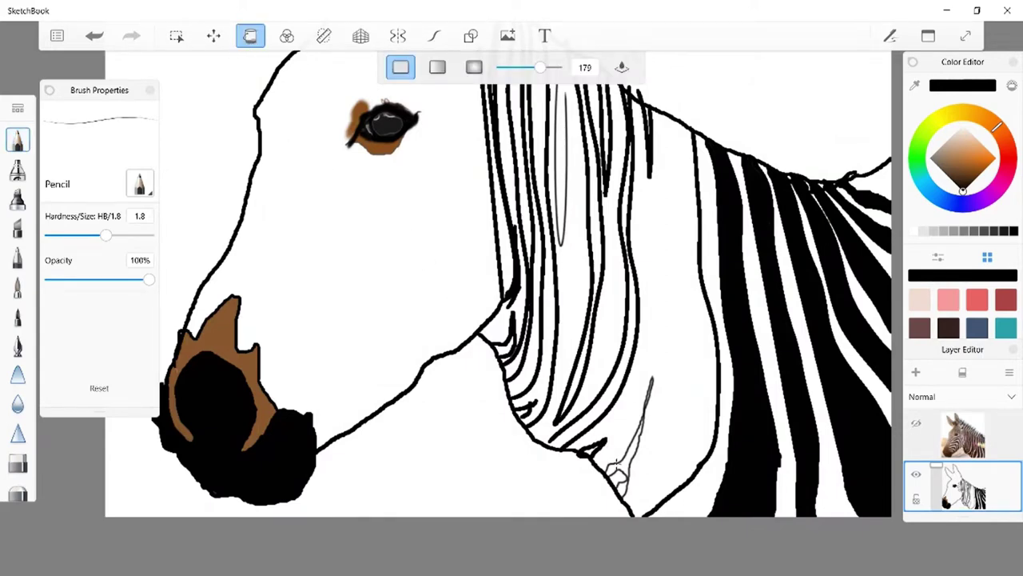
pyautogui.click(615, 464)
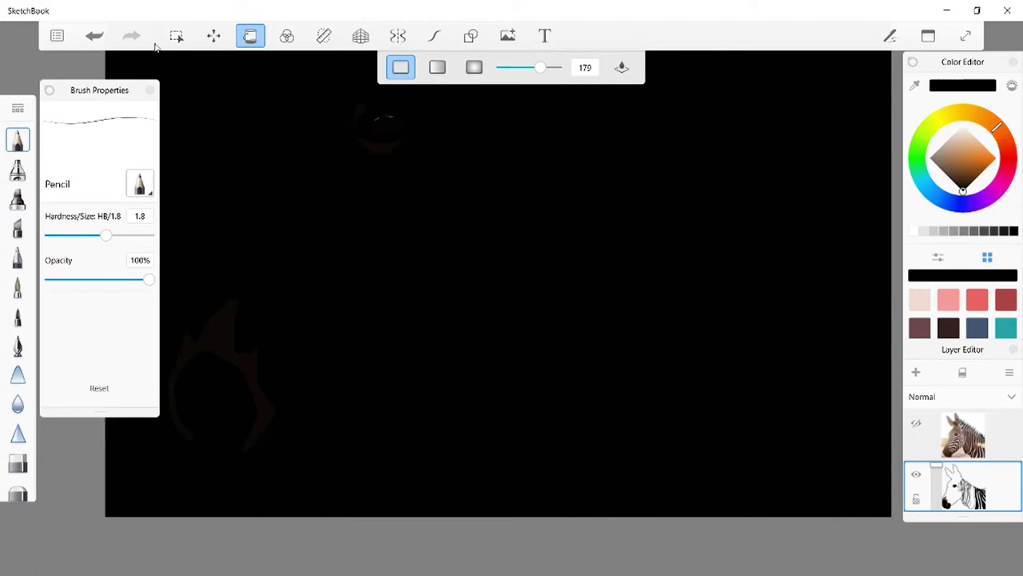
pyautogui.click(95, 35)
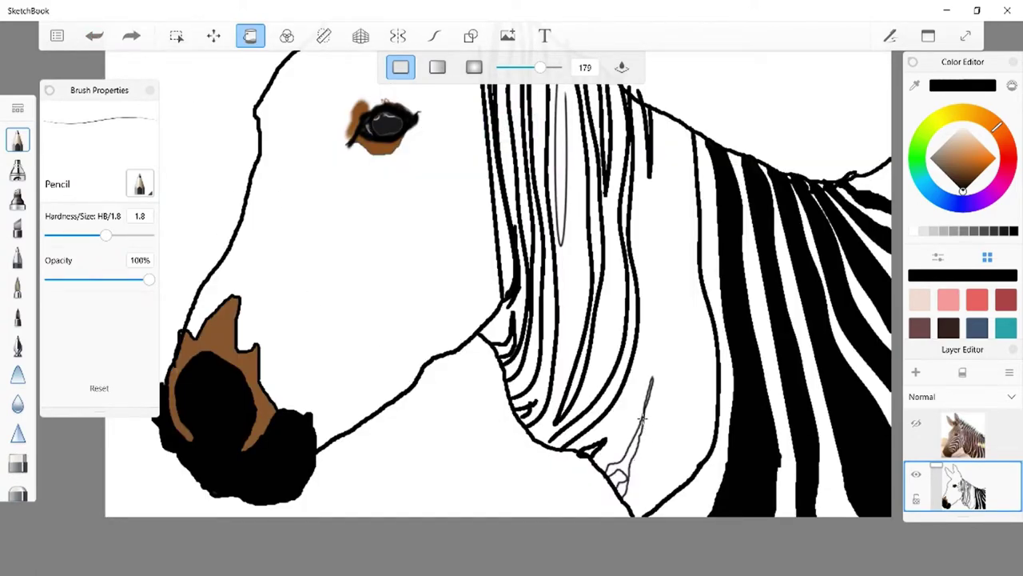
# Try flood-filling the wide neck area around the forked stripe with black, compare it with the reference photo, and undo the fill.
pyautogui.scroll(3, 642, 417)
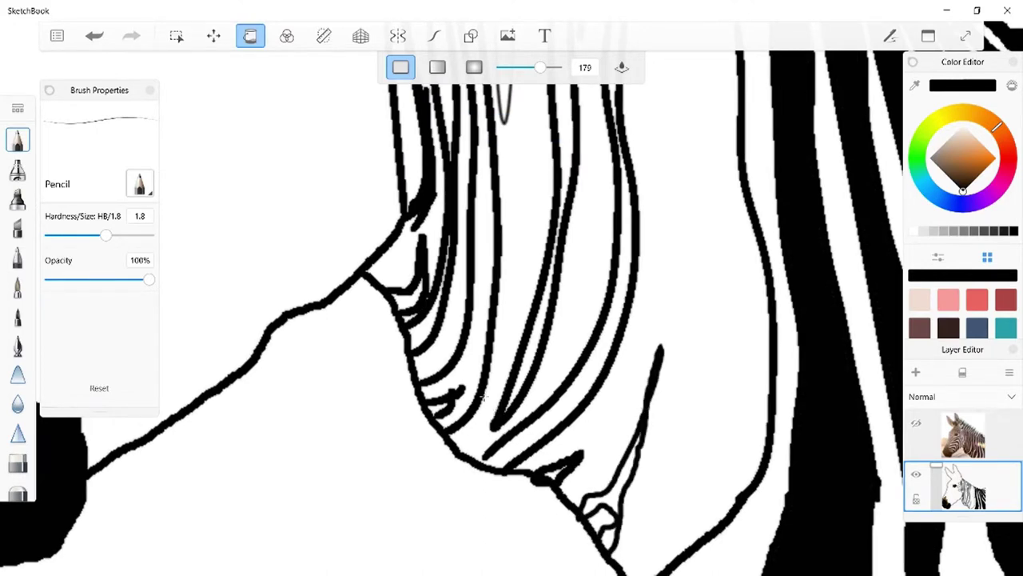
pyautogui.click(698, 498)
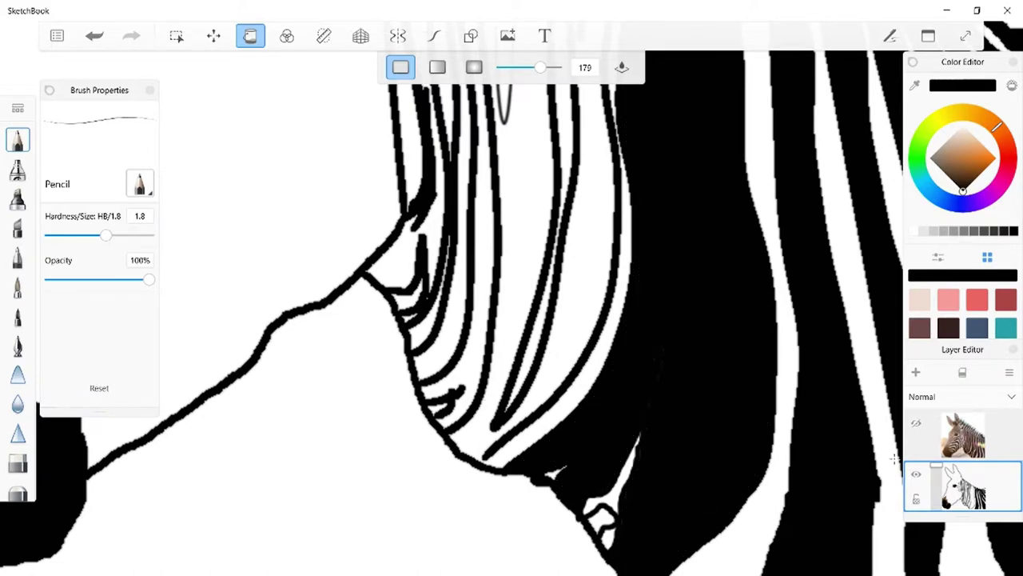
pyautogui.scroll(-5, 731, 393)
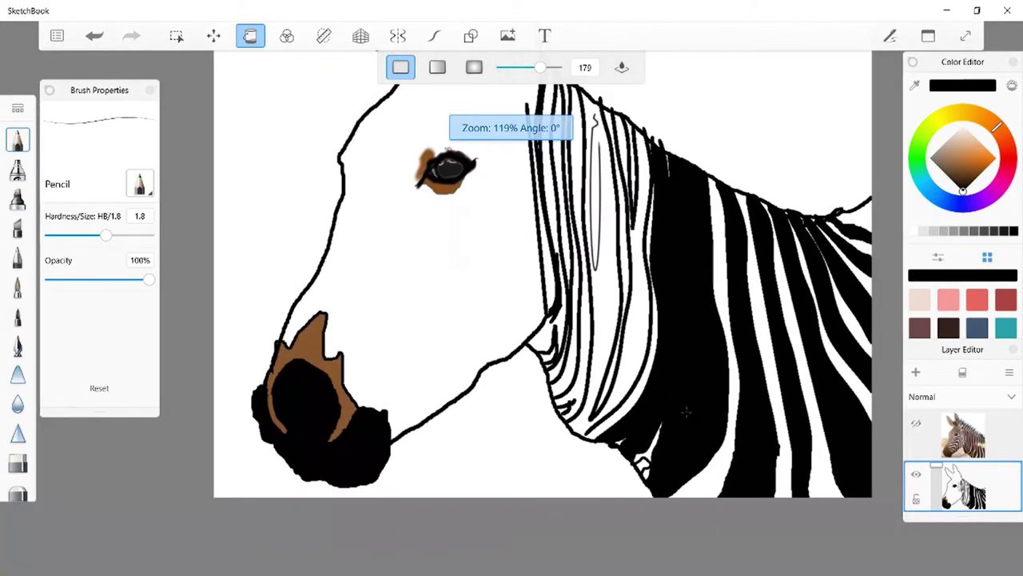
pyautogui.click(918, 426)
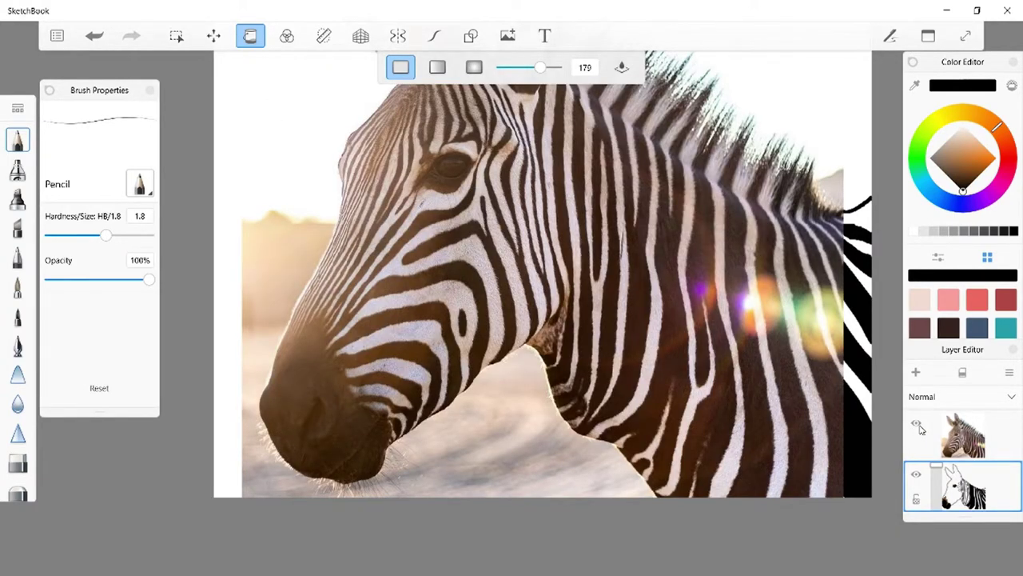
pyautogui.click(918, 425)
pyautogui.click(918, 425)
pyautogui.click(917, 425)
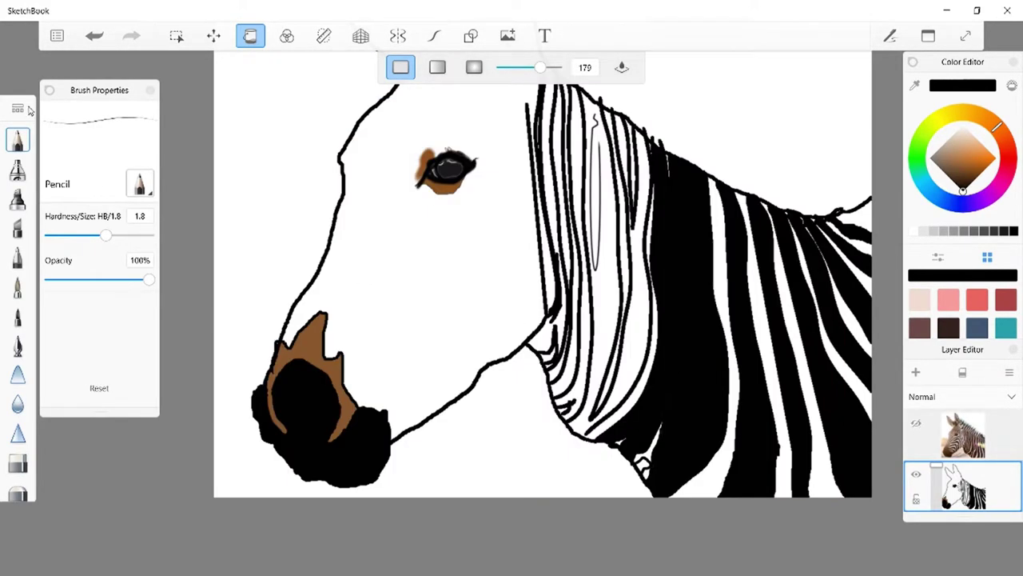
pyautogui.click(96, 37)
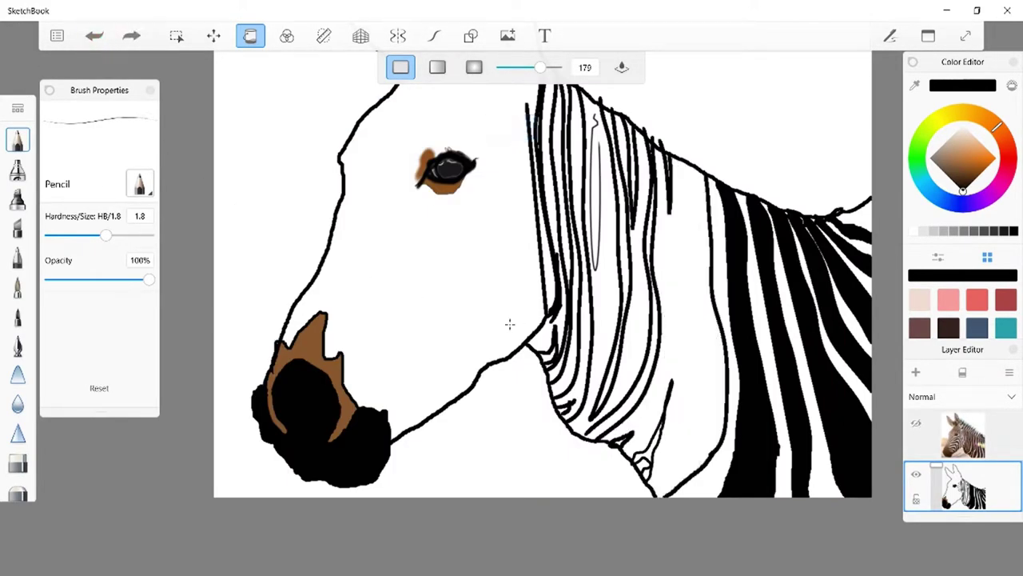
# Trace the long branching white stripe through the wide neck area with the pencil, using the reference photo.
pyautogui.click(918, 425)
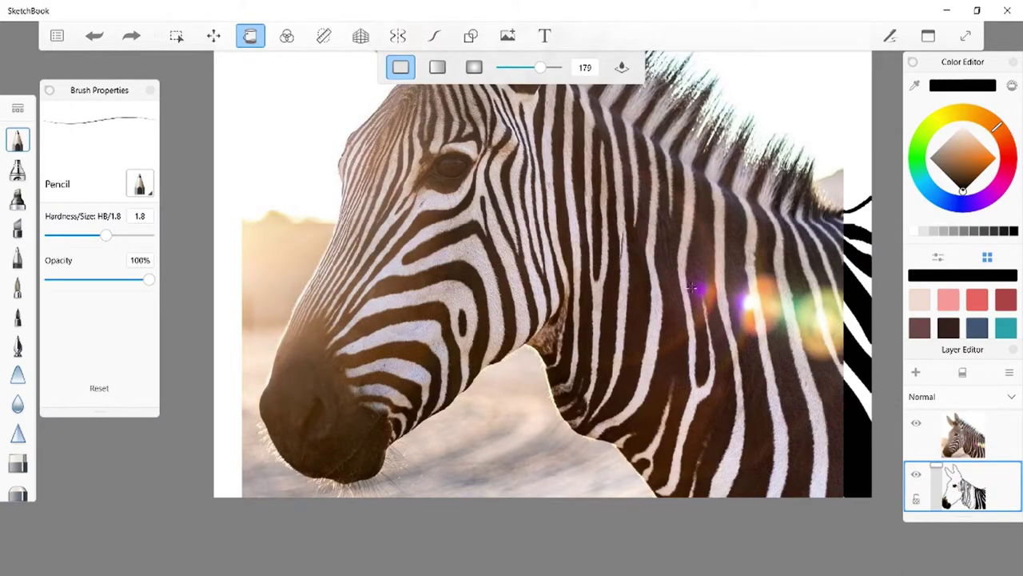
pyautogui.click(249, 38)
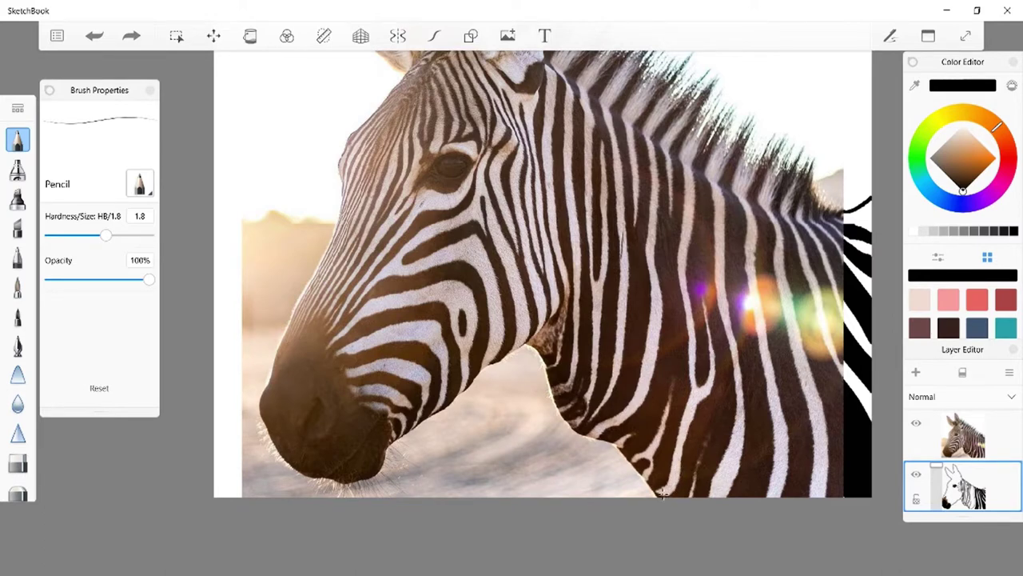
pyautogui.click(654, 494)
pyautogui.click(916, 424)
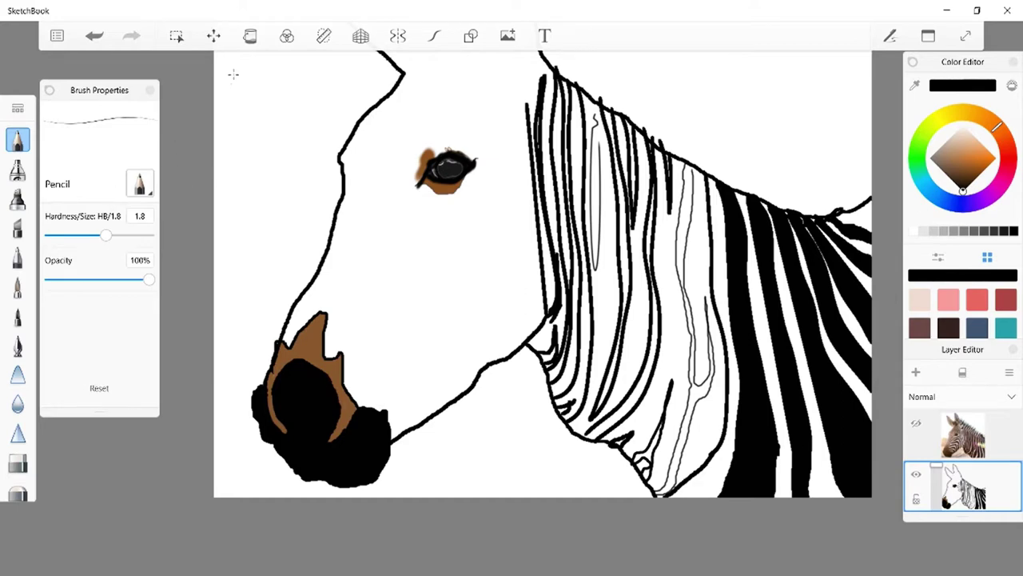
# Try flood-filling the neck area in front of the long branching stripe with black, check it against the photo, and undo the fill.
pyautogui.click(251, 36)
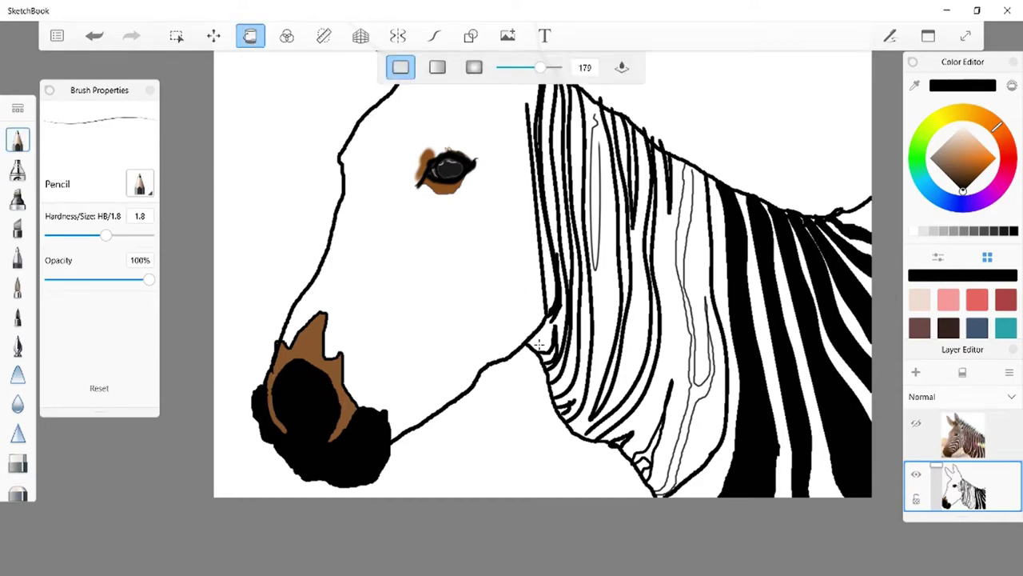
pyautogui.scroll(2, 676, 387)
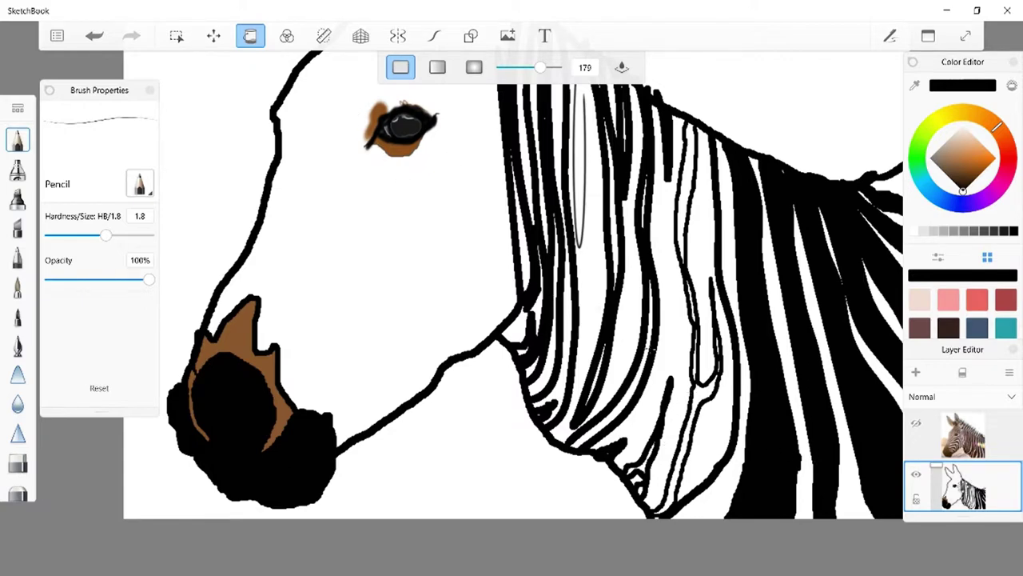
pyautogui.click(665, 355)
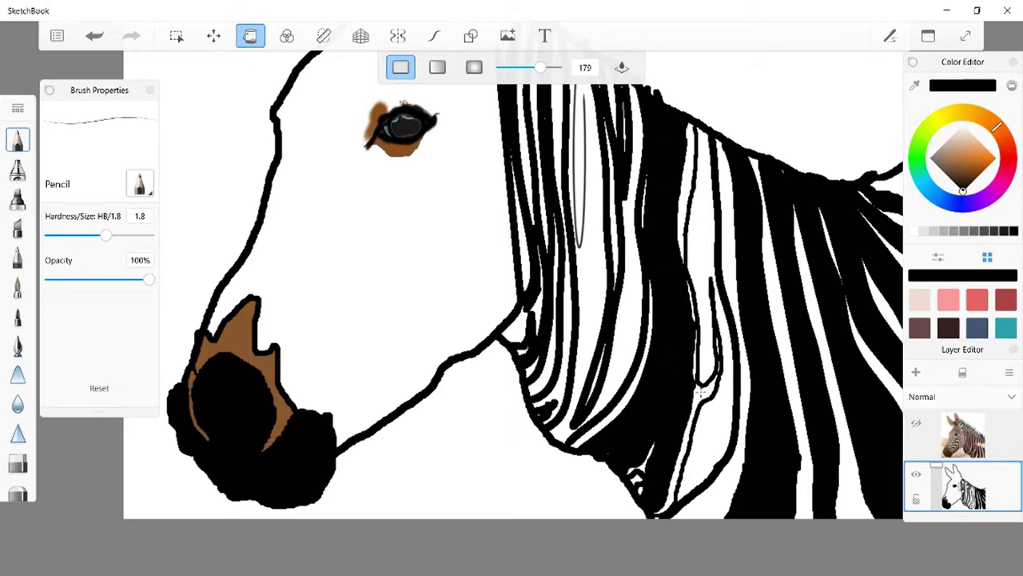
pyautogui.click(915, 423)
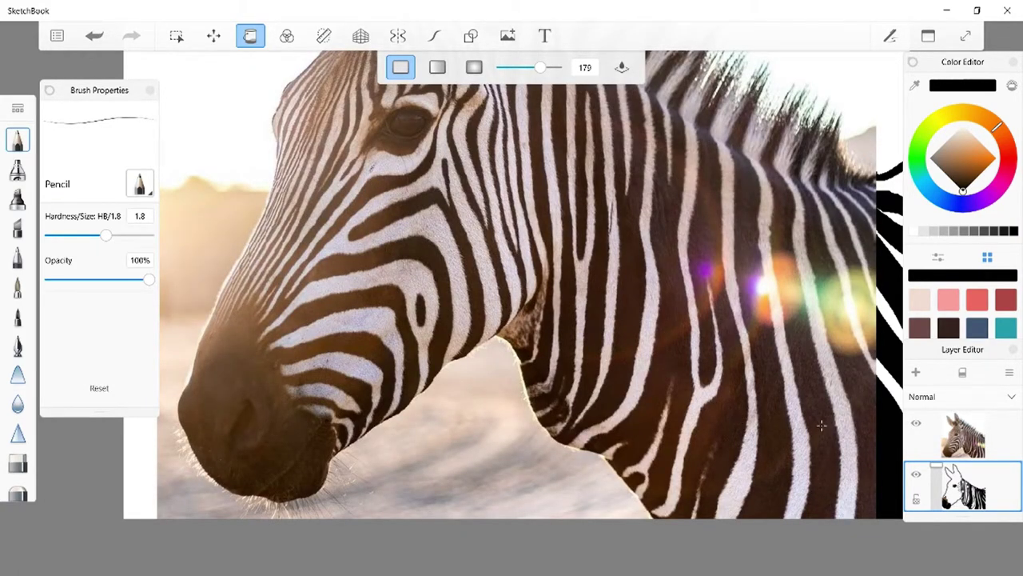
pyautogui.click(917, 424)
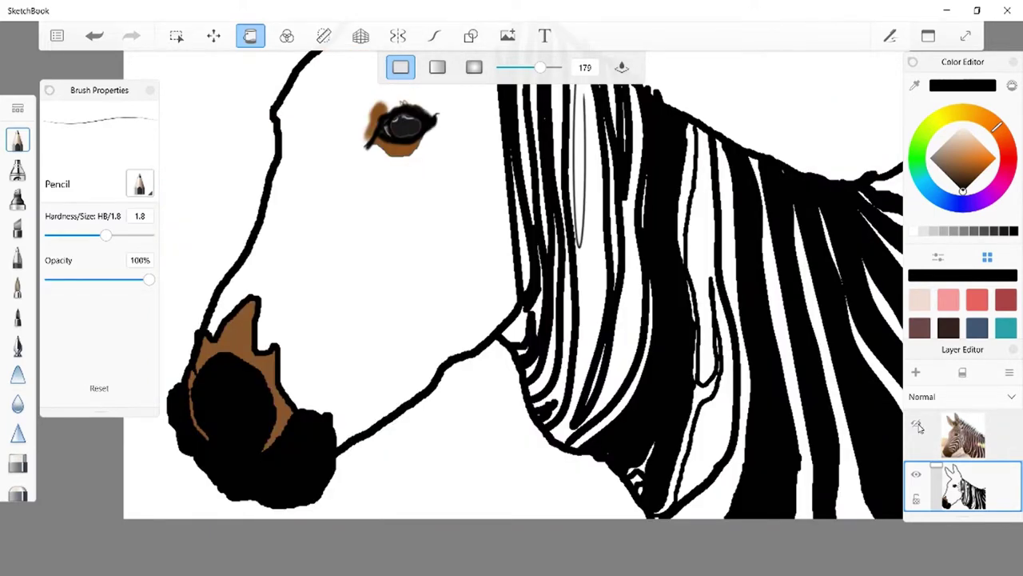
pyautogui.click(917, 424)
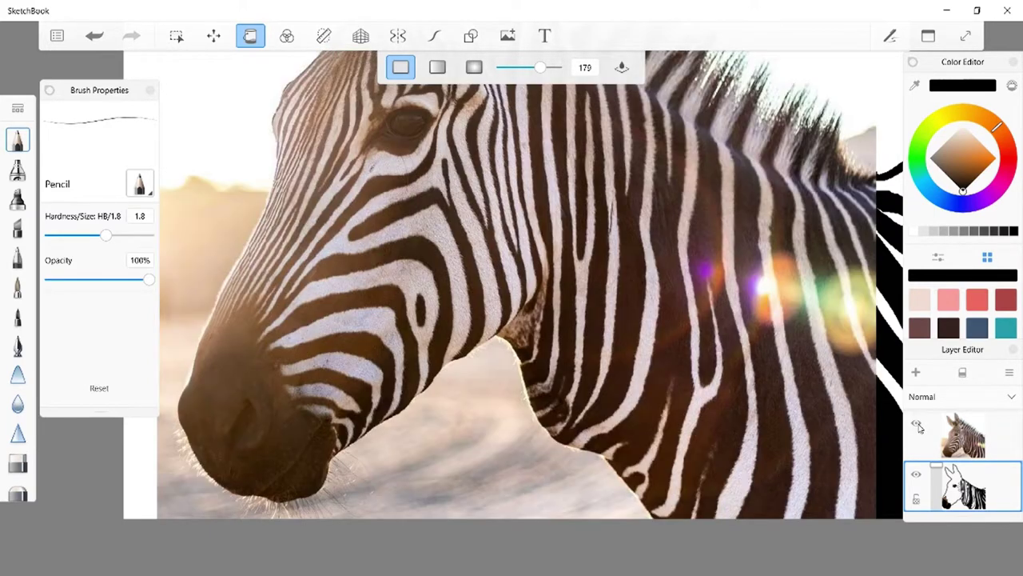
pyautogui.click(917, 425)
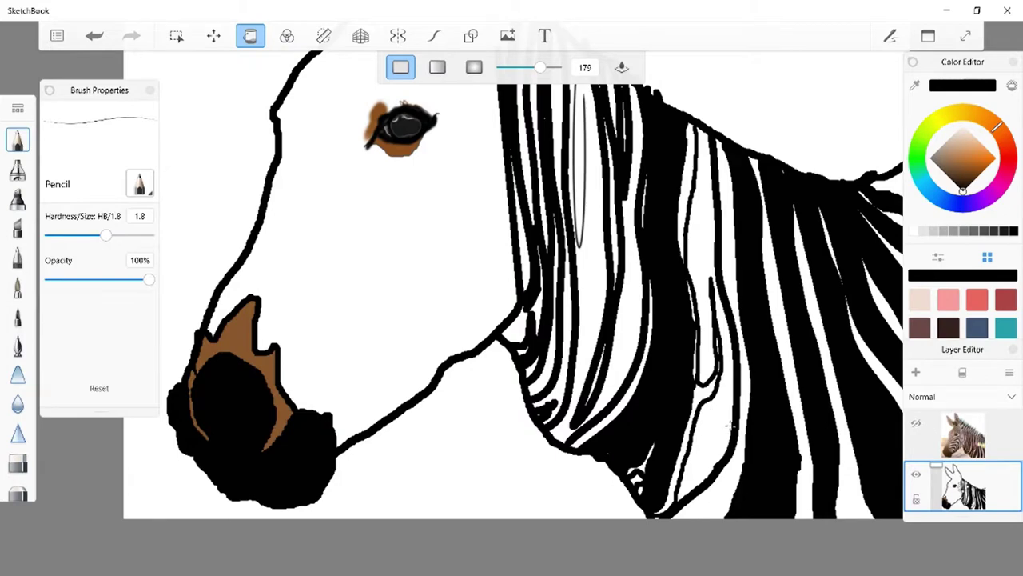
pyautogui.click(93, 38)
pyautogui.click(94, 38)
pyautogui.click(93, 38)
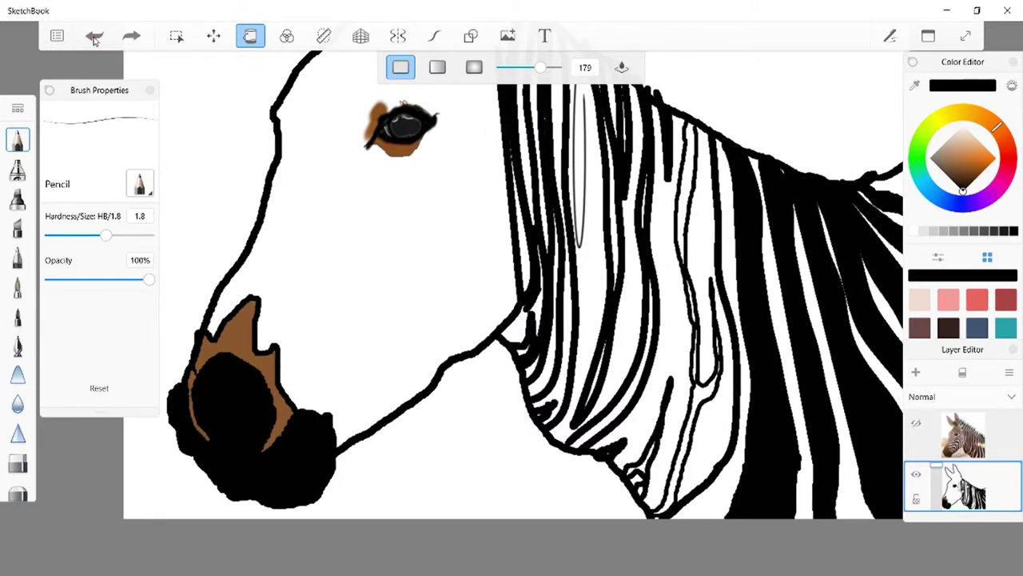
# Undo the recent black fill actions that thickened the traced stripe outlines on the neck, and redo one action.
pyautogui.click(93, 39)
pyautogui.click(93, 38)
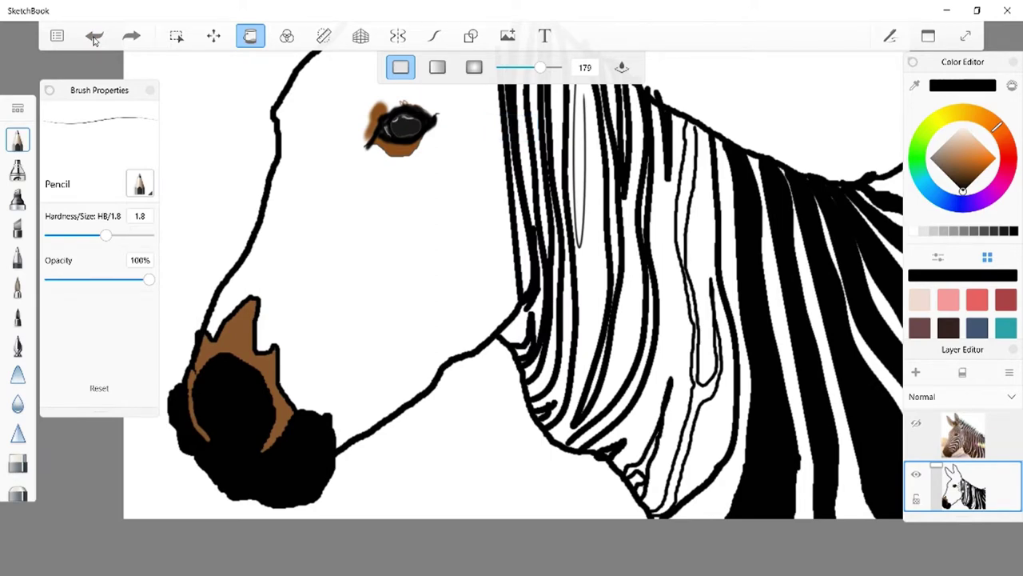
pyautogui.click(93, 38)
pyautogui.click(93, 38)
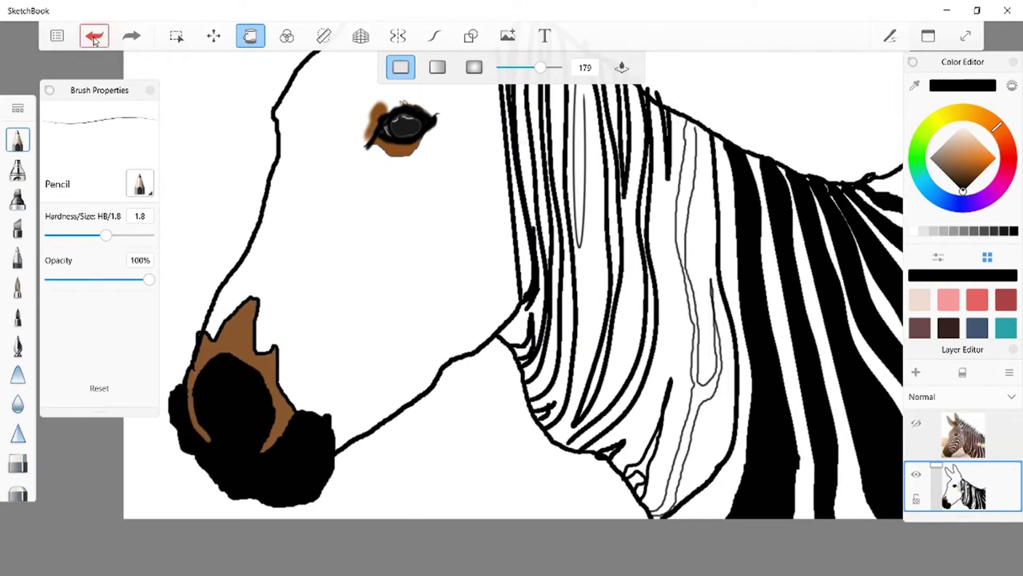
pyautogui.click(132, 38)
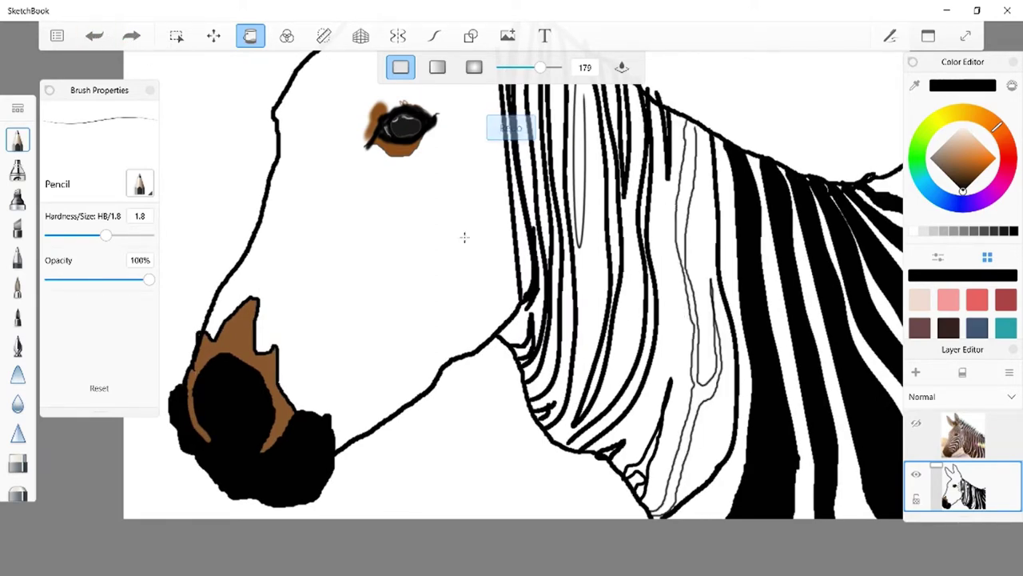
# Trace the thin faint stripe and the adjacent white stripe's front edge at the lower neck with the pencil, checking them against the reference photo.
pyautogui.click(917, 424)
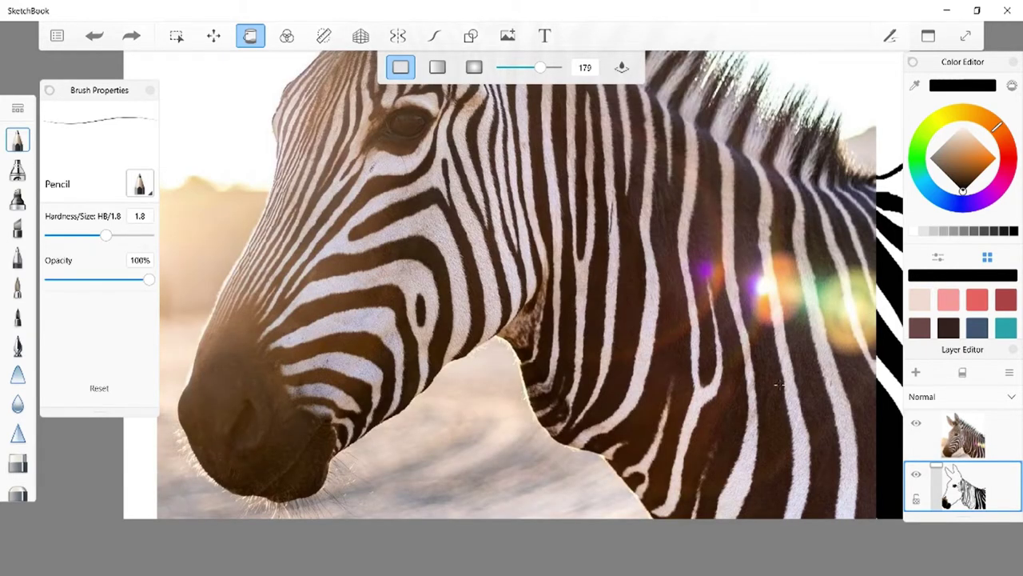
pyautogui.click(253, 38)
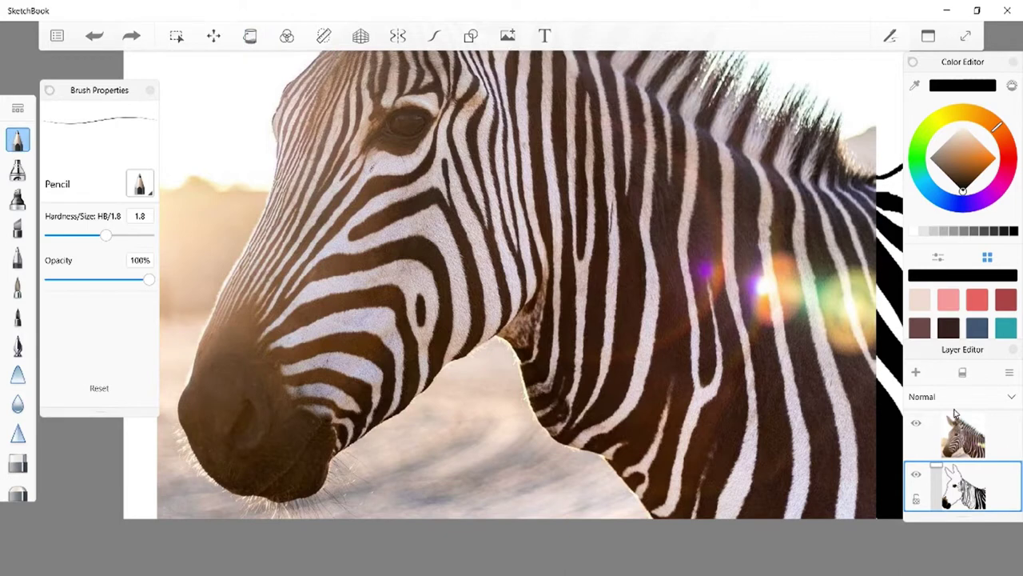
pyautogui.click(917, 424)
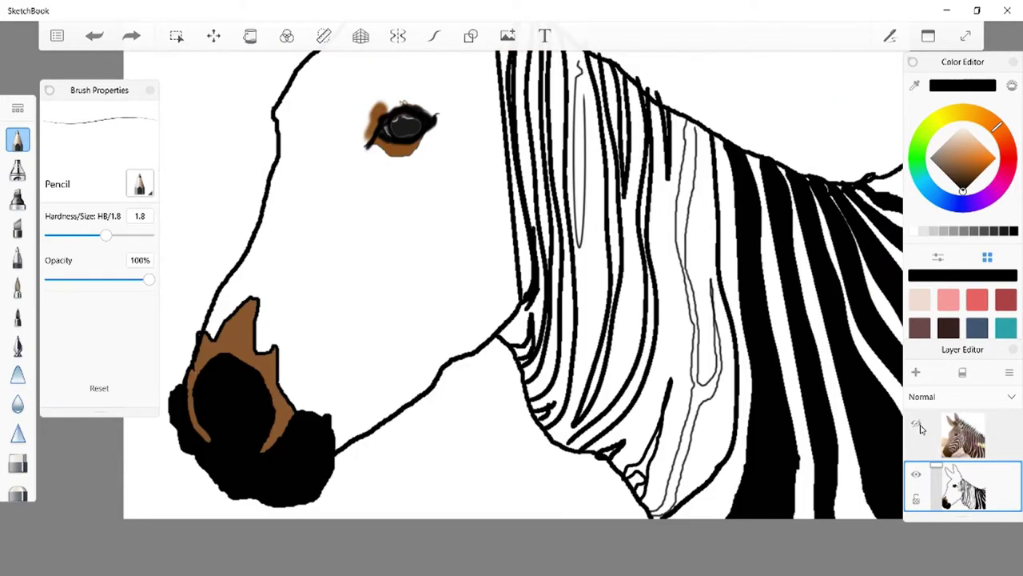
pyautogui.click(918, 425)
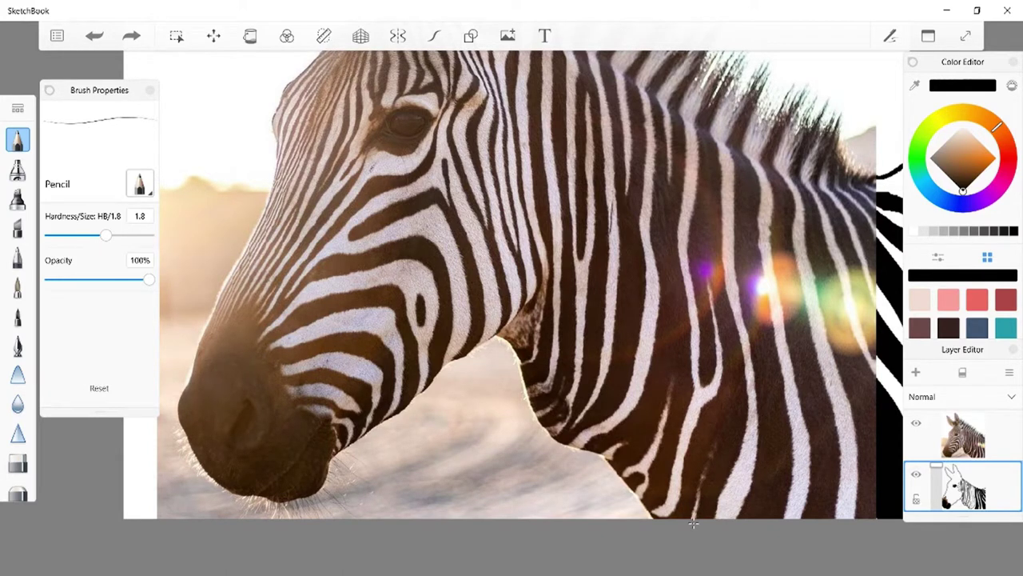
pyautogui.moveTo(693, 524); pyautogui.dragTo(718, 453)
pyautogui.click(917, 423)
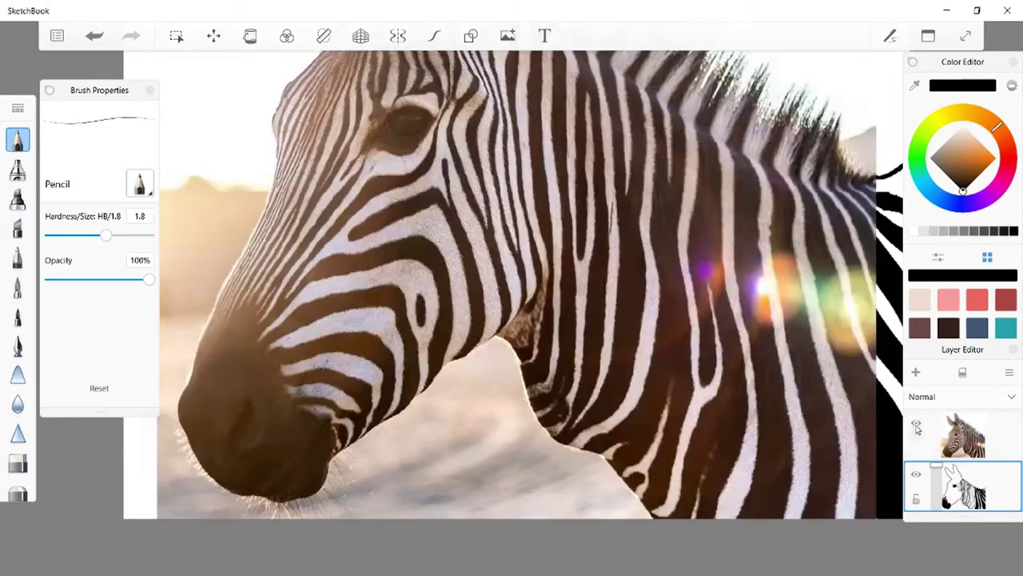
pyautogui.click(917, 424)
pyautogui.click(915, 424)
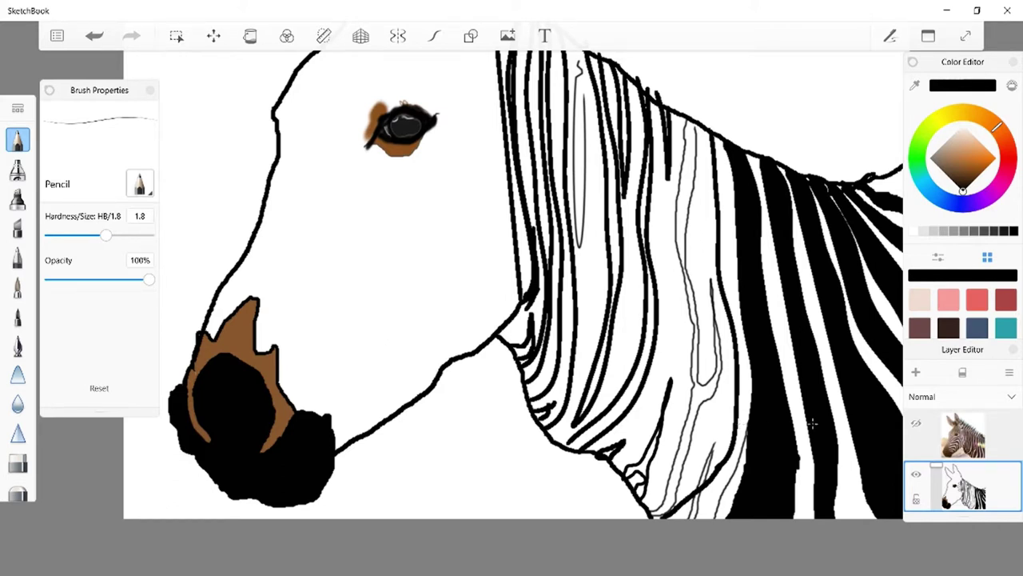
pyautogui.click(917, 425)
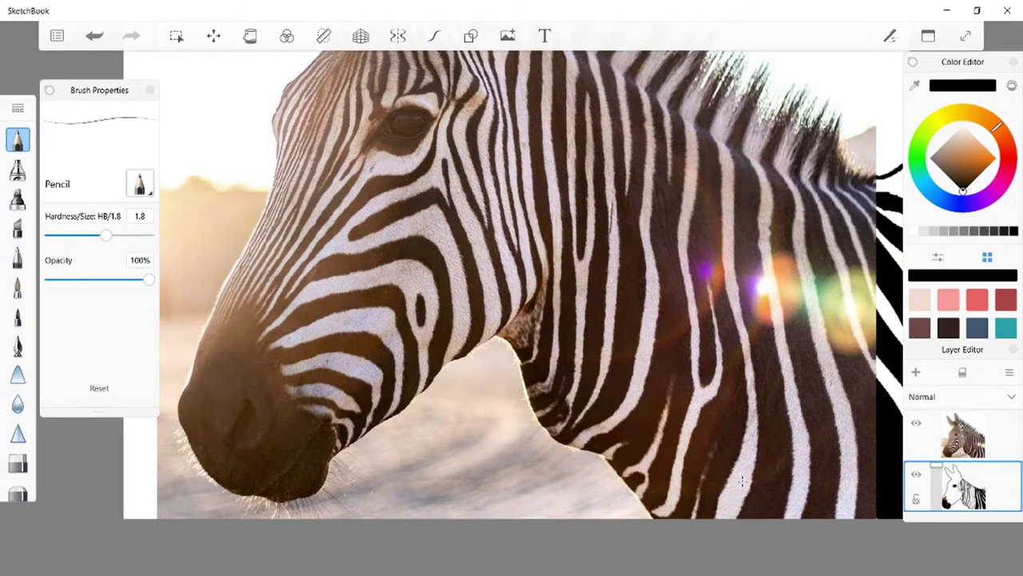
pyautogui.click(916, 427)
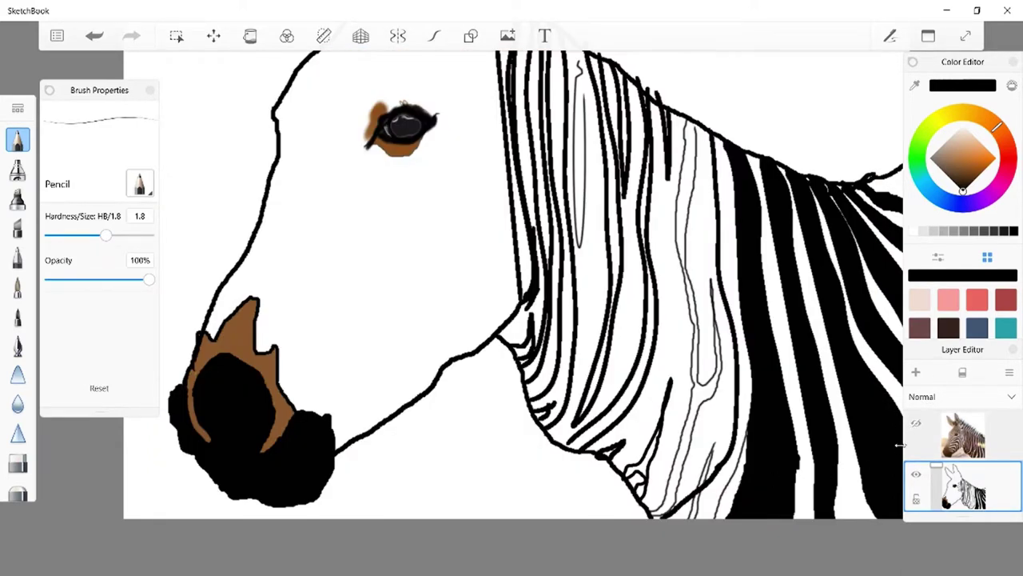
pyautogui.click(917, 425)
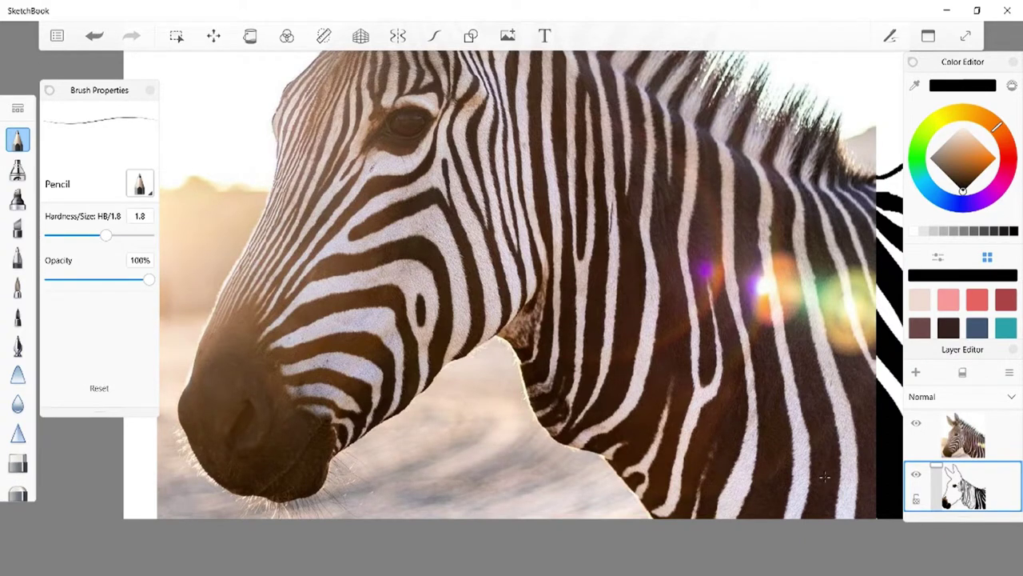
pyautogui.click(917, 427)
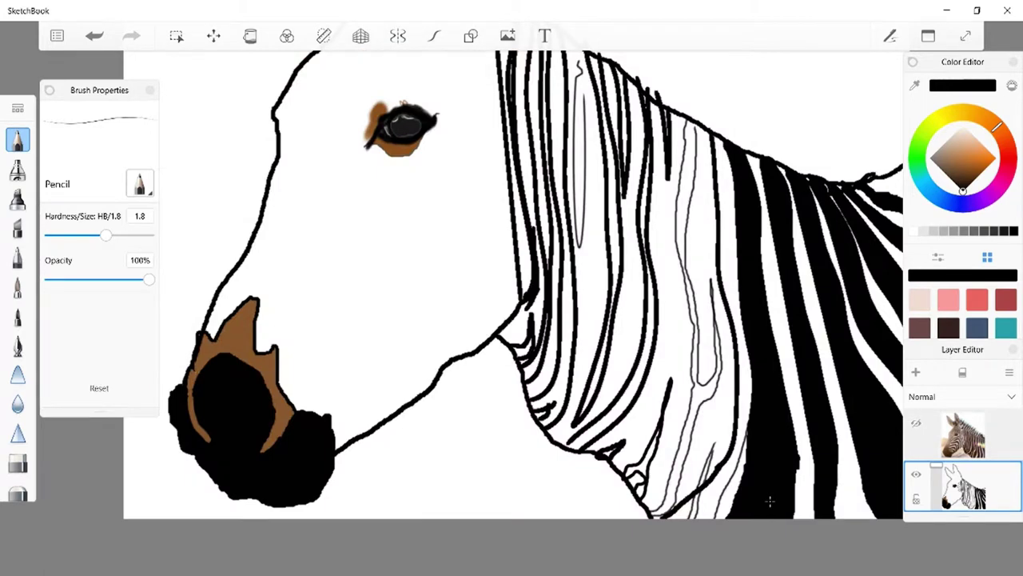
# Compare the neck stripes with the reference photo, hide the photo again and switch to the Hard Eraser.
pyautogui.click(917, 427)
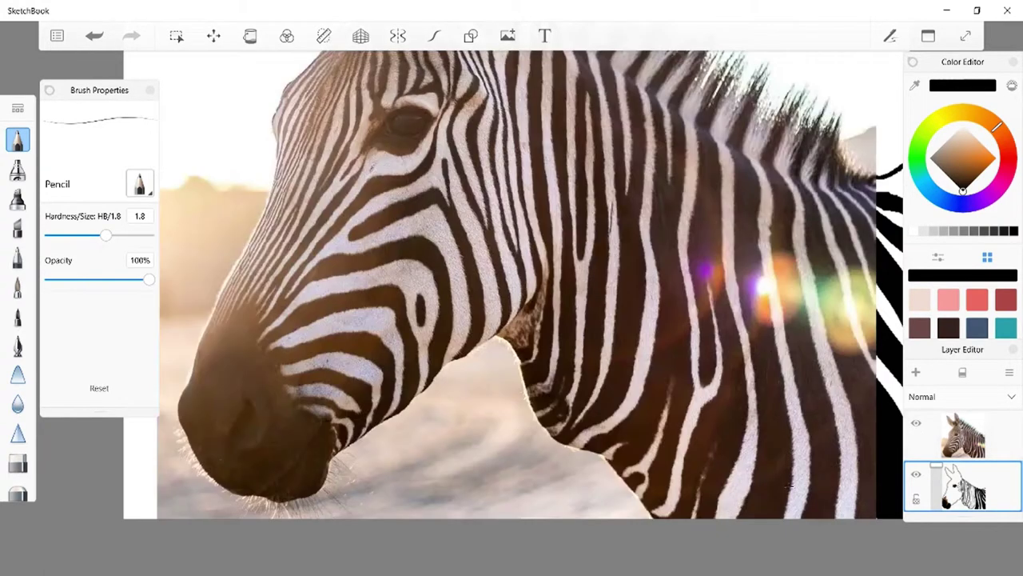
pyautogui.click(917, 424)
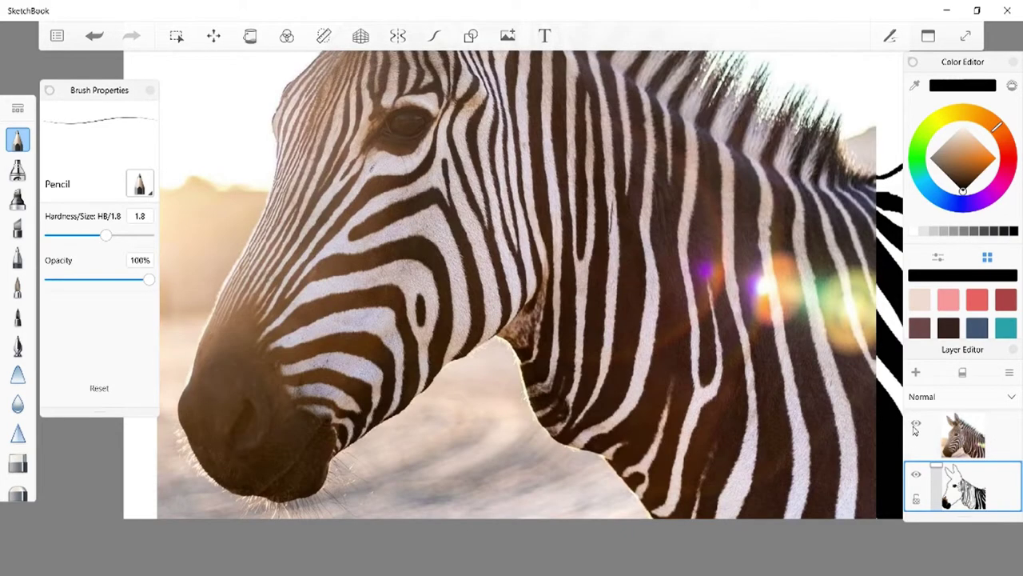
pyautogui.click(917, 425)
pyautogui.click(916, 424)
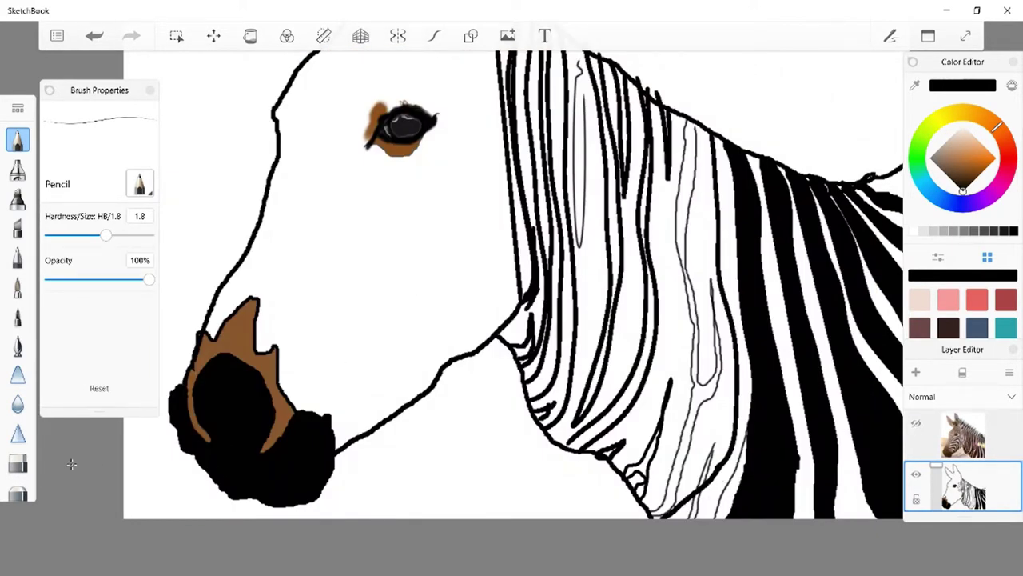
pyautogui.click(18, 464)
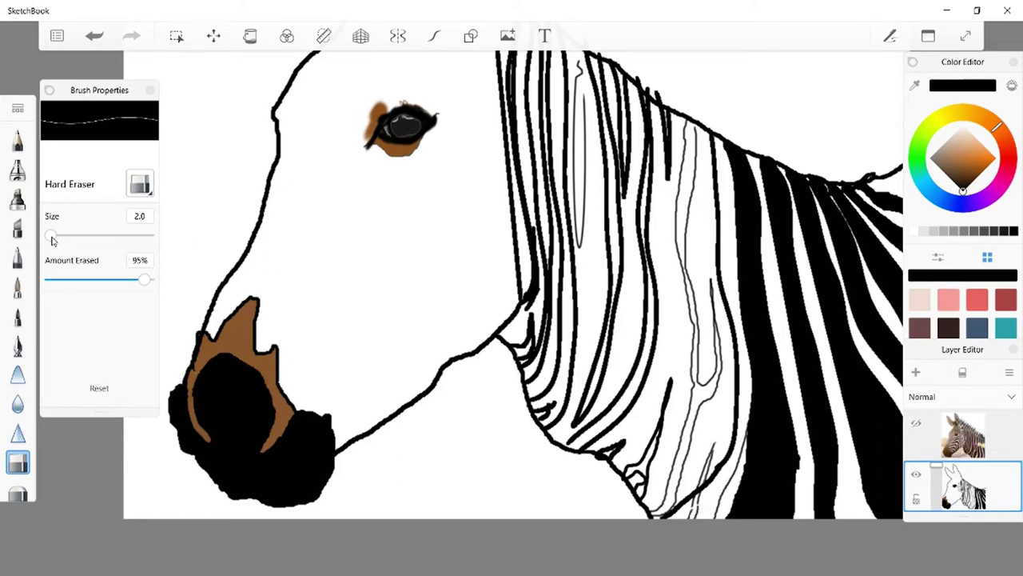
# Try to erase the pencil lines at the base of the neck with a 72.7 eraser size, and undo it.
pyautogui.moveTo(51, 240); pyautogui.dragTo(109, 237)
pyautogui.moveTo(672, 451); pyautogui.dragTo(697, 490)
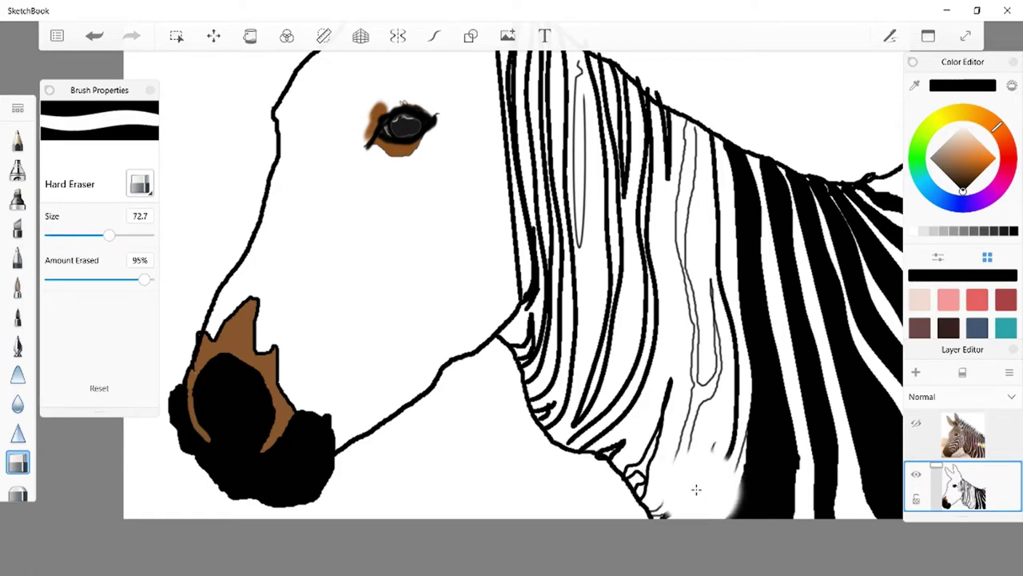
pyautogui.hotkey('ctrl', 'z')
# Erase the stray pencil lines beside the stripe at the base of the neck, using Hard Eraser sizes 13.9 and 2.0.
pyautogui.moveTo(109, 237); pyautogui.dragTo(64, 242)
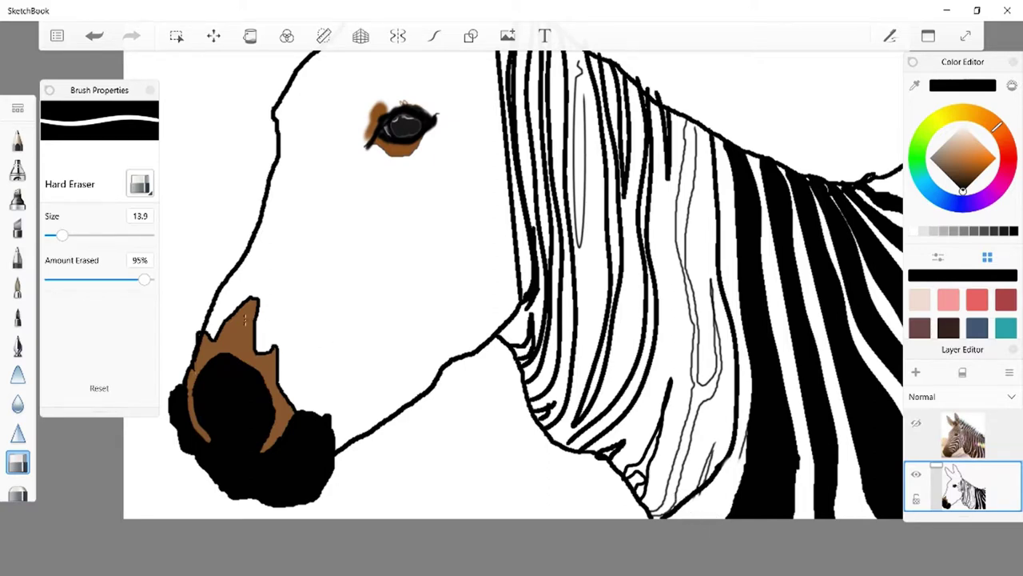
pyautogui.moveTo(61, 237); pyautogui.dragTo(51, 244)
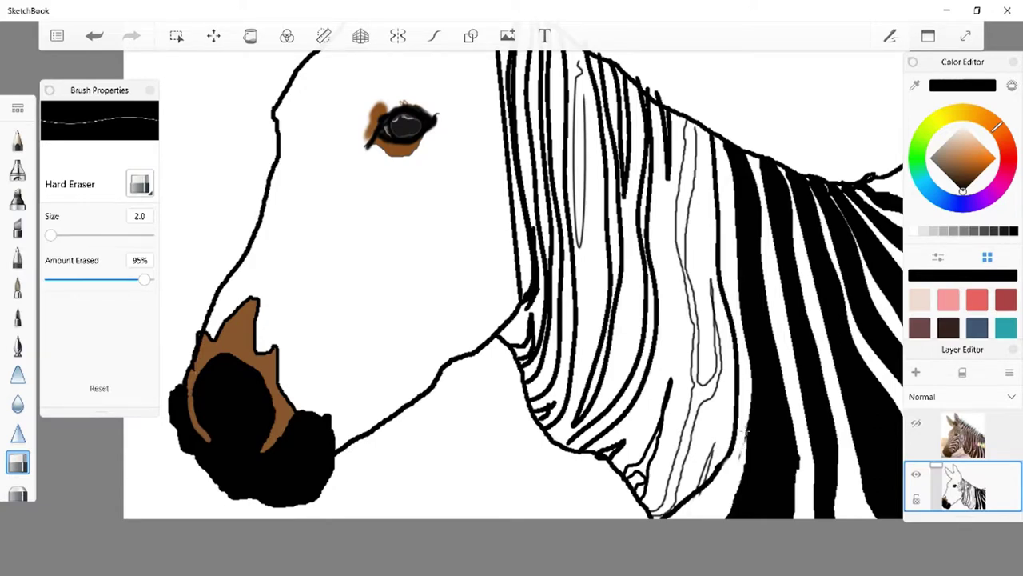
pyautogui.moveTo(742, 451); pyautogui.dragTo(746, 423)
# Flood-fill the wide outlined neck stripe with black, checking it against the reference photo, and undo the extra fill at its lower end.
pyautogui.click(917, 426)
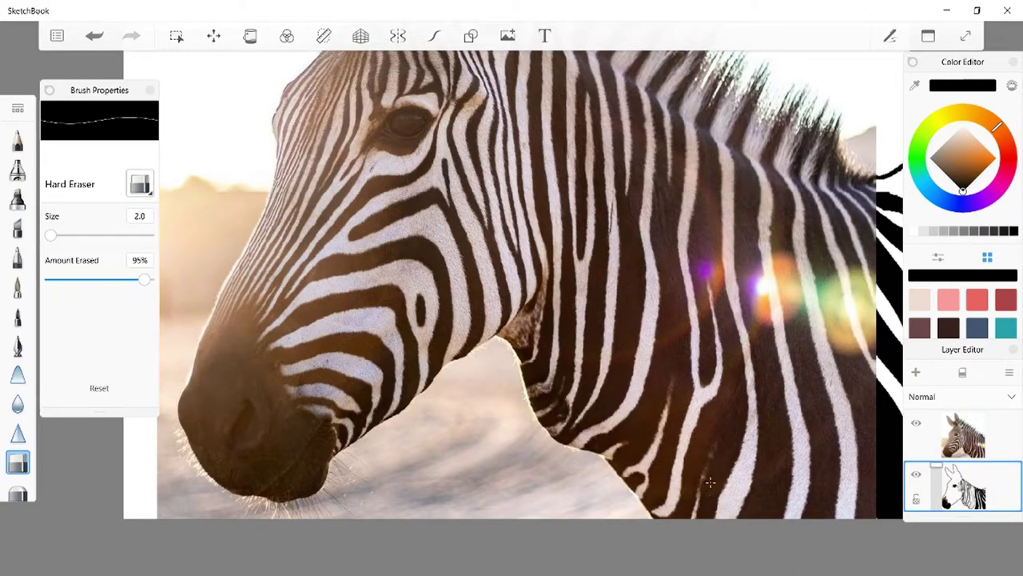
pyautogui.click(917, 425)
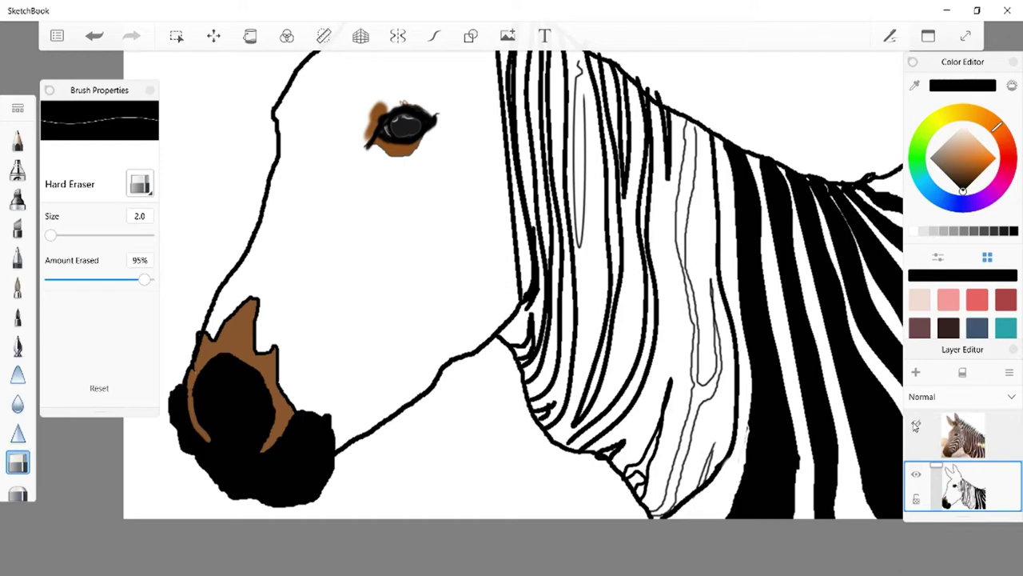
pyautogui.click(917, 426)
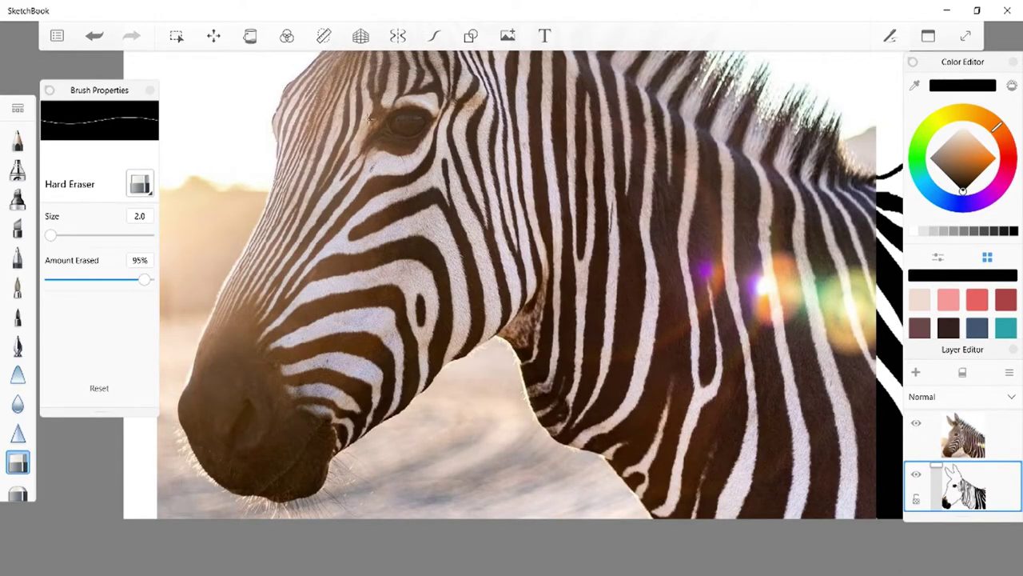
pyautogui.click(250, 41)
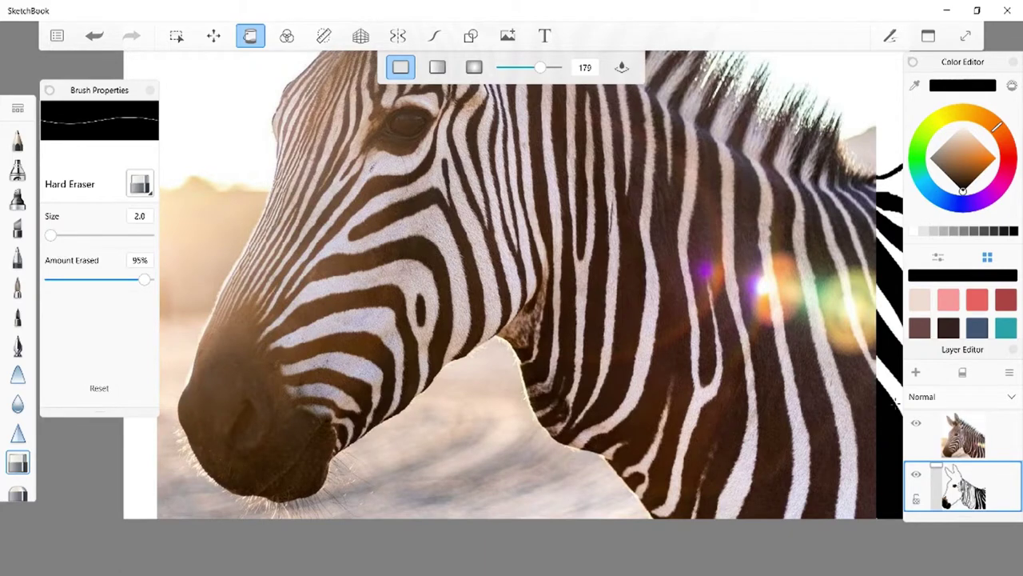
pyautogui.click(916, 423)
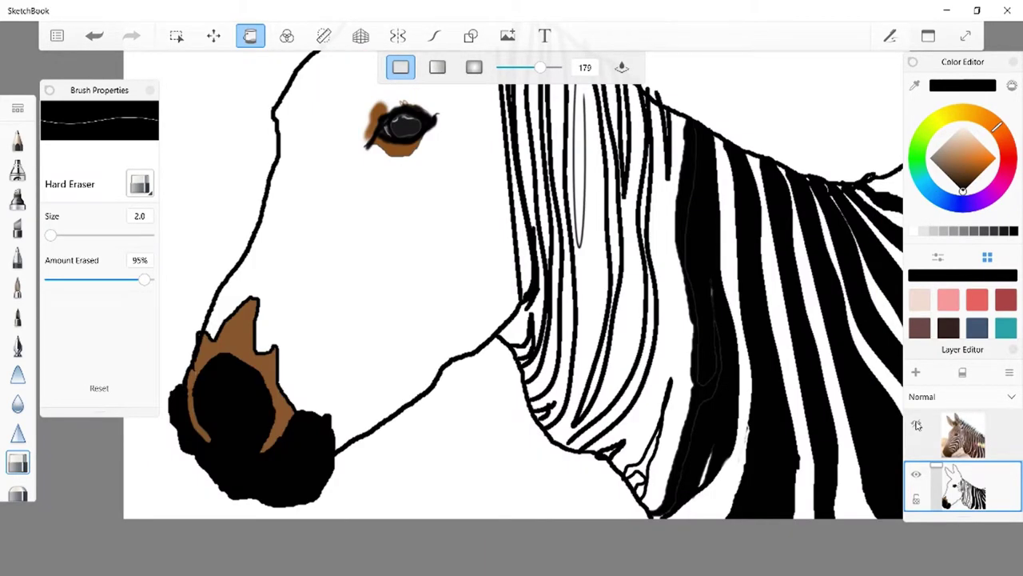
pyautogui.click(917, 424)
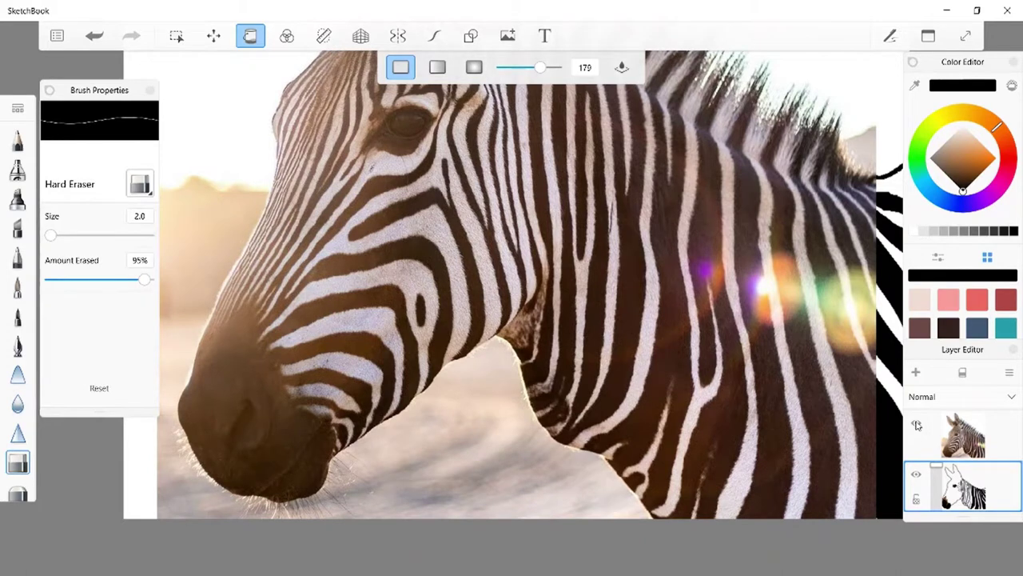
pyautogui.click(917, 425)
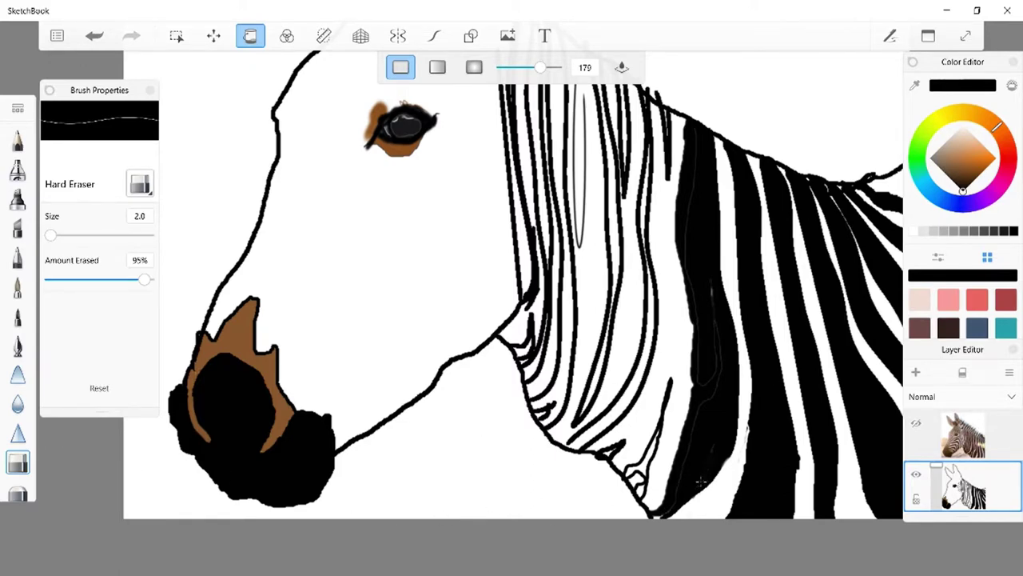
pyautogui.click(95, 36)
pyautogui.click(249, 44)
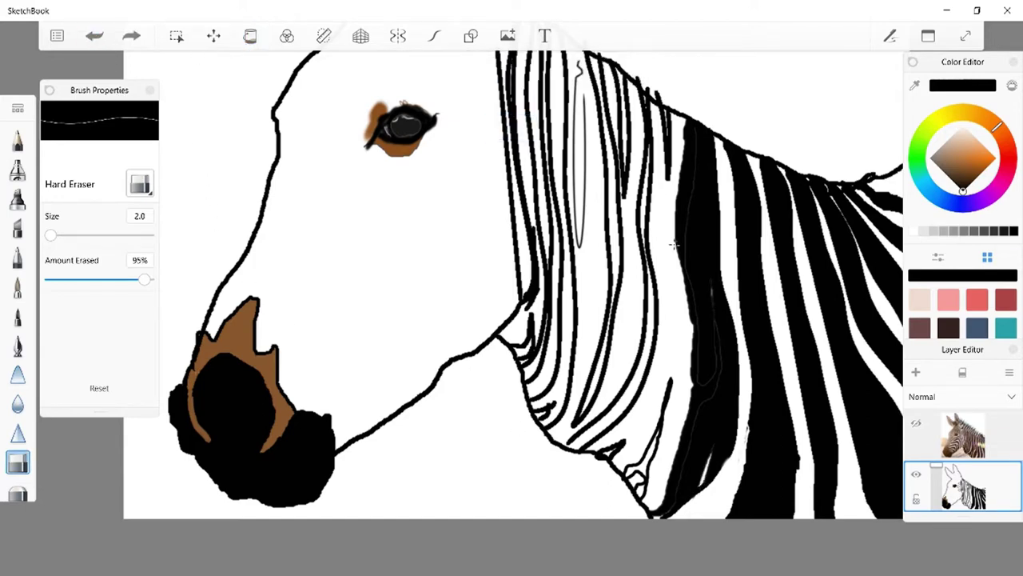
# Retouch the gap at the filled stripe's lower end with white pencil, and draw a black pencil edge beside it.
pyautogui.click(923, 232)
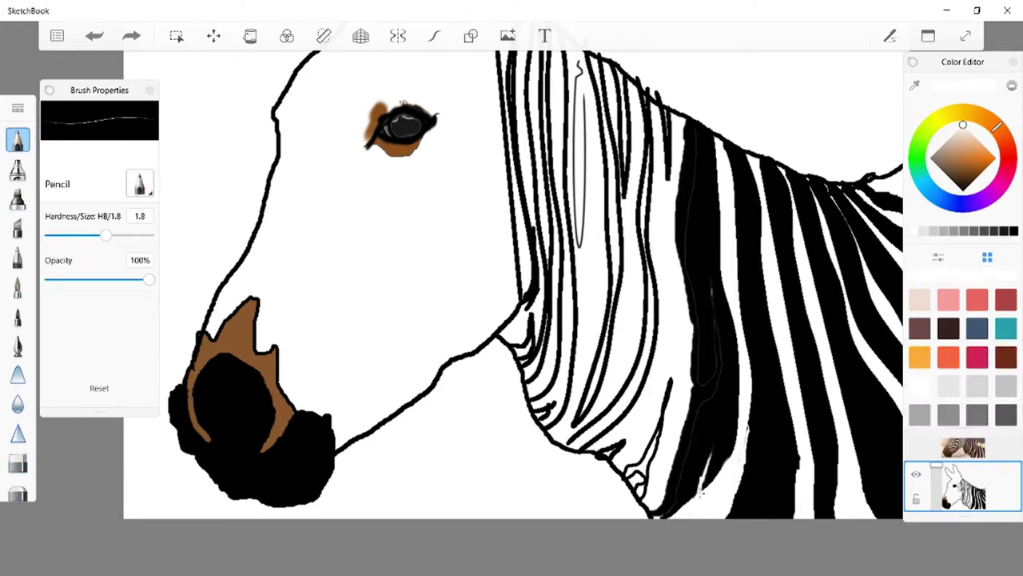
pyautogui.moveTo(698, 497); pyautogui.dragTo(710, 460)
pyautogui.click(1013, 231)
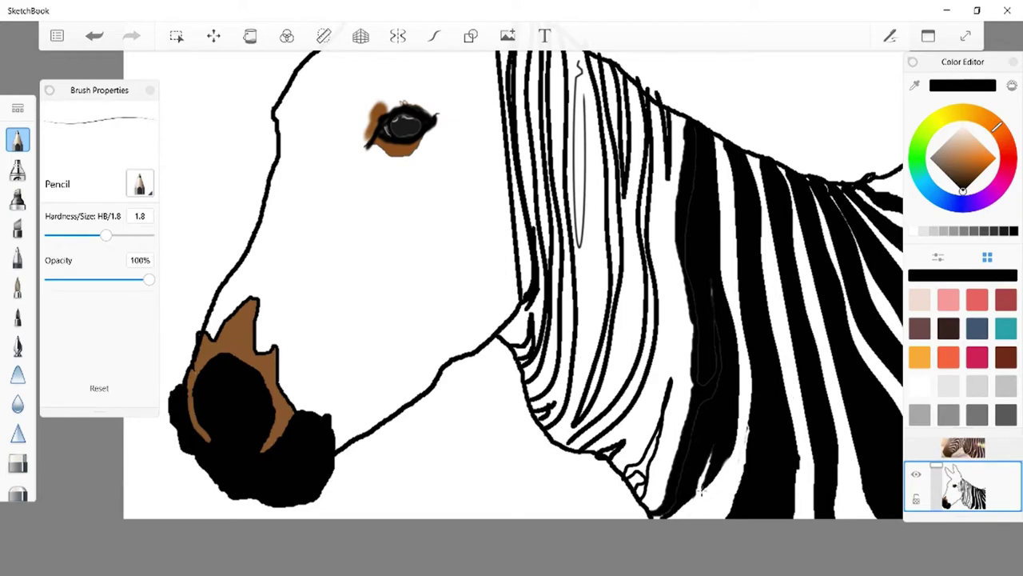
pyautogui.moveTo(701, 485); pyautogui.dragTo(695, 512)
# Try to flood-fill the area beside the new pencil edge with black, and undo the fill.
pyautogui.click(250, 35)
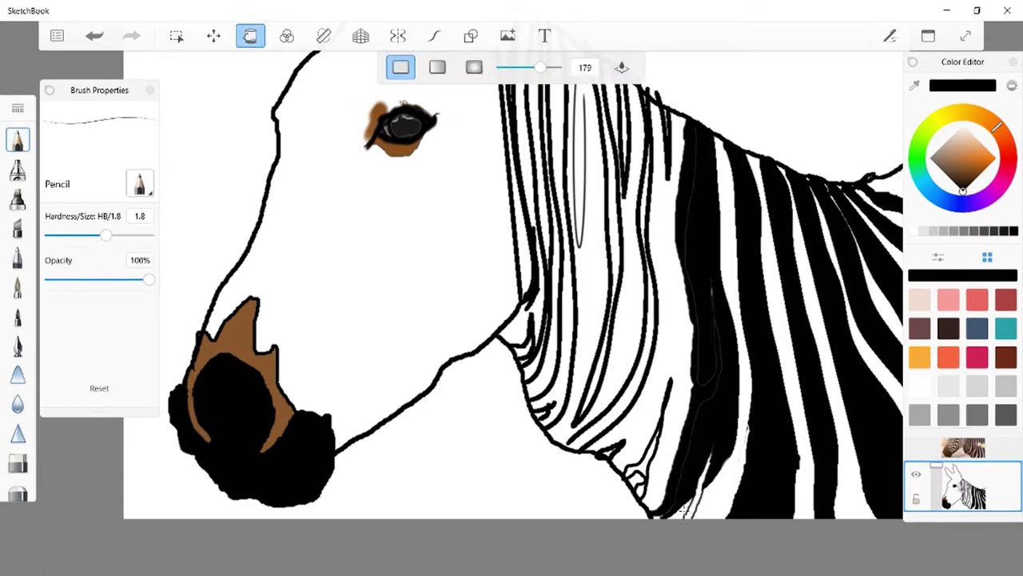
pyautogui.click(712, 496)
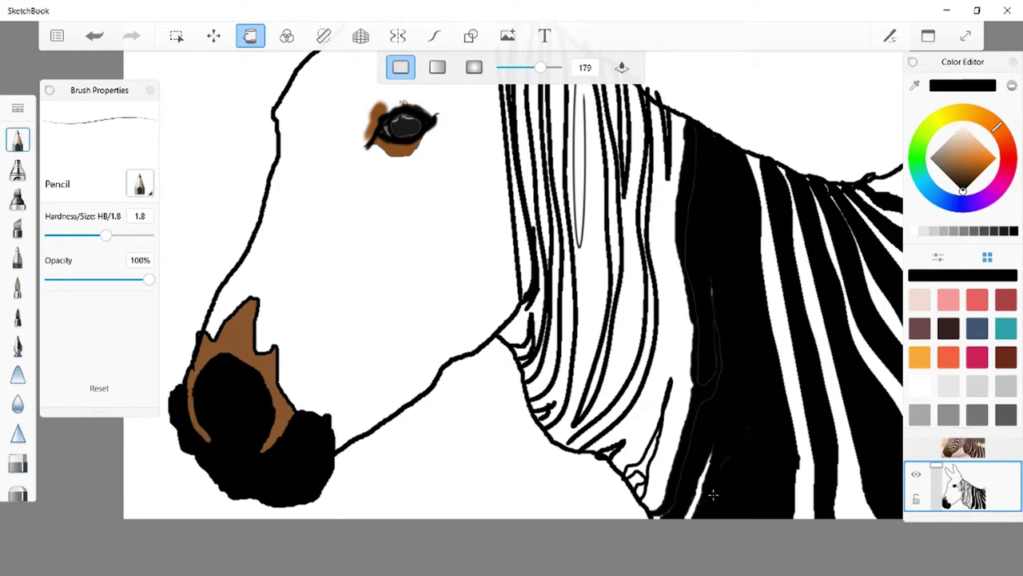
pyautogui.click(94, 35)
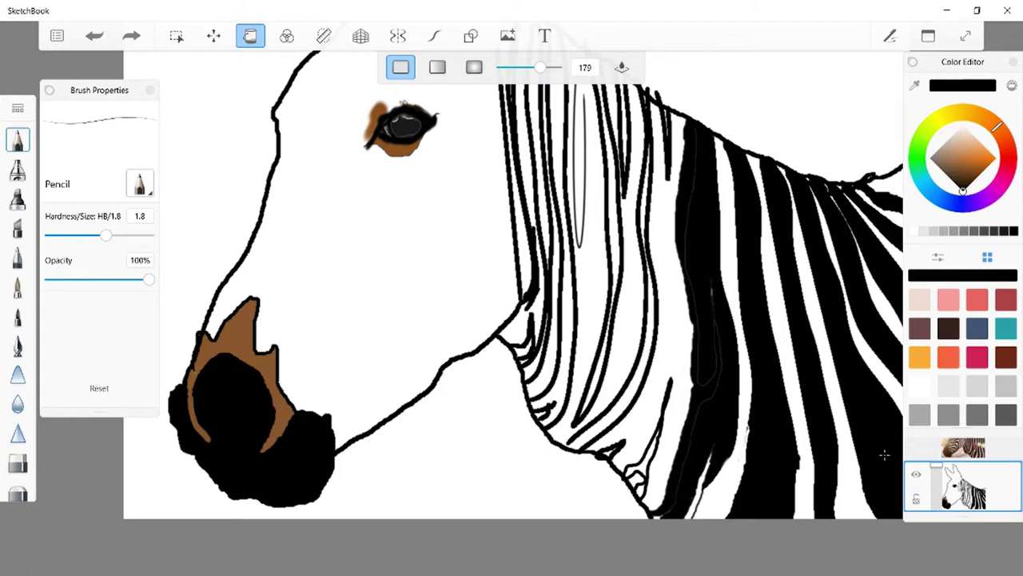
pyautogui.click(251, 42)
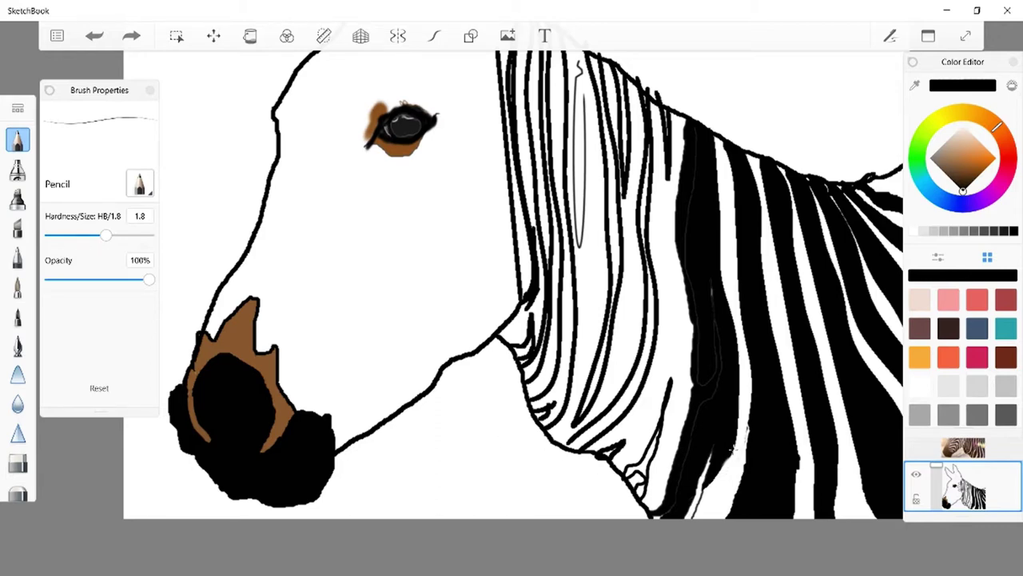
# Close the outline of the narrow stripe at the base of the neck with a black pencil line and fill it black.
pyautogui.moveTo(734, 454); pyautogui.dragTo(713, 521)
pyautogui.click(250, 36)
pyautogui.click(717, 491)
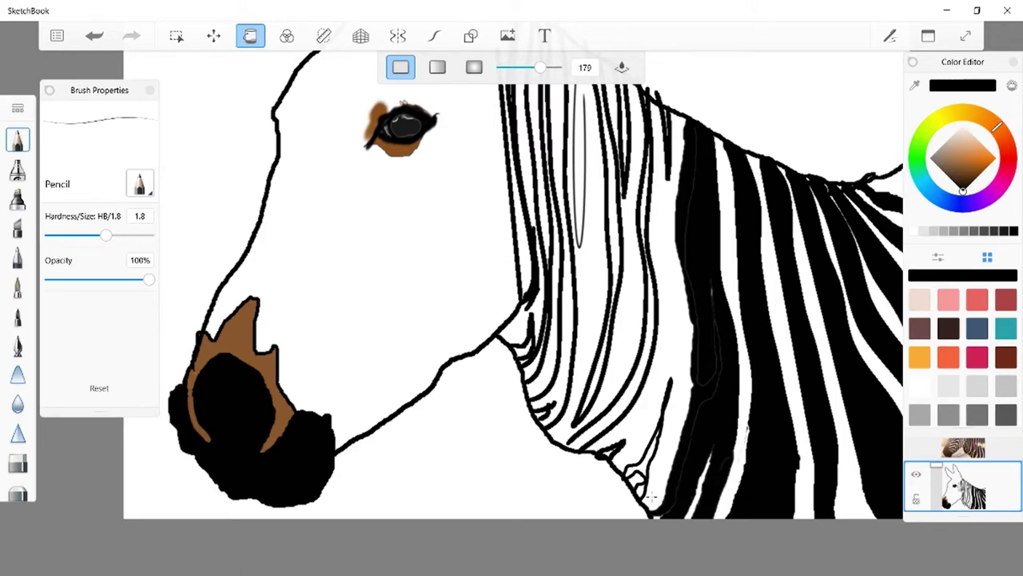
# Check the reference photo layer and try to fill the area beside the lower neck stripe with that layer active and hidden.
pyautogui.click(930, 456)
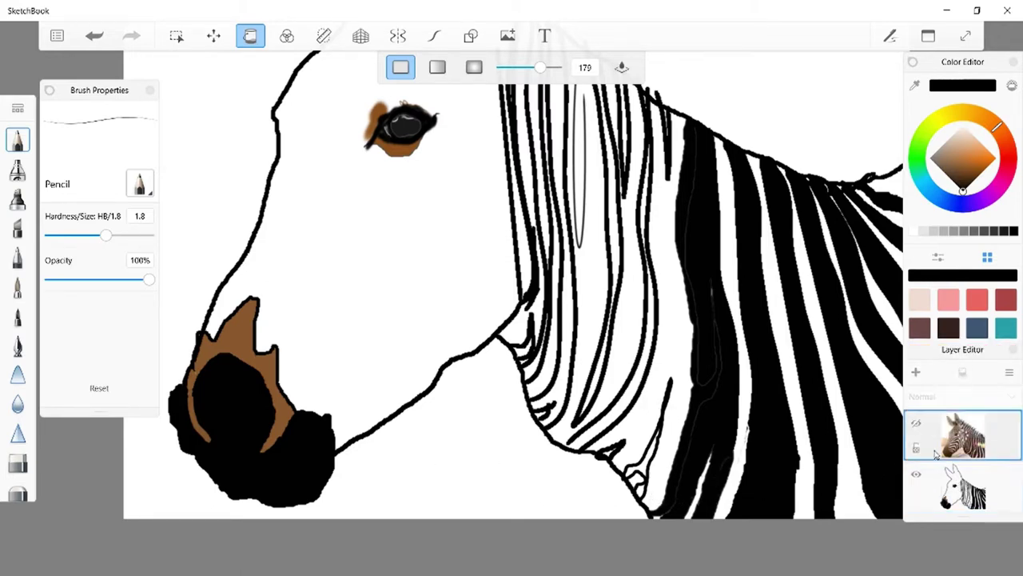
pyautogui.click(917, 425)
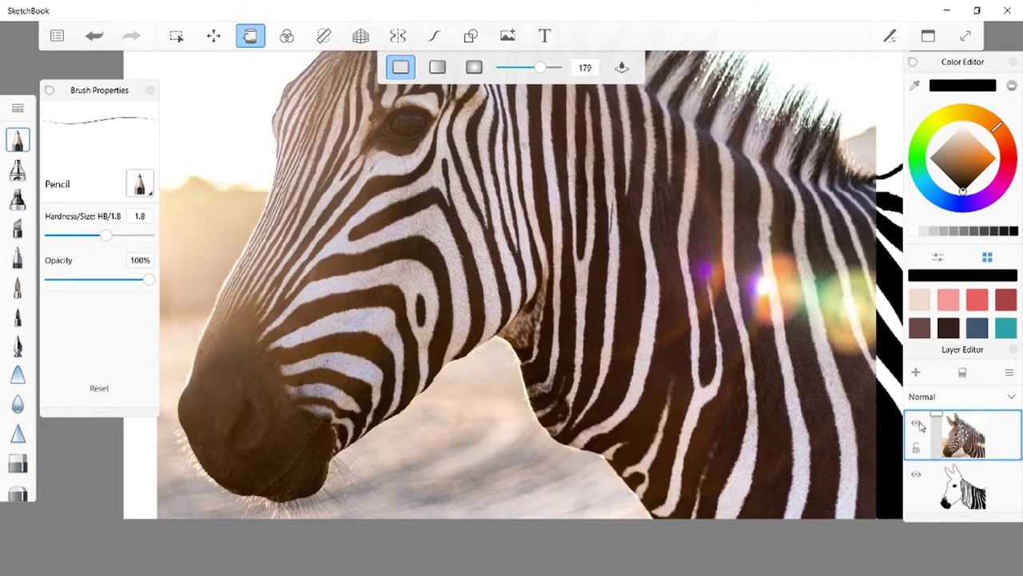
pyautogui.click(918, 425)
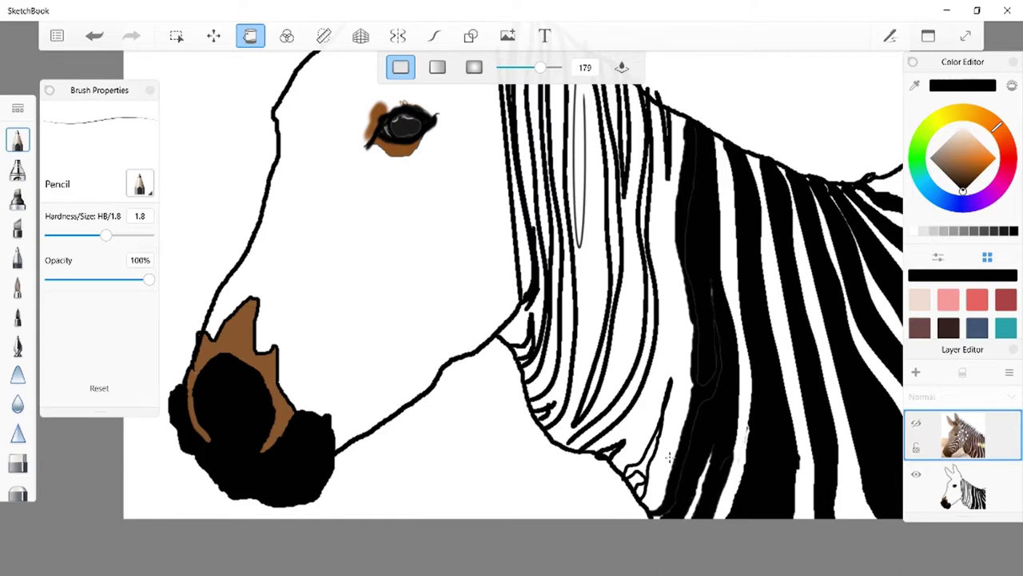
pyautogui.click(661, 375)
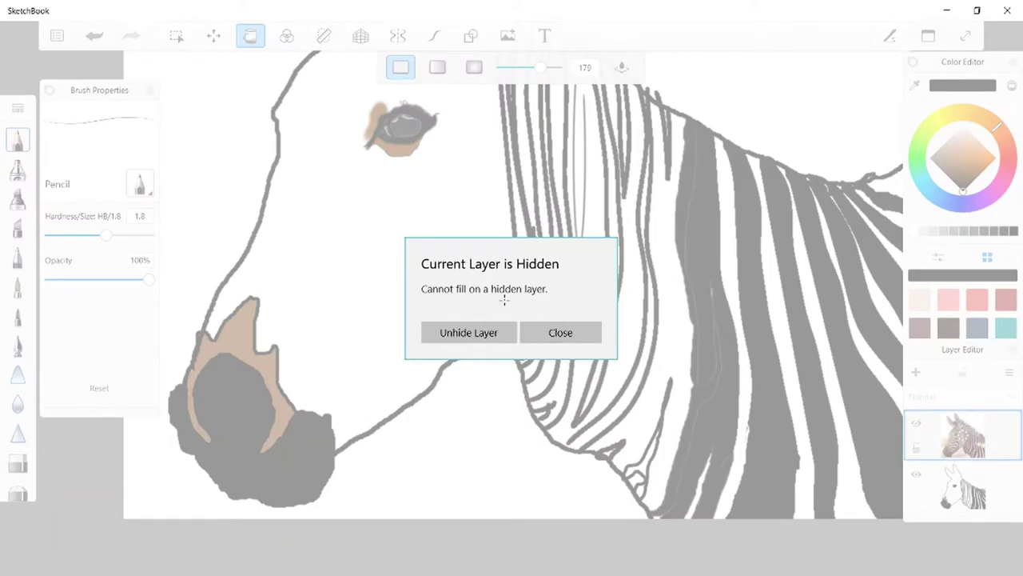
pyautogui.click(561, 332)
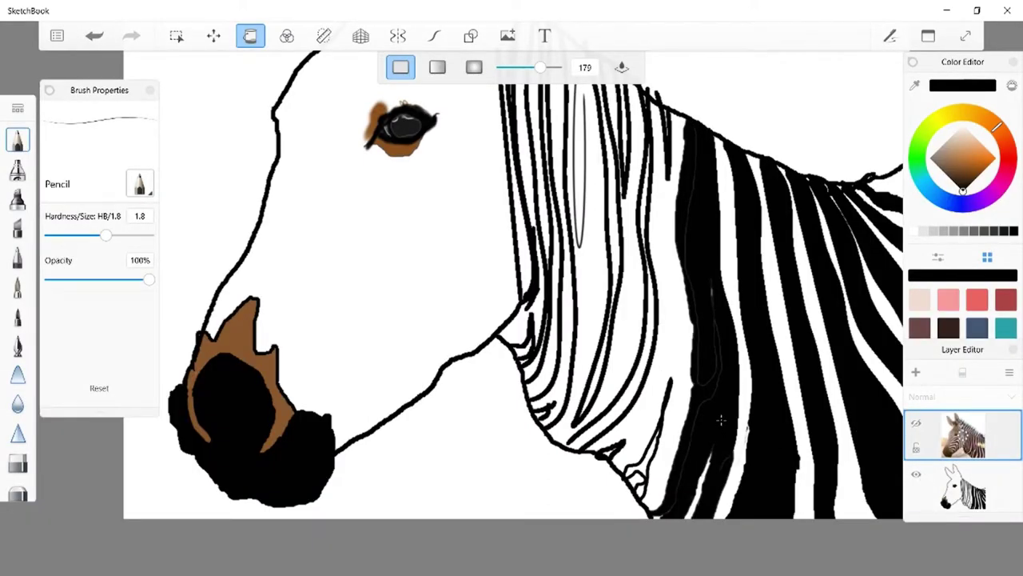
# Show and hide the reference photo repeatedly to compare its neck stripes with the drawn ones, leaving the photo hidden.
pyautogui.click(916, 425)
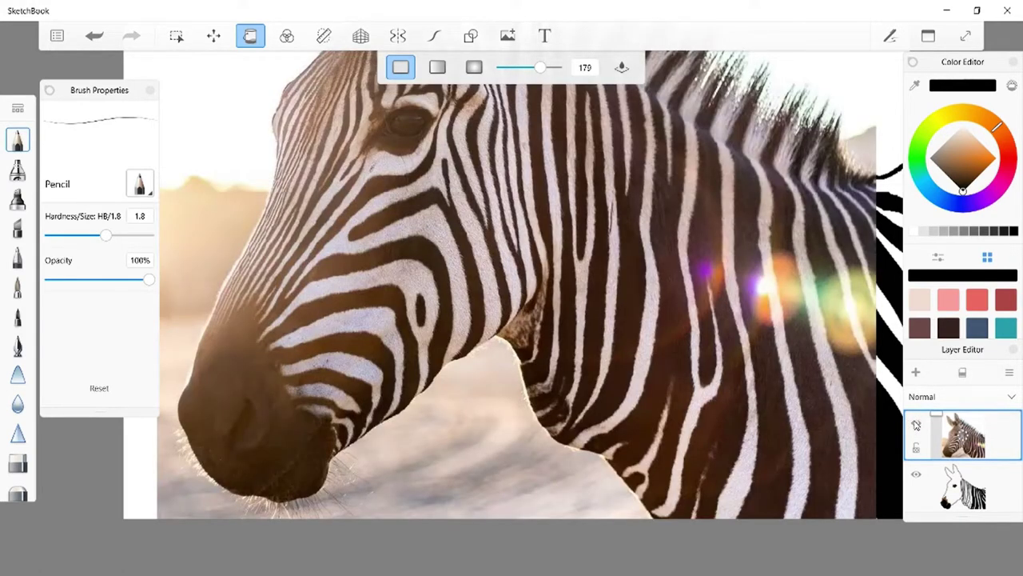
pyautogui.click(916, 424)
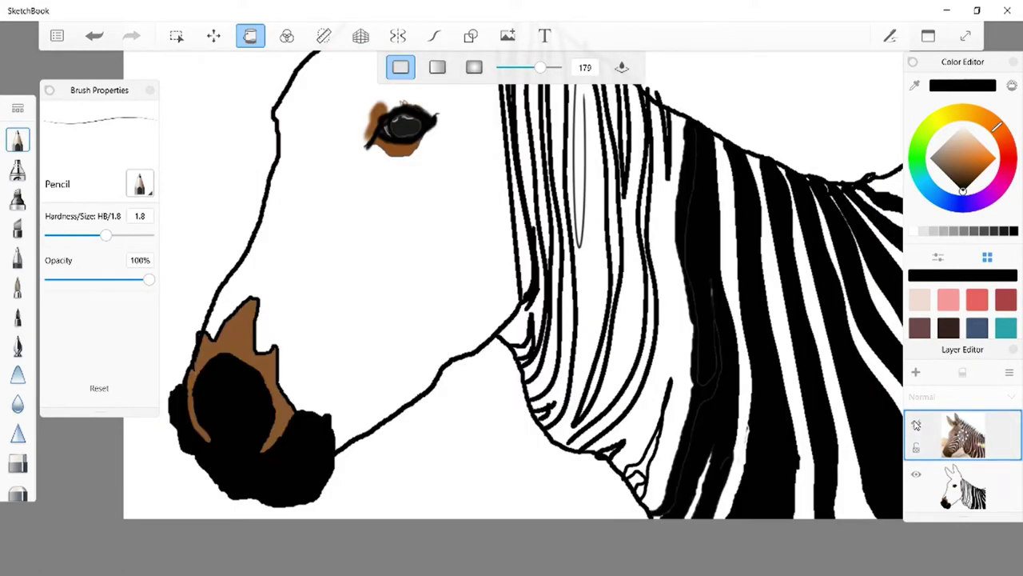
pyautogui.click(916, 425)
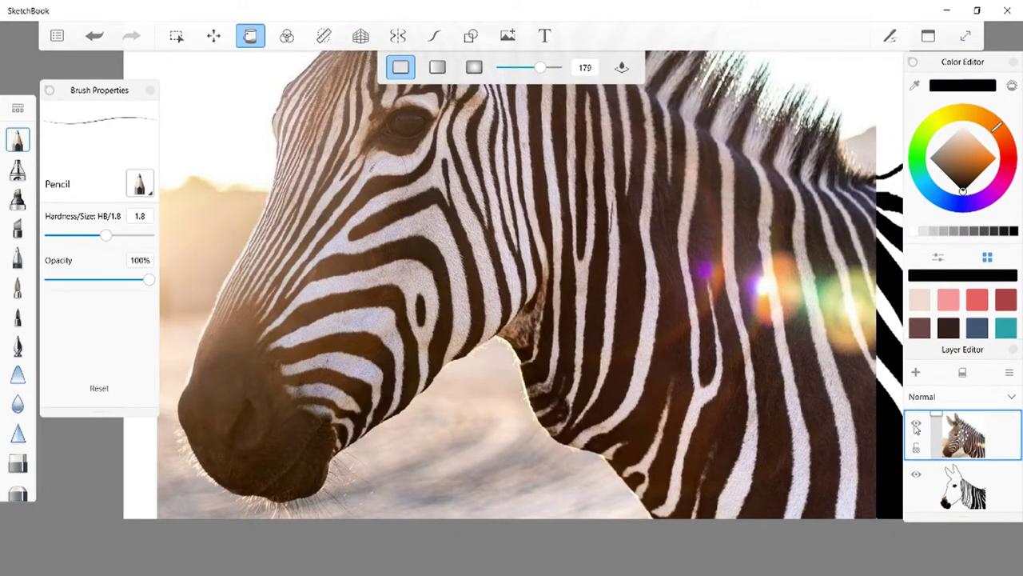
pyautogui.click(916, 424)
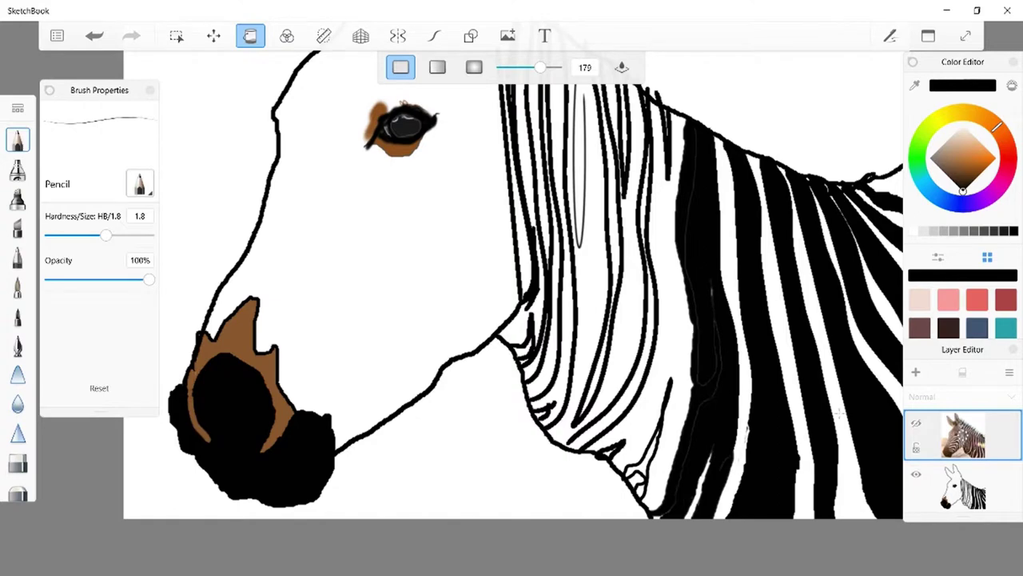
pyautogui.click(916, 425)
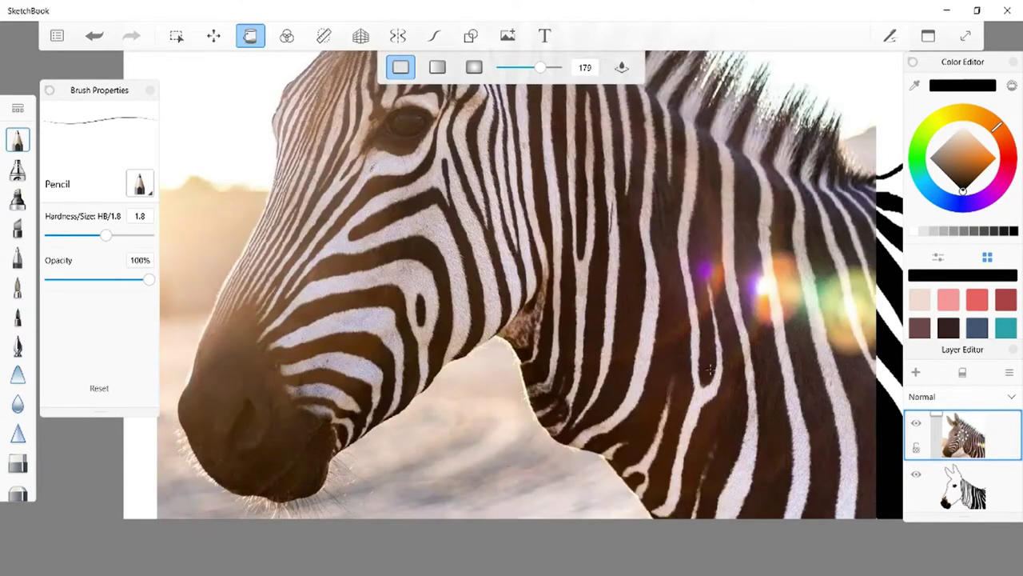
pyautogui.click(916, 425)
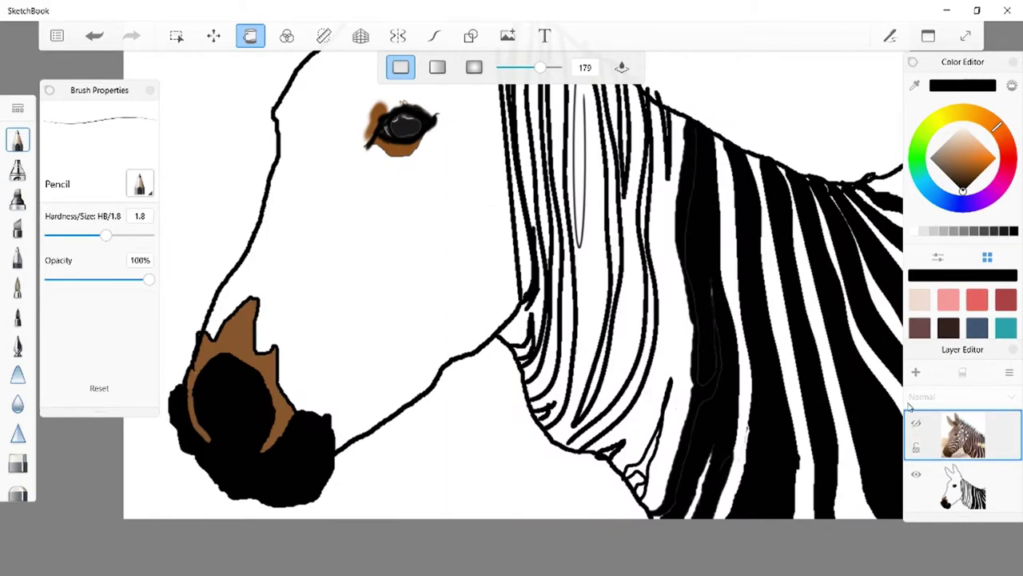
pyautogui.click(917, 423)
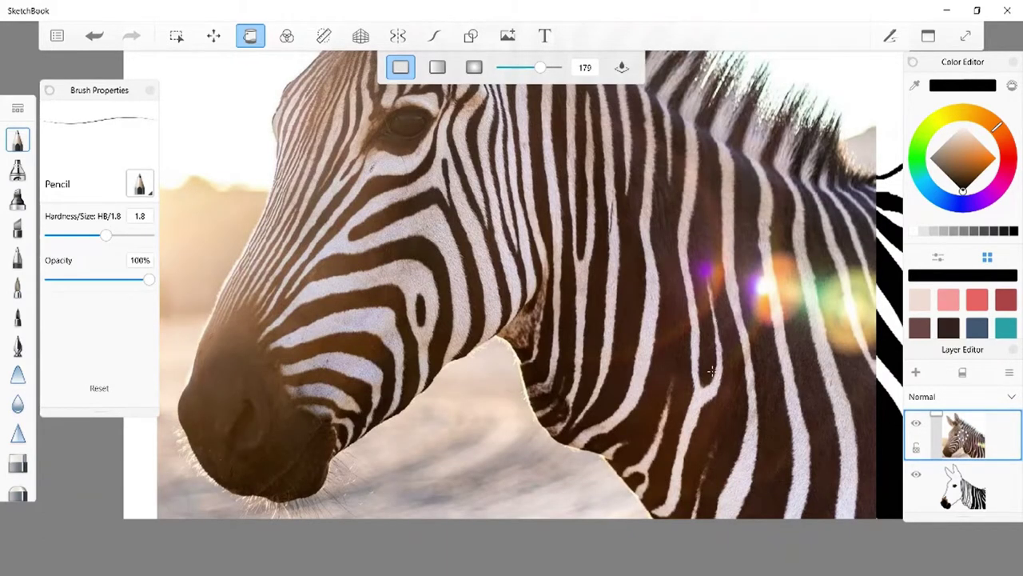
pyautogui.click(917, 425)
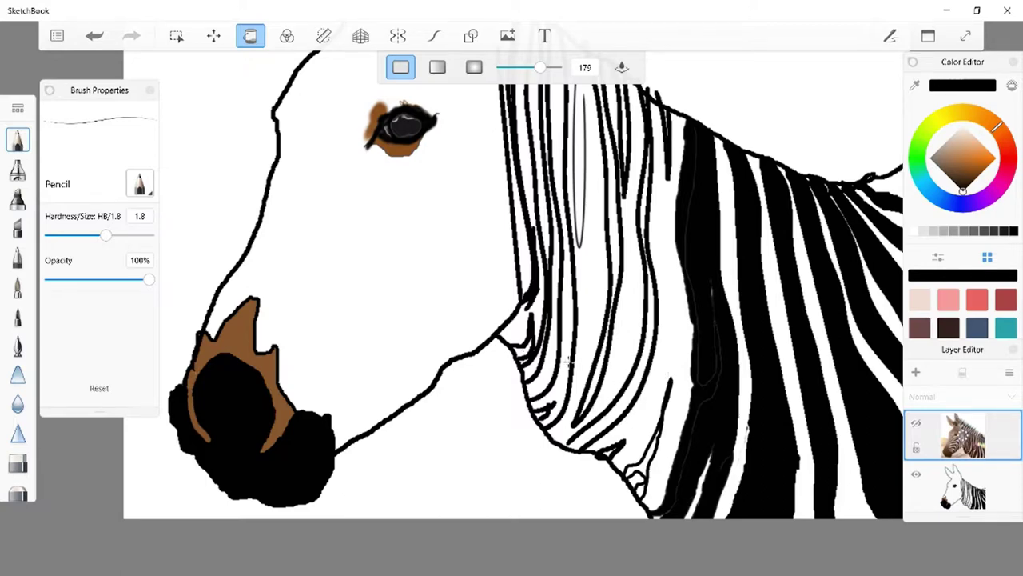
# Show the reference photo, try to flood-fill its lower neck stripe with black on the photo layer, and undo the fill.
pyautogui.click(917, 425)
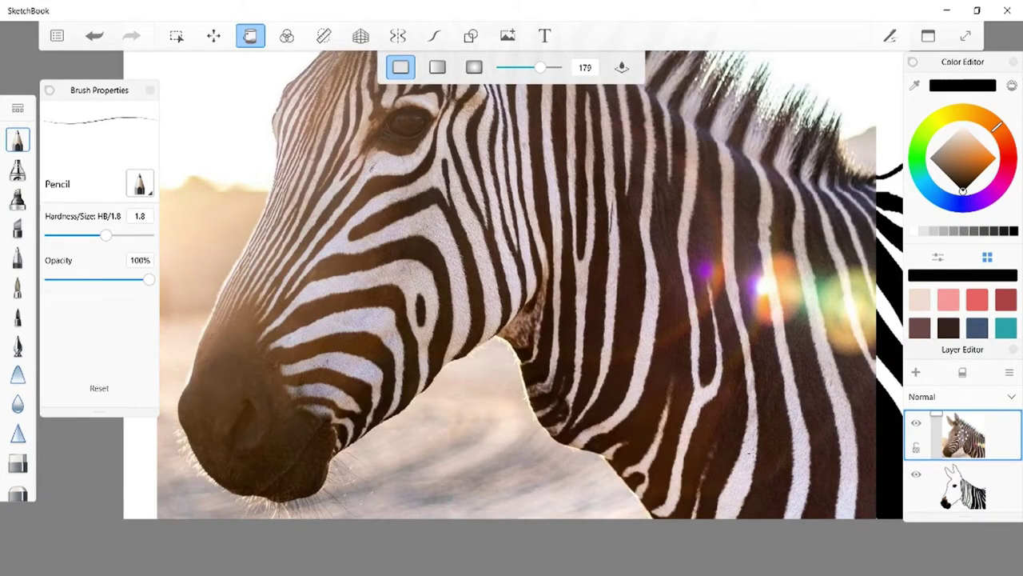
pyautogui.click(546, 381)
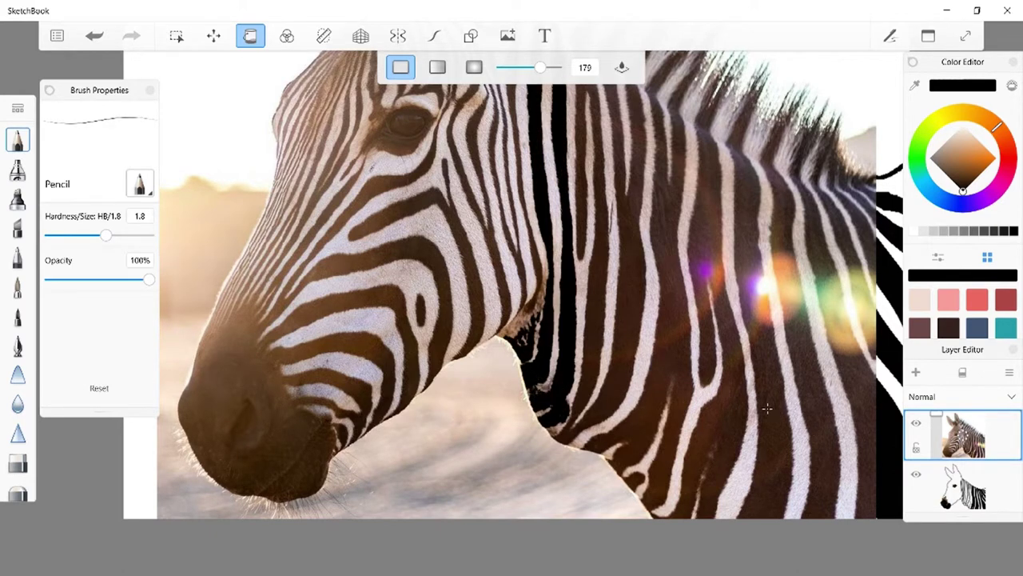
pyautogui.click(95, 36)
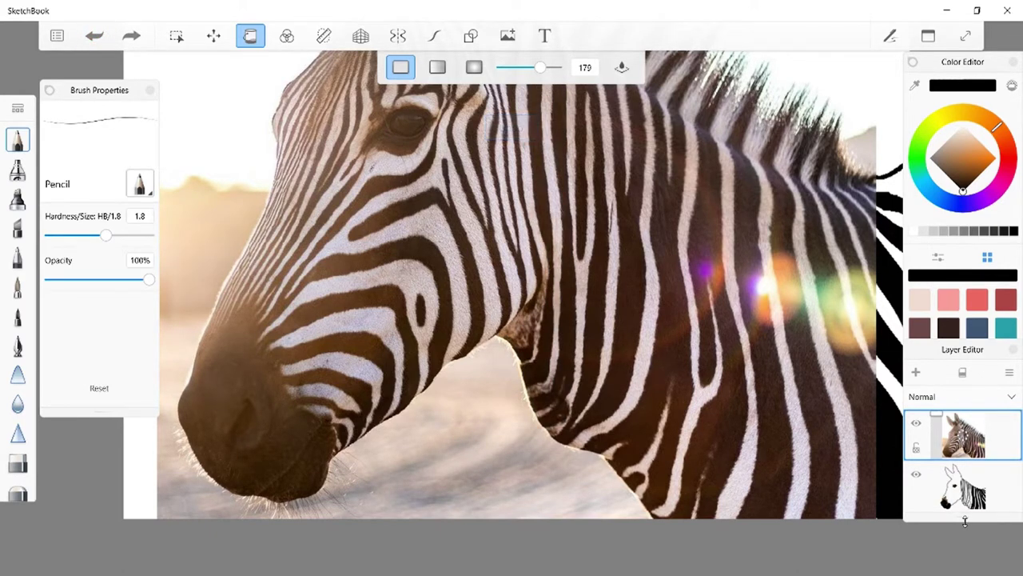
# Activate the drawing layer, try to fill the narrow stripe beside the throat with black, check it against the photo, and undo the fill.
pyautogui.click(947, 502)
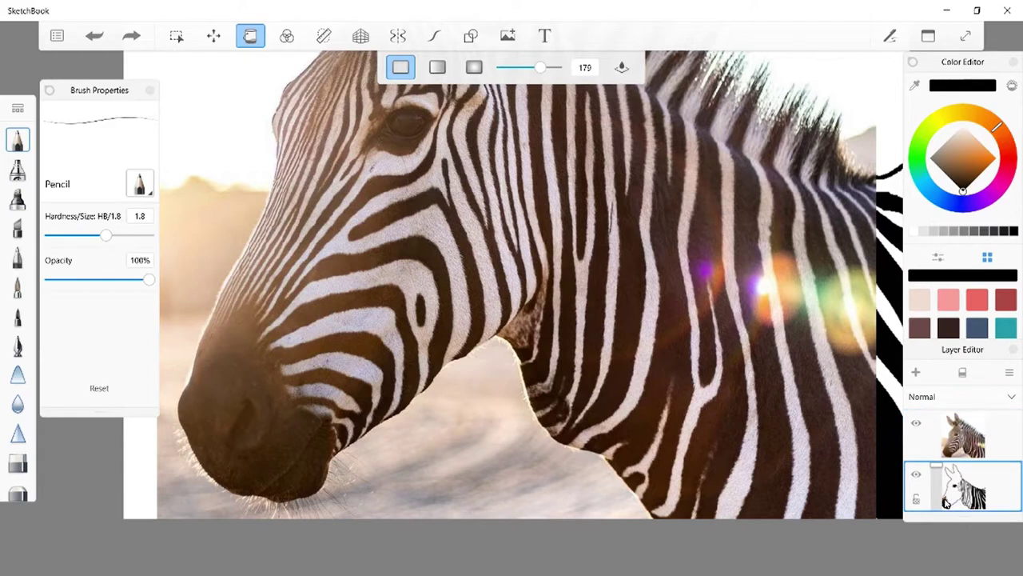
pyautogui.click(538, 380)
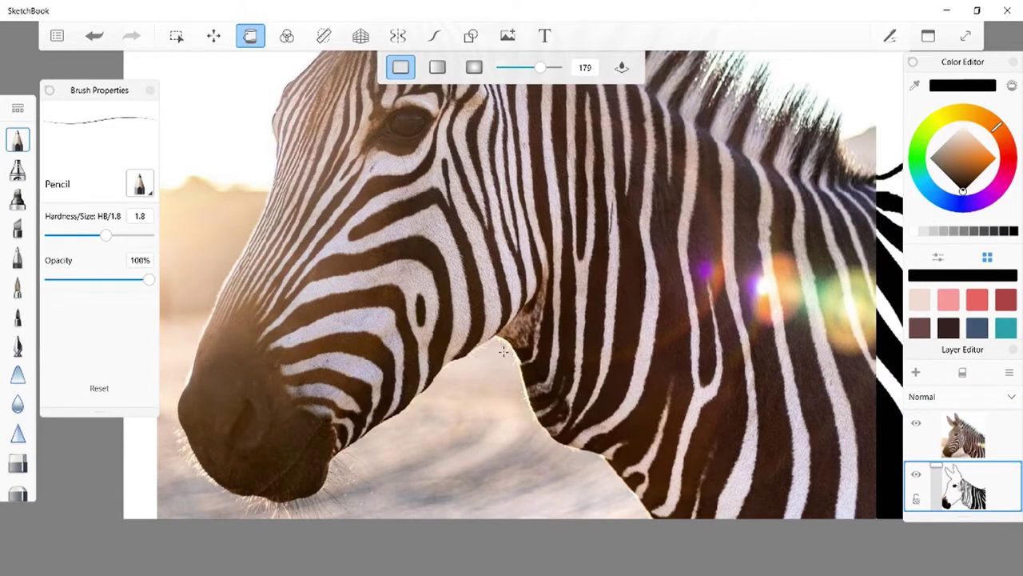
pyautogui.click(917, 425)
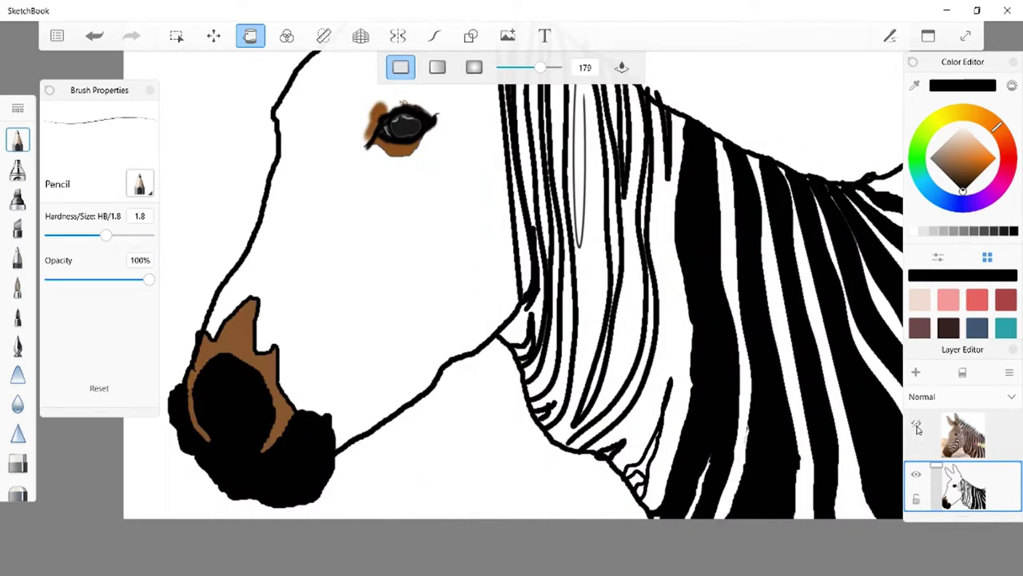
pyautogui.click(917, 427)
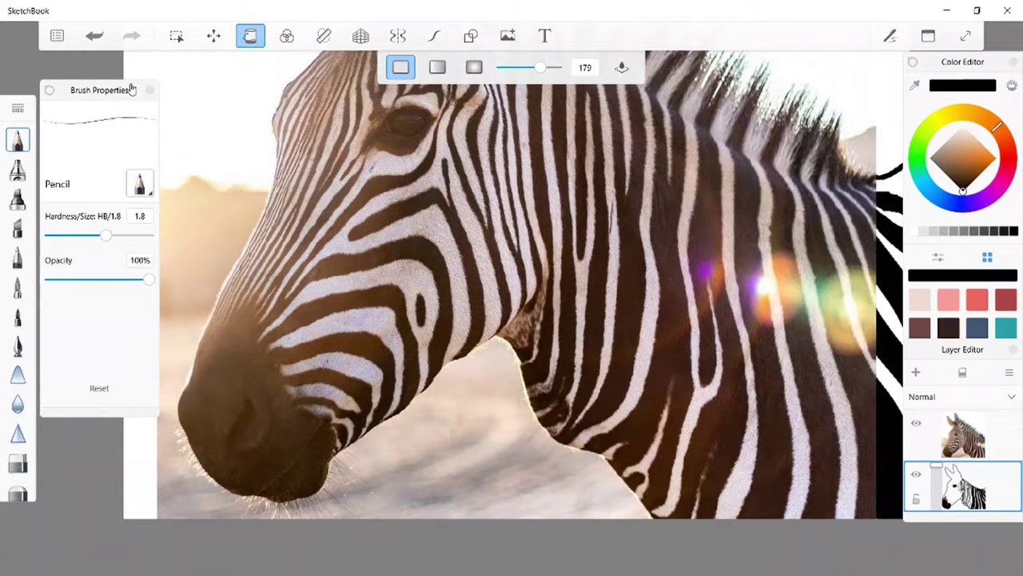
pyautogui.click(100, 40)
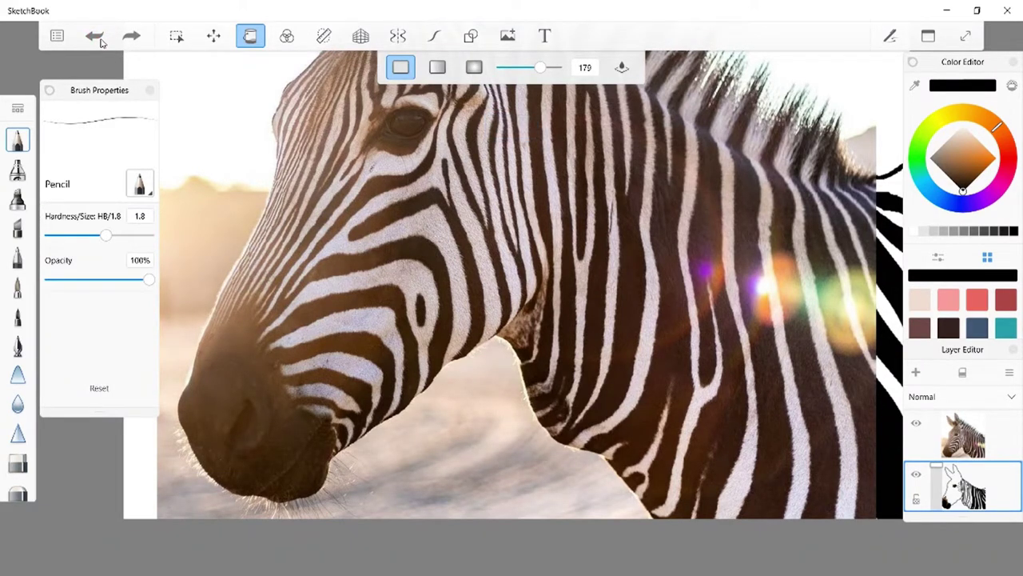
# Compare the drawing with the reference photo, try to fill the middle neck stripes with black while the photo is hidden, and undo the fill.
pyautogui.click(918, 427)
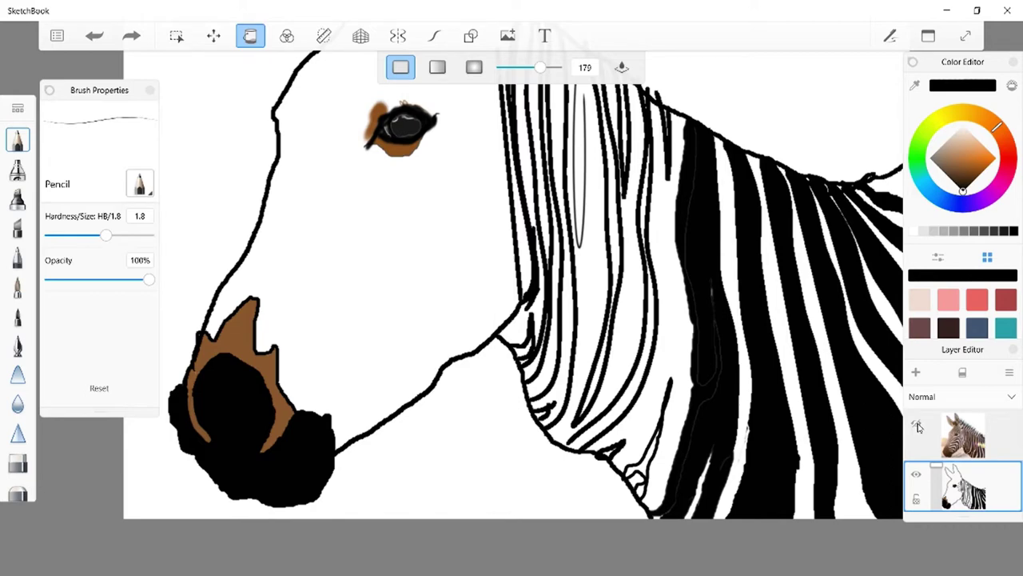
pyautogui.click(918, 427)
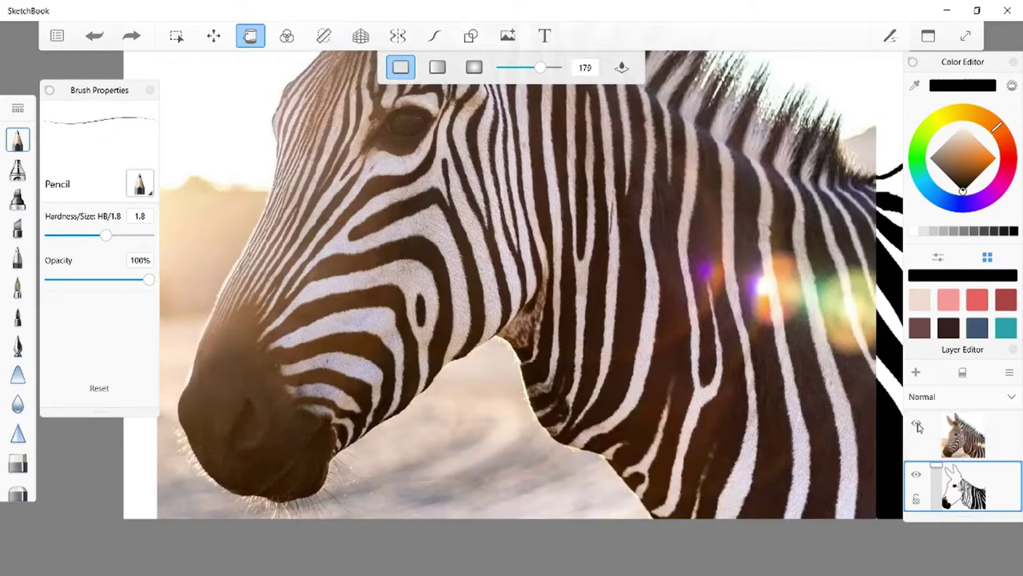
pyautogui.click(918, 428)
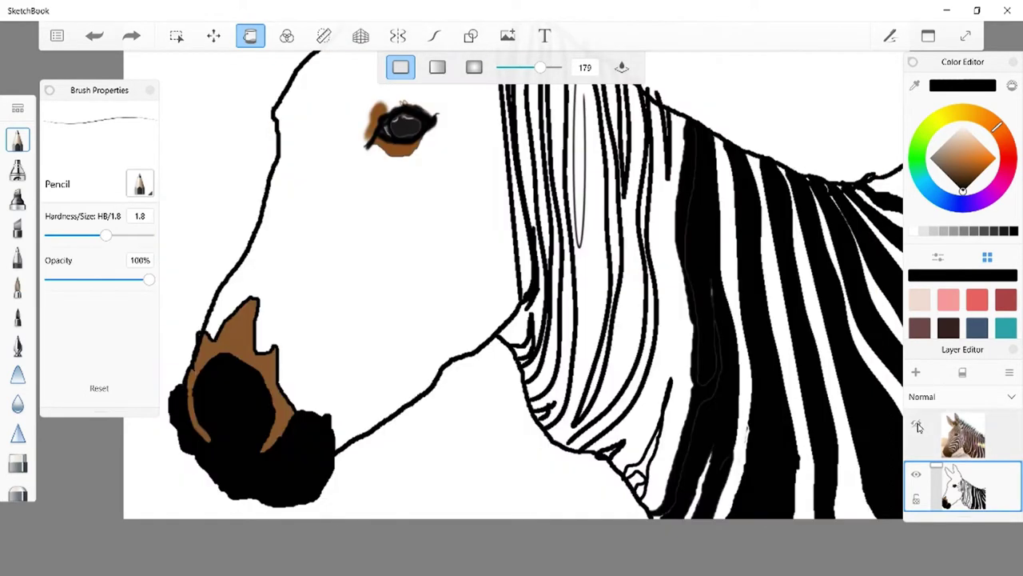
pyautogui.click(628, 349)
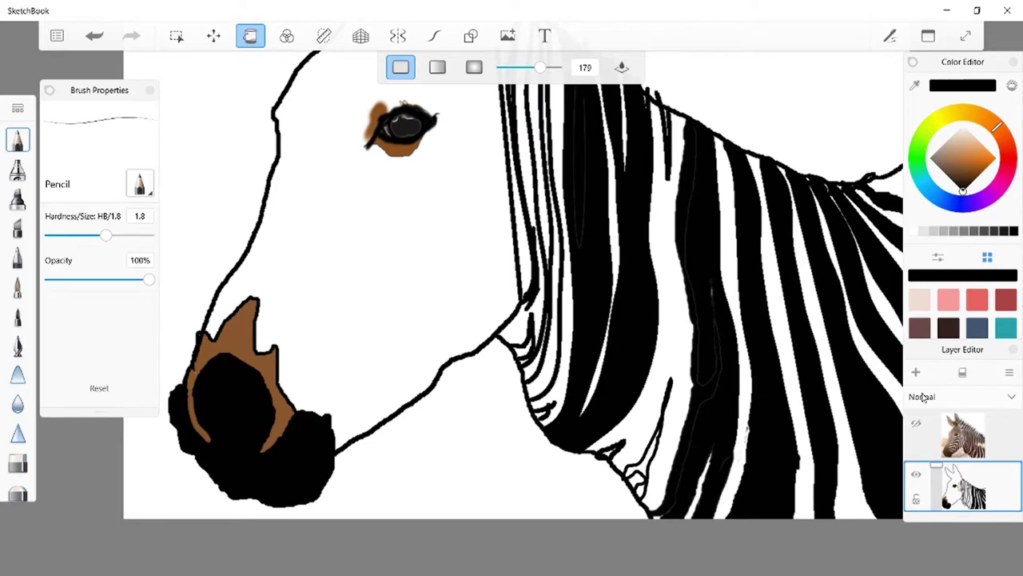
pyautogui.click(93, 36)
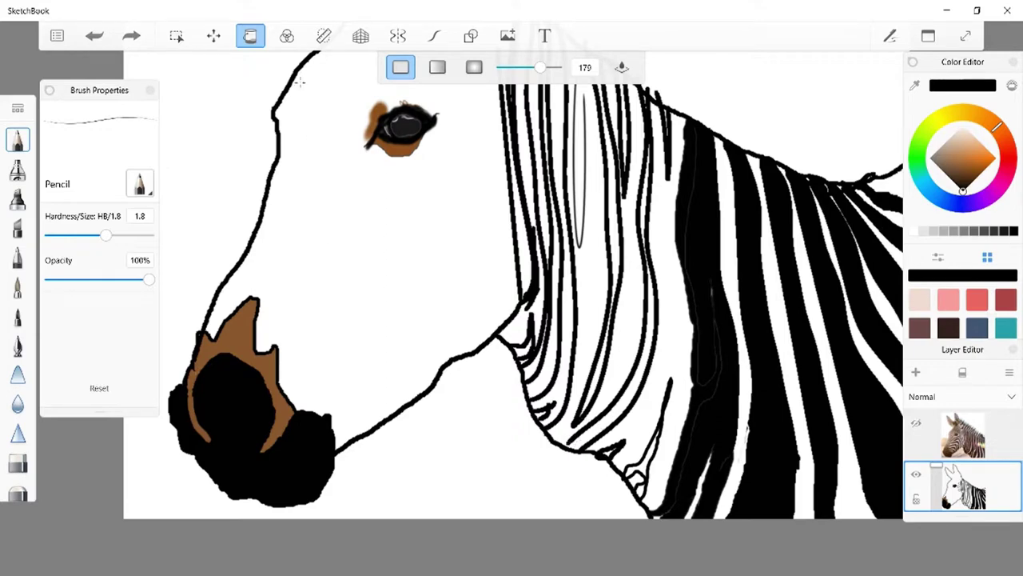
# Switch from the fill tool to the pencil and reduce its size to 1.2.
pyautogui.click(252, 46)
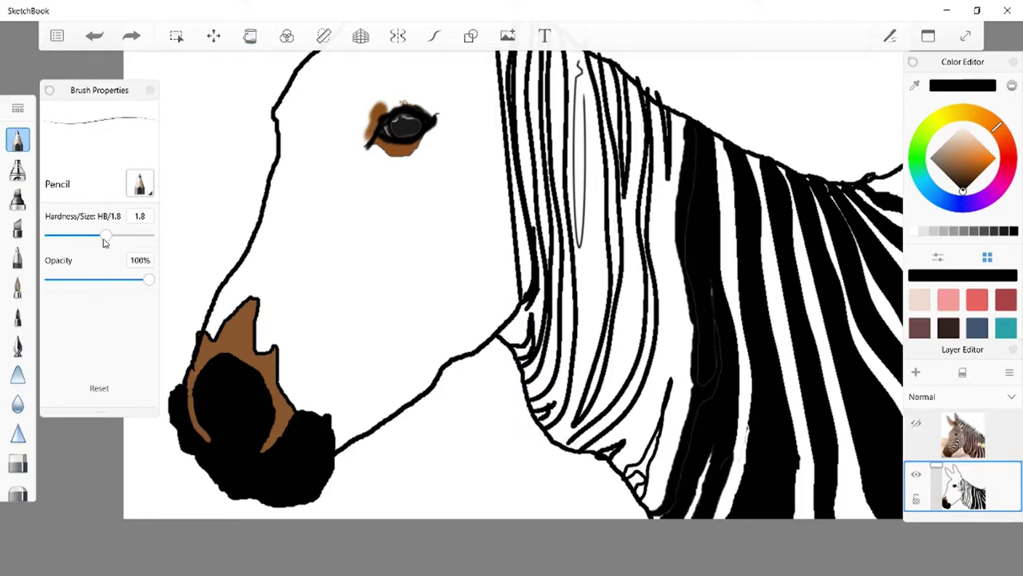
pyautogui.moveTo(106, 240); pyautogui.dragTo(92, 245)
pyautogui.hotkey('ctrl', 'y')
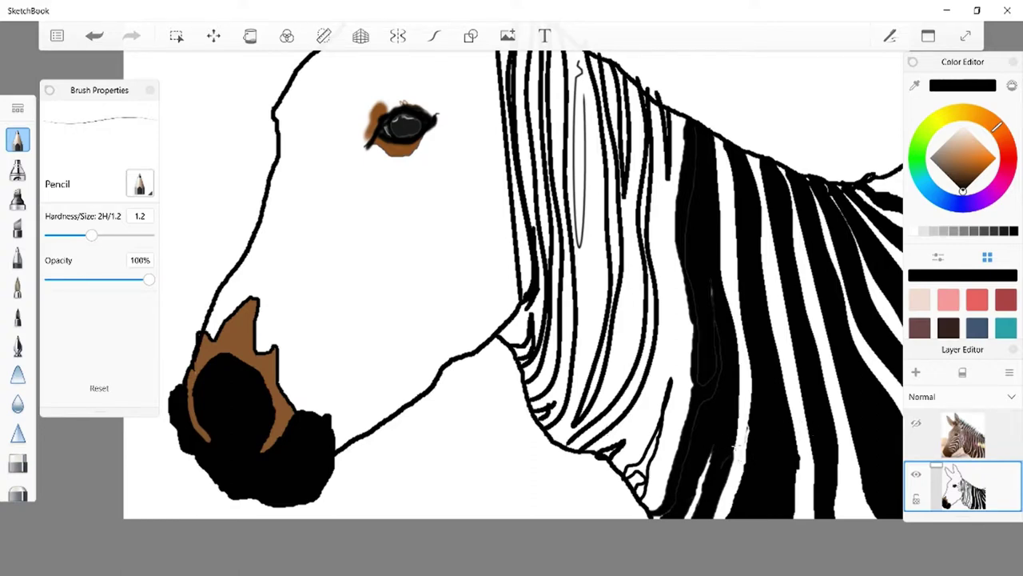
# Flood-fill the middle neck stripes and the open area beside the lower neck with black.
pyautogui.click(251, 38)
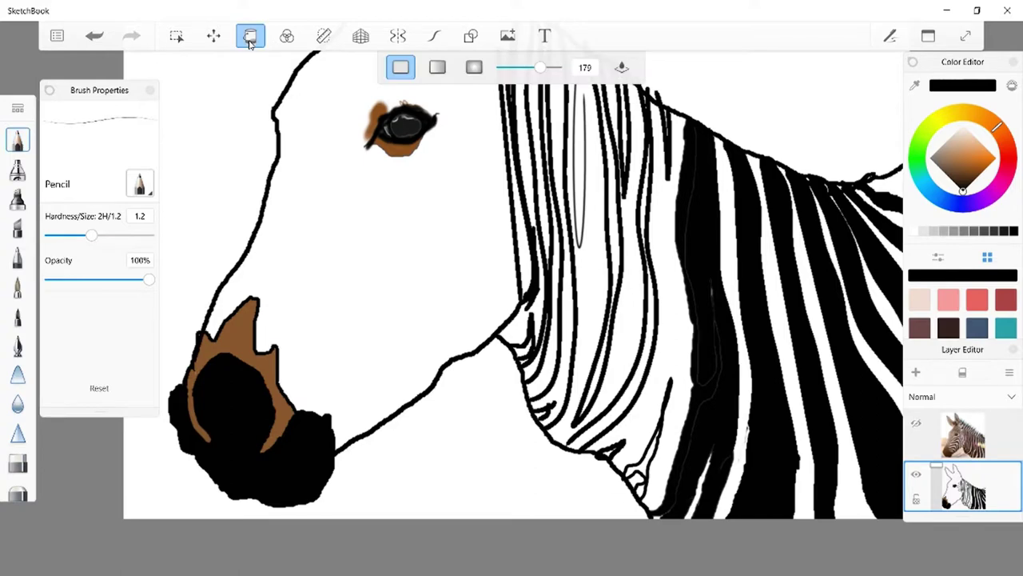
pyautogui.click(612, 371)
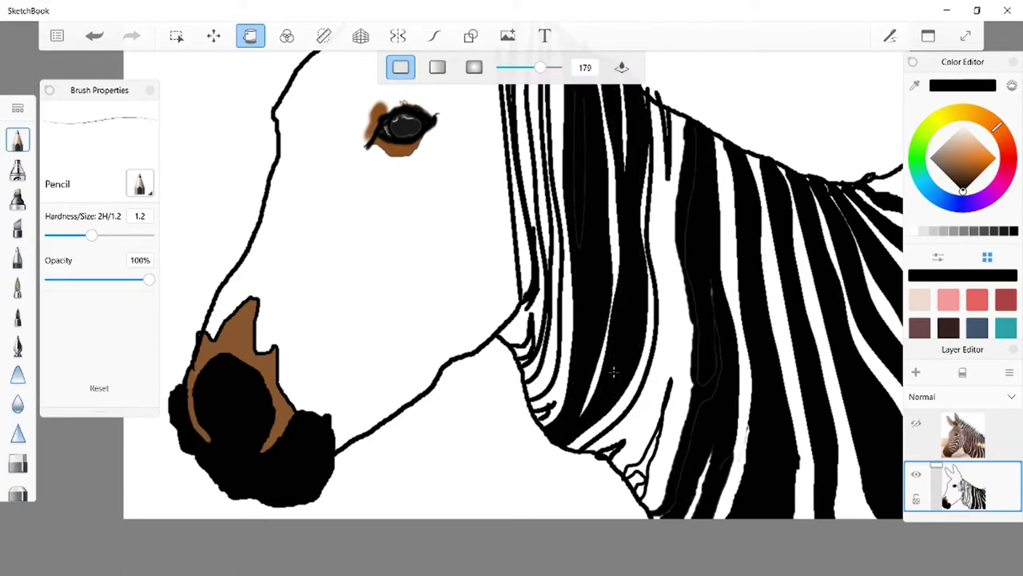
pyautogui.click(651, 407)
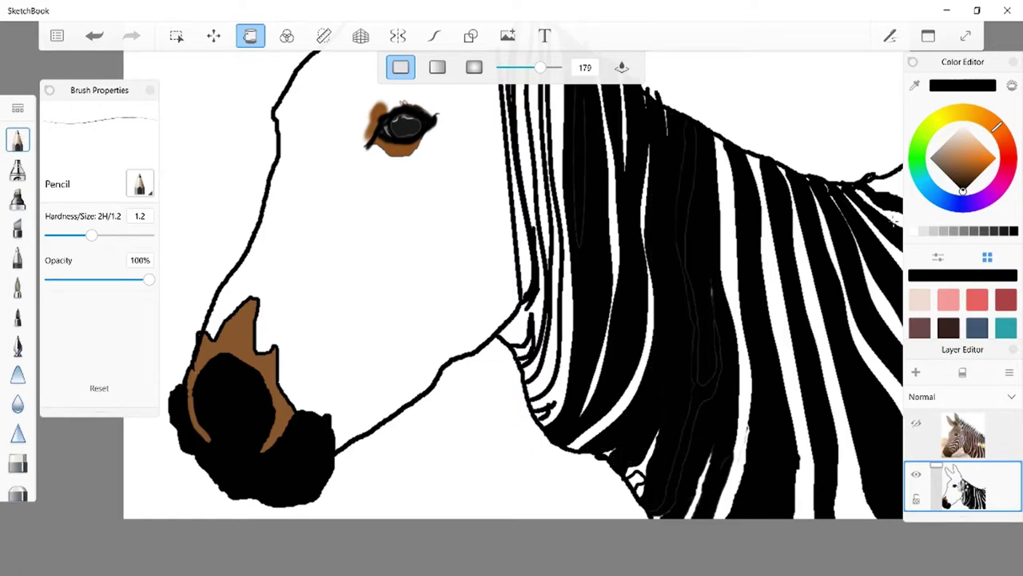
# Try to flood-fill the dark neck area of the drawing with white, and undo the fill.
pyautogui.click(921, 231)
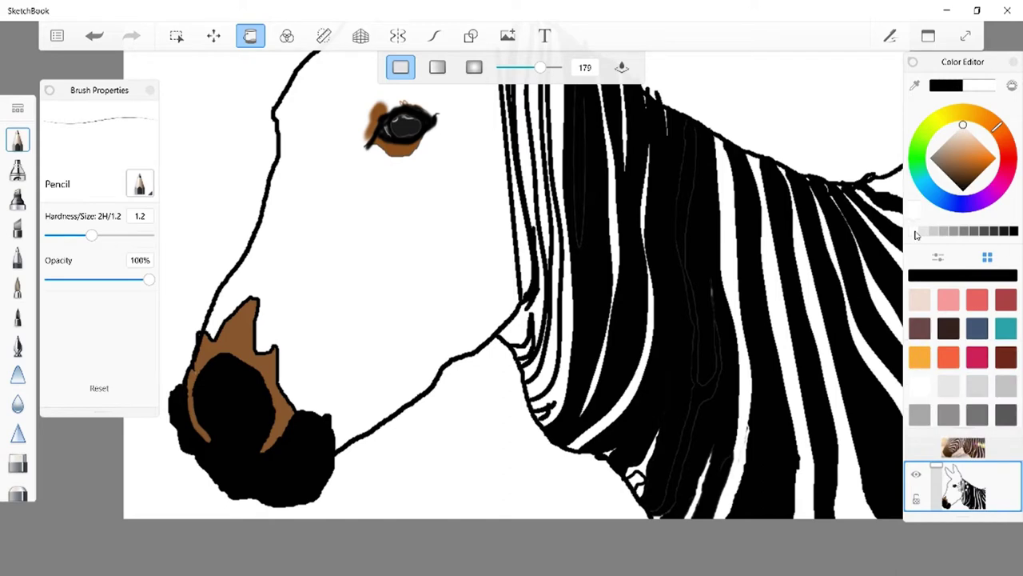
pyautogui.click(681, 230)
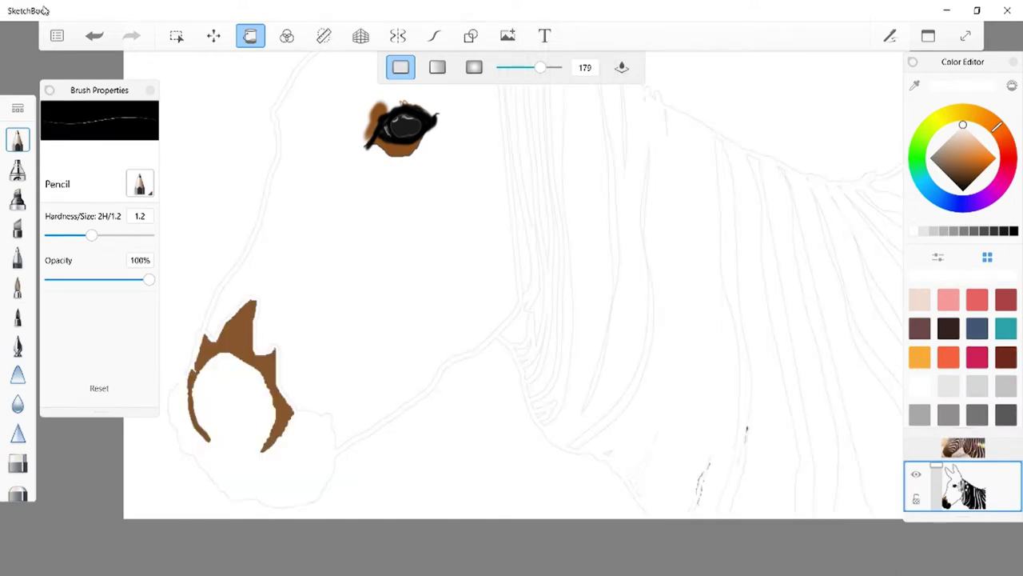
pyautogui.click(94, 35)
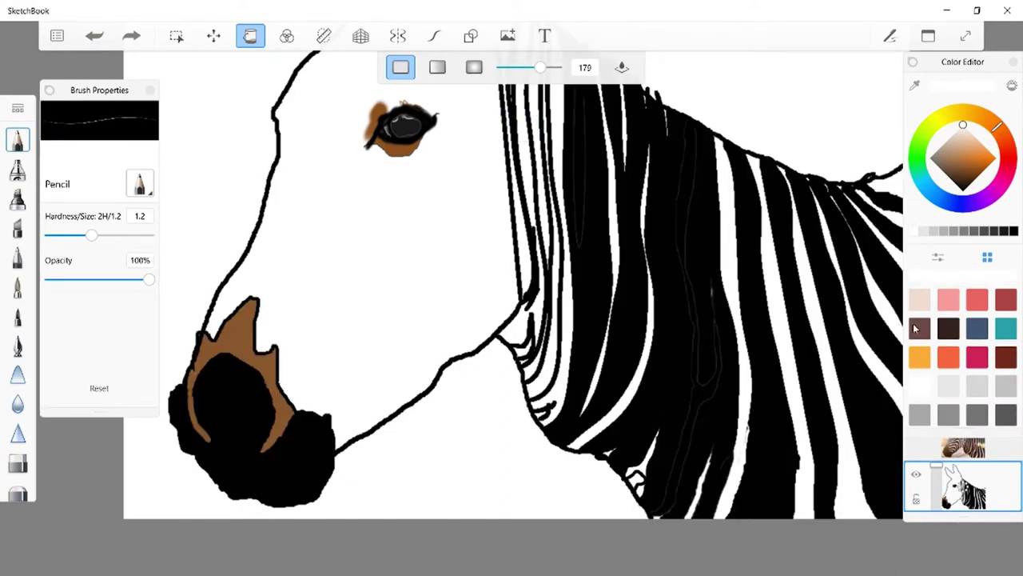
# Activate the reference photo layer and toggle its visibility to compare its neck stripes with the filled ones.
pyautogui.click(962, 452)
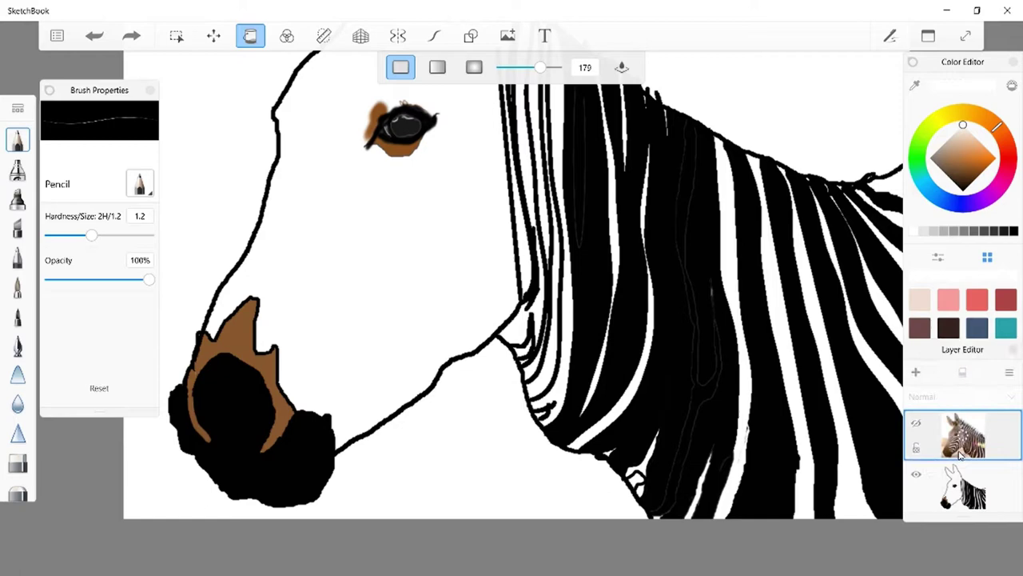
pyautogui.click(918, 425)
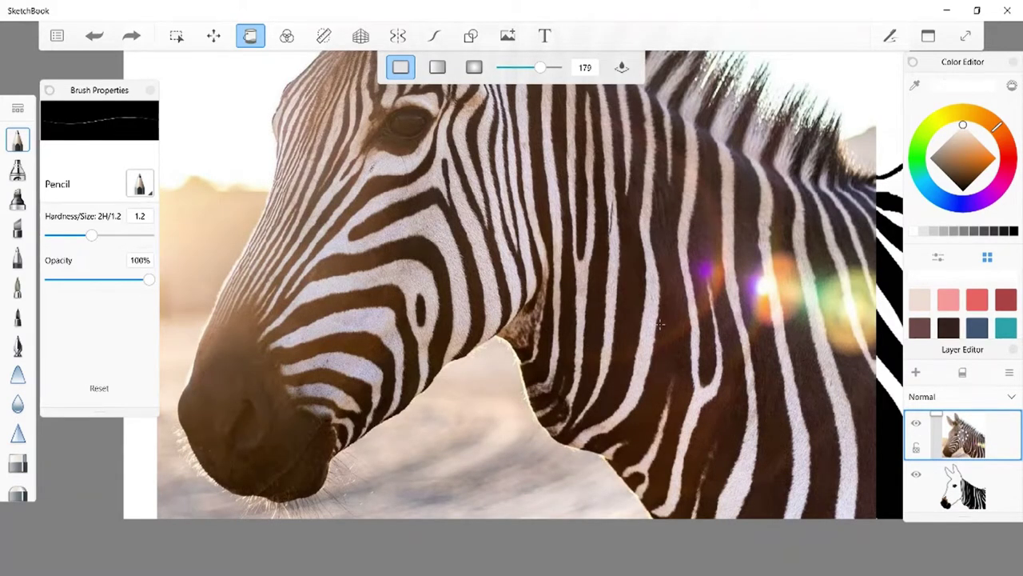
pyautogui.scroll(2, 660, 324)
pyautogui.scroll(-1, 660, 323)
pyautogui.click(918, 425)
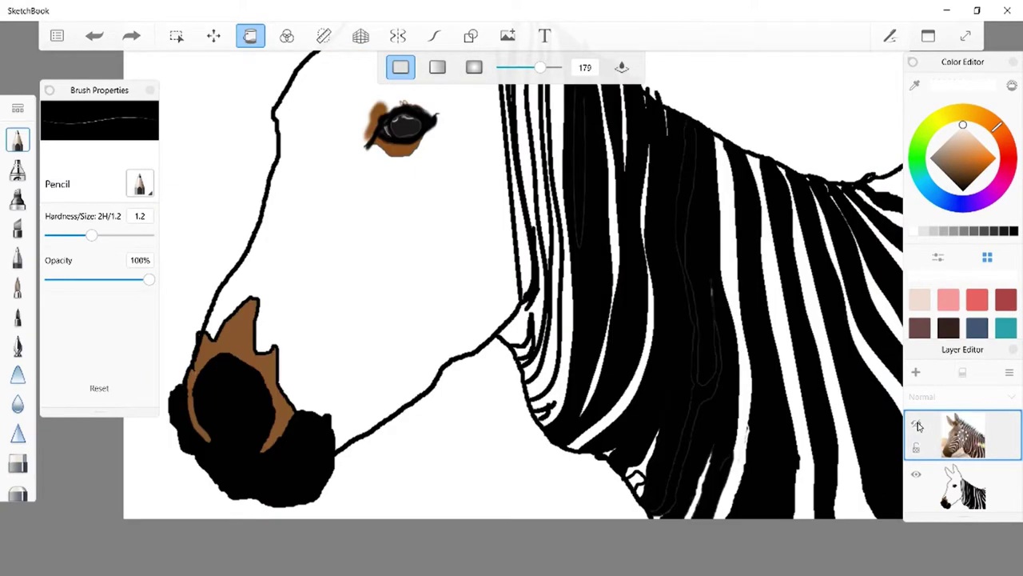
pyautogui.click(917, 425)
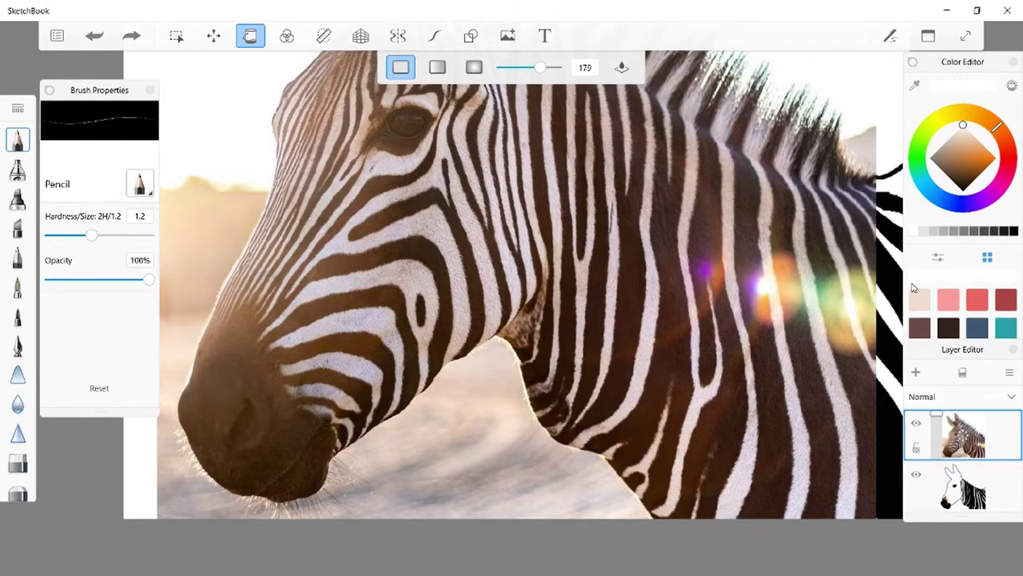
# Try to flood-fill a light neck stripe with white on the reference photo layer, and undo the fill.
pyautogui.click(915, 234)
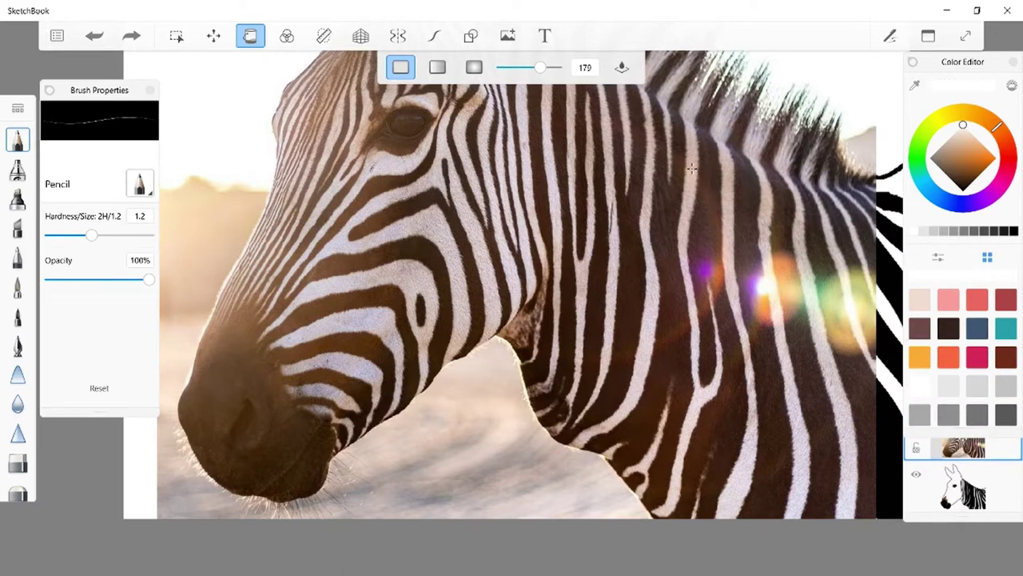
pyautogui.hotkey('ctrl', 'y')
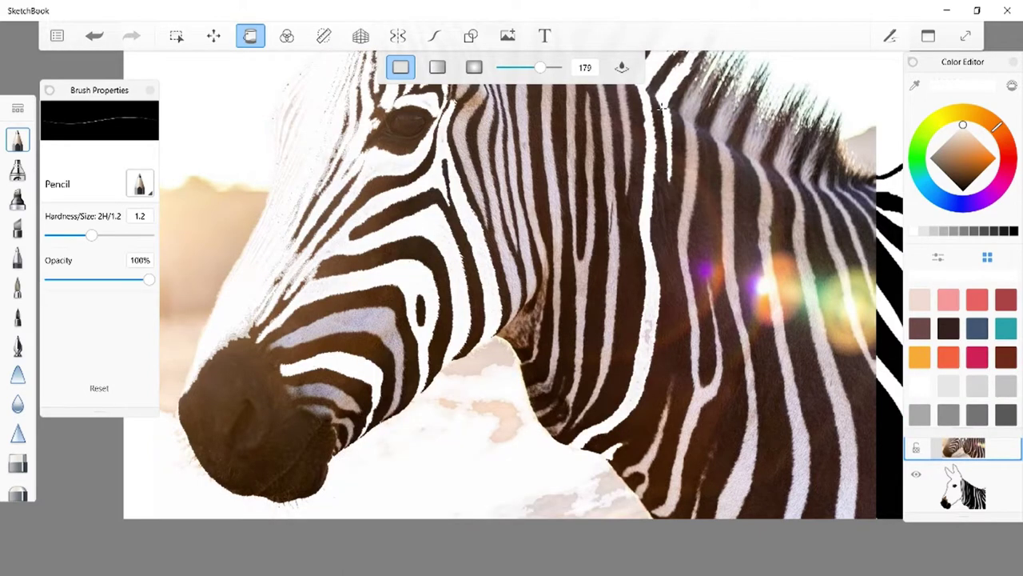
pyautogui.click(94, 35)
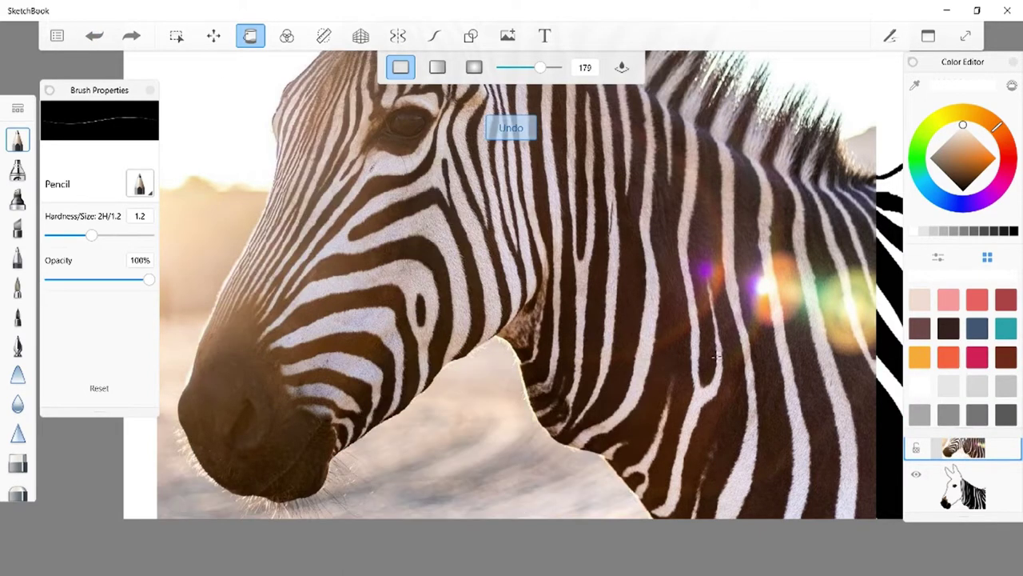
# Activate the drawing layer, try a white fill beneath the visible photo, check it with the photo hidden, and undo the fill.
pyautogui.click(951, 509)
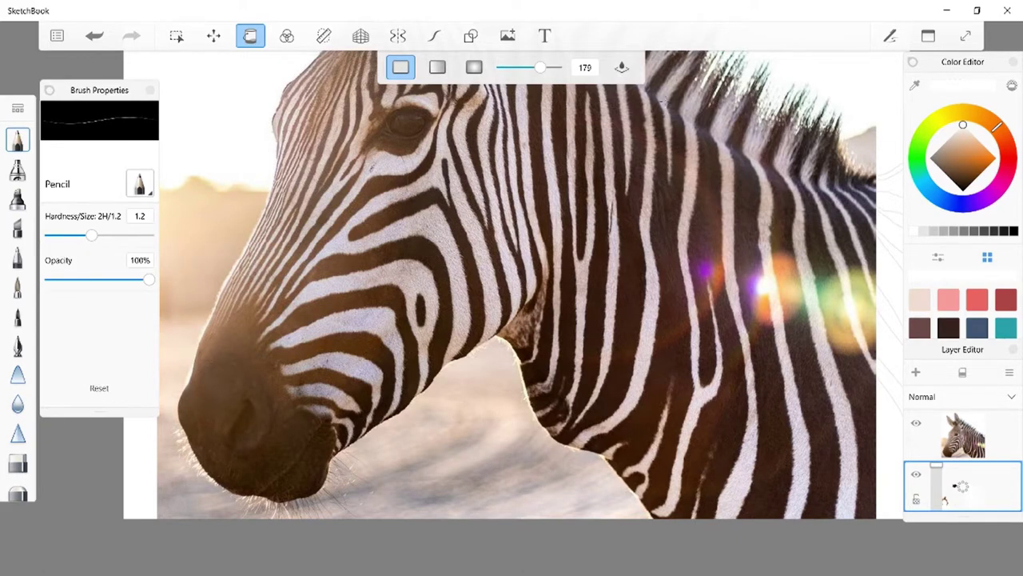
pyautogui.click(916, 423)
pyautogui.click(915, 423)
pyautogui.click(917, 427)
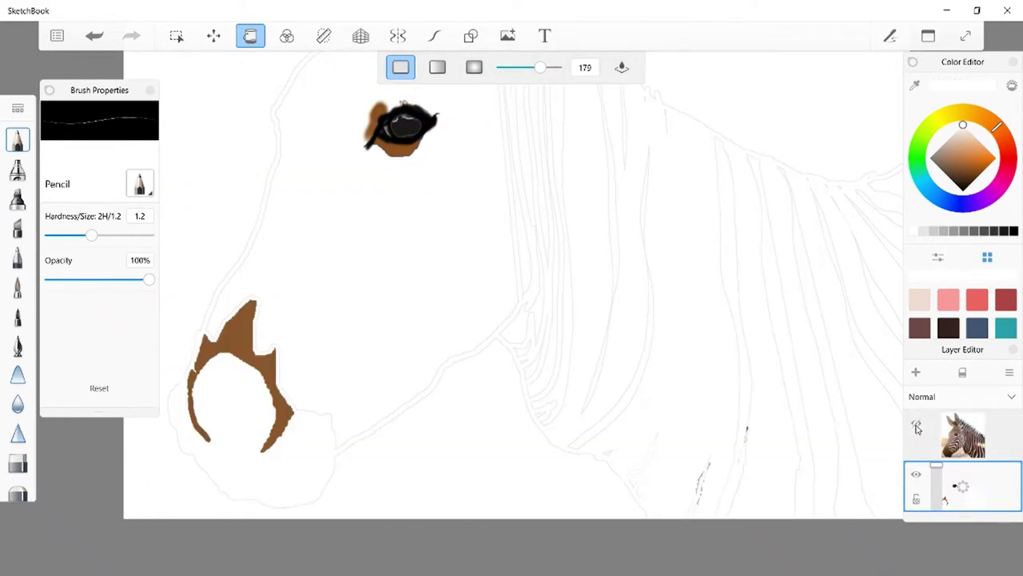
pyautogui.click(917, 428)
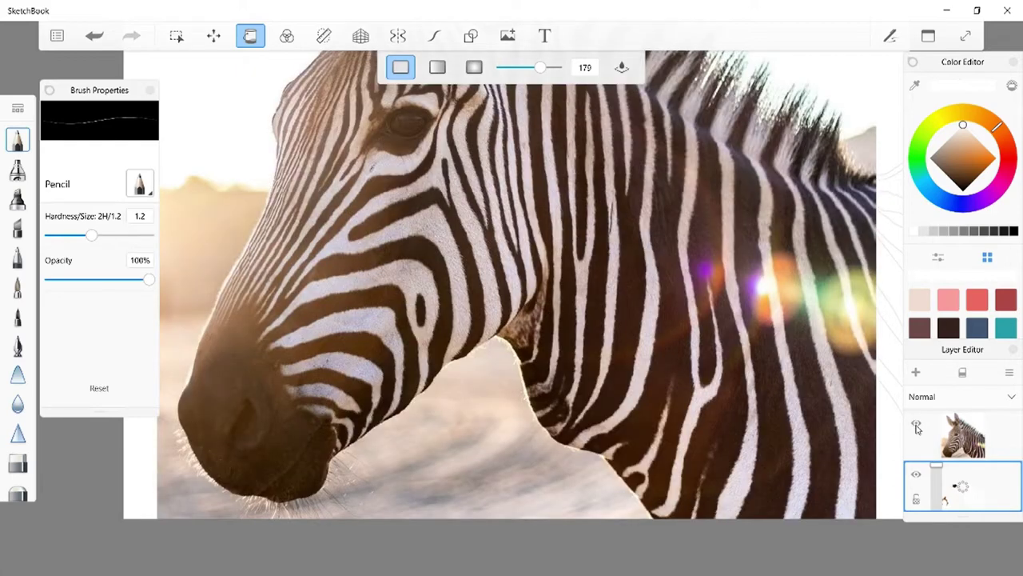
pyautogui.click(91, 38)
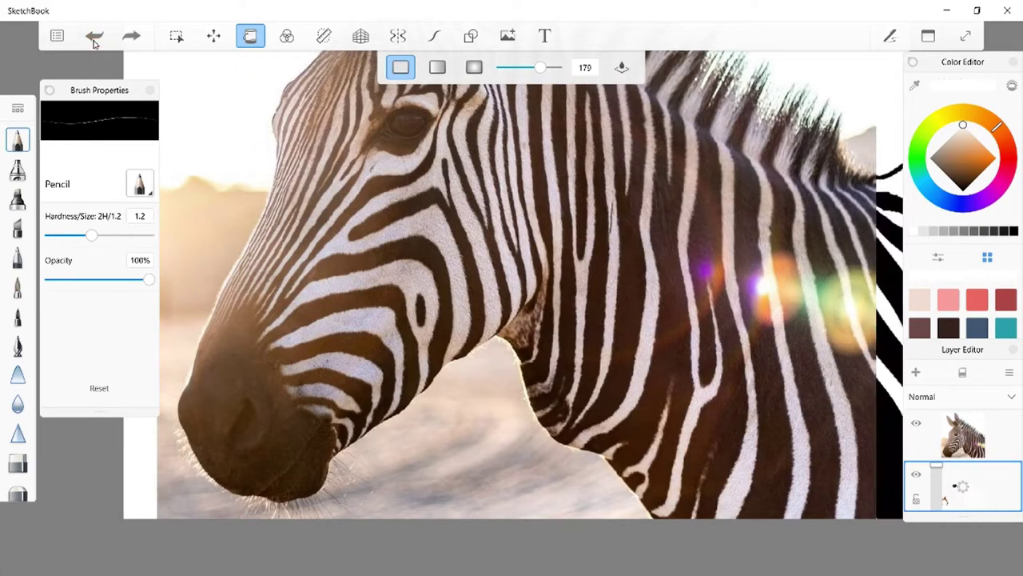
# Hide the reference photo and undo the last black fills on the middle and lower neck stripes.
pyautogui.click(917, 426)
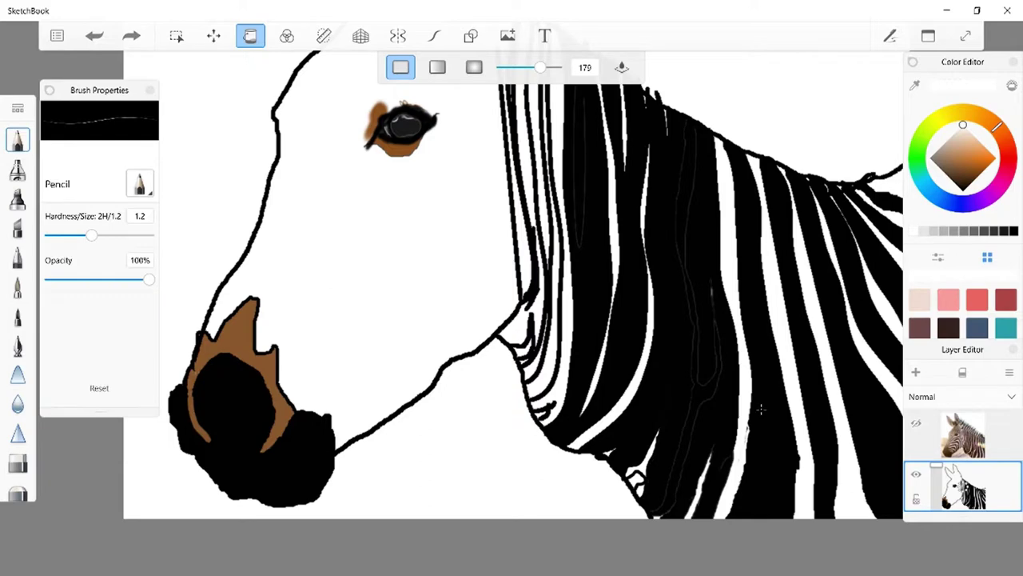
pyautogui.click(94, 36)
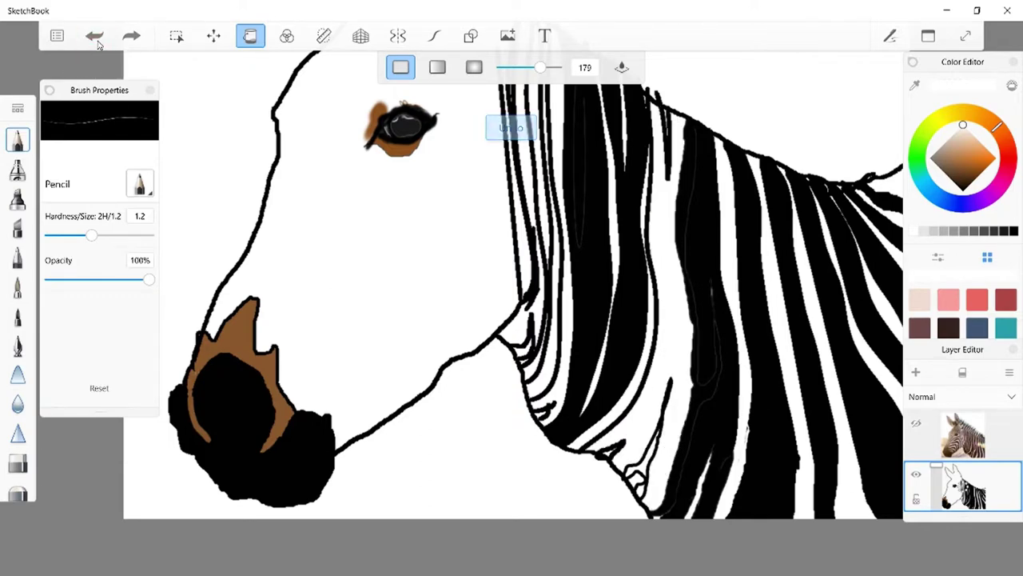
pyautogui.click(94, 36)
pyautogui.click(95, 36)
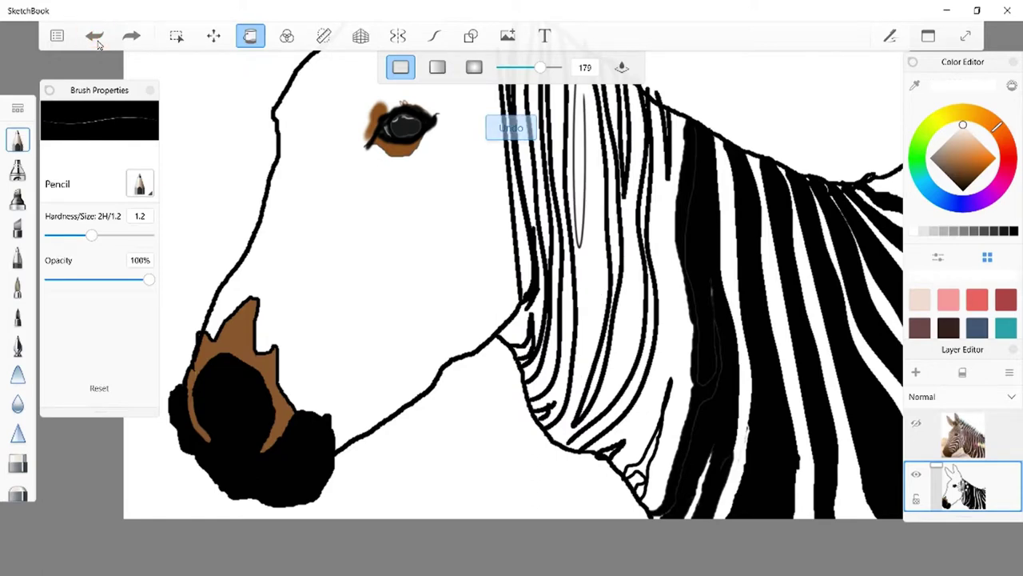
# Undo the remaining black fills on the thin-outlined neck stripe beside the shoulder stripes.
pyautogui.click(95, 36)
pyautogui.click(94, 36)
pyautogui.click(94, 36)
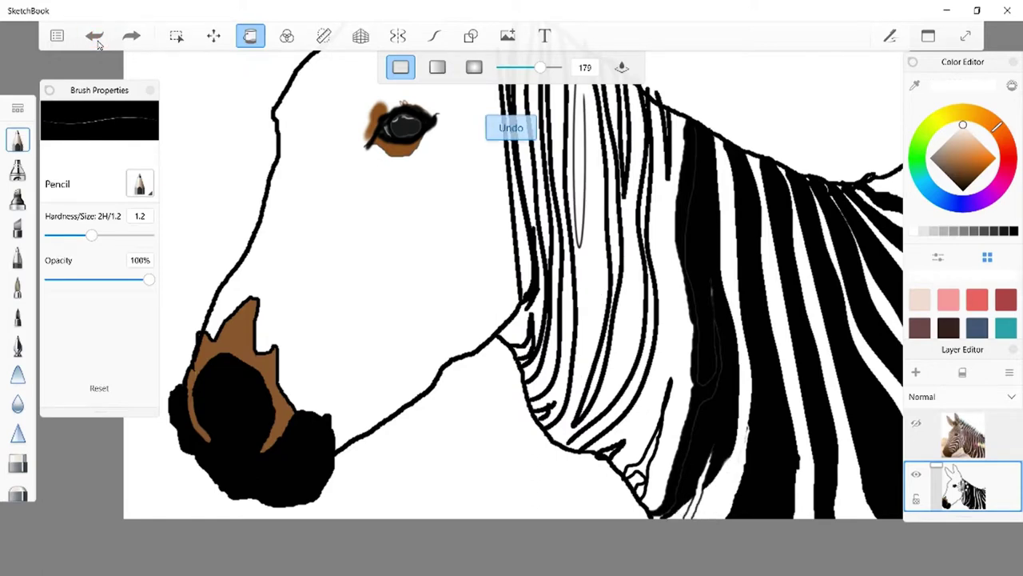
pyautogui.click(95, 36)
pyautogui.click(94, 36)
pyautogui.click(94, 36)
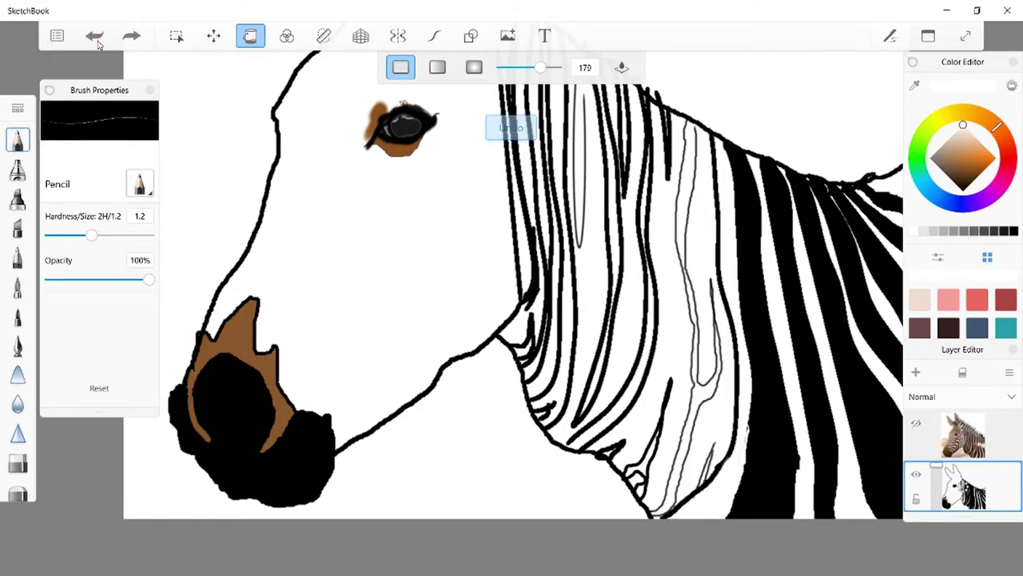
pyautogui.click(95, 36)
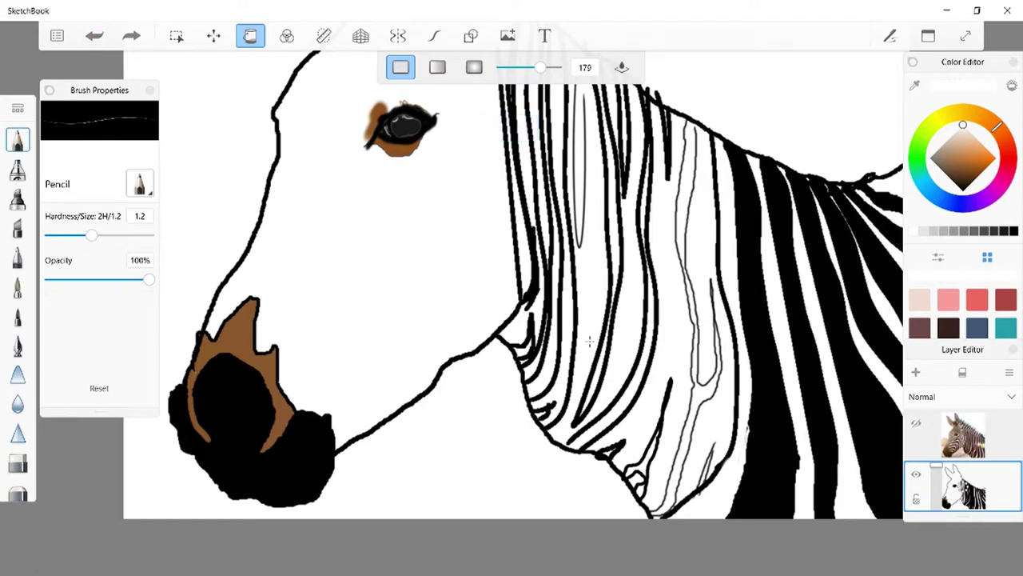
# Select black and try flood-filling the thin-outlined neck stripe, undoing the fill attempts.
pyautogui.click(1013, 233)
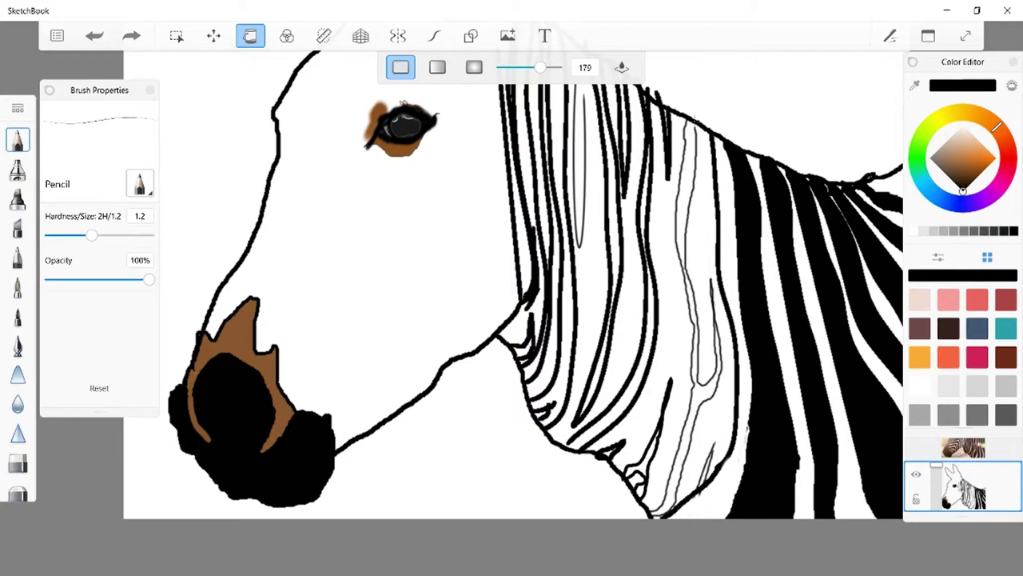
pyautogui.hotkey('ctrl', 'y')
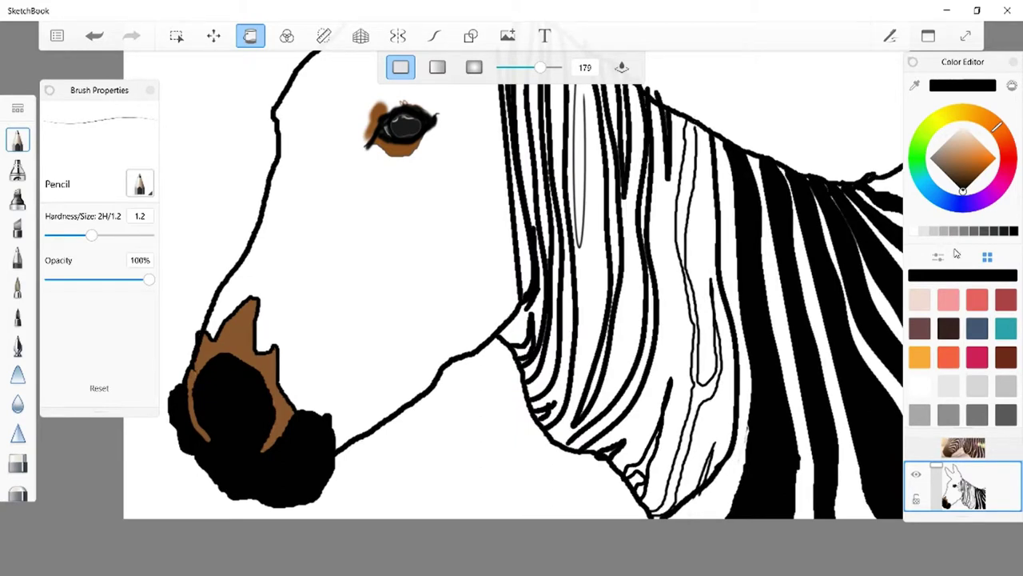
pyautogui.click(94, 35)
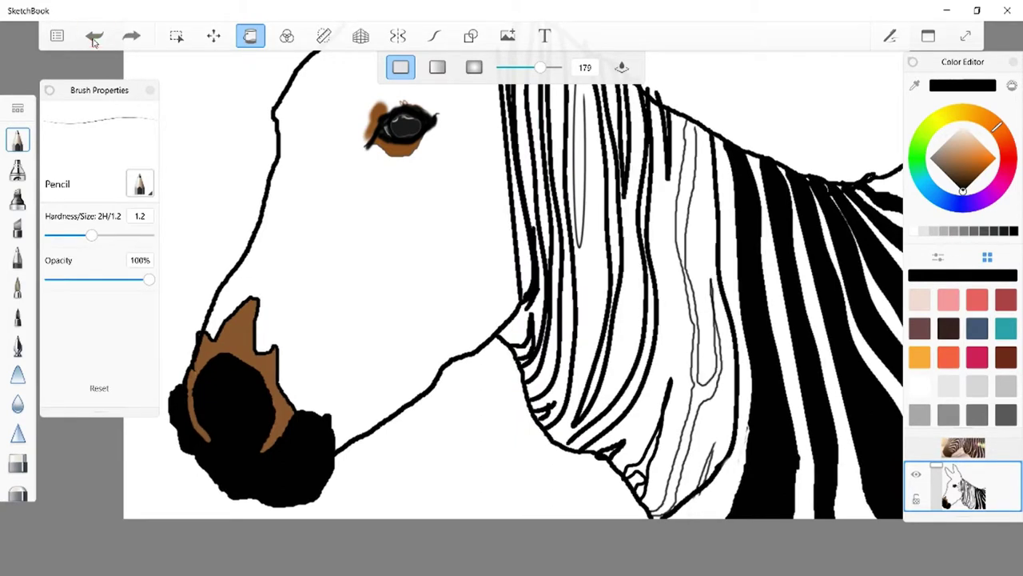
pyautogui.click(253, 40)
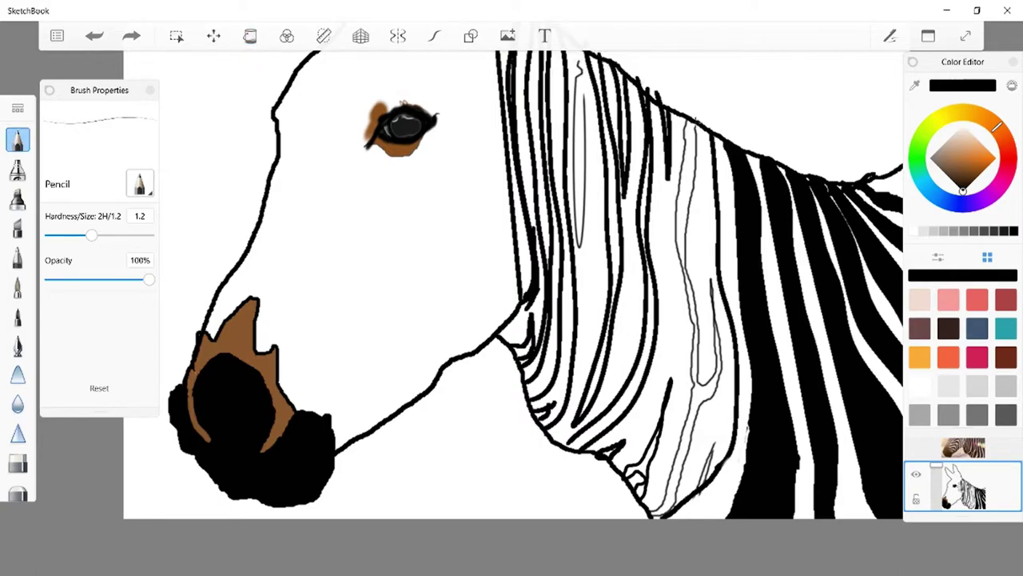
pyautogui.click(696, 139)
pyautogui.click(251, 37)
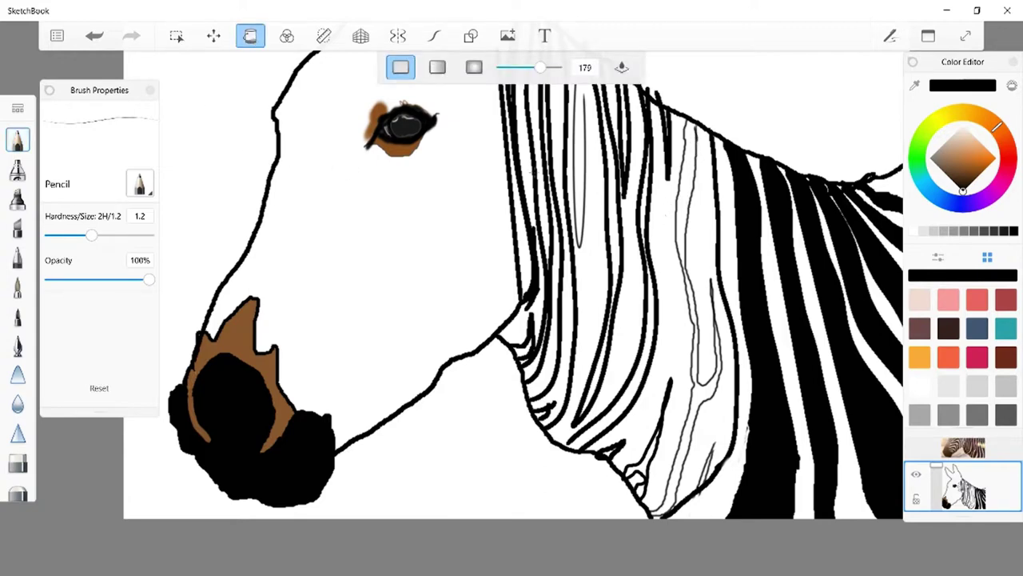
pyautogui.click(697, 248)
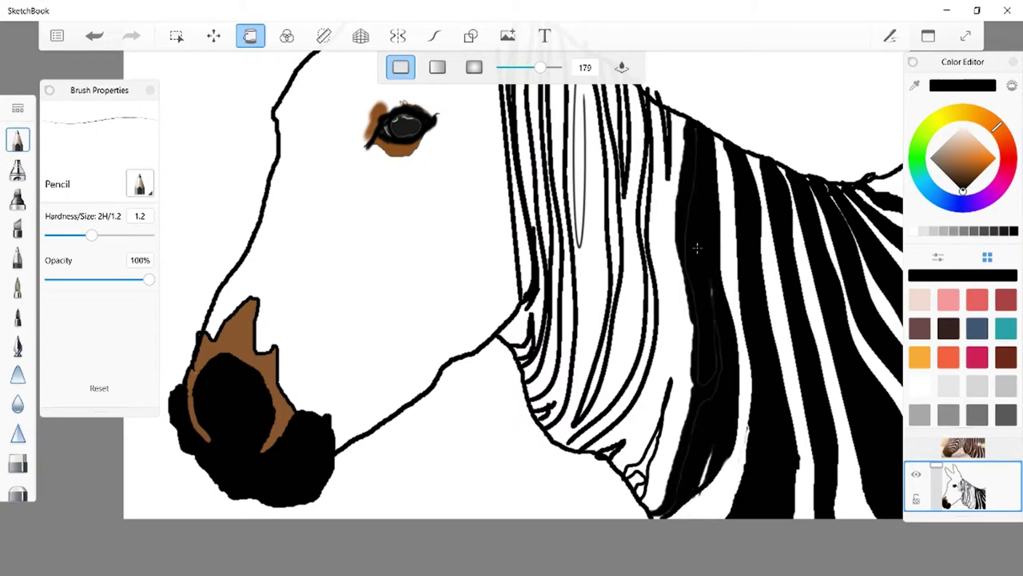
pyautogui.click(94, 36)
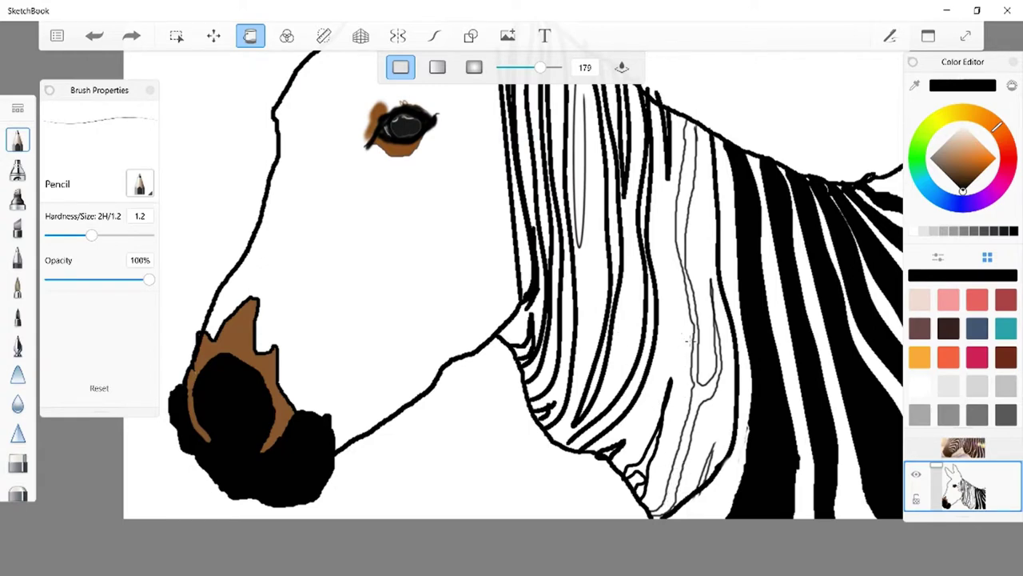
# Flood-fill the neck stripe on the head side of the thin outline with black, and undo trial fills on the neighbouring stripe.
pyautogui.click(680, 411)
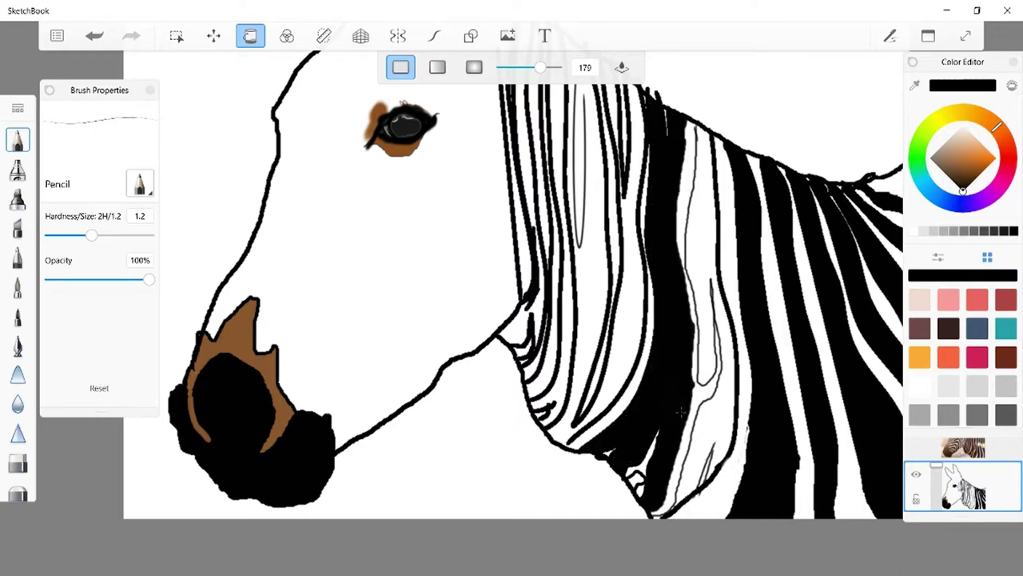
pyautogui.click(722, 422)
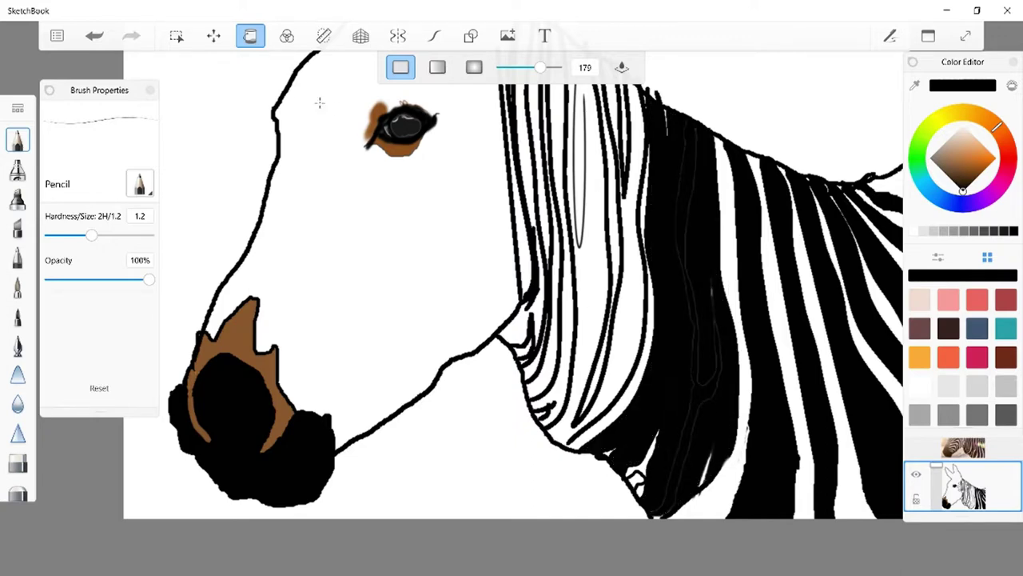
pyautogui.click(95, 37)
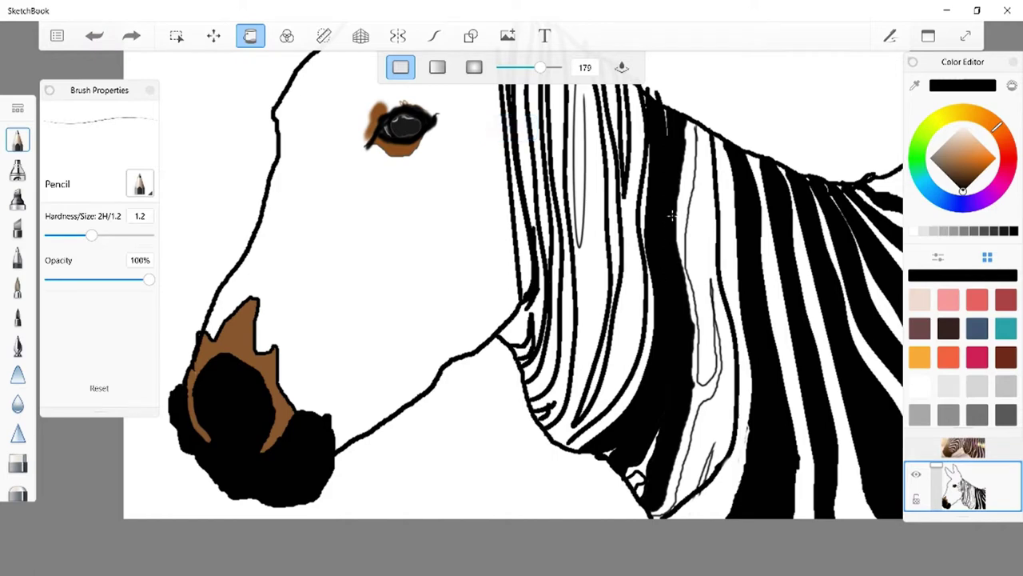
pyautogui.click(695, 121)
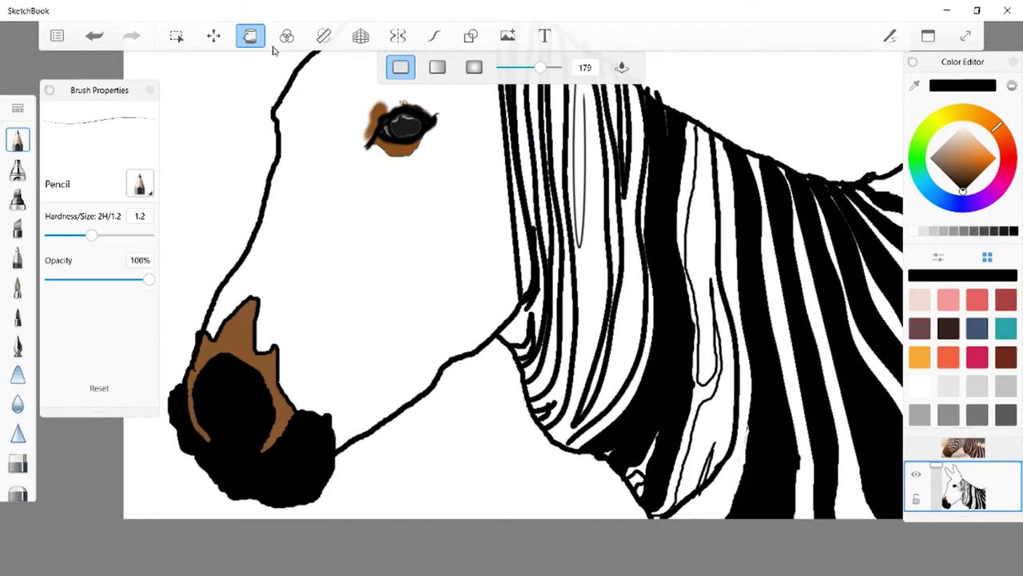
pyautogui.click(88, 40)
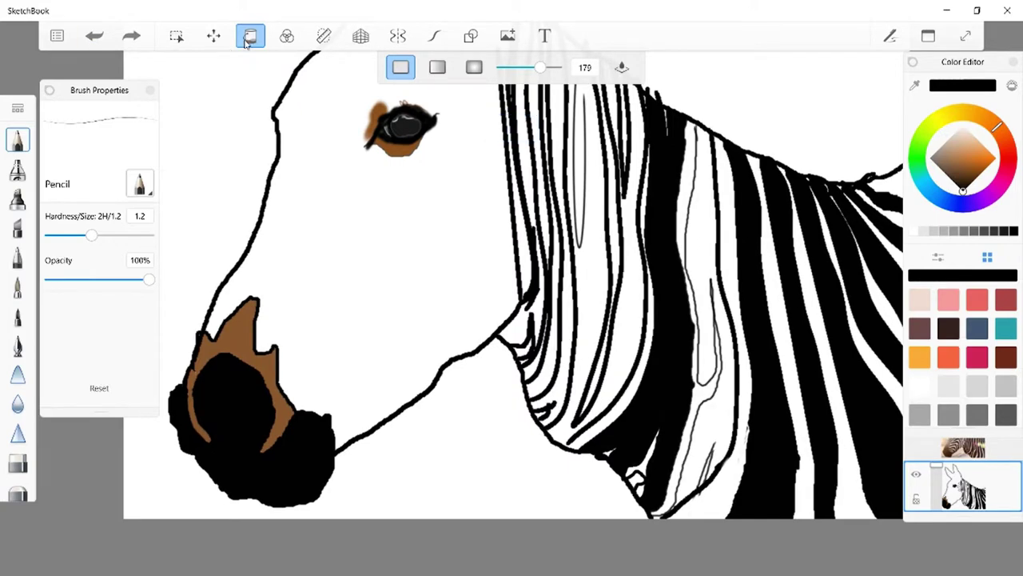
# Draw black pencil lines alongside the thin neck stripe outline and the short gap line near the lower neck.
pyautogui.click(249, 38)
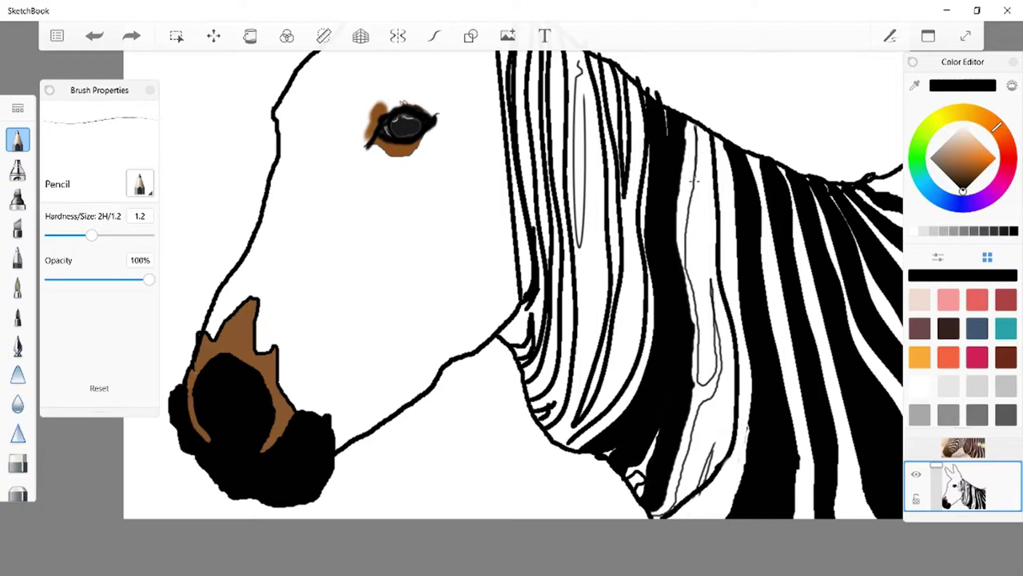
pyautogui.moveTo(695, 194)
pyautogui.mouseDown()
pyautogui.moveTo(682, 265)
pyautogui.moveTo(700, 319)
pyautogui.moveTo(701, 378)
pyautogui.moveTo(718, 366)
pyautogui.moveTo(712, 278)
pyautogui.moveTo(722, 380)
pyautogui.moveTo(646, 512)
pyautogui.mouseUp()
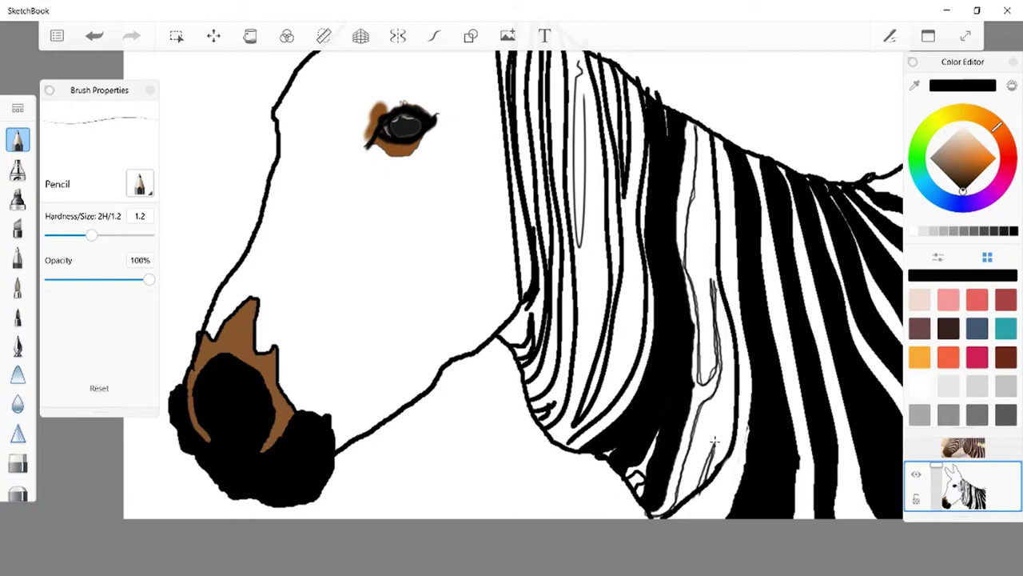
pyautogui.moveTo(712, 445); pyautogui.dragTo(694, 496)
# Try flood-filling the thin-outlined neck stripe and its pencil lines with black, undoing each attempt.
pyautogui.click(249, 35)
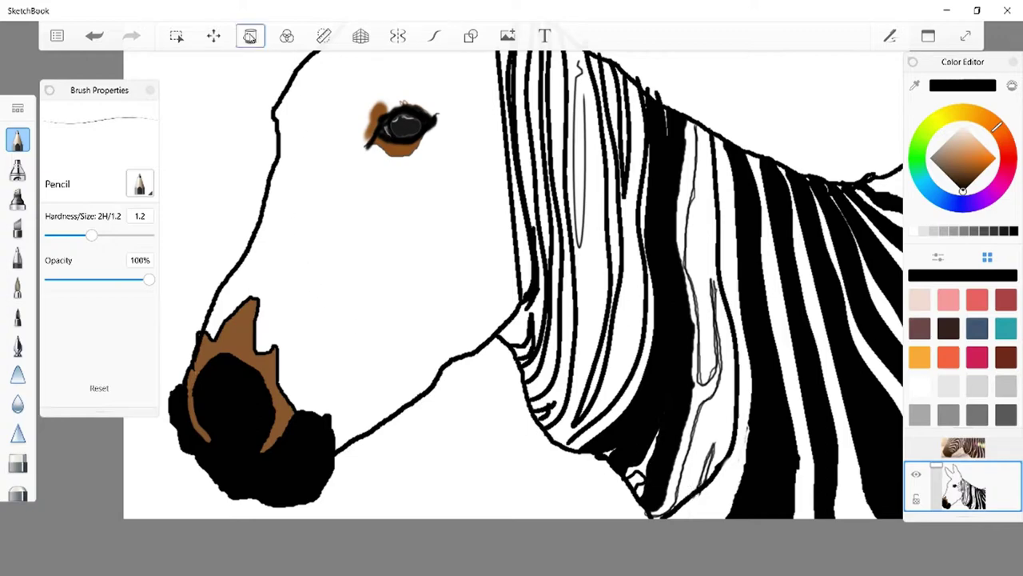
pyautogui.click(717, 408)
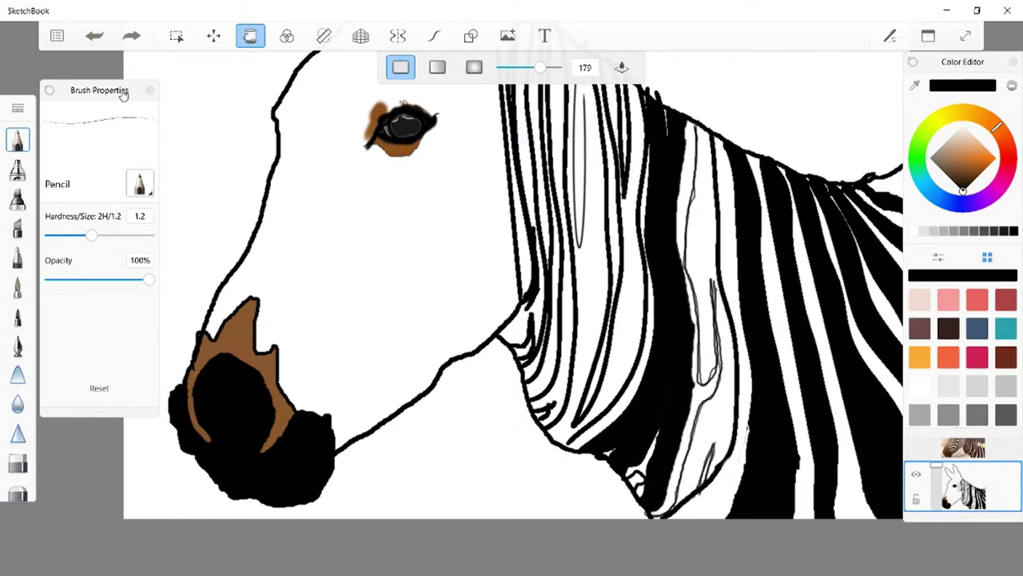
pyautogui.click(695, 124)
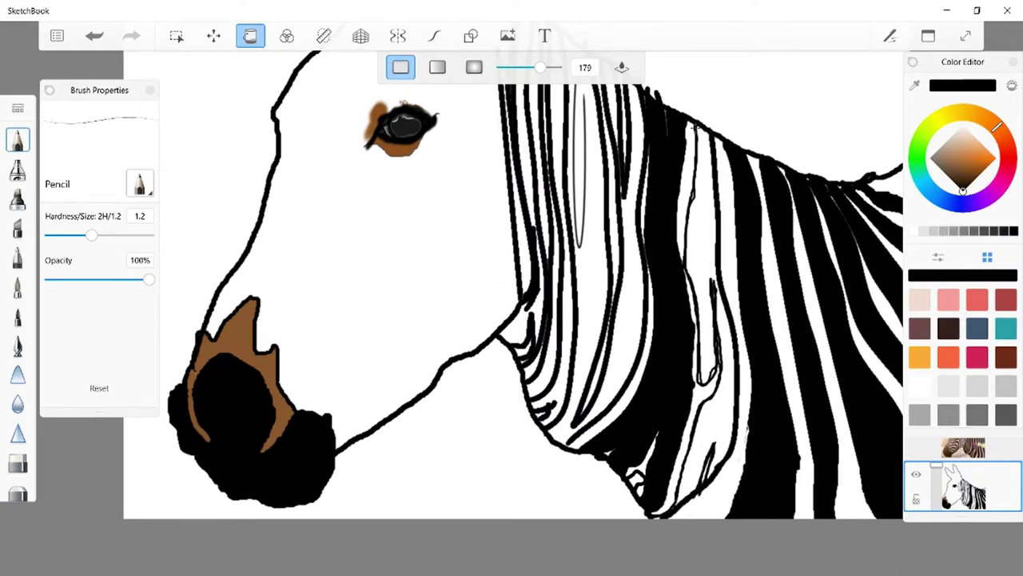
pyautogui.click(96, 45)
pyautogui.click(251, 40)
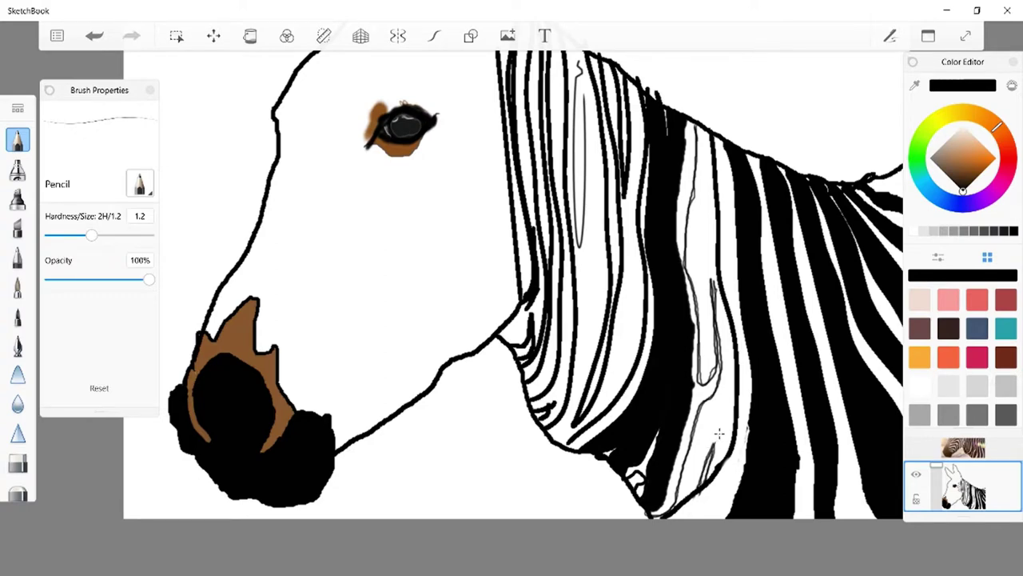
pyautogui.click(257, 40)
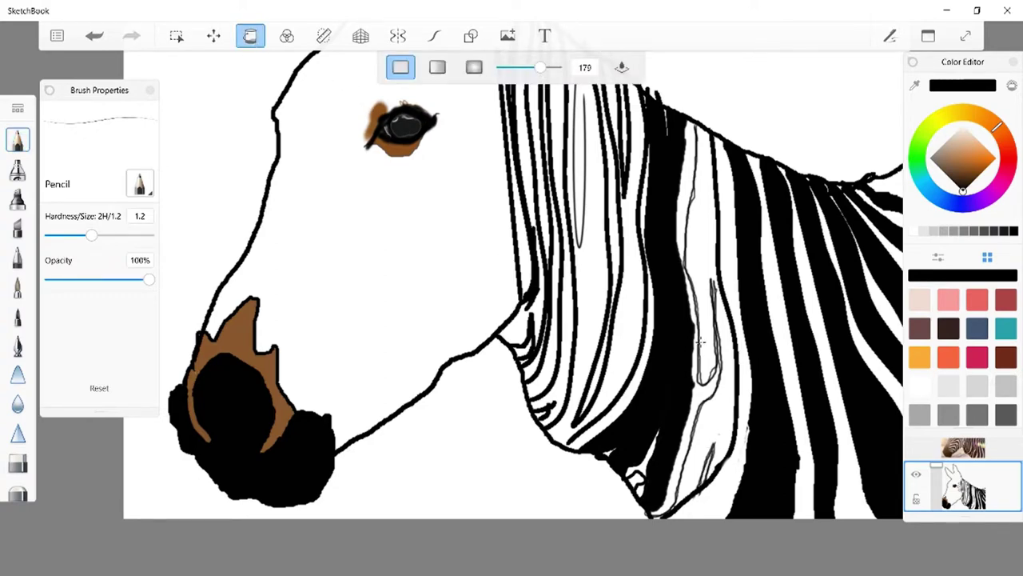
pyautogui.click(717, 413)
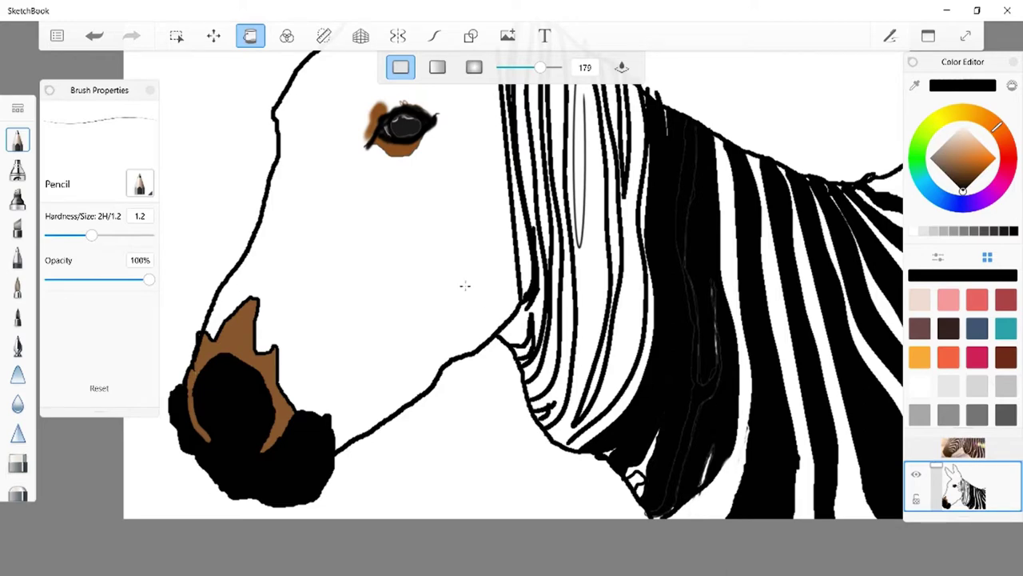
pyautogui.click(93, 37)
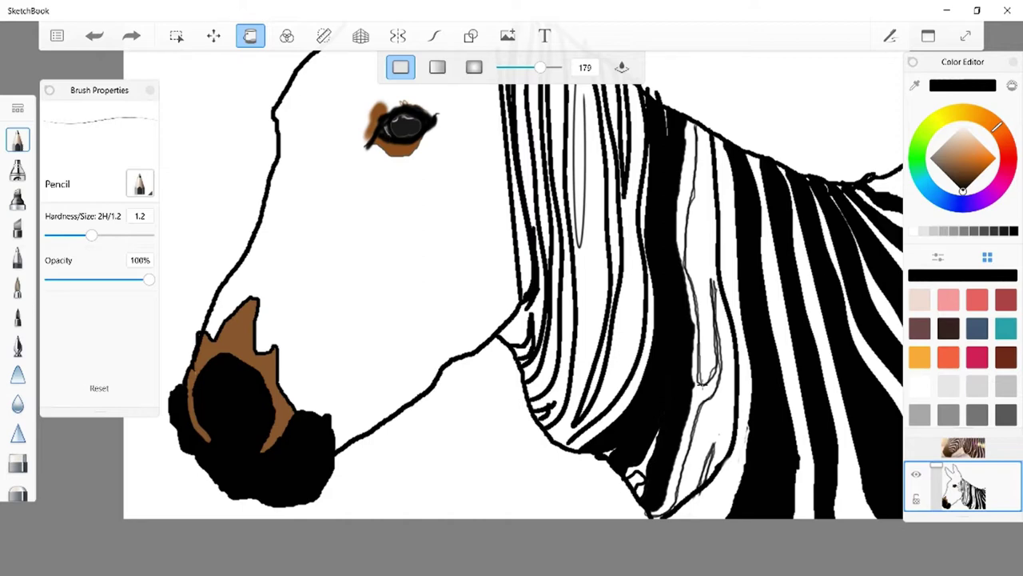
pyautogui.moveTo(701, 382); pyautogui.dragTo(709, 375)
pyautogui.moveTo(712, 282); pyautogui.dragTo(711, 281)
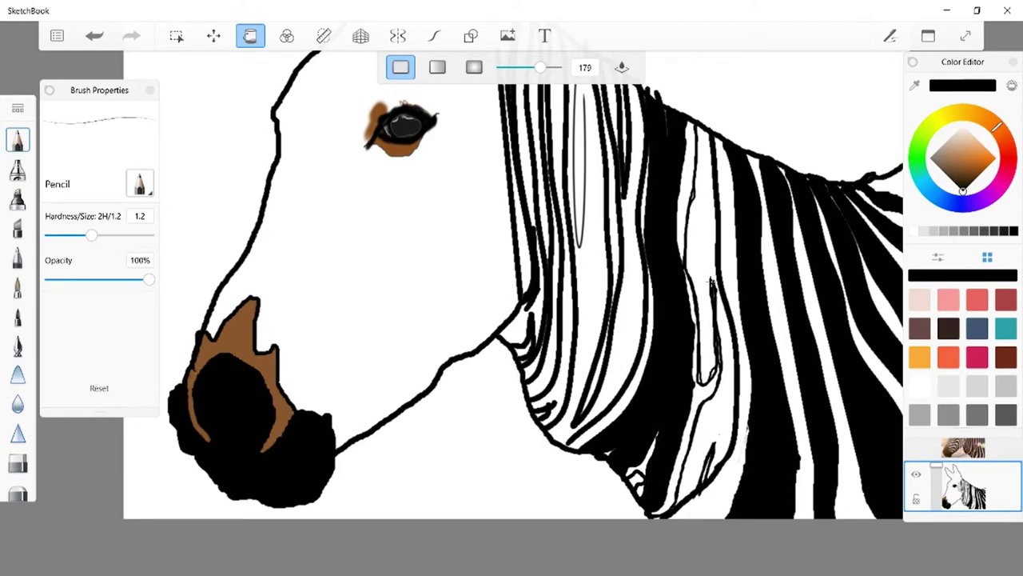
pyautogui.click(96, 36)
# Add black pencil strokes along the stripe's thin gap lines and flood-fill the stripe with black, leaving the narrow gaps white.
pyautogui.click(249, 36)
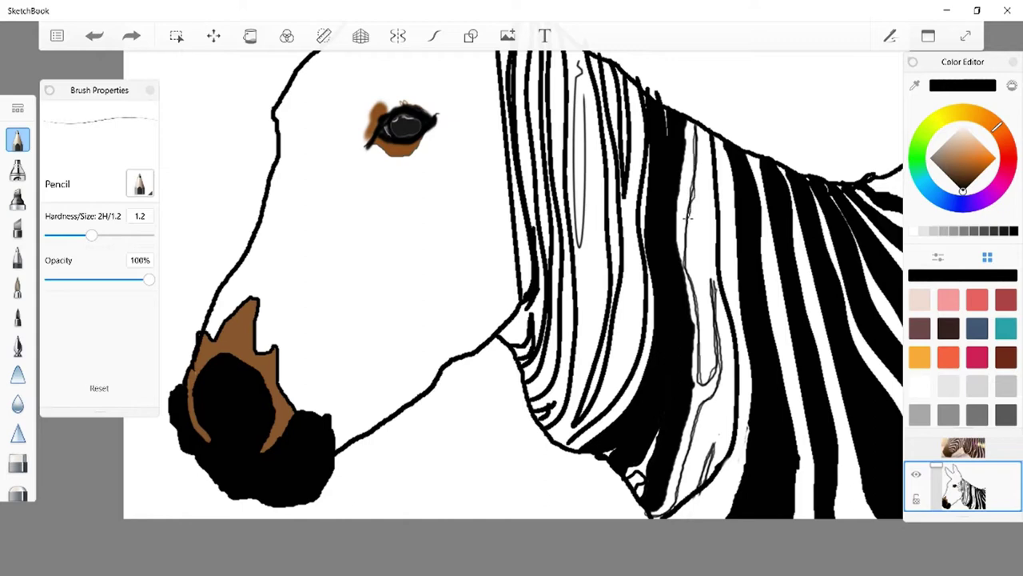
pyautogui.click(687, 217)
pyautogui.moveTo(683, 502); pyautogui.dragTo(702, 490)
pyautogui.moveTo(707, 448)
pyautogui.mouseDown()
pyautogui.moveTo(699, 488)
pyautogui.moveTo(712, 445)
pyautogui.mouseUp()
pyautogui.moveTo(710, 463); pyautogui.dragTo(707, 483)
pyautogui.click(251, 39)
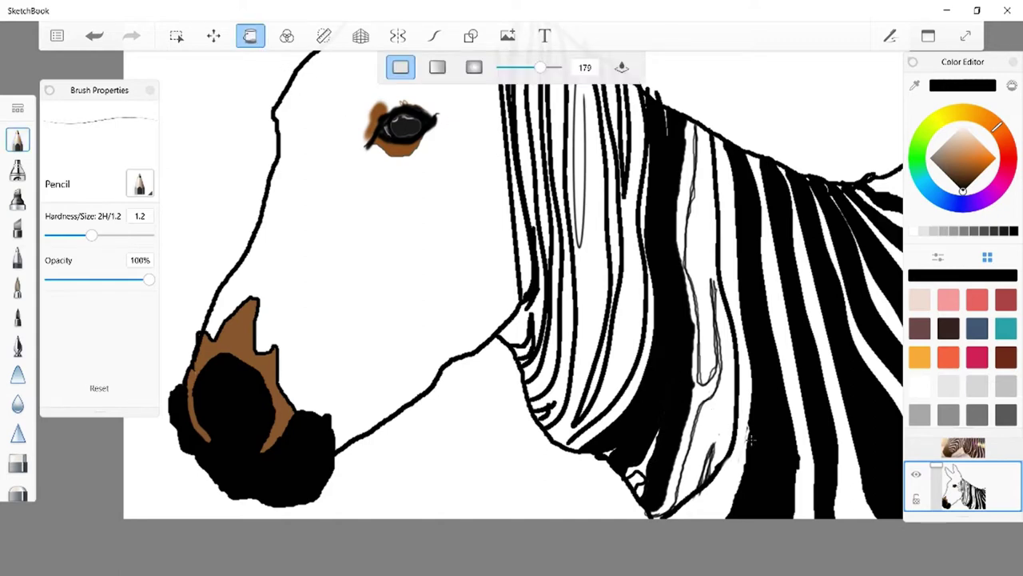
pyautogui.click(723, 435)
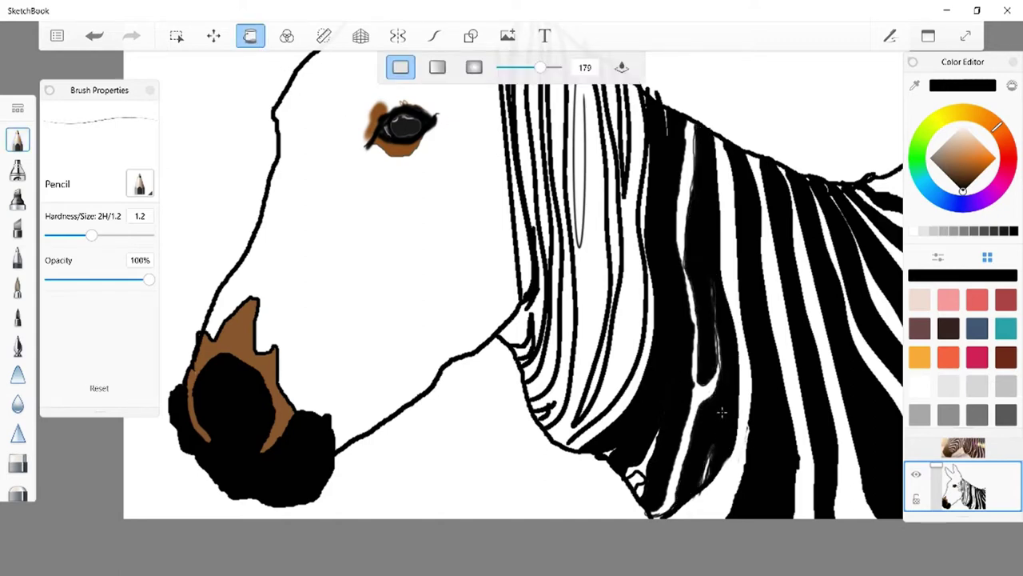
# Undo a trial white flood fill and draw white pencil strokes along the thin gaps in the middle and lower neck stripe.
pyautogui.click(916, 233)
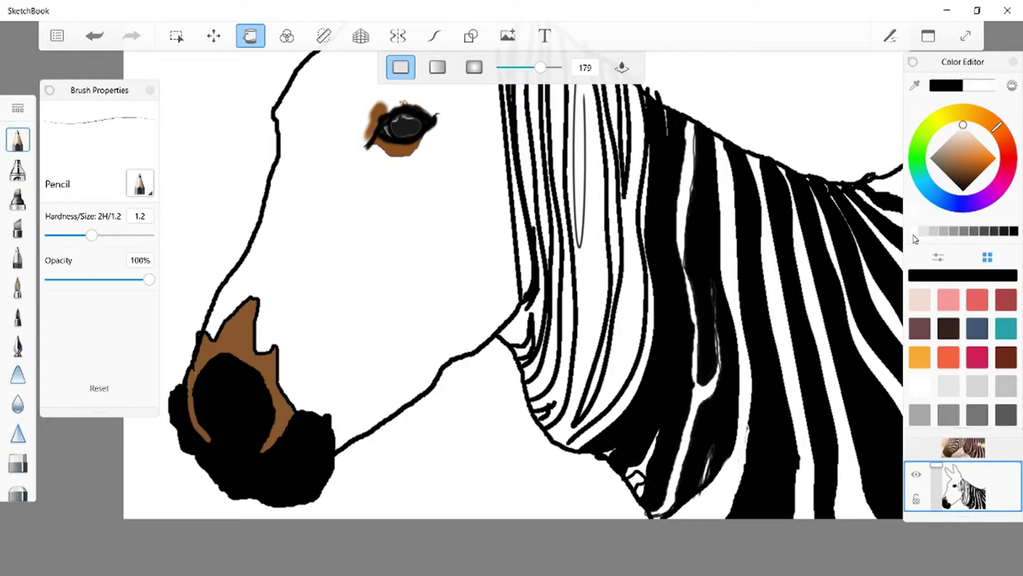
pyautogui.click(712, 295)
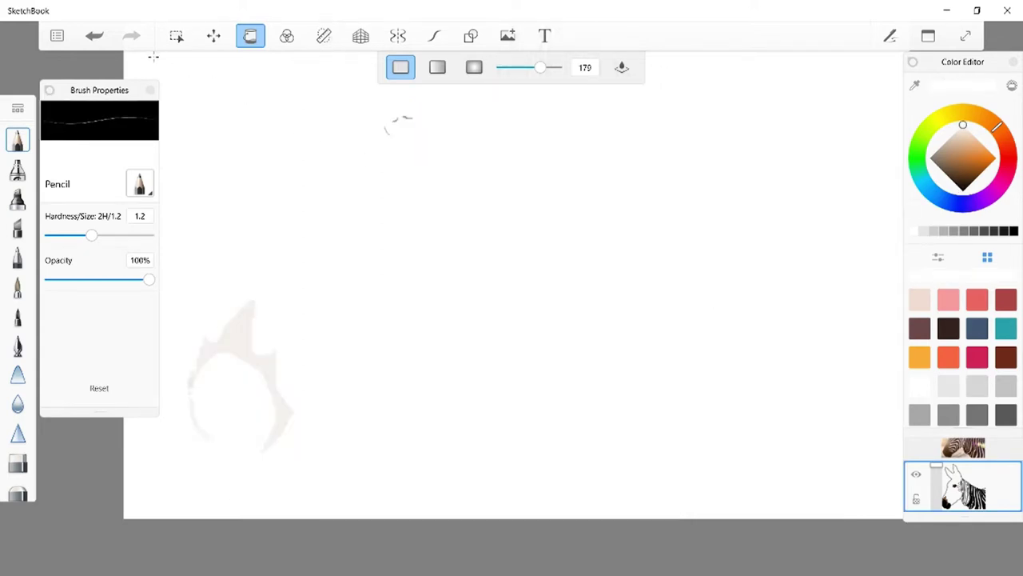
pyautogui.click(93, 36)
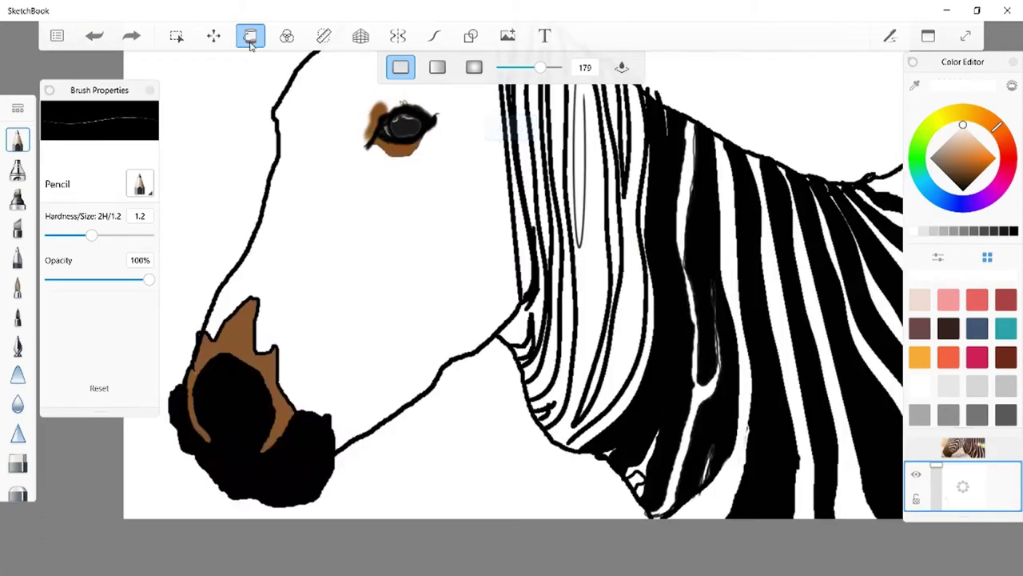
pyautogui.click(250, 40)
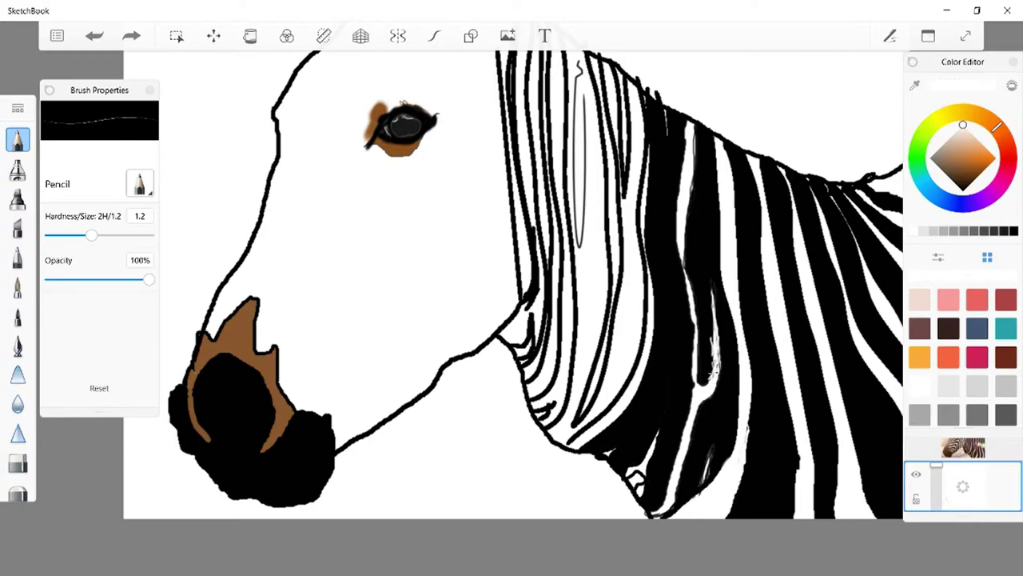
pyautogui.moveTo(709, 384); pyautogui.dragTo(703, 378)
pyautogui.moveTo(707, 463)
pyautogui.mouseDown()
pyautogui.moveTo(710, 441)
pyautogui.moveTo(709, 458)
pyautogui.mouseUp()
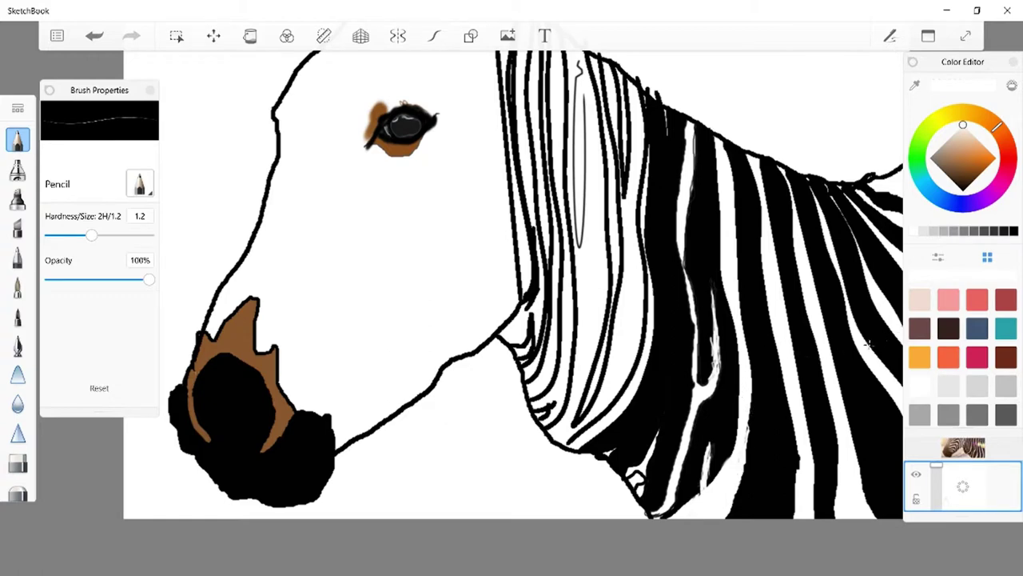
# Flood-fill the remaining outlined stripes on the front of the neck and the small patch beneath the jaw with black.
pyautogui.click(1011, 234)
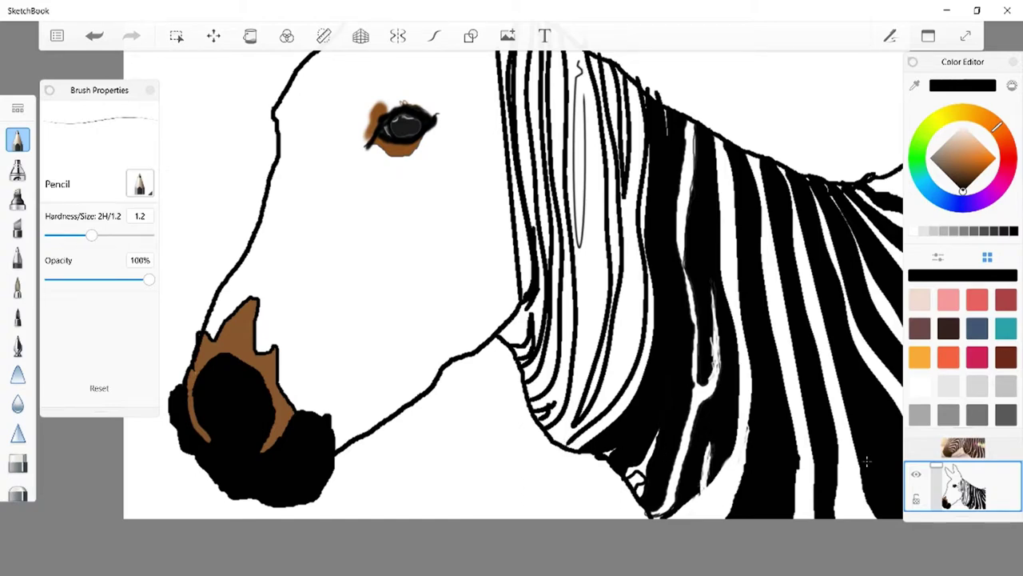
pyautogui.click(251, 46)
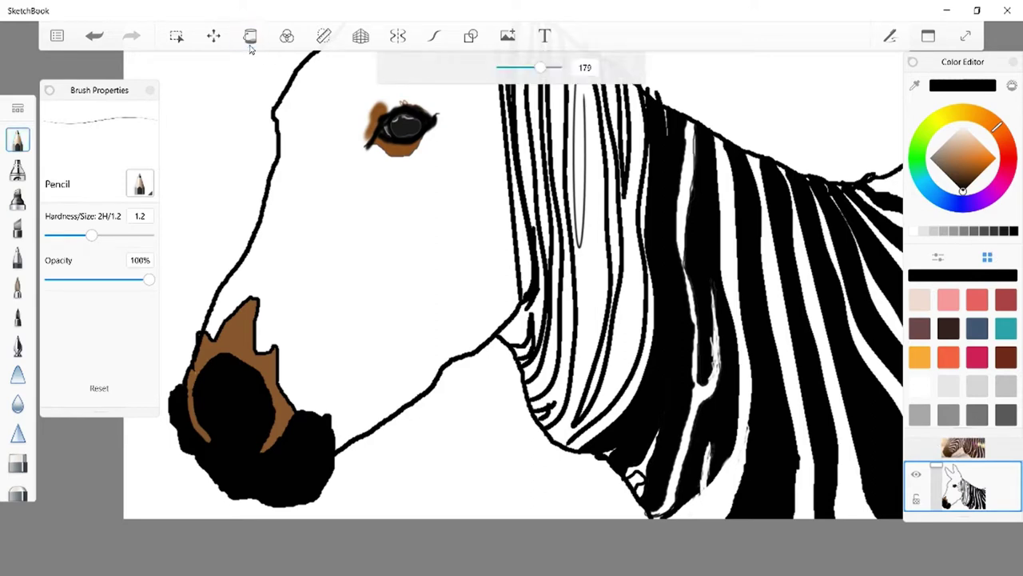
pyautogui.click(601, 403)
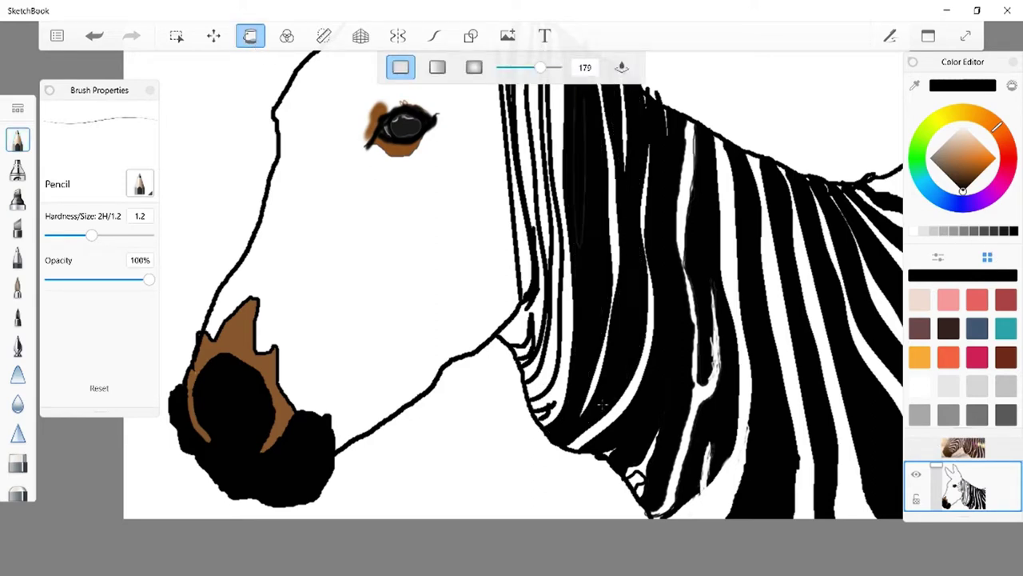
pyautogui.click(544, 375)
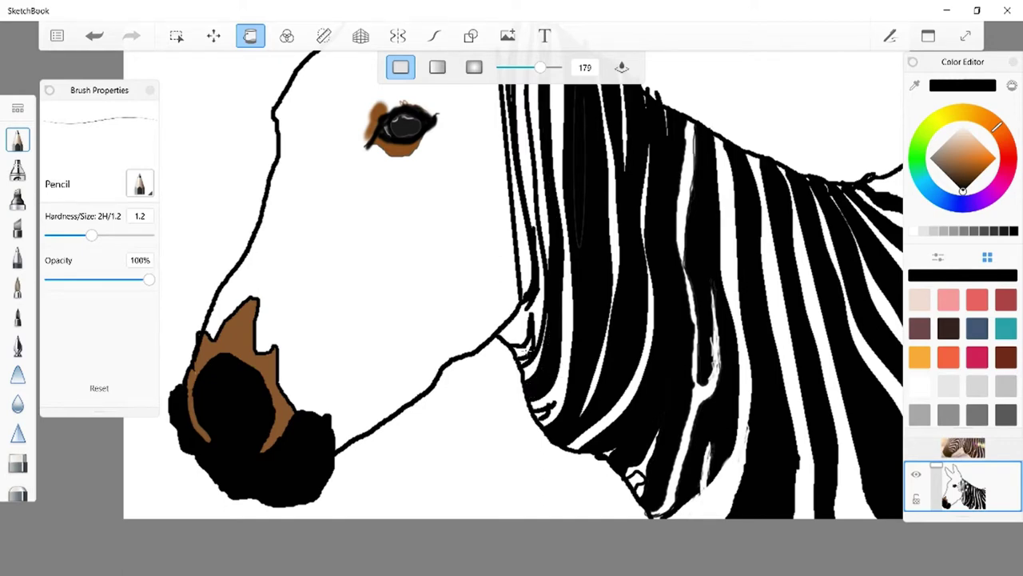
pyautogui.click(524, 348)
# Compare the filled neck stripes with the reference photo by showing and hiding the photo layer.
pyautogui.click(951, 451)
pyautogui.click(918, 426)
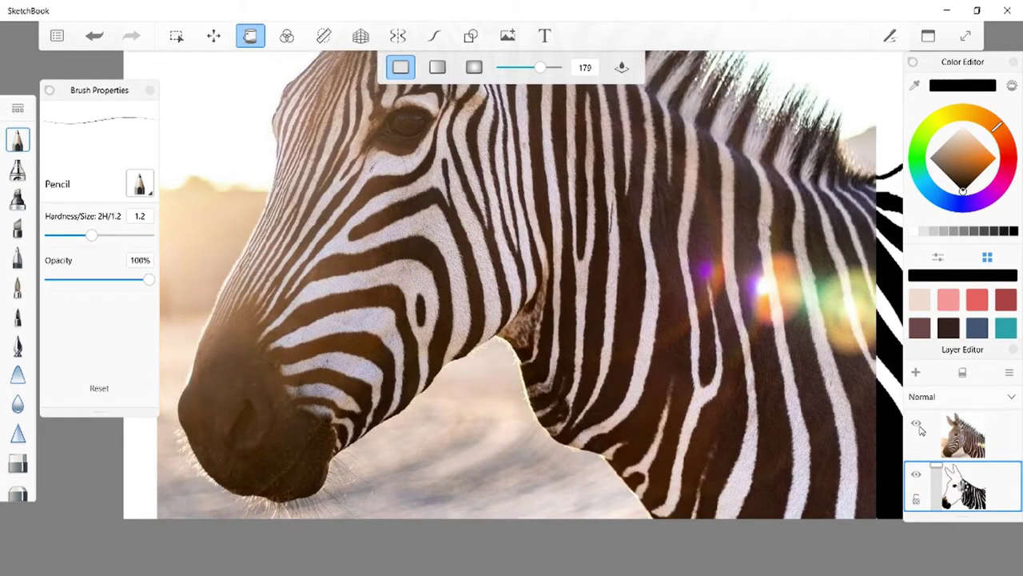
pyautogui.click(919, 426)
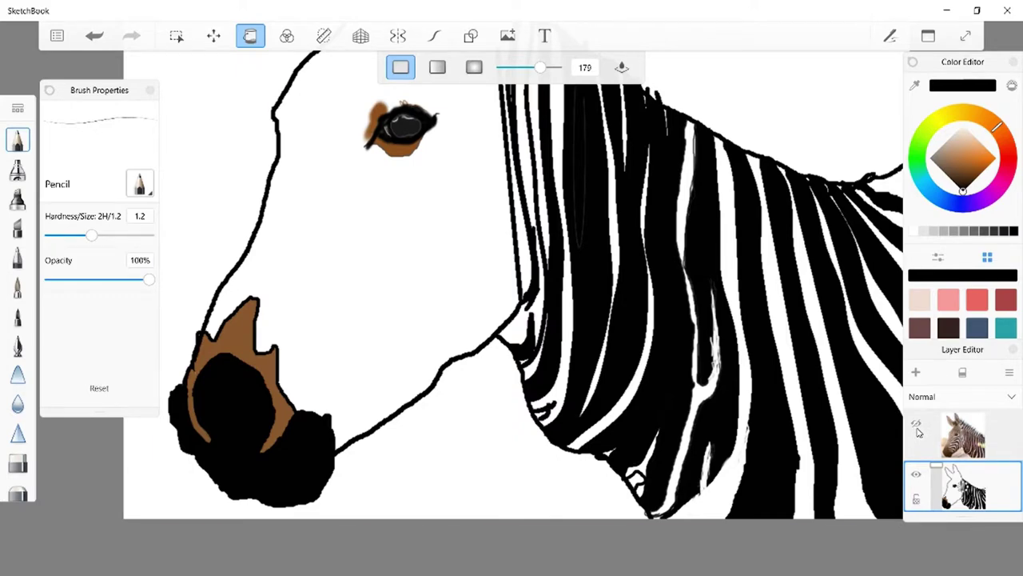
pyautogui.click(917, 426)
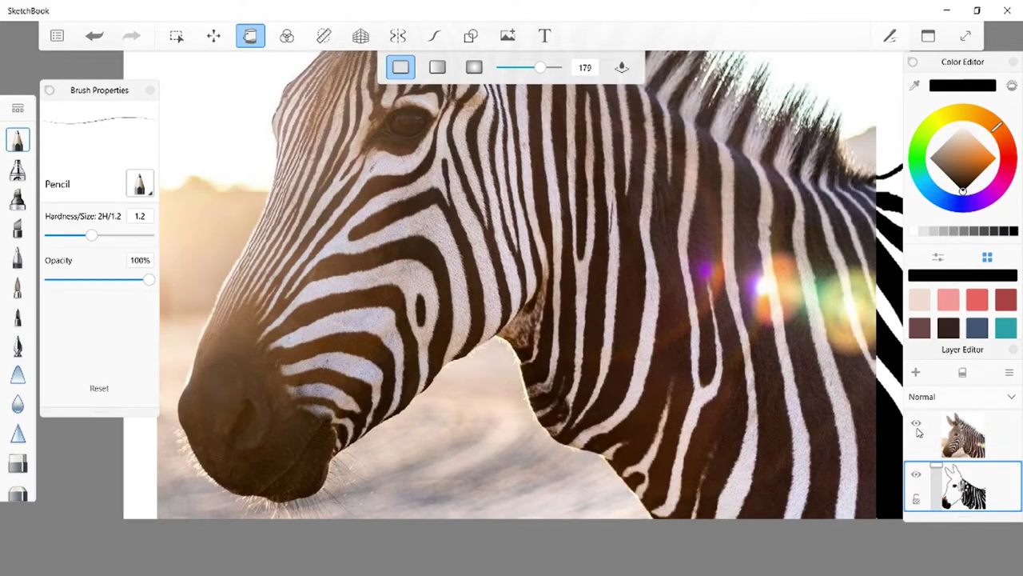
pyautogui.click(917, 425)
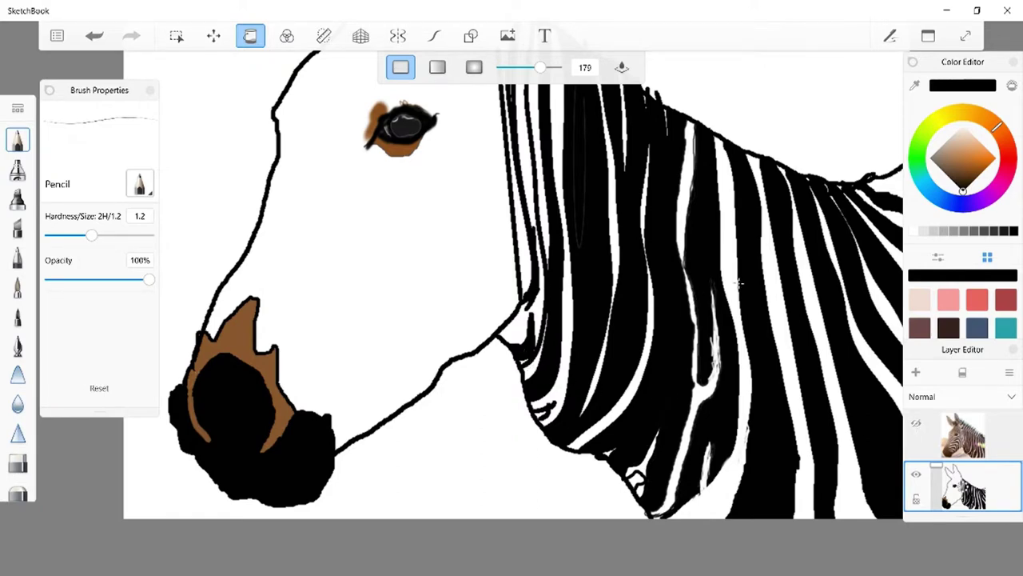
pyautogui.scroll(-4, 656, 272)
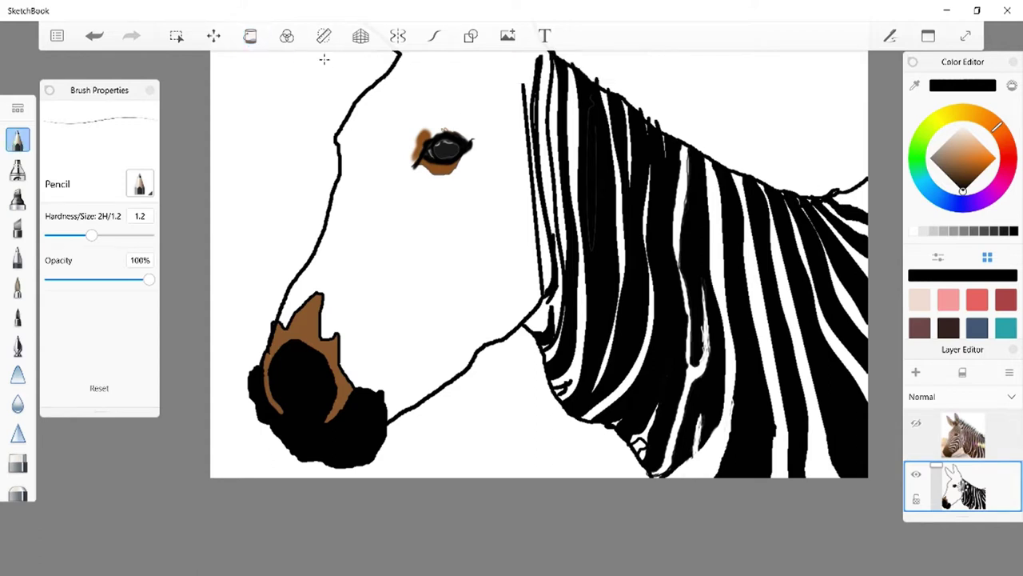
# Trace the forehead, cheek and muzzle stripes over the reference photo with the thin black pencil, with the photo hidden again at the end.
pyautogui.click(250, 35)
pyautogui.click(917, 424)
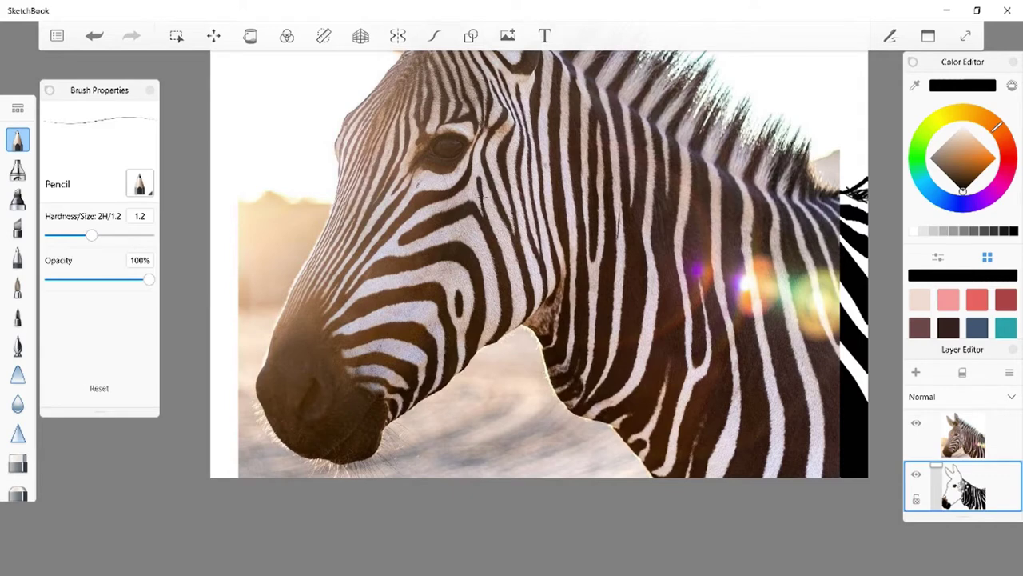
pyautogui.moveTo(478, 178); pyautogui.dragTo(484, 221)
pyautogui.moveTo(487, 94); pyautogui.dragTo(486, 128)
pyautogui.moveTo(461, 54); pyautogui.dragTo(480, 99)
pyautogui.moveTo(479, 134)
pyautogui.mouseDown()
pyautogui.moveTo(465, 179)
pyautogui.moveTo(410, 205)
pyautogui.moveTo(353, 272)
pyautogui.mouseUp()
pyautogui.moveTo(329, 313); pyautogui.dragTo(317, 316)
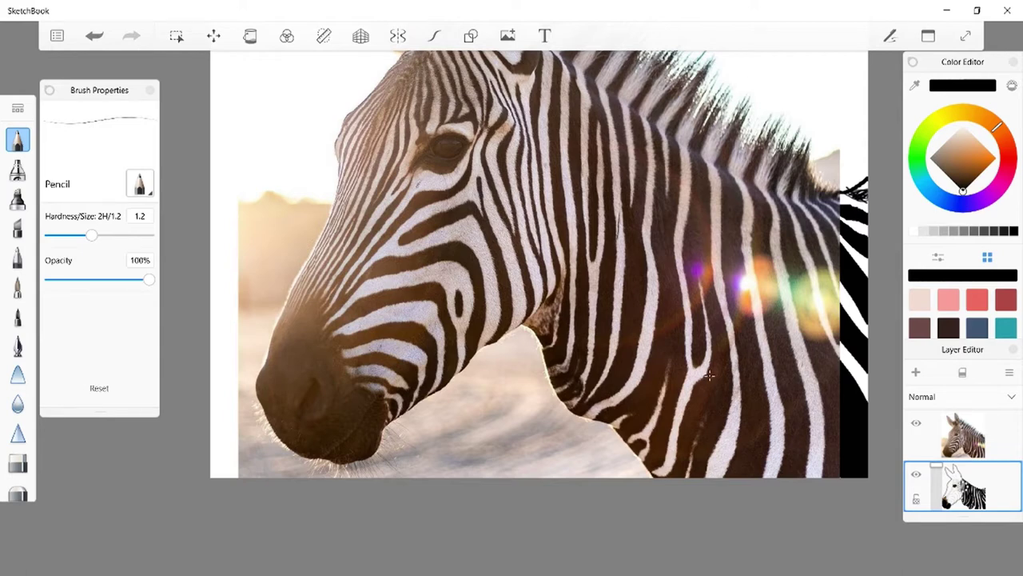
pyautogui.click(917, 425)
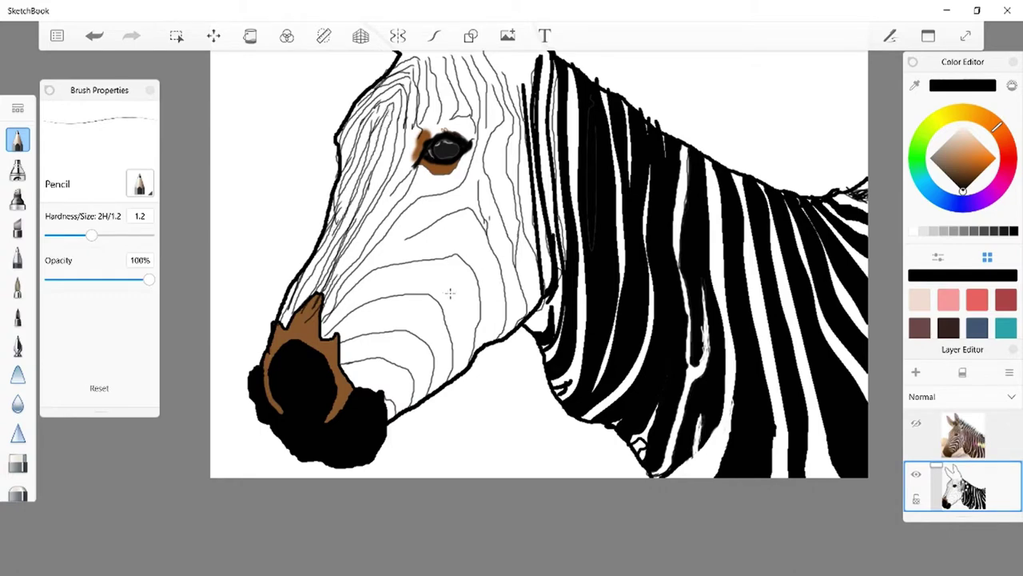
# Try a pencil stroke across the cheek and black flood fills of the thin-outlined face stripes, undoing each attempt.
pyautogui.moveTo(457, 276); pyautogui.dragTo(487, 100)
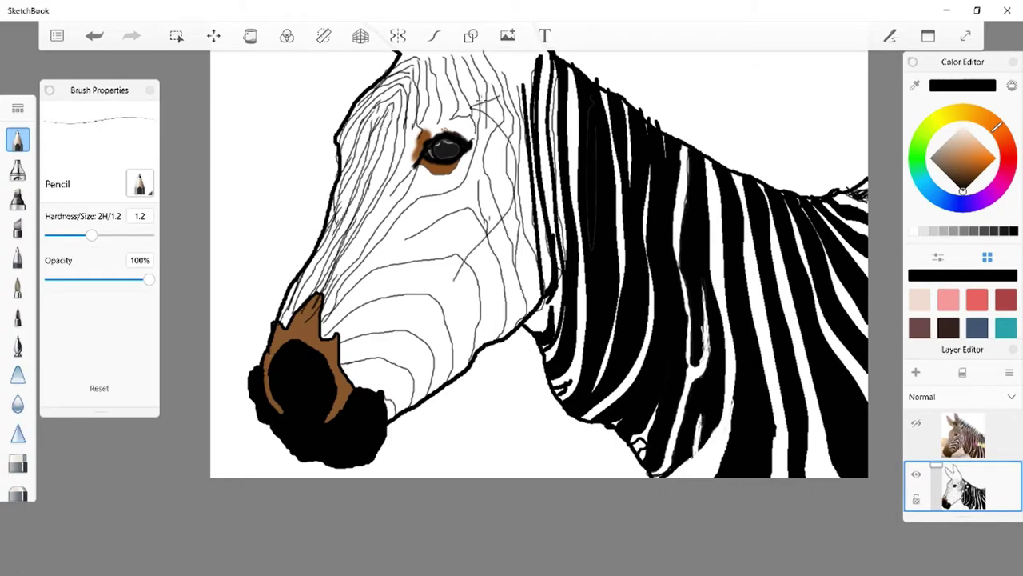
pyautogui.click(94, 35)
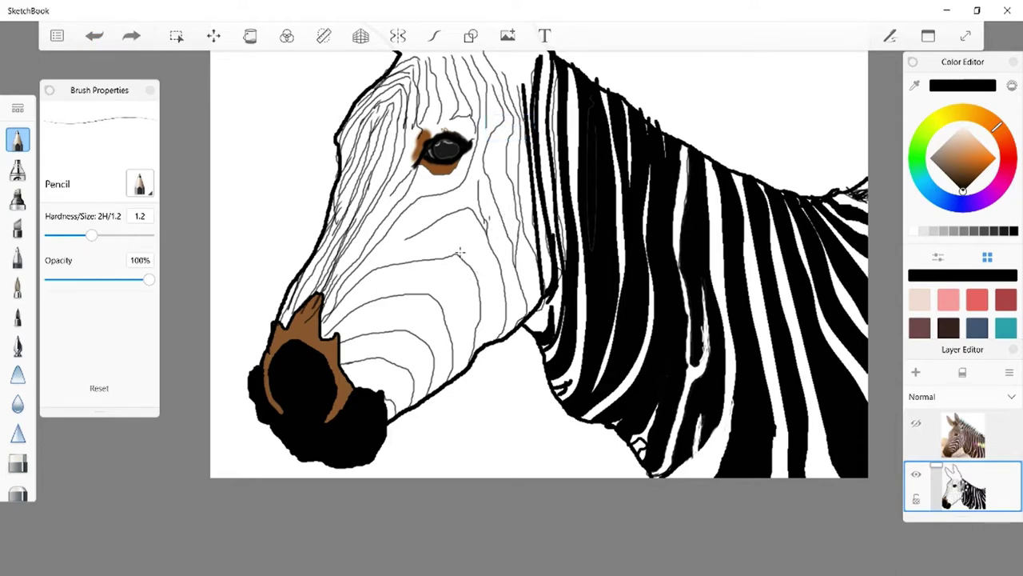
pyautogui.click(250, 35)
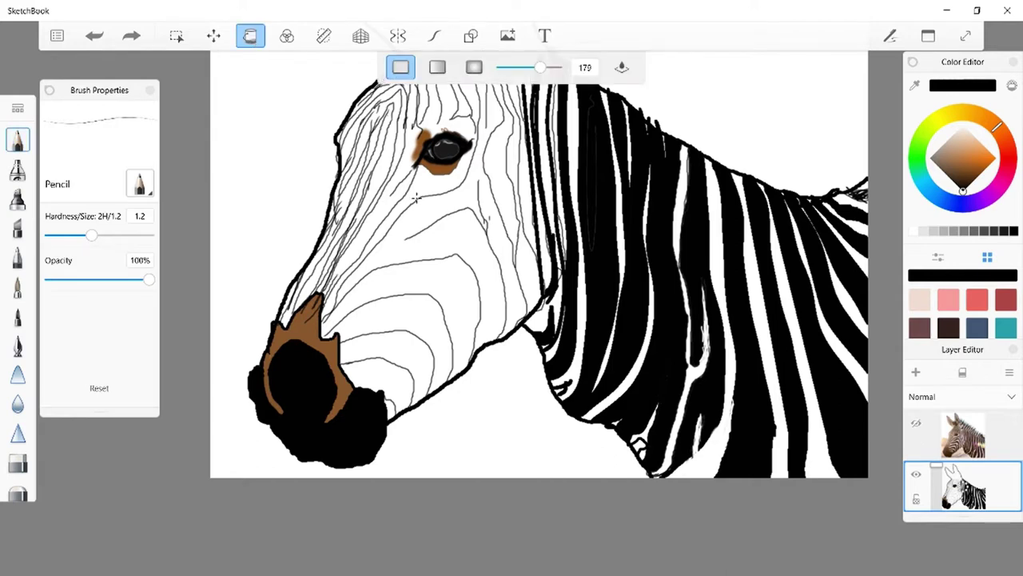
pyautogui.click(424, 260)
pyautogui.click(103, 36)
pyautogui.scroll(3, 477, 288)
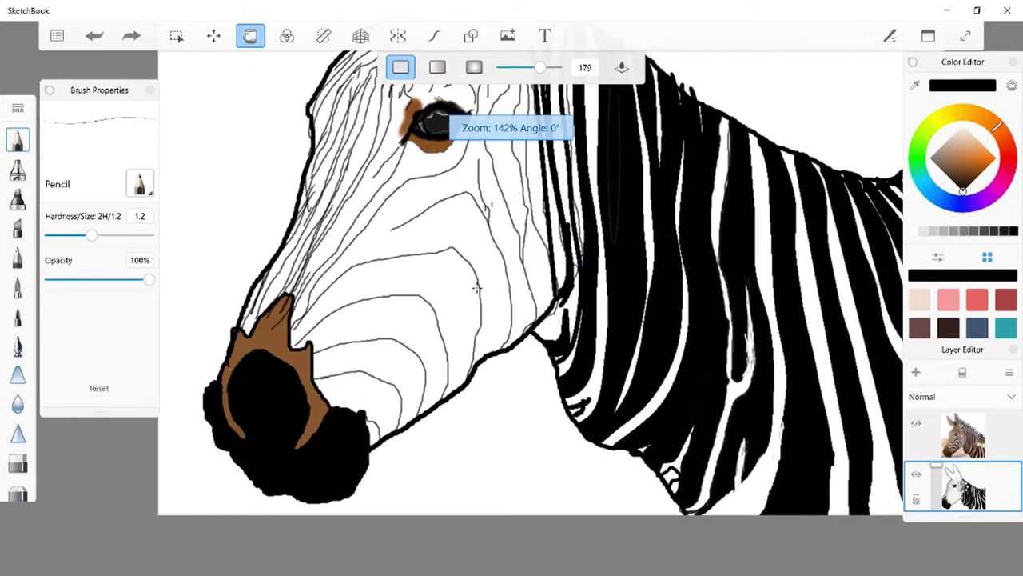
pyautogui.click(477, 281)
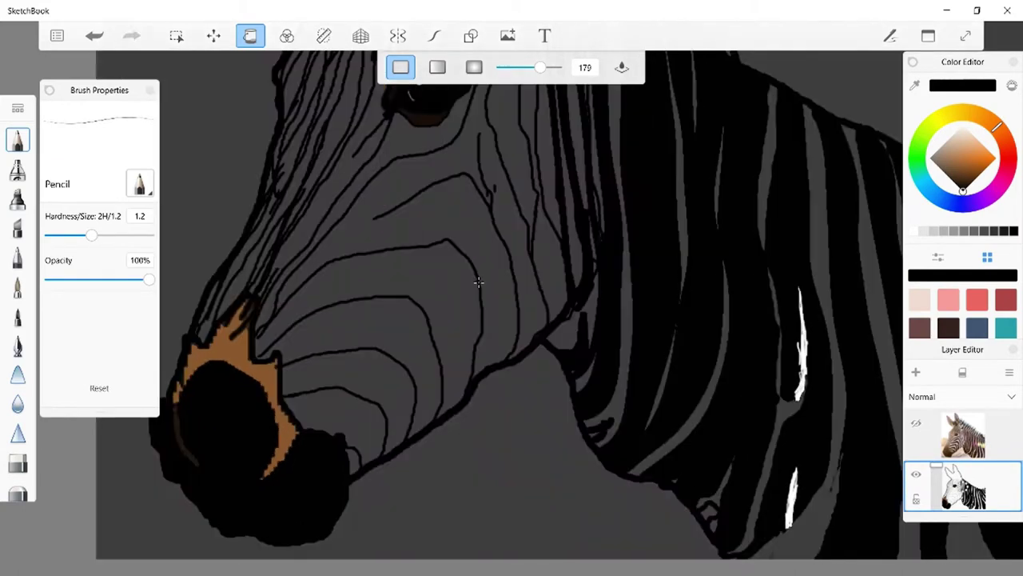
pyautogui.click(94, 35)
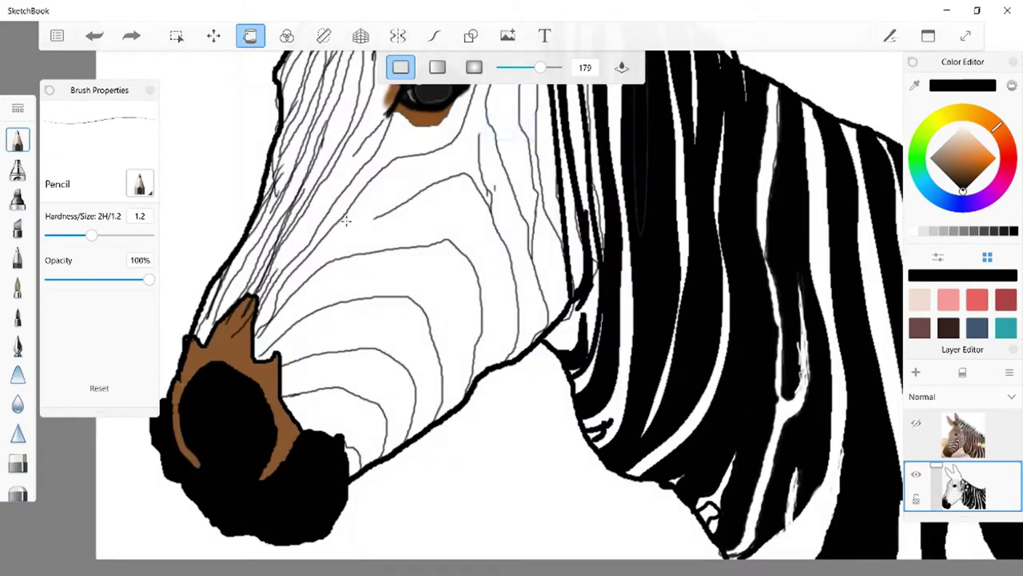
pyautogui.click(491, 207)
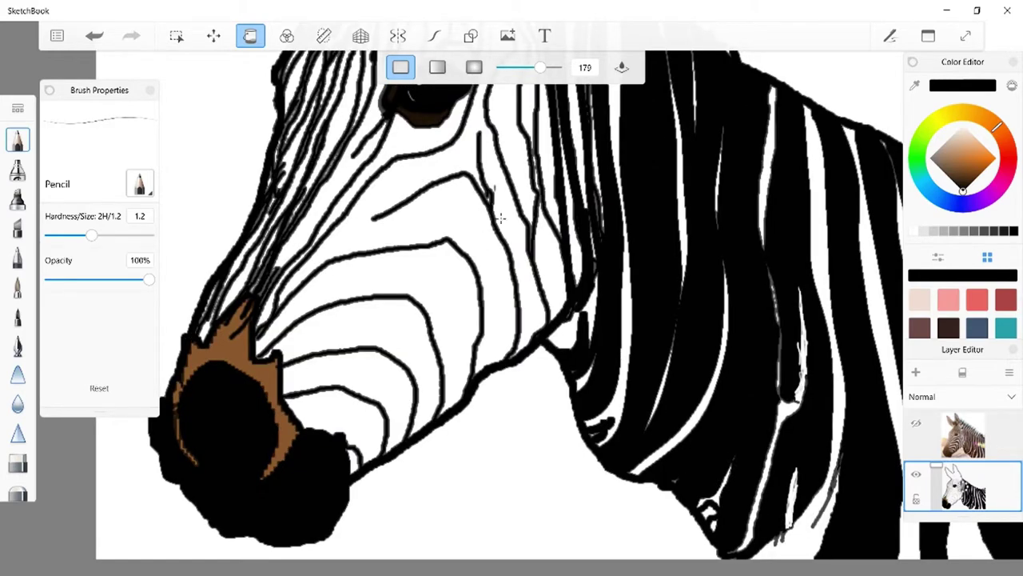
pyautogui.scroll(-4, 493, 390)
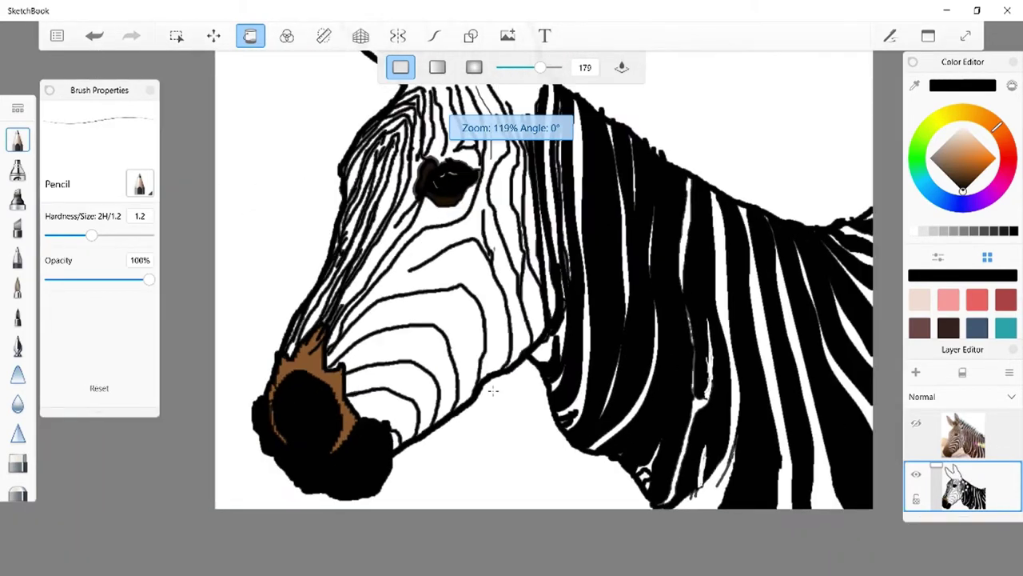
pyautogui.scroll(-2, 492, 391)
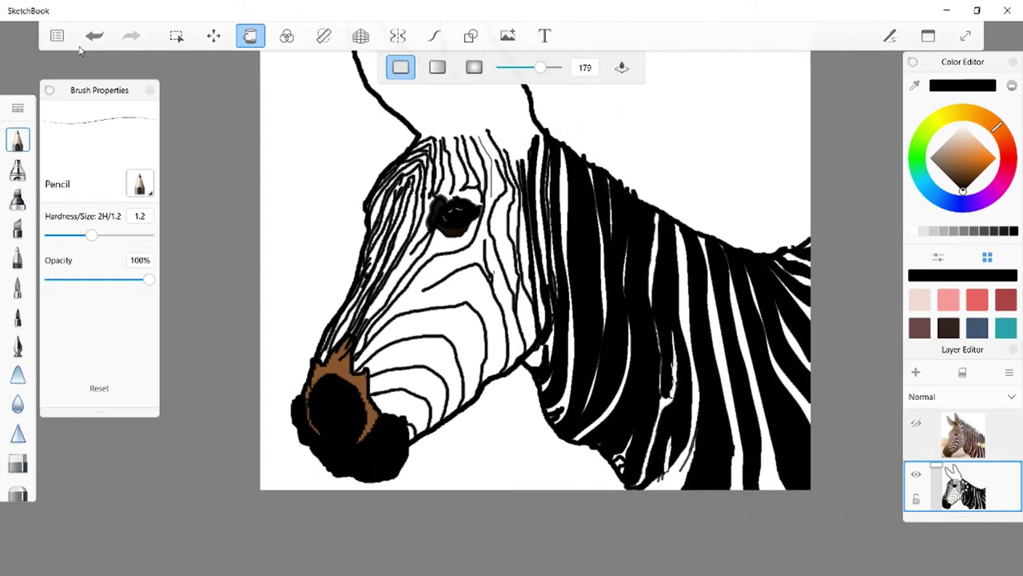
pyautogui.click(94, 36)
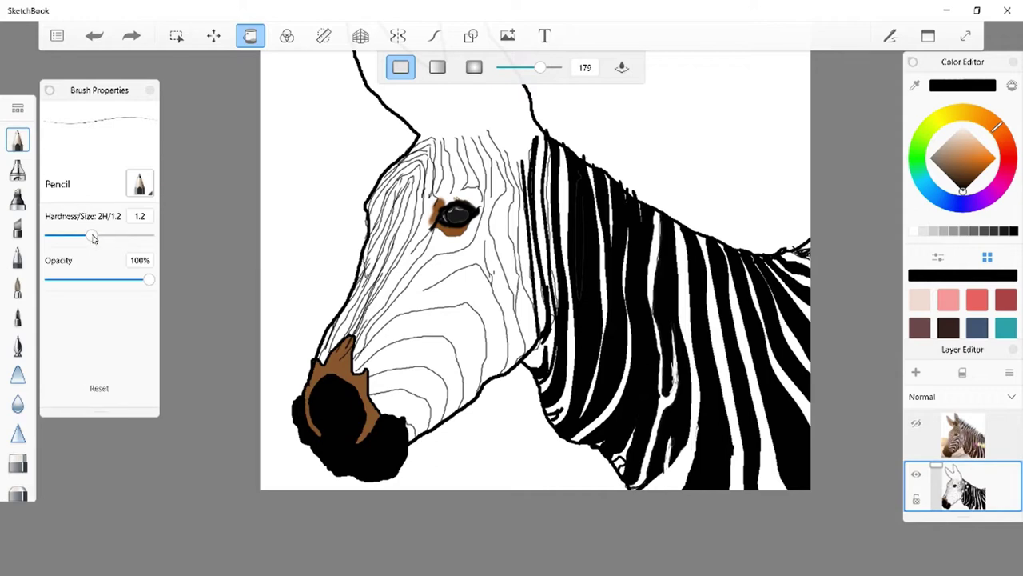
# Trace the short cheek stripe and the arched stripe below it over the reference photo with the pencil at size 1.6.
pyautogui.moveTo(93, 239); pyautogui.dragTo(103, 241)
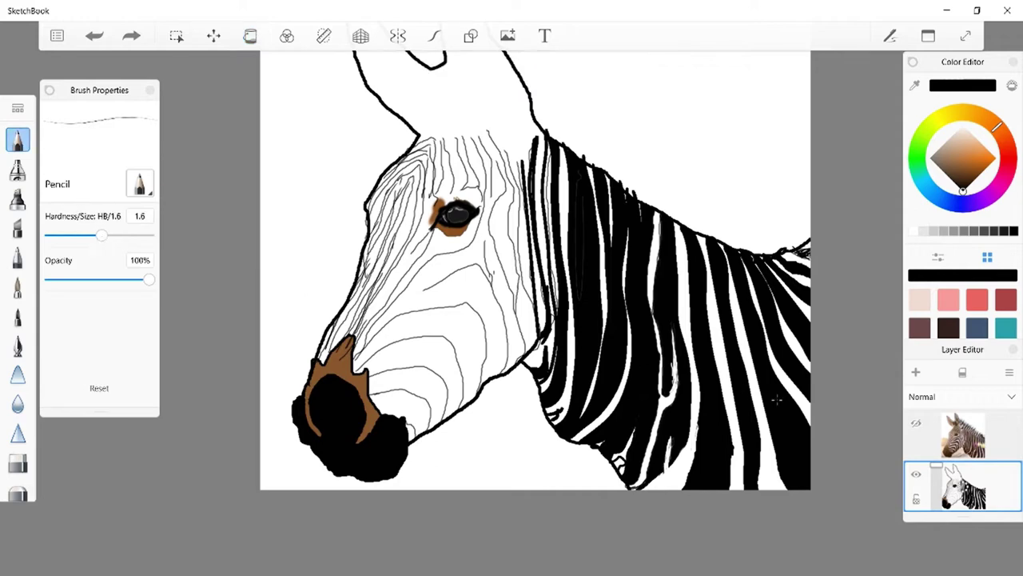
pyautogui.click(915, 423)
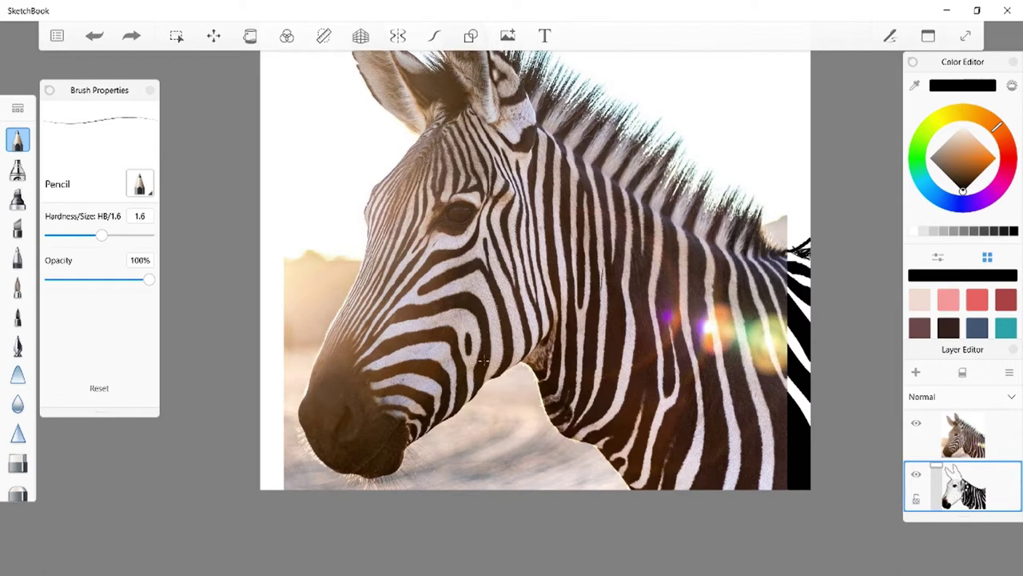
pyautogui.moveTo(474, 392); pyautogui.dragTo(430, 284)
pyautogui.click(916, 425)
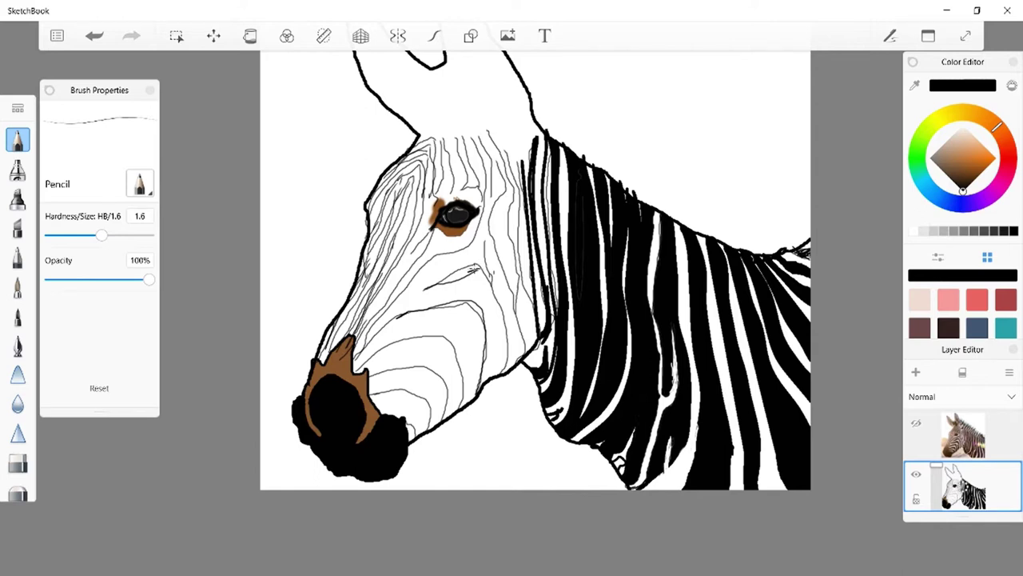
# Try flood-filling the short cheek stripe below the eye with black and undo it.
pyautogui.click(250, 35)
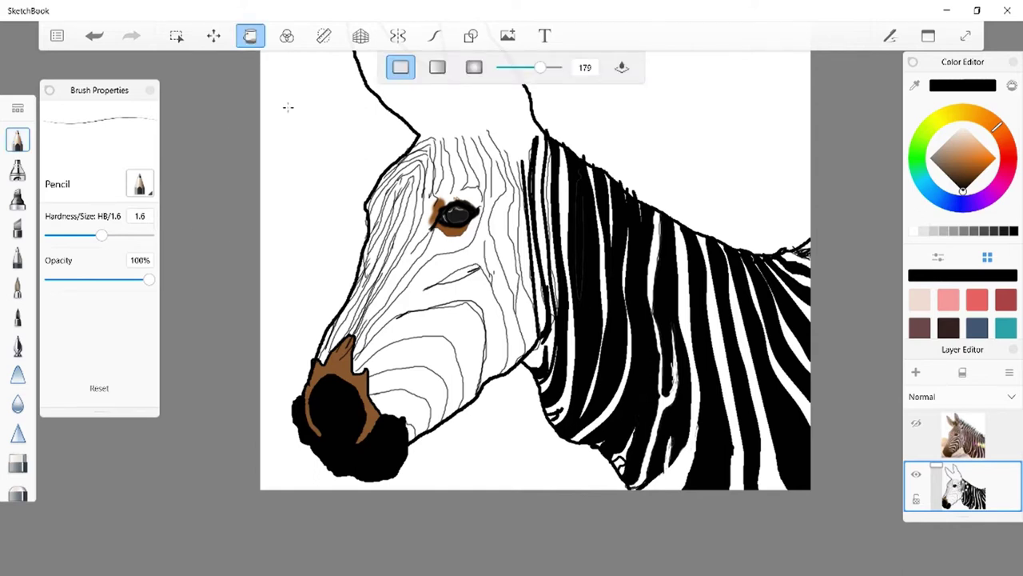
pyautogui.click(462, 273)
pyautogui.click(94, 36)
# Fill in the short cheek stripe below the eye with black pencil strokes at sizes 4.1 and 14.0.
pyautogui.moveTo(100, 236); pyautogui.dragTo(128, 237)
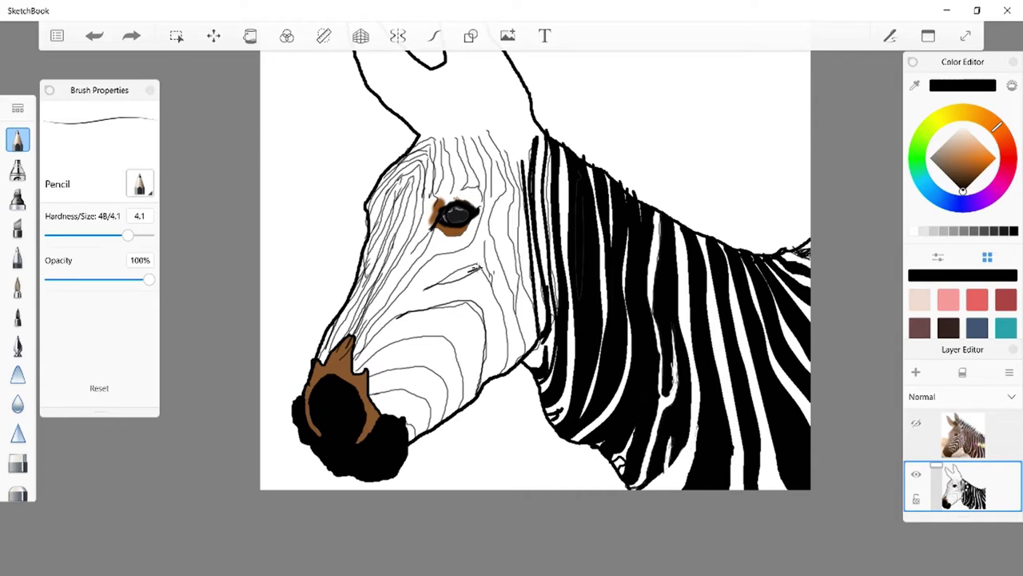
pyautogui.moveTo(467, 271); pyautogui.dragTo(446, 279)
pyautogui.moveTo(130, 236); pyautogui.dragTo(153, 243)
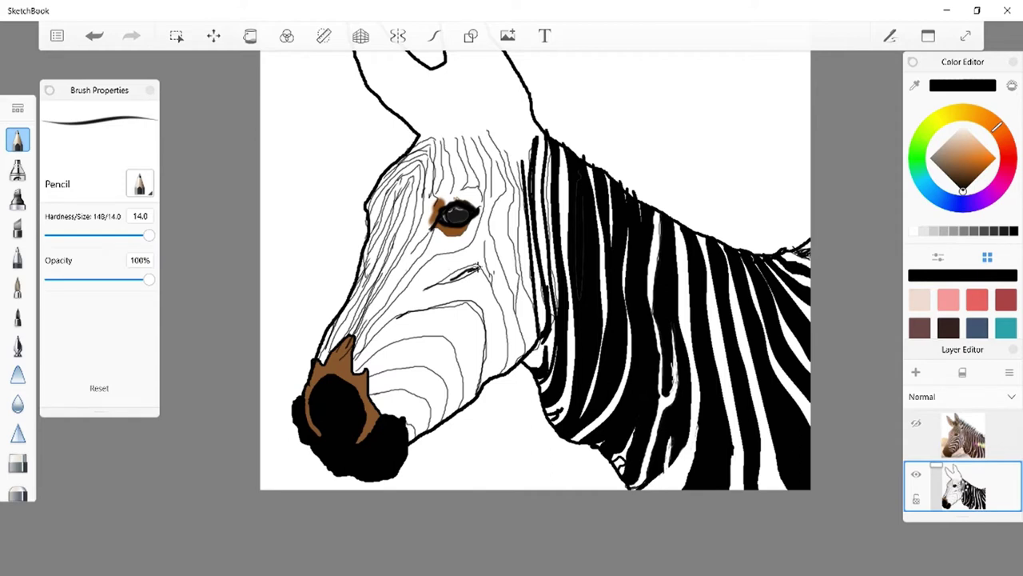
pyautogui.moveTo(478, 267)
pyautogui.mouseDown()
pyautogui.moveTo(429, 285)
pyautogui.moveTo(461, 271)
pyautogui.moveTo(424, 287)
pyautogui.mouseUp()
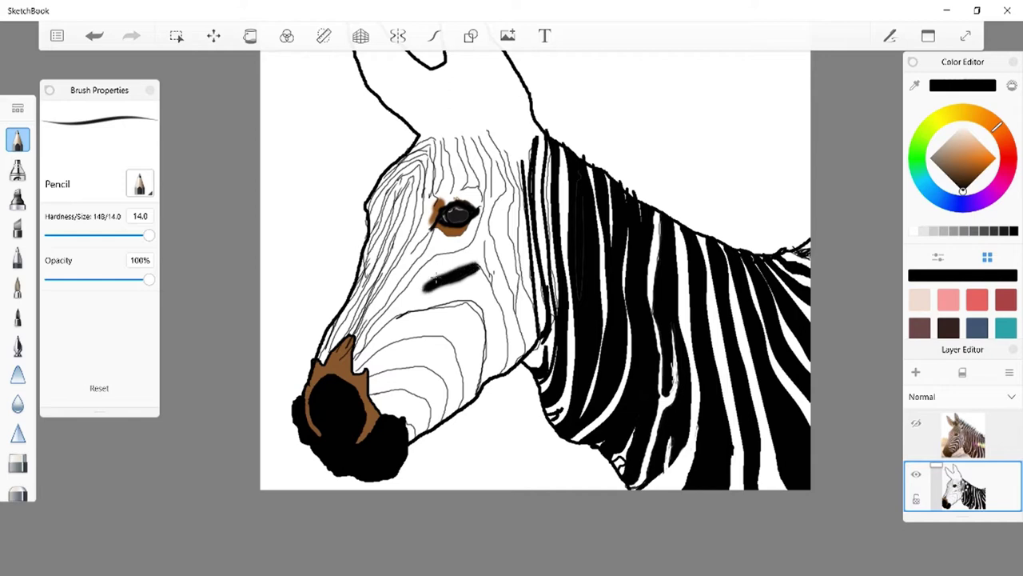
# Paint the black stripe that runs from the short cheek stripe down to the jaw and extend it up towards the eye.
pyautogui.moveTo(477, 265)
pyautogui.mouseDown()
pyautogui.moveTo(506, 340)
pyautogui.moveTo(501, 384)
pyautogui.mouseUp()
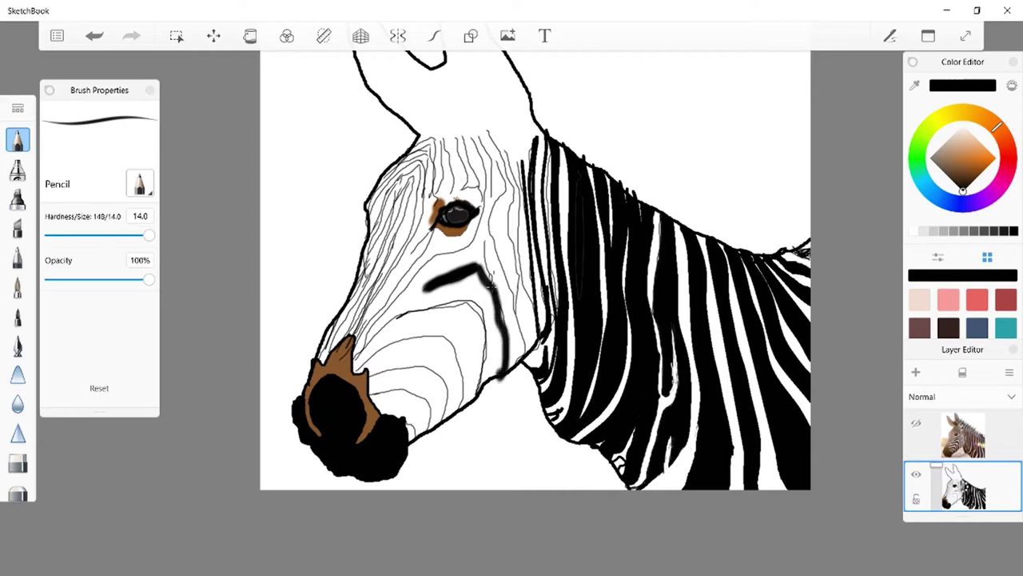
pyautogui.moveTo(491, 284)
pyautogui.mouseDown()
pyautogui.moveTo(500, 374)
pyautogui.moveTo(497, 337)
pyautogui.mouseUp()
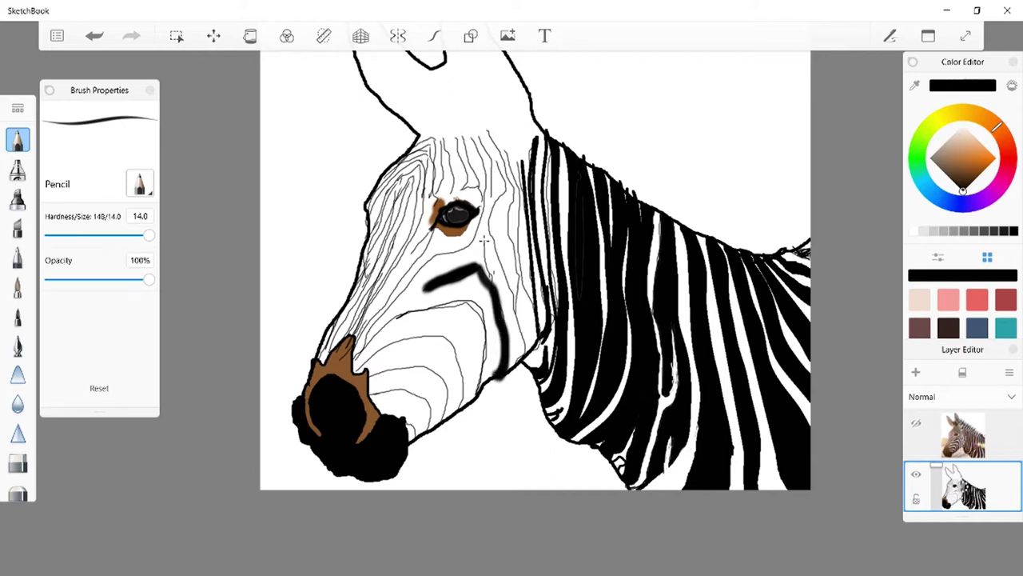
pyautogui.moveTo(483, 240); pyautogui.dragTo(493, 288)
# Paint the forehead stripes above the eye, the stripe from the eye to the muzzle and the large arched cheek stripe black.
pyautogui.moveTo(470, 135); pyautogui.dragTo(485, 208)
pyautogui.moveTo(461, 138); pyautogui.dragTo(482, 199)
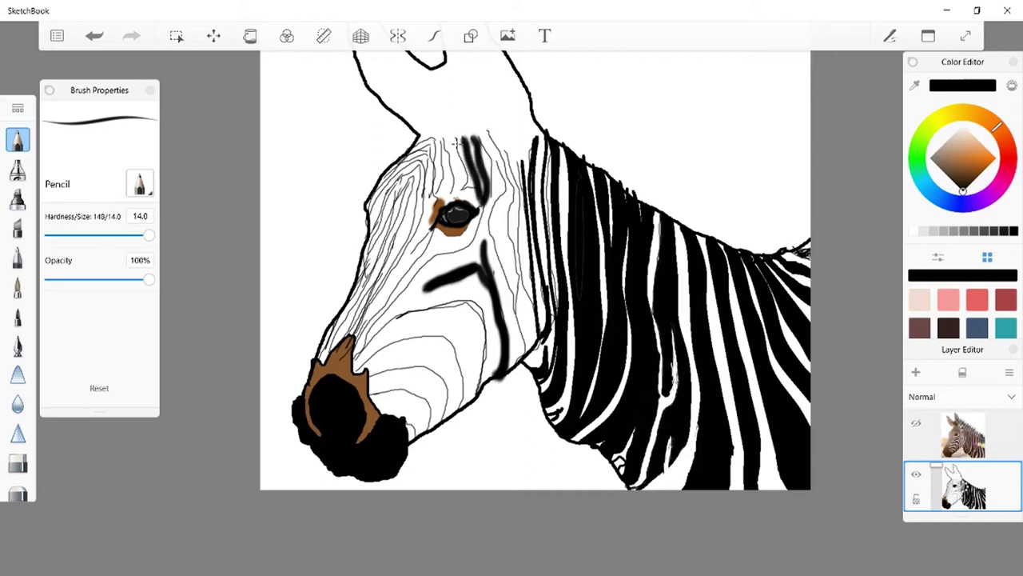
pyautogui.moveTo(457, 140)
pyautogui.mouseDown()
pyautogui.moveTo(479, 195)
pyautogui.moveTo(452, 147)
pyautogui.moveTo(450, 197)
pyautogui.moveTo(440, 144)
pyautogui.moveTo(437, 170)
pyautogui.moveTo(427, 138)
pyautogui.moveTo(406, 156)
pyautogui.moveTo(427, 152)
pyautogui.moveTo(439, 196)
pyautogui.moveTo(445, 160)
pyautogui.moveTo(484, 164)
pyautogui.moveTo(495, 193)
pyautogui.moveTo(482, 227)
pyautogui.moveTo(463, 251)
pyautogui.moveTo(421, 269)
pyautogui.moveTo(354, 363)
pyautogui.moveTo(406, 311)
pyautogui.moveTo(473, 306)
pyautogui.moveTo(445, 312)
pyautogui.moveTo(439, 302)
pyautogui.moveTo(401, 318)
pyautogui.moveTo(455, 308)
pyautogui.moveTo(486, 330)
pyautogui.moveTo(476, 313)
pyautogui.moveTo(476, 395)
pyautogui.moveTo(486, 313)
pyautogui.moveTo(482, 358)
pyautogui.moveTo(476, 308)
pyautogui.moveTo(439, 303)
pyautogui.mouseUp()
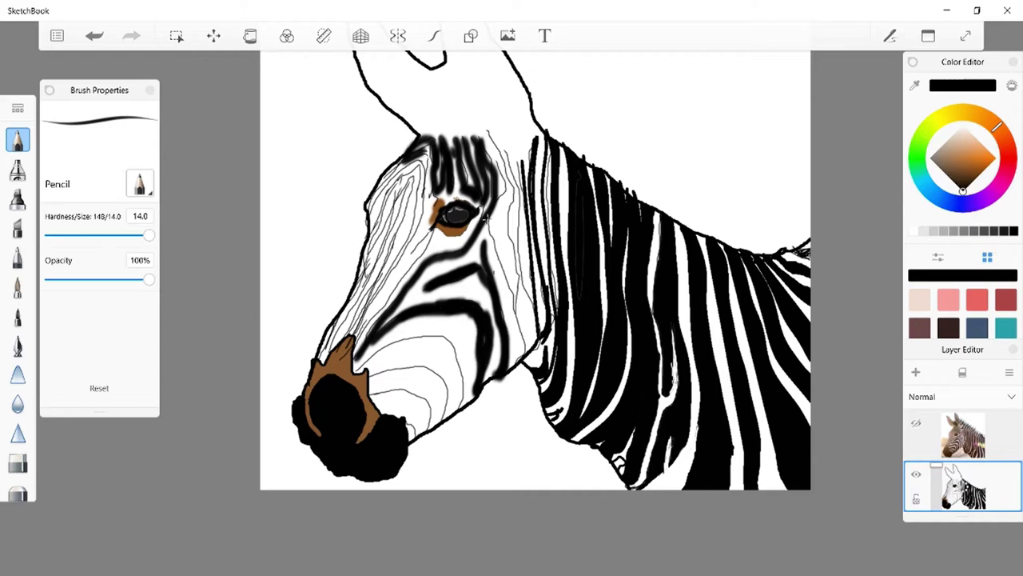
# Paint the stripe behind the cheek, thicken the jaw and muzzle outline, and add a black stripe beside the eye.
pyautogui.moveTo(486, 218)
pyautogui.mouseDown()
pyautogui.moveTo(522, 350)
pyautogui.moveTo(469, 414)
pyautogui.moveTo(406, 442)
pyautogui.moveTo(394, 478)
pyautogui.moveTo(375, 483)
pyautogui.moveTo(348, 483)
pyautogui.moveTo(320, 464)
pyautogui.moveTo(298, 397)
pyautogui.mouseUp()
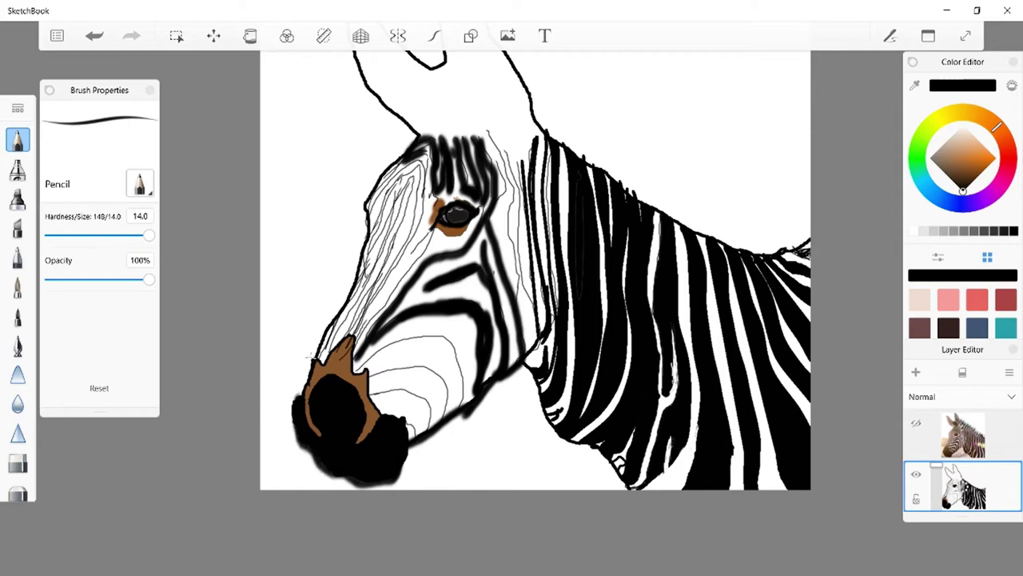
pyautogui.moveTo(313, 359); pyautogui.dragTo(301, 398)
pyautogui.moveTo(495, 158)
pyautogui.mouseDown()
pyautogui.moveTo(507, 189)
pyautogui.moveTo(494, 205)
pyautogui.mouseUp()
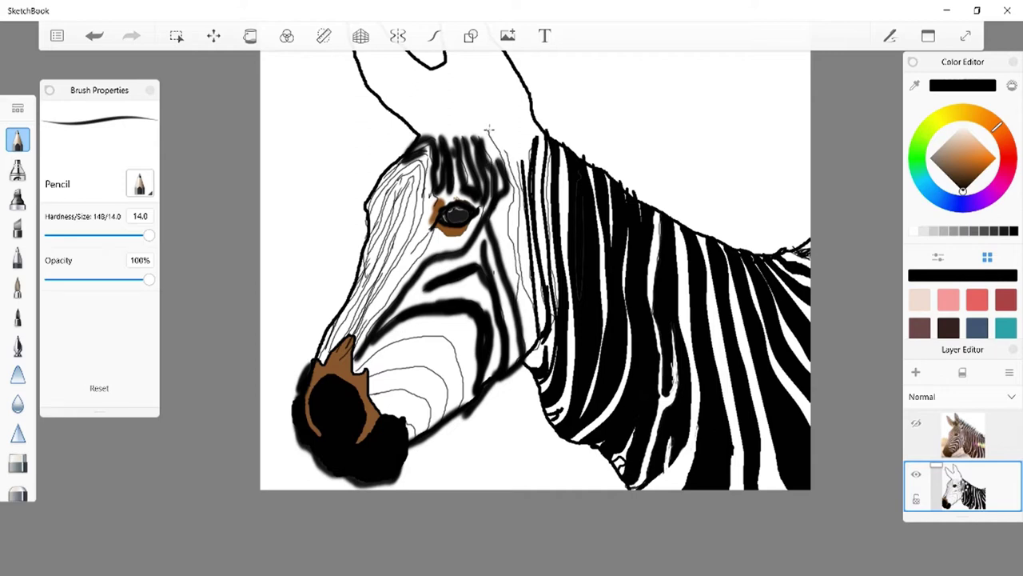
# Paint the vertical stripes between the eye and the neck black with the size 14.0 pencil.
pyautogui.moveTo(490, 128)
pyautogui.mouseDown()
pyautogui.moveTo(512, 213)
pyautogui.moveTo(523, 165)
pyautogui.moveTo(507, 232)
pyautogui.moveTo(517, 276)
pyautogui.mouseUp()
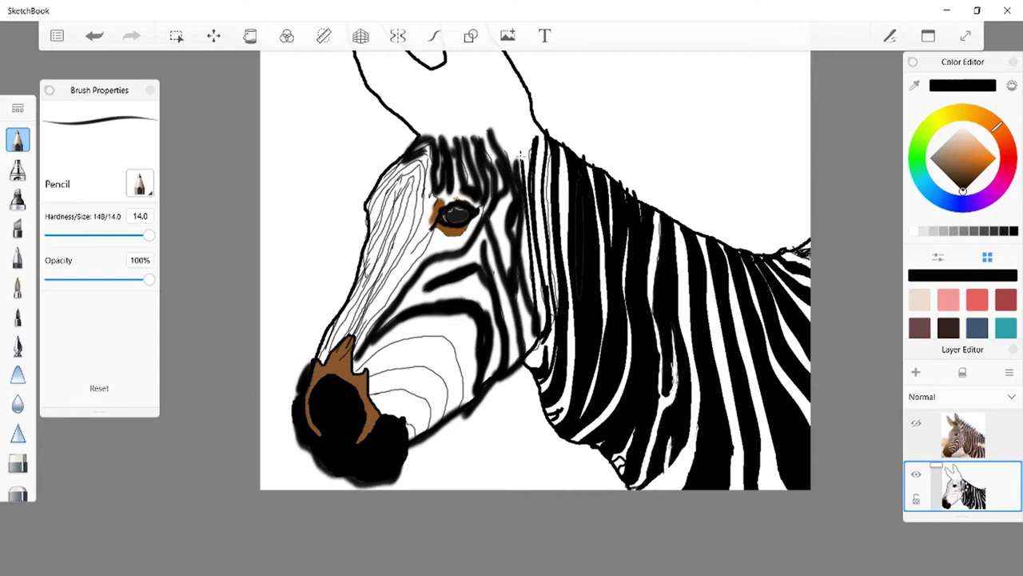
pyautogui.moveTo(521, 154); pyautogui.dragTo(534, 326)
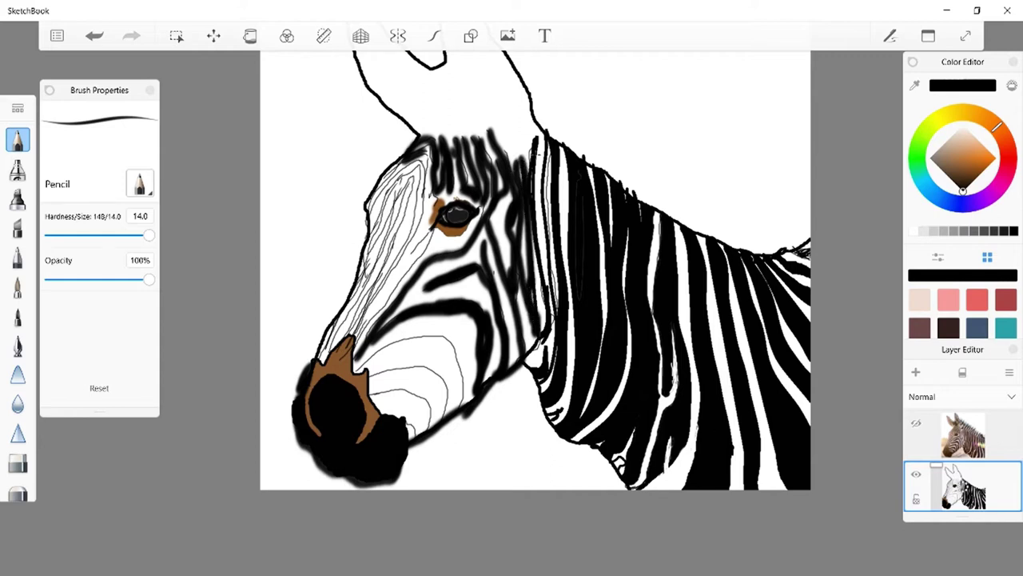
pyautogui.moveTo(539, 135)
pyautogui.mouseDown()
pyautogui.moveTo(554, 201)
pyautogui.moveTo(544, 182)
pyautogui.moveTo(553, 296)
pyautogui.moveTo(551, 318)
pyautogui.moveTo(526, 334)
pyautogui.mouseUp()
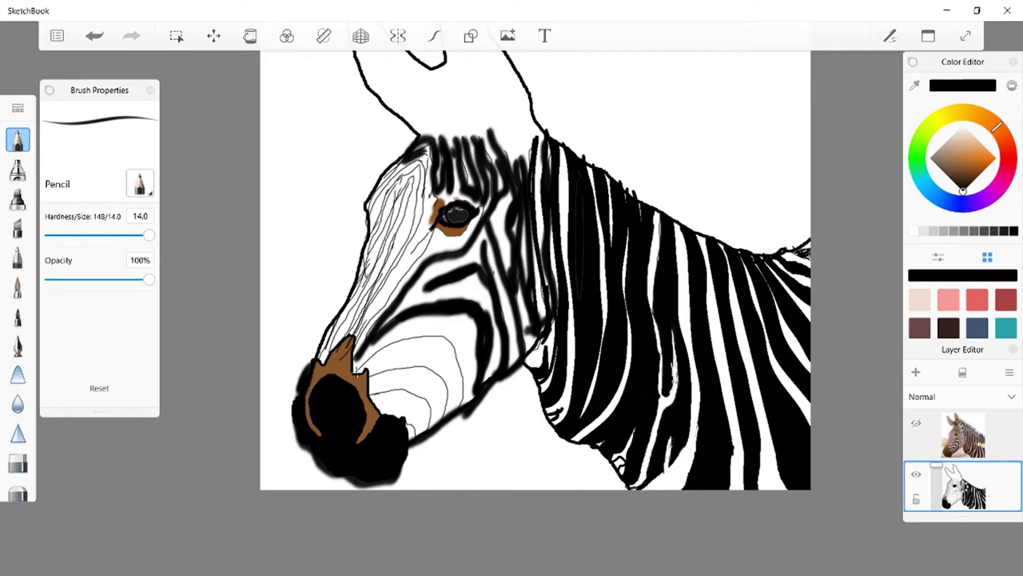
# Paint the remaining curved cheek stripes between the large arched stripe and the muzzle black.
pyautogui.moveTo(356, 370)
pyautogui.mouseDown()
pyautogui.moveTo(400, 340)
pyautogui.moveTo(438, 341)
pyautogui.moveTo(454, 349)
pyautogui.moveTo(463, 406)
pyautogui.mouseUp()
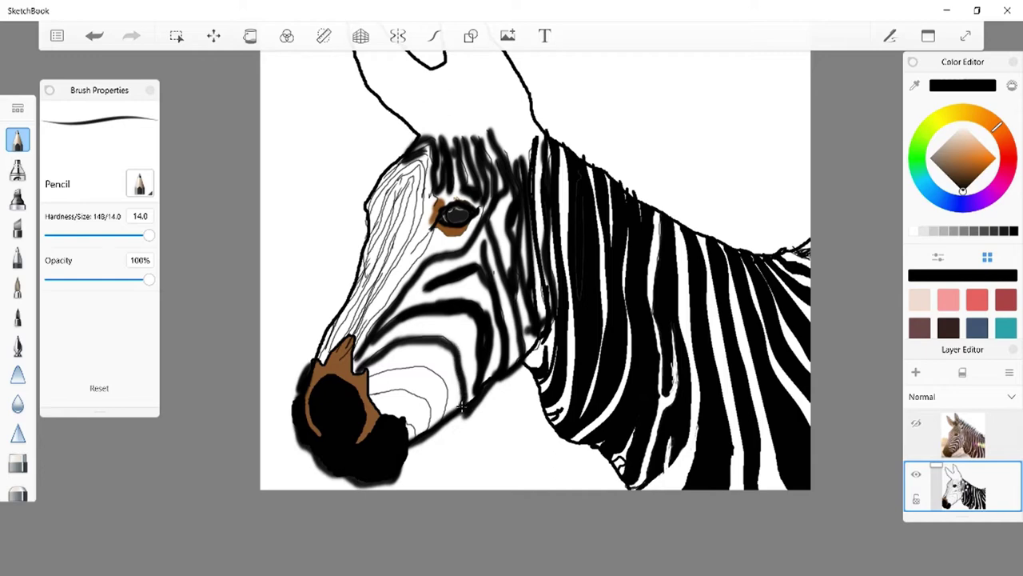
pyautogui.moveTo(388, 359)
pyautogui.mouseDown()
pyautogui.moveTo(380, 368)
pyautogui.moveTo(428, 368)
pyautogui.moveTo(447, 397)
pyautogui.moveTo(446, 416)
pyautogui.mouseUp()
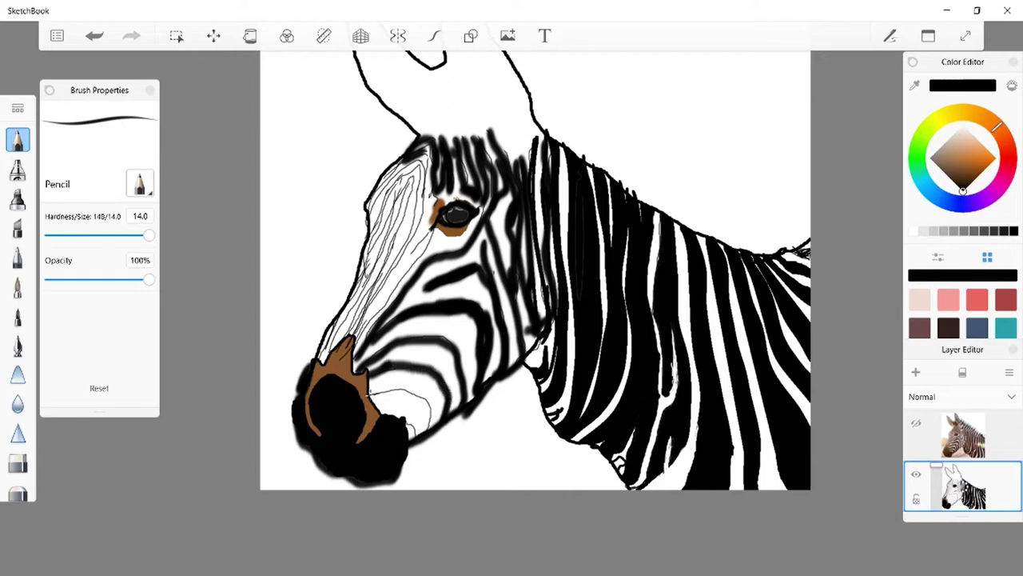
pyautogui.moveTo(372, 390)
pyautogui.mouseDown()
pyautogui.moveTo(432, 406)
pyautogui.moveTo(430, 430)
pyautogui.moveTo(415, 438)
pyautogui.moveTo(414, 426)
pyautogui.moveTo(389, 418)
pyautogui.mouseUp()
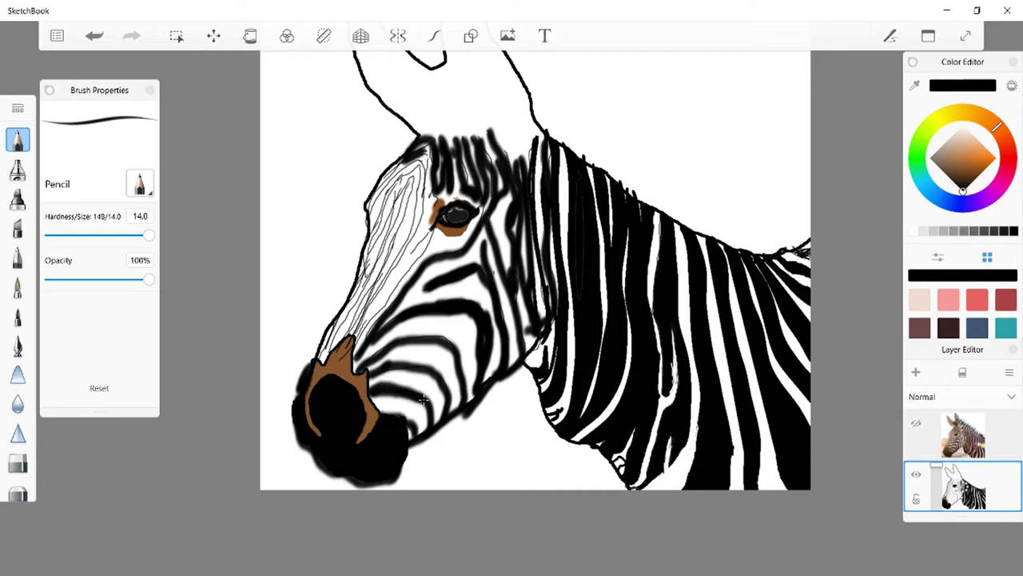
pyautogui.moveTo(429, 428)
pyautogui.mouseDown()
pyautogui.moveTo(400, 393)
pyautogui.moveTo(388, 394)
pyautogui.mouseUp()
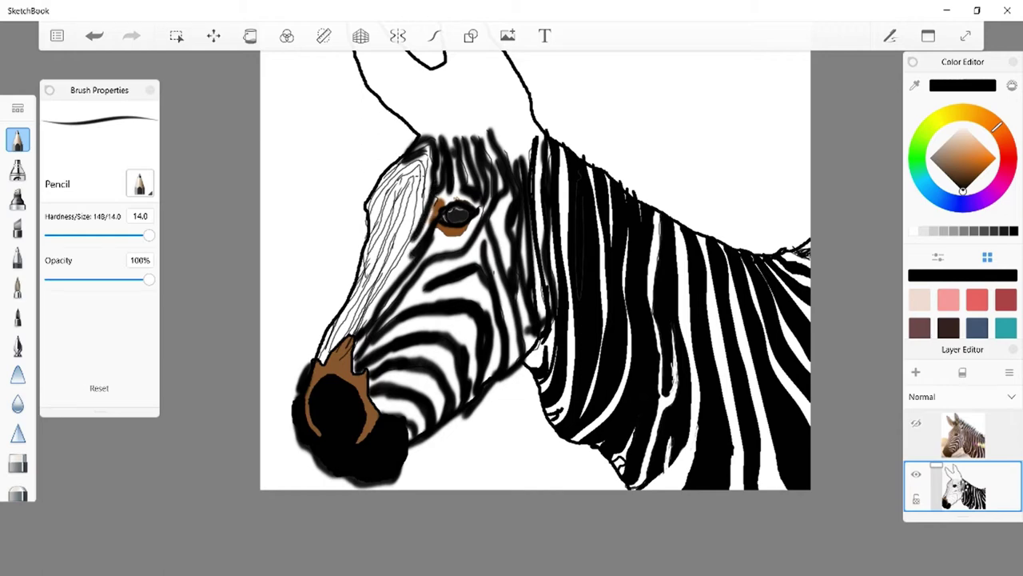
# Paint the stripes at the upper end of the nose bridge and along the forehead profile black.
pyautogui.moveTo(426, 149); pyautogui.dragTo(413, 230)
pyautogui.moveTo(414, 168)
pyautogui.mouseDown()
pyautogui.moveTo(389, 188)
pyautogui.moveTo(365, 235)
pyautogui.mouseUp()
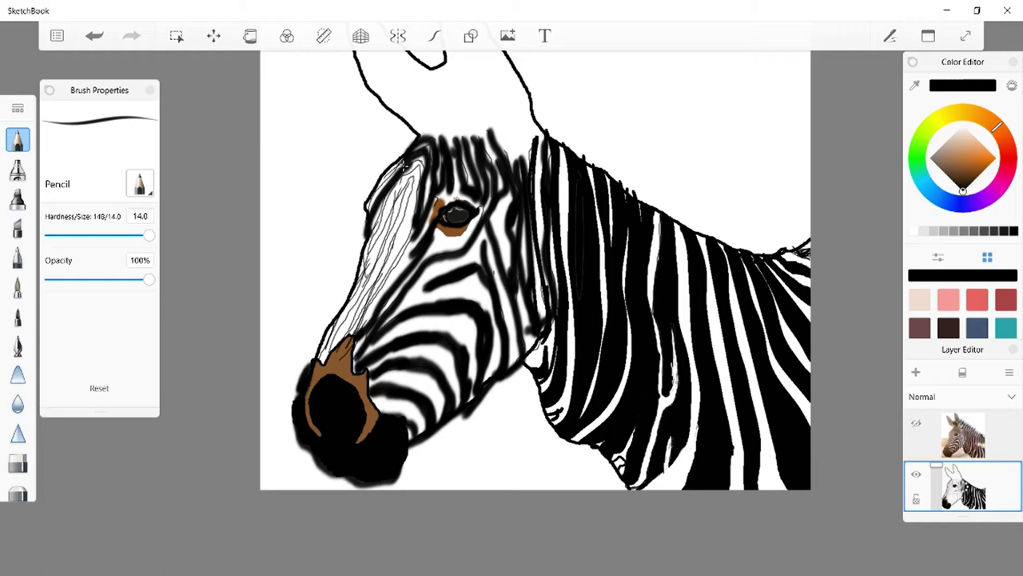
pyautogui.moveTo(401, 152)
pyautogui.mouseDown()
pyautogui.moveTo(380, 169)
pyautogui.moveTo(385, 178)
pyautogui.moveTo(403, 157)
pyautogui.moveTo(382, 176)
pyautogui.moveTo(366, 230)
pyautogui.mouseUp()
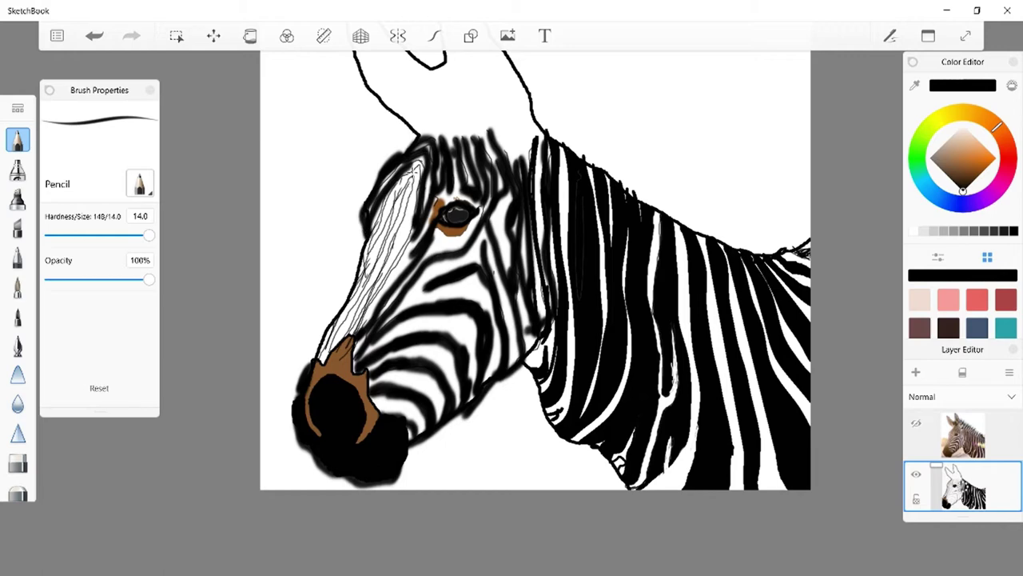
pyautogui.moveTo(413, 170)
pyautogui.mouseDown()
pyautogui.moveTo(423, 160)
pyautogui.moveTo(420, 186)
pyautogui.mouseUp()
# Set the pencil size to 5.5 and trace the nose bridge stripes nearest the eye in black, down towards the muzzle.
pyautogui.moveTo(154, 245); pyautogui.dragTo(134, 251)
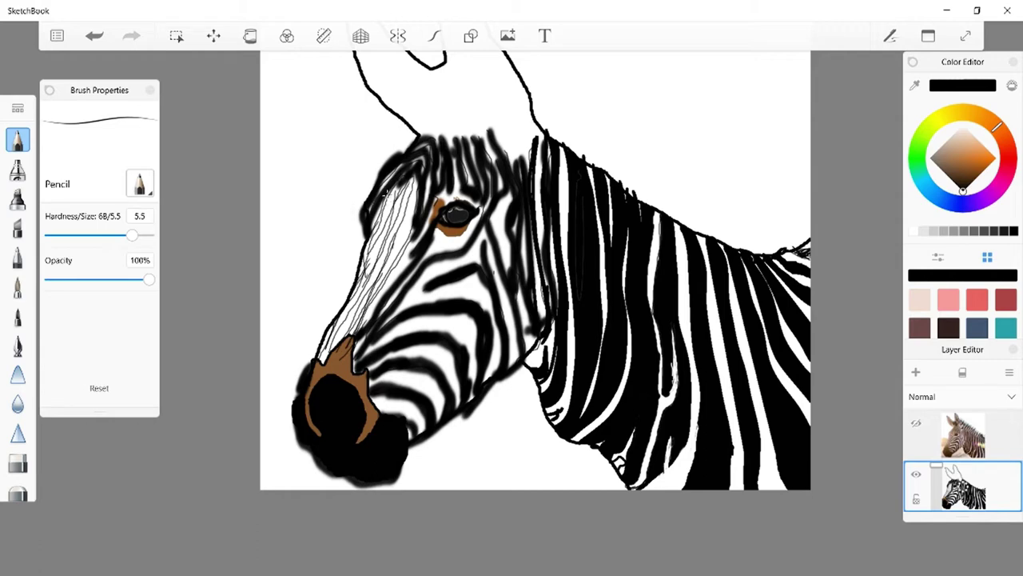
pyautogui.moveTo(406, 180)
pyautogui.mouseDown()
pyautogui.moveTo(384, 272)
pyautogui.moveTo(344, 338)
pyautogui.mouseUp()
pyautogui.click(404, 236)
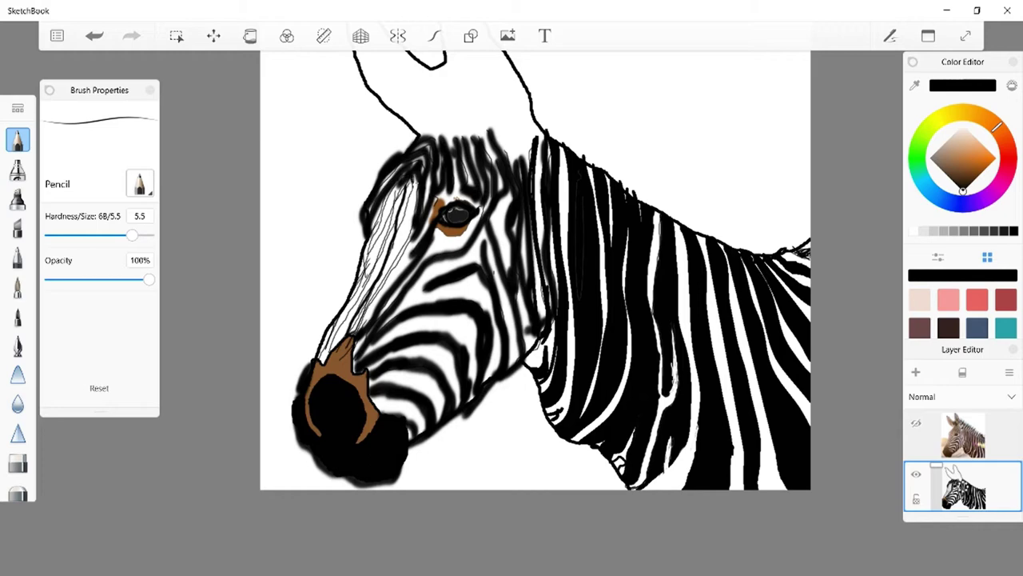
pyautogui.moveTo(414, 182); pyautogui.dragTo(388, 250)
pyautogui.moveTo(416, 195)
pyautogui.mouseDown()
pyautogui.moveTo(386, 273)
pyautogui.moveTo(343, 344)
pyautogui.mouseUp()
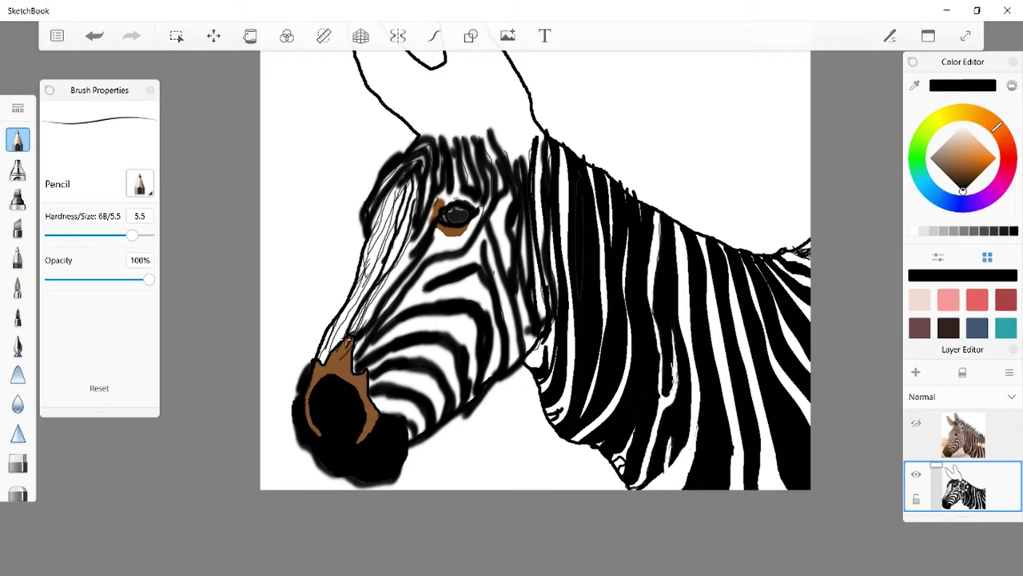
pyautogui.moveTo(416, 224)
pyautogui.mouseDown()
pyautogui.moveTo(402, 270)
pyautogui.moveTo(379, 297)
pyautogui.mouseUp()
pyautogui.moveTo(400, 254)
pyautogui.mouseDown()
pyautogui.moveTo(353, 335)
pyautogui.moveTo(381, 282)
pyautogui.moveTo(359, 326)
pyautogui.mouseUp()
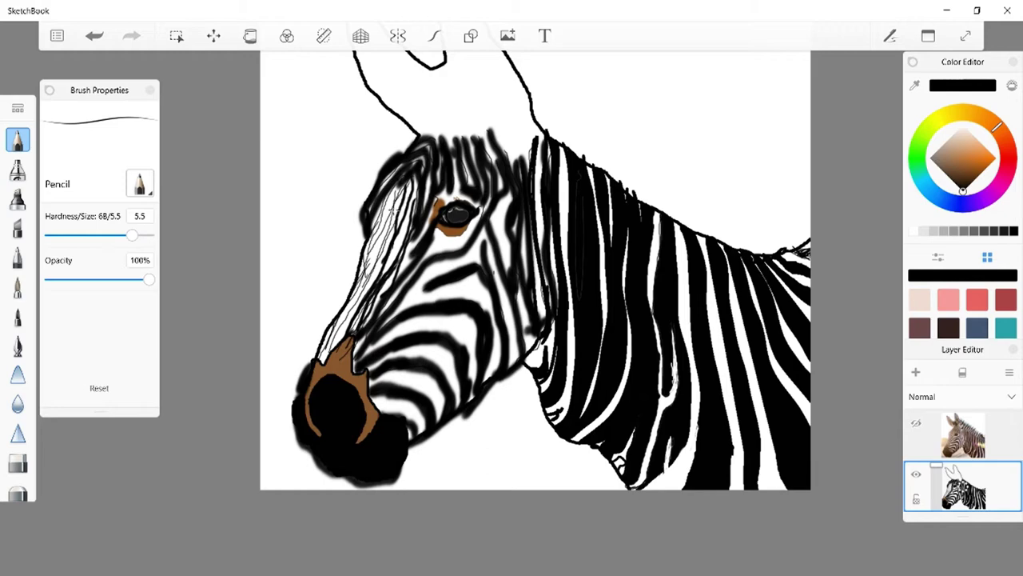
# Darken the remaining thin stripes along the front of the nose bridge, from the forehead to the muzzle.
pyautogui.moveTo(400, 188); pyautogui.dragTo(349, 324)
pyautogui.moveTo(400, 189); pyautogui.dragTo(369, 271)
pyautogui.moveTo(391, 189); pyautogui.dragTo(321, 355)
pyautogui.moveTo(348, 321); pyautogui.dragTo(328, 344)
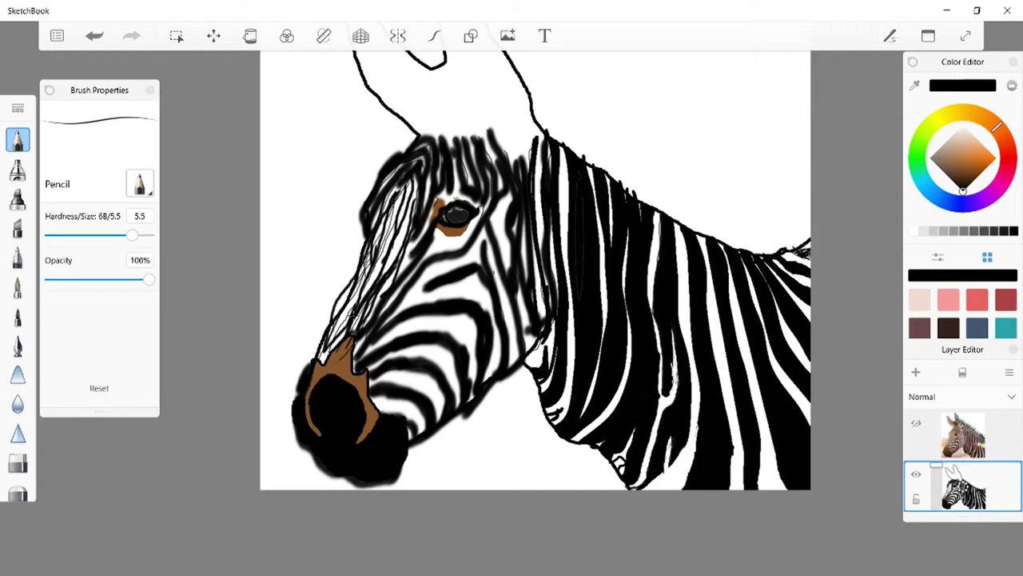
pyautogui.moveTo(377, 259); pyautogui.dragTo(328, 343)
pyautogui.moveTo(393, 219); pyautogui.dragTo(365, 285)
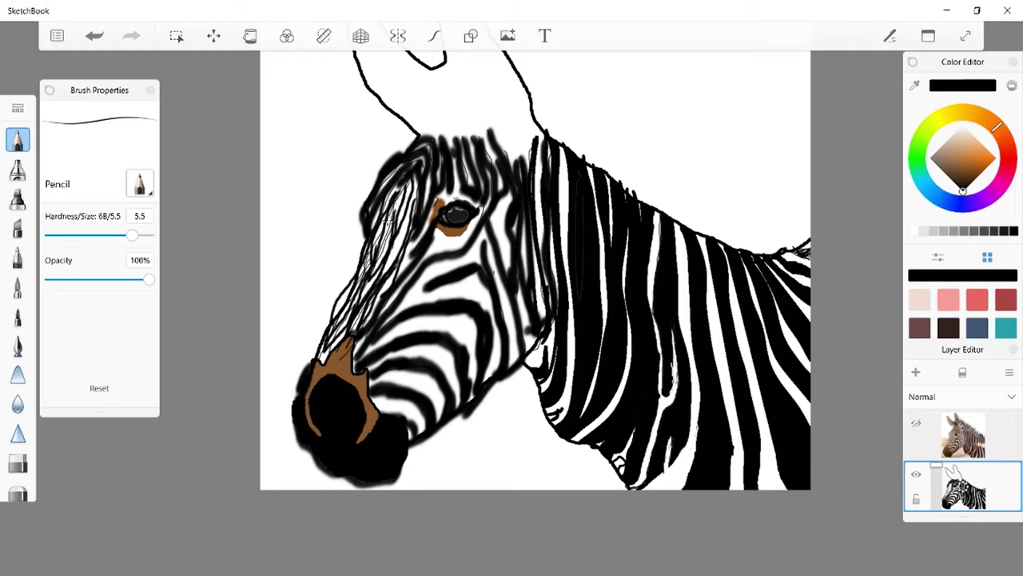
pyautogui.moveTo(390, 218); pyautogui.dragTo(344, 309)
pyautogui.moveTo(413, 199)
pyautogui.mouseDown()
pyautogui.moveTo(379, 264)
pyautogui.moveTo(373, 229)
pyautogui.mouseUp()
pyautogui.moveTo(399, 197); pyautogui.dragTo(365, 234)
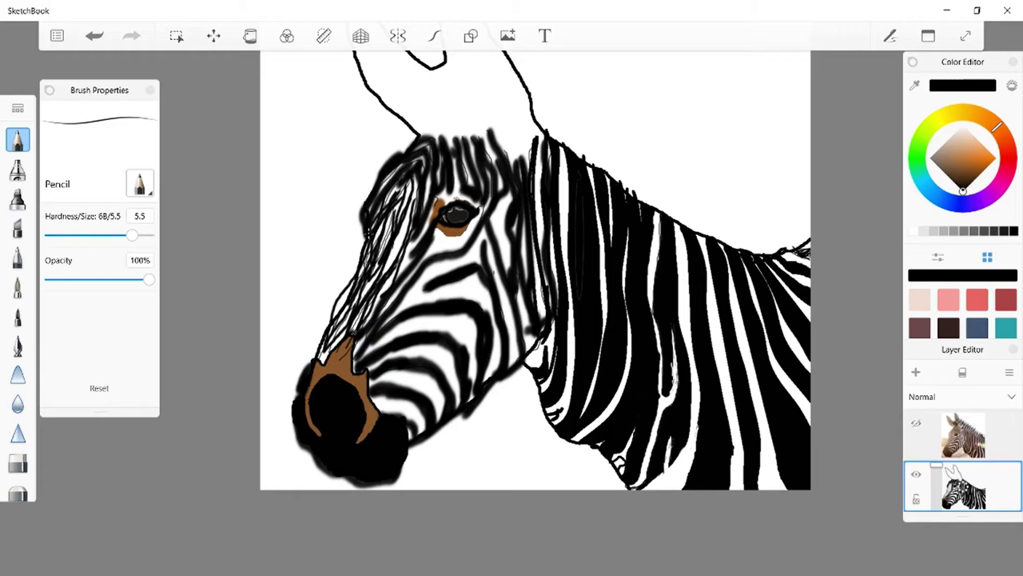
pyautogui.moveTo(394, 189)
pyautogui.mouseDown()
pyautogui.moveTo(363, 238)
pyautogui.moveTo(364, 263)
pyautogui.mouseUp()
pyautogui.moveTo(388, 232); pyautogui.dragTo(369, 269)
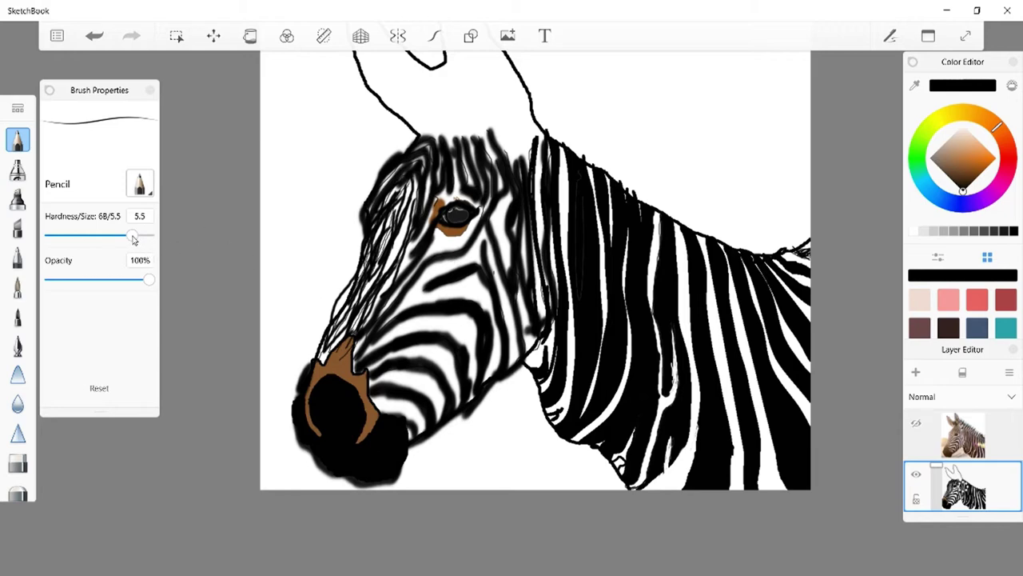
# Check the eye against the reference photo, hide the photo again and outline the eyelid in black.
pyautogui.click(921, 423)
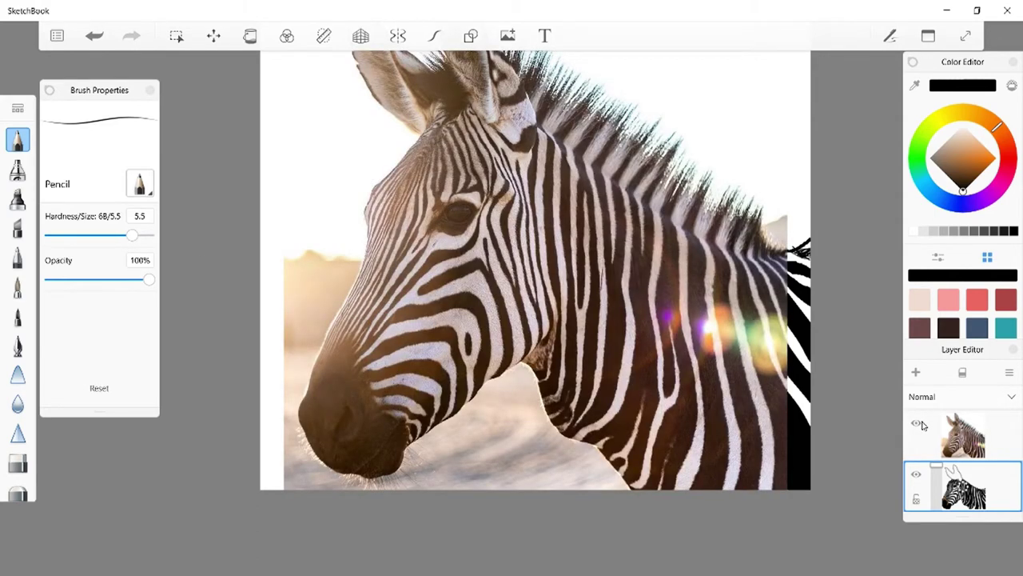
pyautogui.click(921, 423)
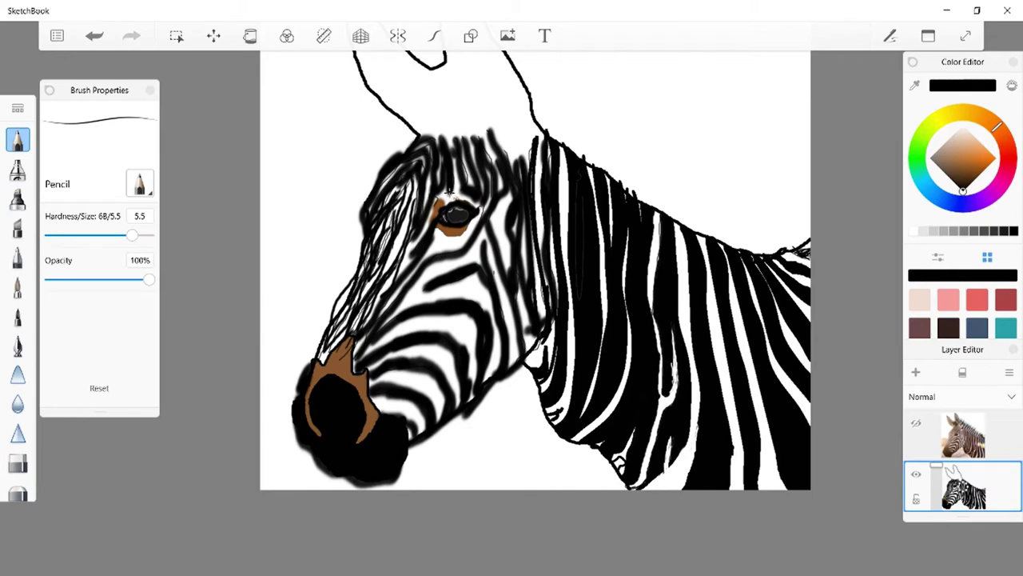
pyautogui.moveTo(450, 191); pyautogui.dragTo(438, 219)
pyautogui.moveTo(486, 206); pyautogui.dragTo(482, 215)
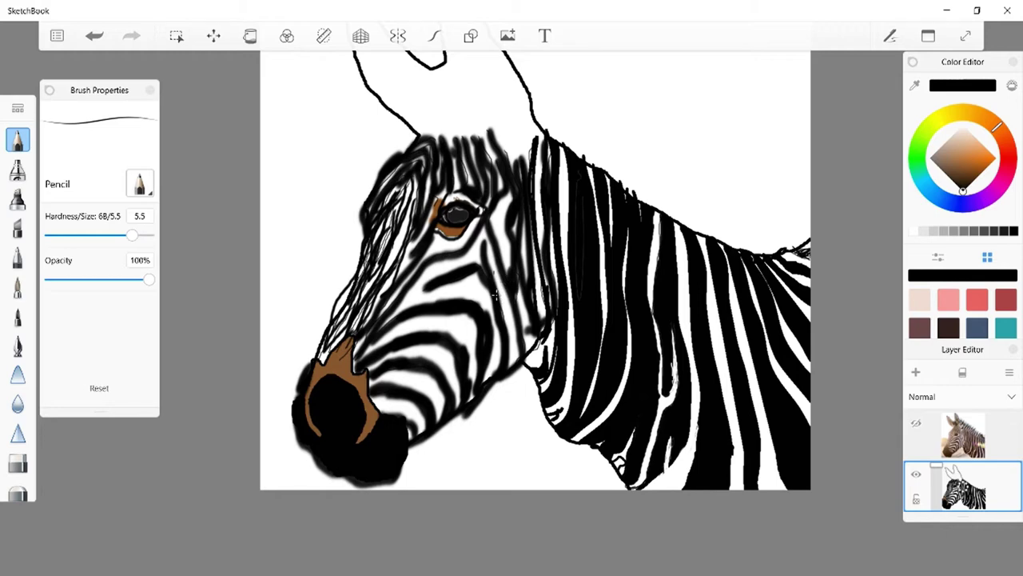
# Set the pencil size to 14.0 and thicken the nose profile and the outline of the brown muzzle patch.
pyautogui.moveTo(133, 237); pyautogui.dragTo(156, 241)
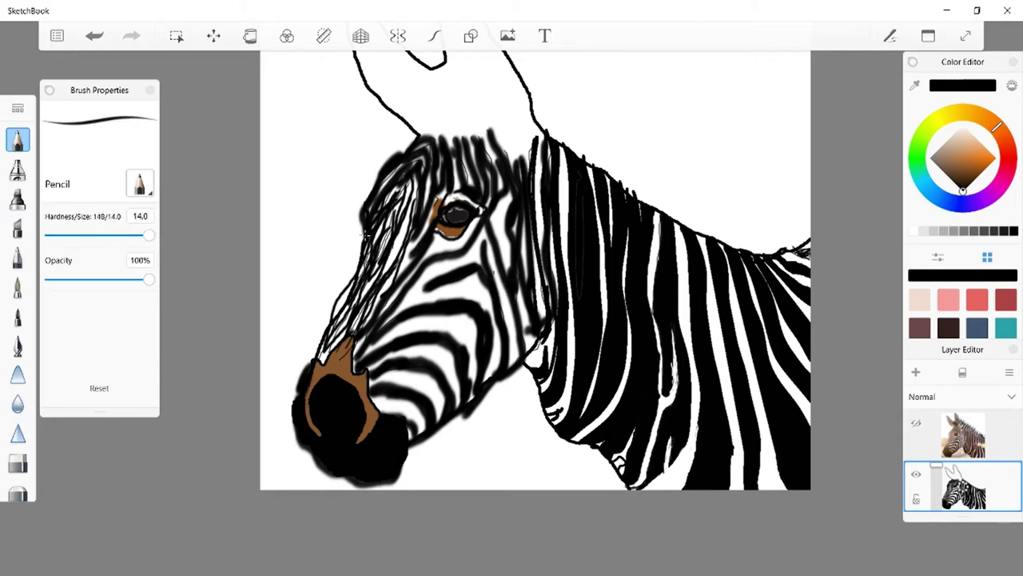
pyautogui.moveTo(366, 238); pyautogui.dragTo(311, 366)
pyautogui.moveTo(350, 286)
pyautogui.mouseDown()
pyautogui.moveTo(339, 320)
pyautogui.moveTo(348, 290)
pyautogui.moveTo(305, 368)
pyautogui.moveTo(320, 354)
pyautogui.moveTo(323, 366)
pyautogui.moveTo(349, 333)
pyautogui.moveTo(373, 408)
pyautogui.moveTo(408, 425)
pyautogui.moveTo(405, 441)
pyautogui.moveTo(365, 445)
pyautogui.mouseUp()
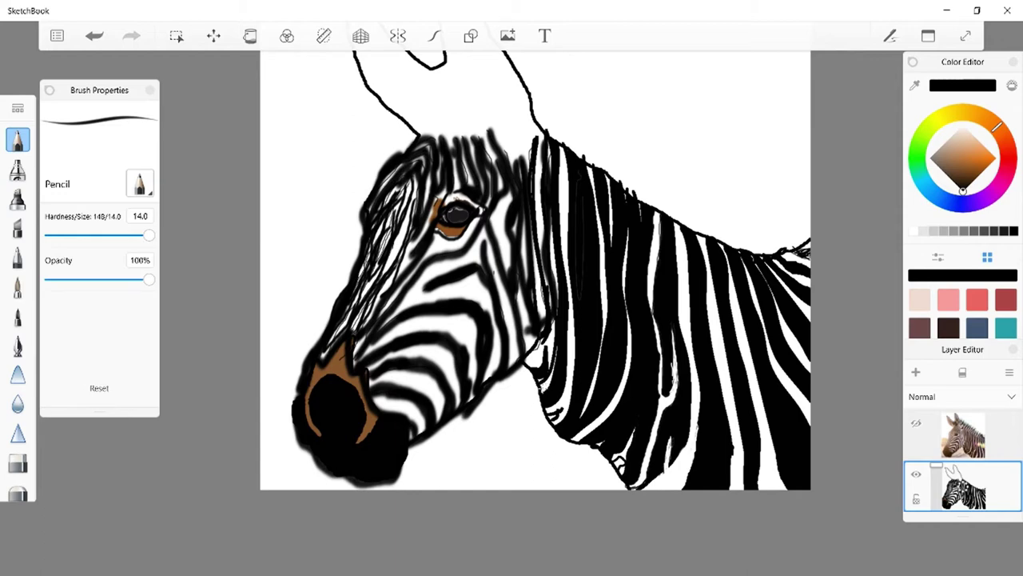
# Touch up the throat edge and the upper neck stripes with black strokes, undoing one stroke on the middle neck.
pyautogui.moveTo(539, 381)
pyautogui.mouseDown()
pyautogui.moveTo(550, 393)
pyautogui.moveTo(547, 374)
pyautogui.moveTo(540, 397)
pyautogui.mouseUp()
pyautogui.moveTo(564, 361)
pyautogui.mouseDown()
pyautogui.moveTo(561, 140)
pyautogui.moveTo(580, 170)
pyautogui.moveTo(578, 246)
pyautogui.moveTo(582, 220)
pyautogui.moveTo(591, 258)
pyautogui.moveTo(593, 236)
pyautogui.moveTo(572, 288)
pyautogui.moveTo(586, 276)
pyautogui.moveTo(582, 323)
pyautogui.moveTo(593, 301)
pyautogui.moveTo(574, 429)
pyautogui.moveTo(615, 369)
pyautogui.moveTo(604, 394)
pyautogui.moveTo(617, 338)
pyautogui.mouseUp()
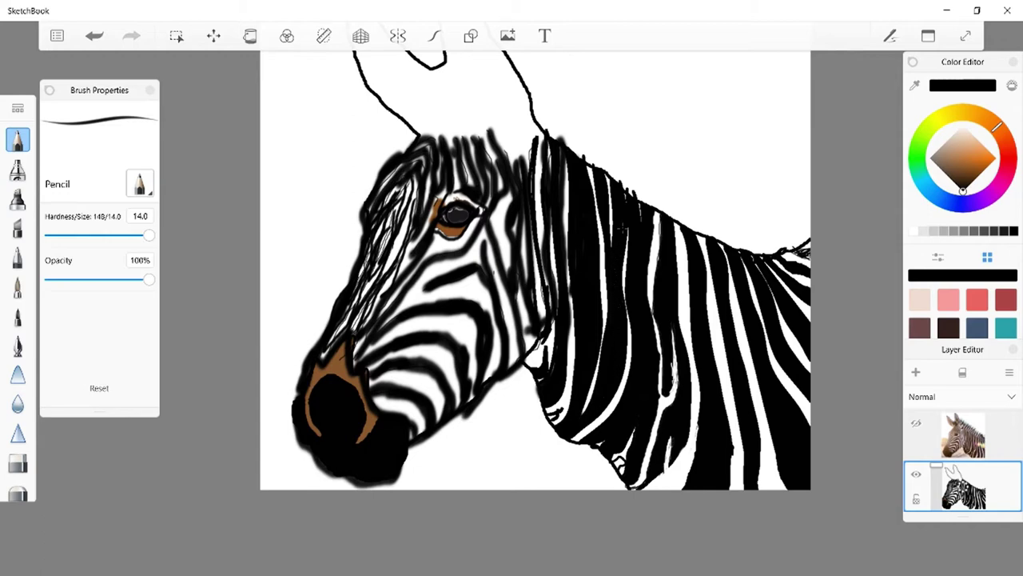
pyautogui.moveTo(620, 228)
pyautogui.mouseDown()
pyautogui.moveTo(618, 186)
pyautogui.moveTo(614, 232)
pyautogui.moveTo(601, 183)
pyautogui.moveTo(610, 286)
pyautogui.moveTo(634, 210)
pyautogui.moveTo(640, 256)
pyautogui.moveTo(643, 239)
pyautogui.moveTo(630, 312)
pyautogui.moveTo(632, 296)
pyautogui.moveTo(639, 333)
pyautogui.moveTo(638, 297)
pyautogui.moveTo(623, 377)
pyautogui.mouseUp()
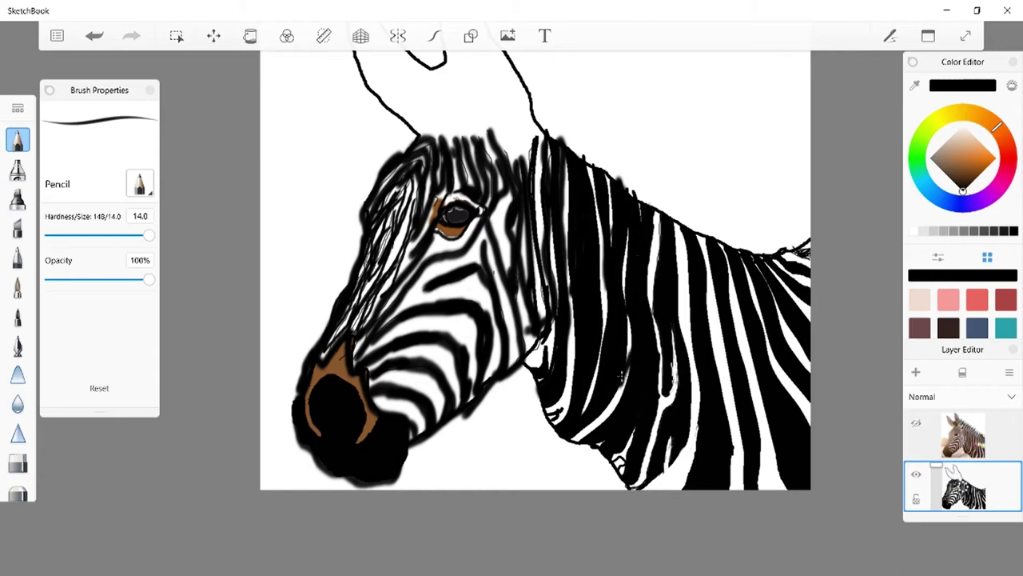
pyautogui.click(94, 36)
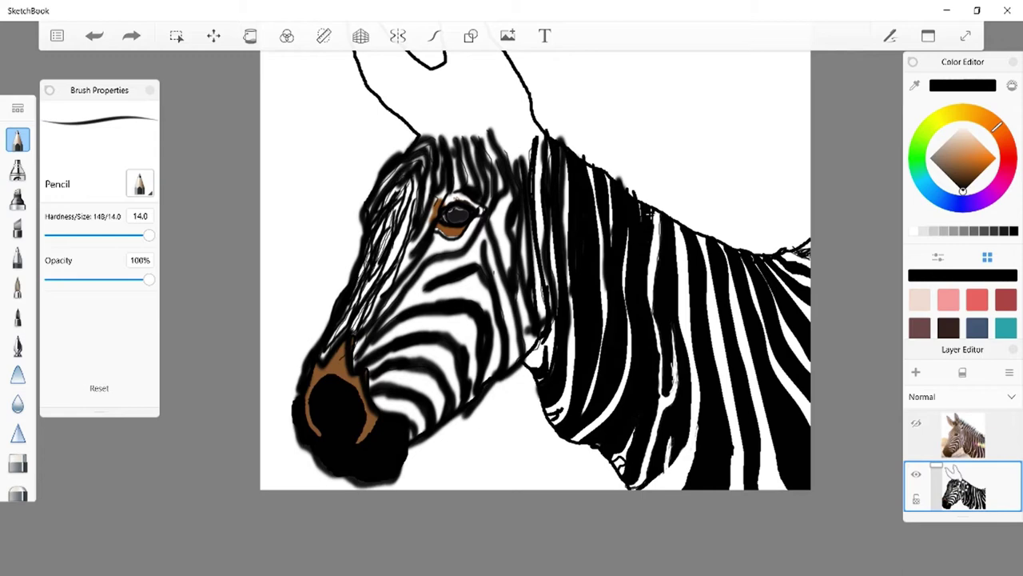
pyautogui.moveTo(638, 233); pyautogui.dragTo(635, 289)
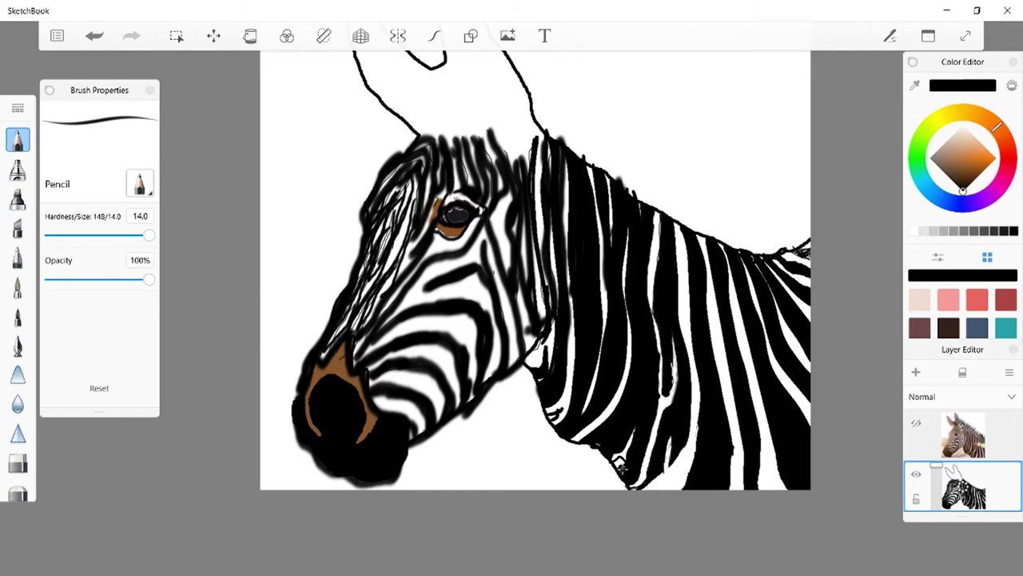
# Touch up the chest edge and the lower neck and shoulder stripes with black strokes.
pyautogui.moveTo(620, 466); pyautogui.dragTo(631, 456)
pyautogui.moveTo(661, 260)
pyautogui.mouseDown()
pyautogui.moveTo(652, 297)
pyautogui.moveTo(664, 395)
pyautogui.mouseUp()
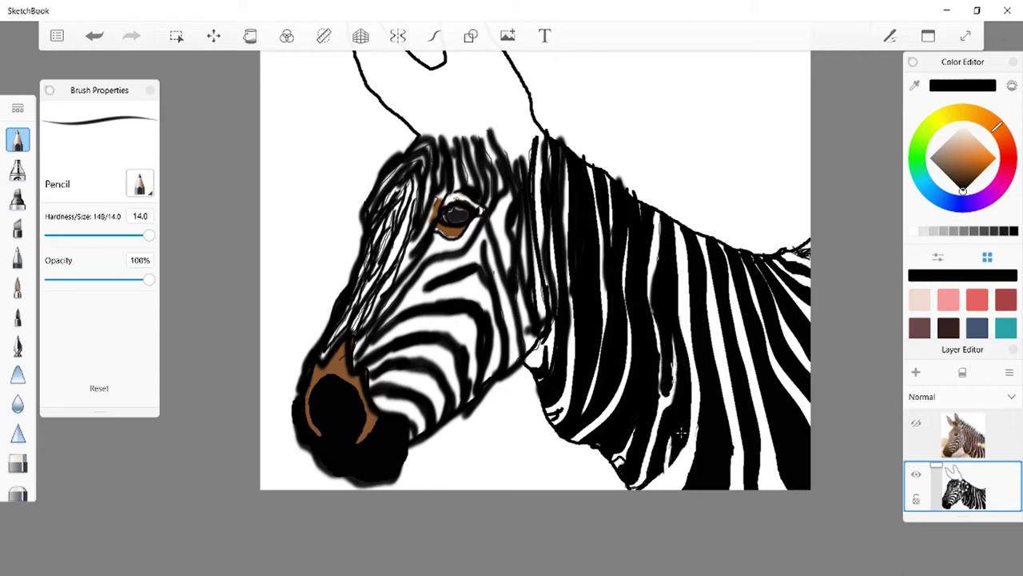
pyautogui.moveTo(665, 429); pyautogui.dragTo(652, 466)
pyautogui.moveTo(758, 464); pyautogui.dragTo(754, 491)
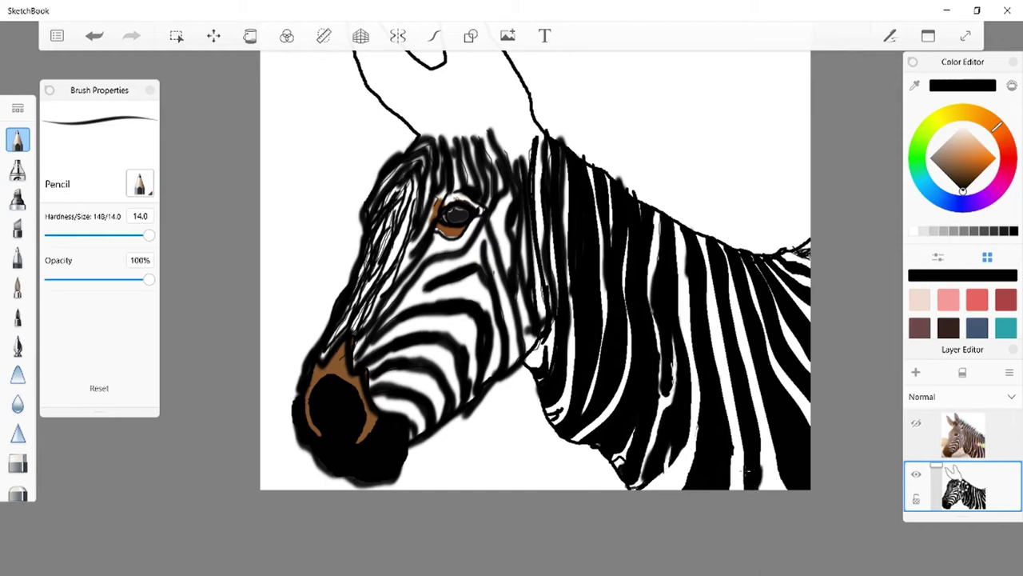
pyautogui.moveTo(753, 492); pyautogui.dragTo(753, 435)
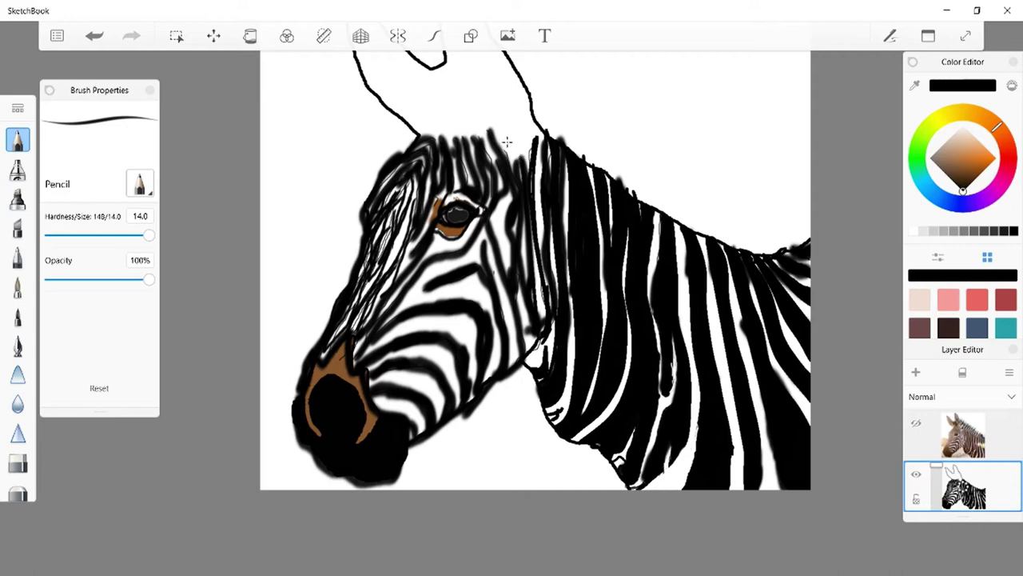
# Draw a thick black line along the top of the forehead below the ears, joining it to the neck.
pyautogui.moveTo(510, 152)
pyautogui.mouseDown()
pyautogui.moveTo(512, 164)
pyautogui.moveTo(511, 136)
pyautogui.moveTo(518, 156)
pyautogui.moveTo(527, 128)
pyautogui.moveTo(544, 128)
pyautogui.moveTo(534, 137)
pyautogui.mouseUp()
pyautogui.moveTo(508, 140)
pyautogui.mouseDown()
pyautogui.moveTo(436, 141)
pyautogui.moveTo(525, 120)
pyautogui.moveTo(512, 131)
pyautogui.moveTo(526, 120)
pyautogui.mouseUp()
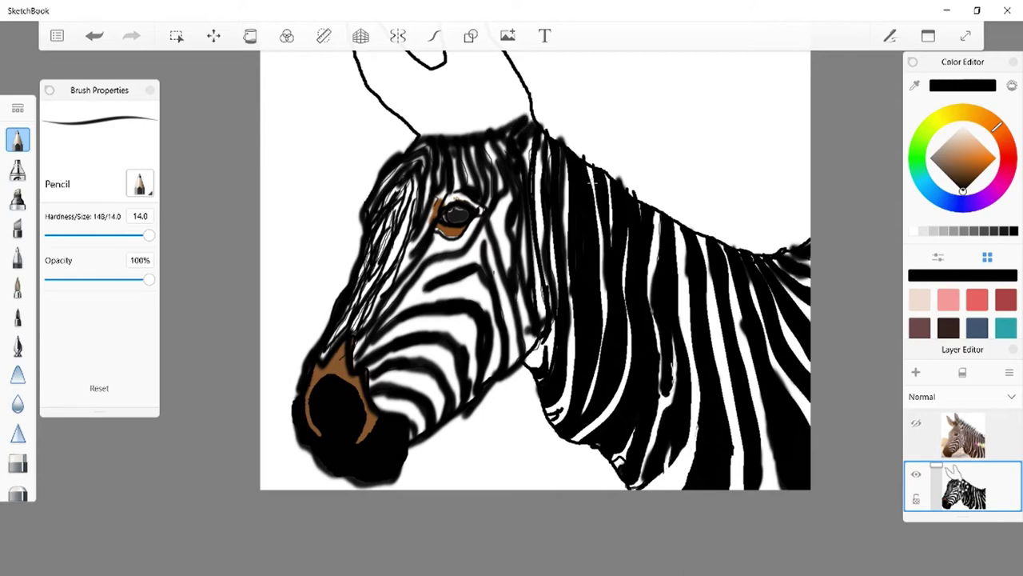
# Show the reference photo, set the pencil size to 2.4 and make the photo layer active.
pyautogui.click(915, 425)
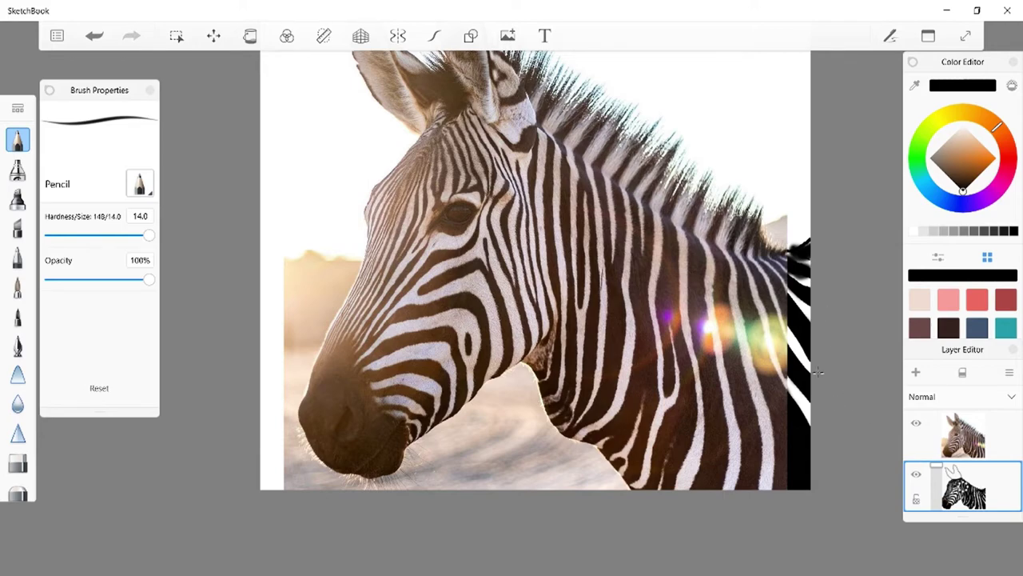
pyautogui.scroll(1, 829, 361)
pyautogui.scroll(-1, 829, 364)
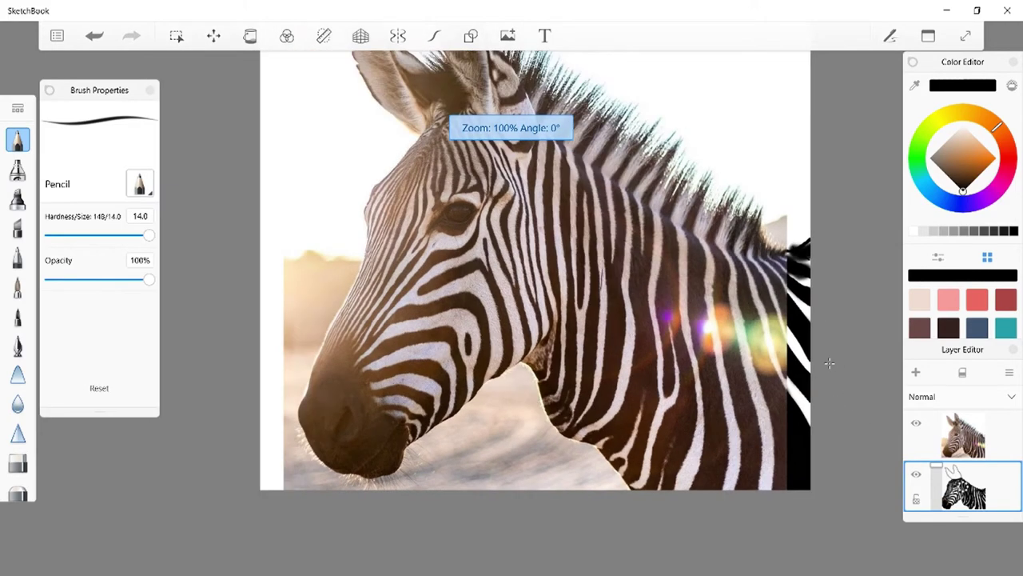
pyautogui.scroll(-2, 829, 364)
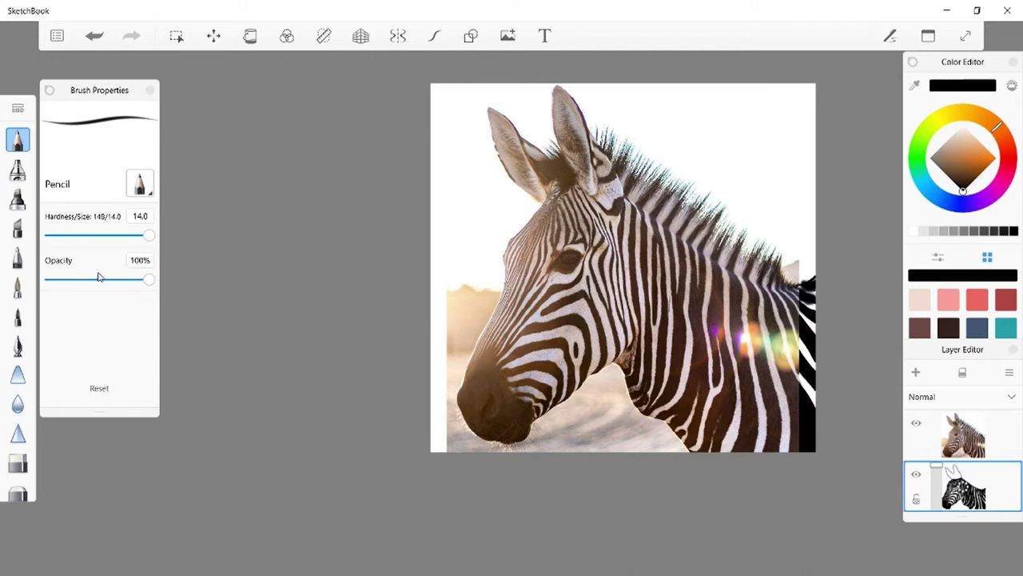
pyautogui.moveTo(150, 239); pyautogui.dragTo(121, 241)
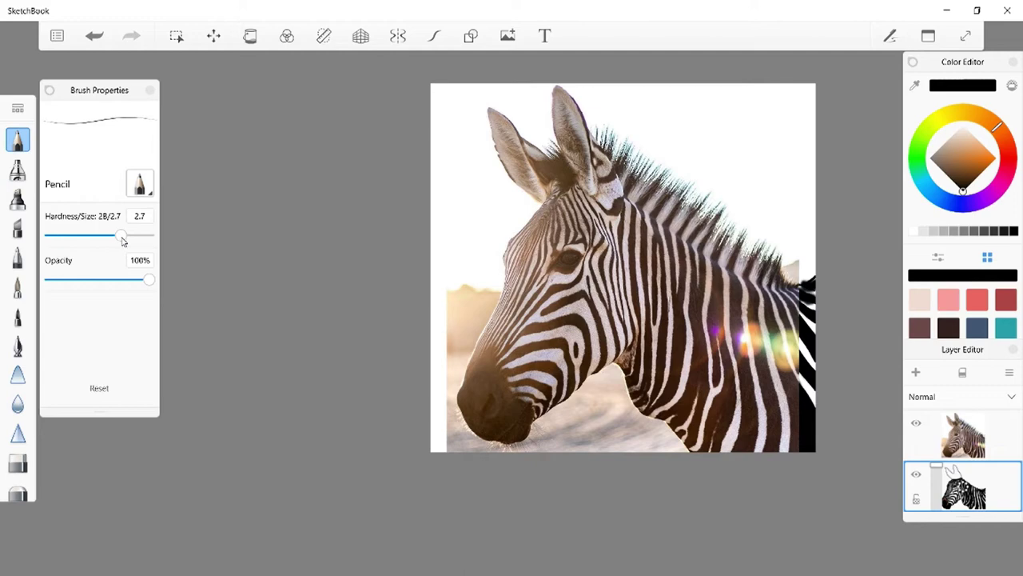
pyautogui.moveTo(123, 241); pyautogui.dragTo(116, 242)
pyautogui.click(933, 448)
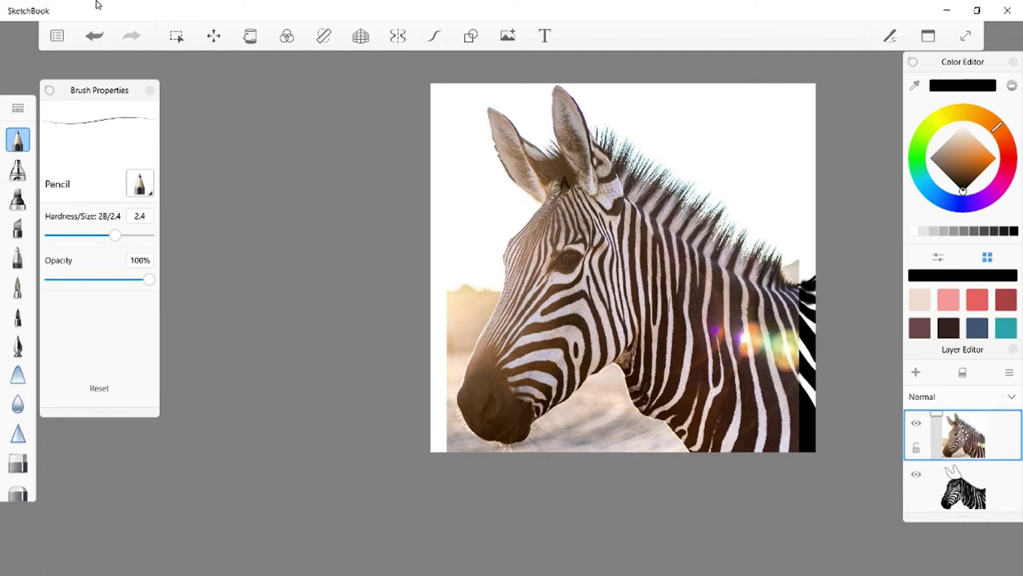
# Undo the stroke made on the photo layer and scribble black hair between the ears on the drawing layer, hiding the photo.
pyautogui.click(94, 35)
pyautogui.click(964, 486)
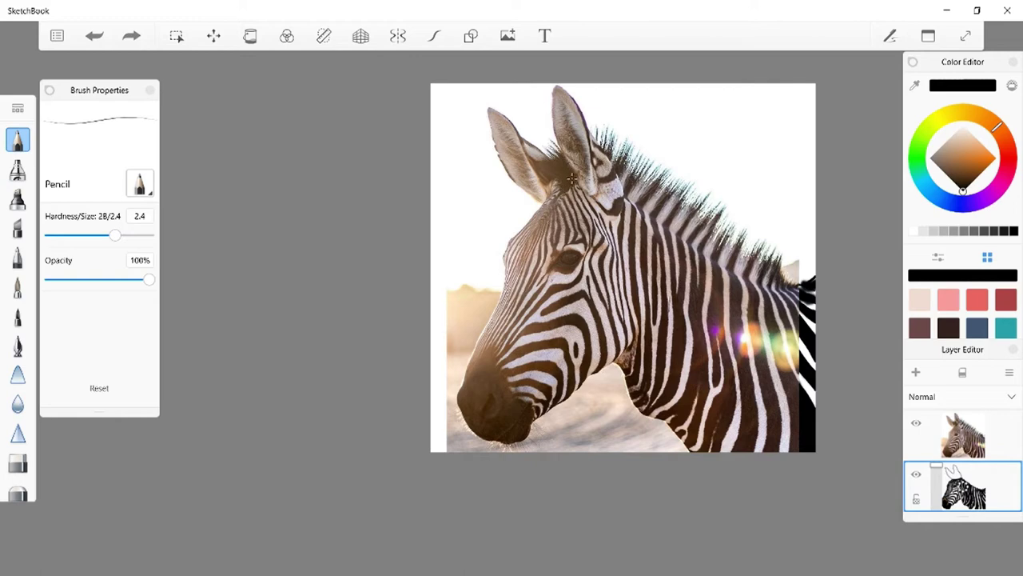
pyautogui.moveTo(561, 160); pyautogui.dragTo(551, 142)
pyautogui.click(918, 424)
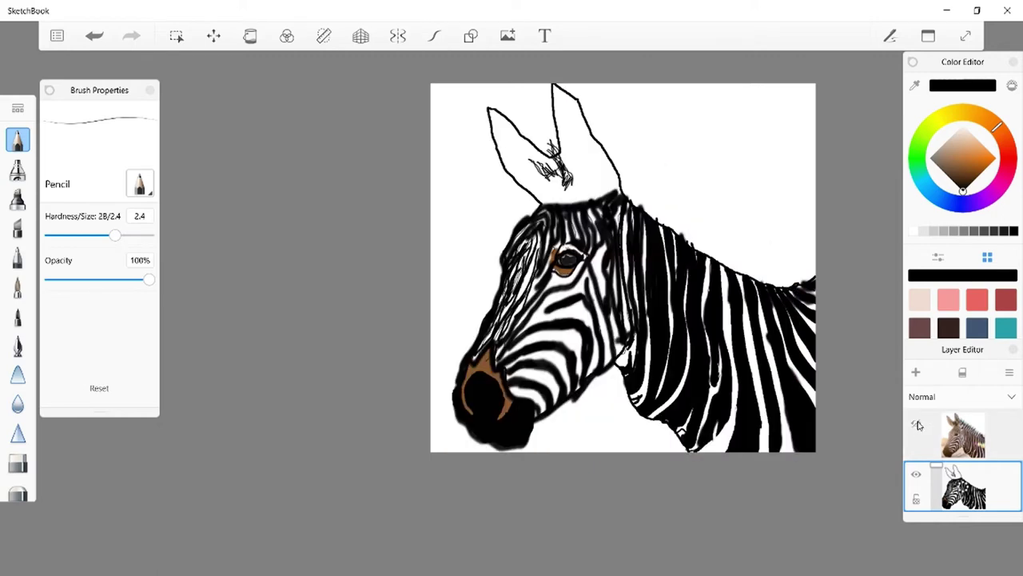
# Over the reference photo, trace the mane tufts and inner ear markings in black and the left ear's inner patch in brown.
pyautogui.click(917, 424)
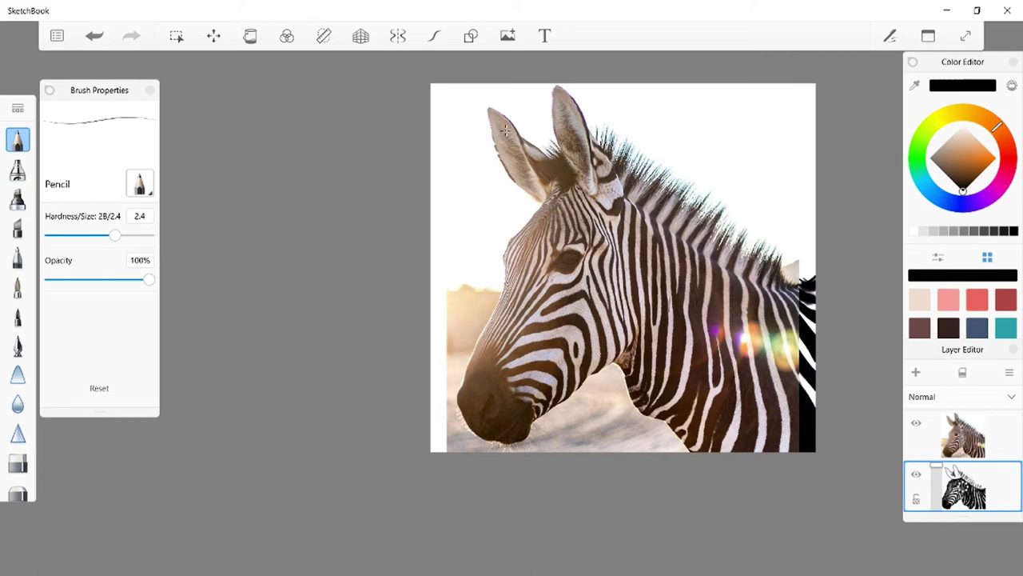
pyautogui.click(959, 164)
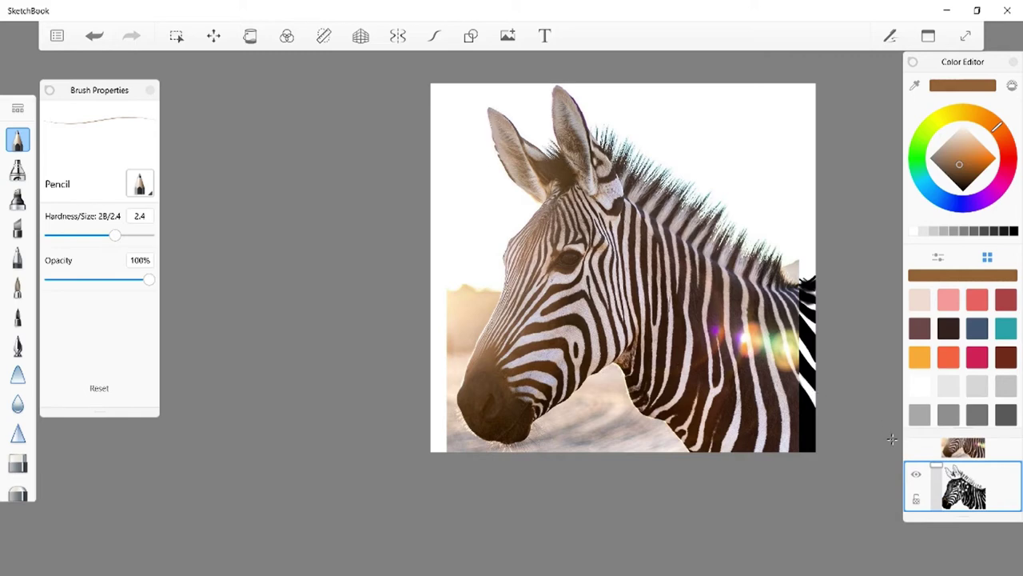
pyautogui.click(942, 449)
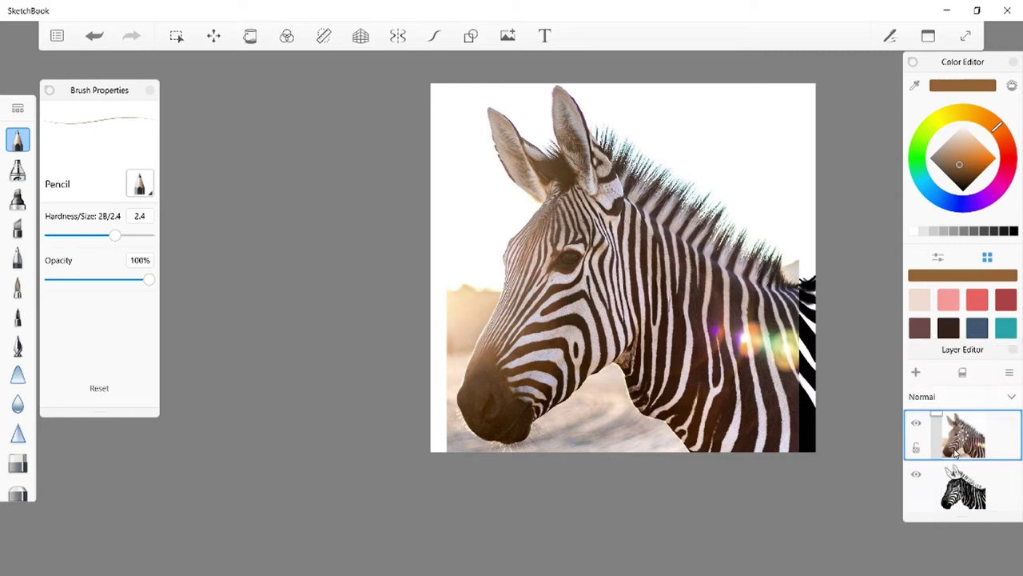
pyautogui.click(918, 426)
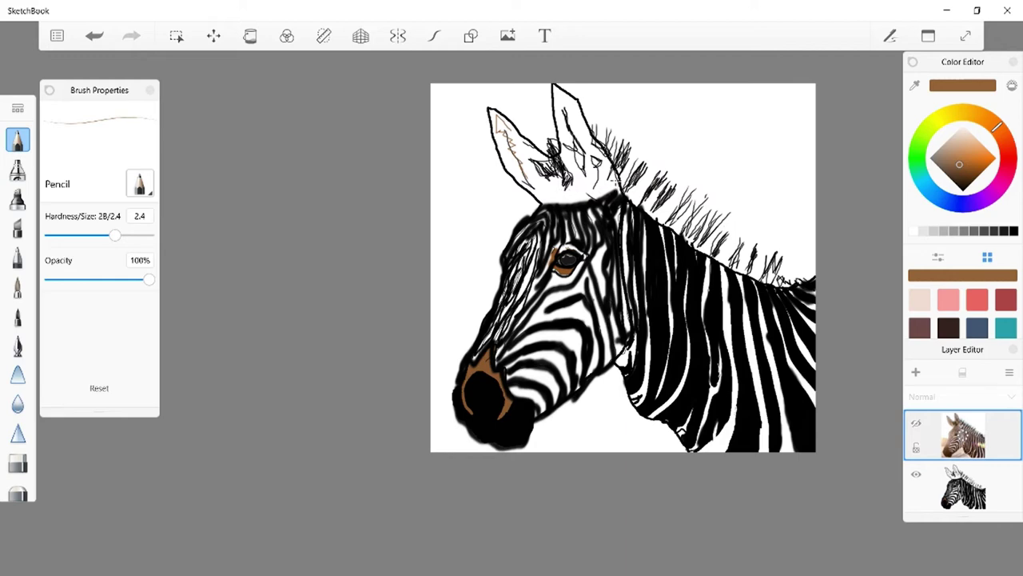
# On the drawing layer, draw black forelock hairs between the ears, rising from the top of the forehead.
pyautogui.click(615, 183)
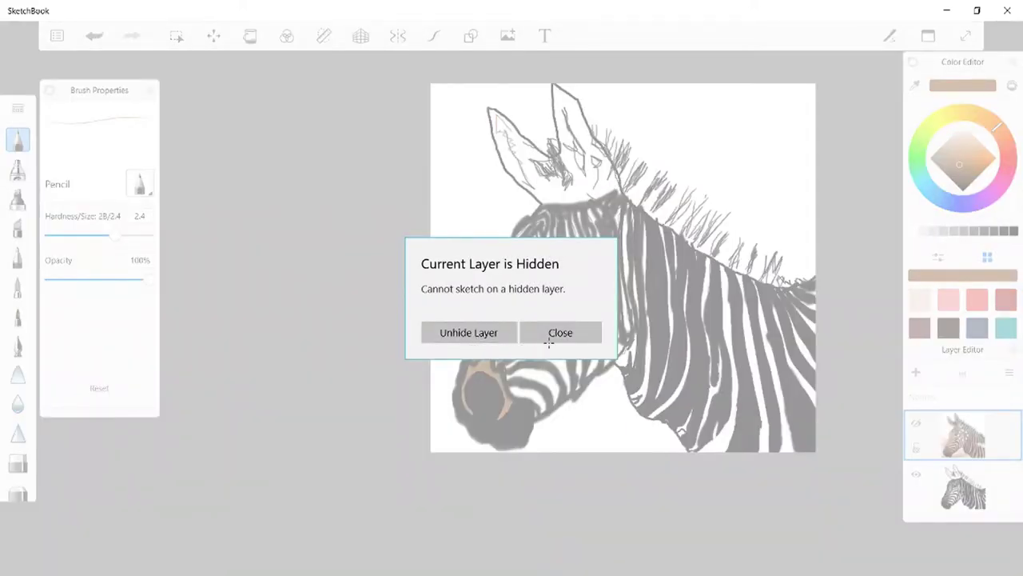
pyautogui.click(550, 336)
pyautogui.click(947, 489)
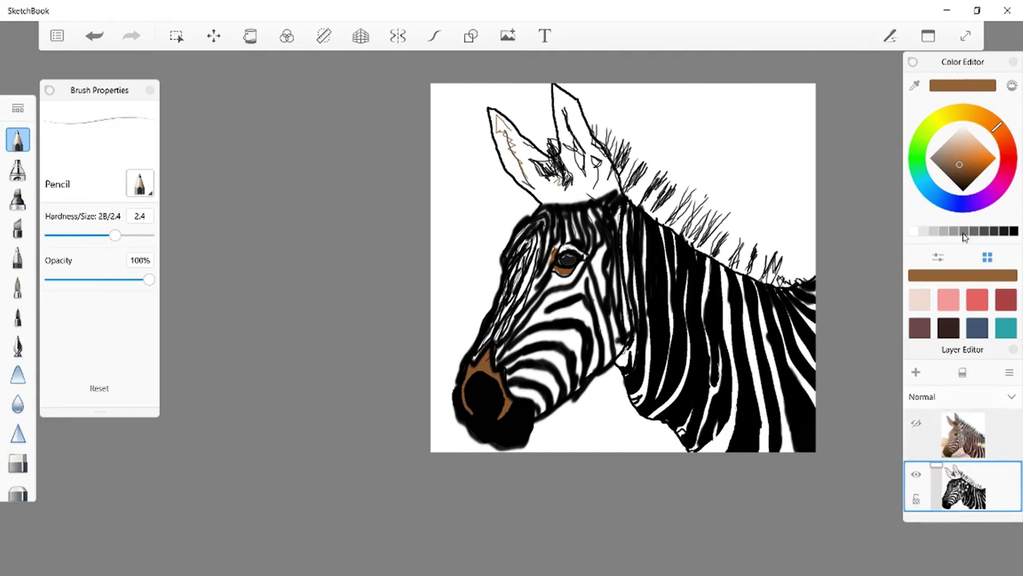
pyautogui.click(1013, 232)
pyautogui.moveTo(544, 173)
pyautogui.mouseDown()
pyautogui.moveTo(564, 192)
pyautogui.moveTo(541, 206)
pyautogui.moveTo(566, 184)
pyautogui.moveTo(558, 209)
pyautogui.moveTo(573, 184)
pyautogui.moveTo(574, 201)
pyautogui.moveTo(577, 189)
pyautogui.moveTo(591, 207)
pyautogui.moveTo(578, 182)
pyautogui.moveTo(579, 200)
pyautogui.moveTo(591, 211)
pyautogui.moveTo(582, 188)
pyautogui.moveTo(596, 206)
pyautogui.moveTo(595, 192)
pyautogui.moveTo(573, 198)
pyautogui.moveTo(558, 176)
pyautogui.moveTo(558, 196)
pyautogui.moveTo(558, 172)
pyautogui.moveTo(560, 198)
pyautogui.moveTo(550, 202)
pyautogui.moveTo(551, 160)
pyautogui.moveTo(535, 125)
pyautogui.moveTo(551, 156)
pyautogui.moveTo(537, 133)
pyautogui.moveTo(548, 125)
pyautogui.moveTo(556, 161)
pyautogui.moveTo(525, 130)
pyautogui.moveTo(548, 147)
pyautogui.moveTo(532, 120)
pyautogui.mouseUp()
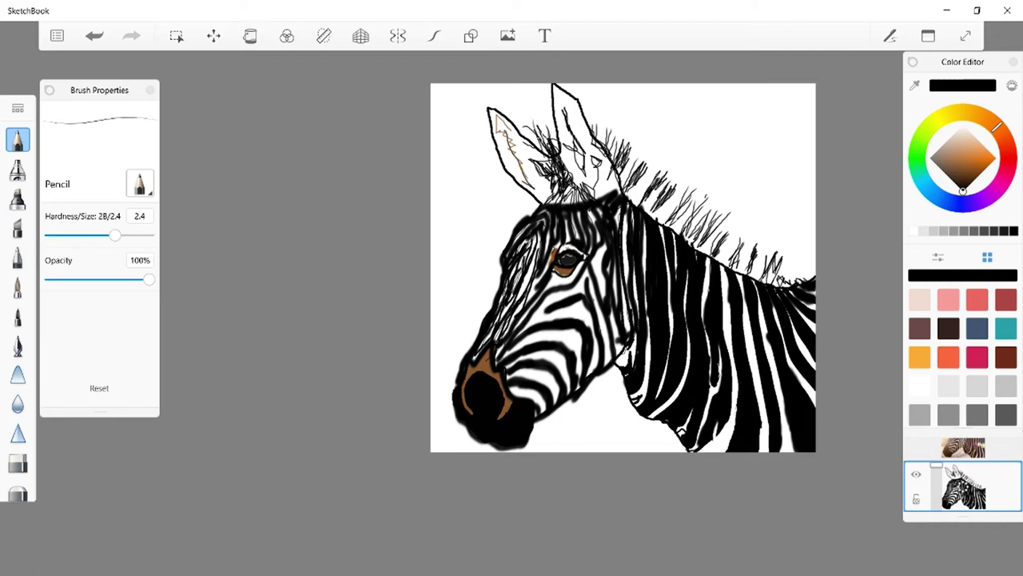
pyautogui.moveTo(555, 158)
pyautogui.mouseDown()
pyautogui.moveTo(541, 105)
pyautogui.moveTo(558, 146)
pyautogui.moveTo(552, 157)
pyautogui.mouseUp()
pyautogui.moveTo(570, 196); pyautogui.dragTo(563, 171)
pyautogui.moveTo(557, 211)
pyautogui.mouseDown()
pyautogui.moveTo(550, 192)
pyautogui.moveTo(578, 195)
pyautogui.moveTo(569, 185)
pyautogui.mouseUp()
pyautogui.moveTo(563, 200)
pyautogui.mouseDown()
pyautogui.moveTo(558, 185)
pyautogui.moveTo(590, 185)
pyautogui.mouseUp()
pyautogui.moveTo(593, 195)
pyautogui.mouseDown()
pyautogui.moveTo(604, 161)
pyautogui.moveTo(593, 176)
pyautogui.mouseUp()
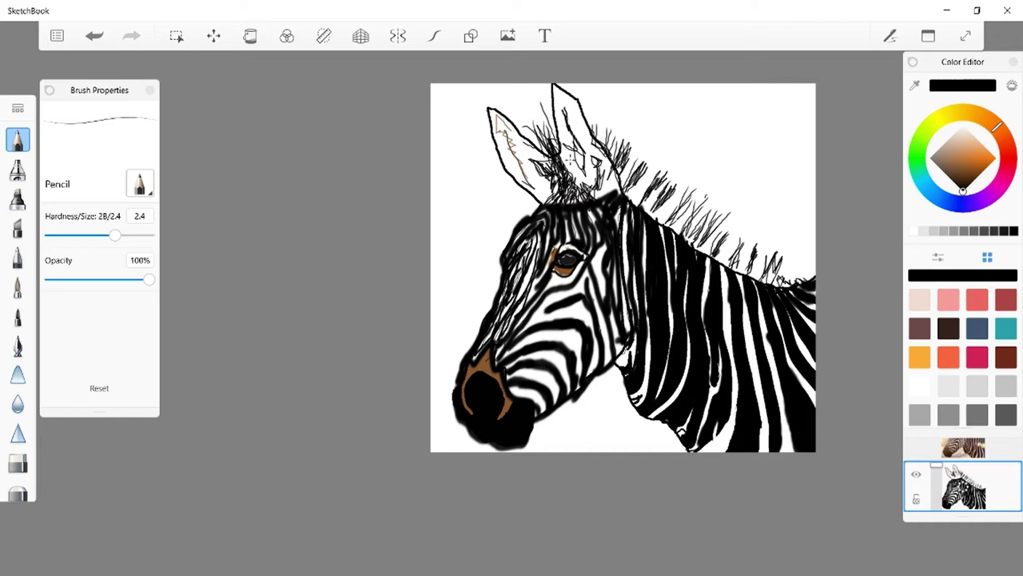
# With the pencil size at 13.5, paint the right ear's inner markings black and the left ear's inner patch brown.
pyautogui.moveTo(119, 235); pyautogui.dragTo(151, 240)
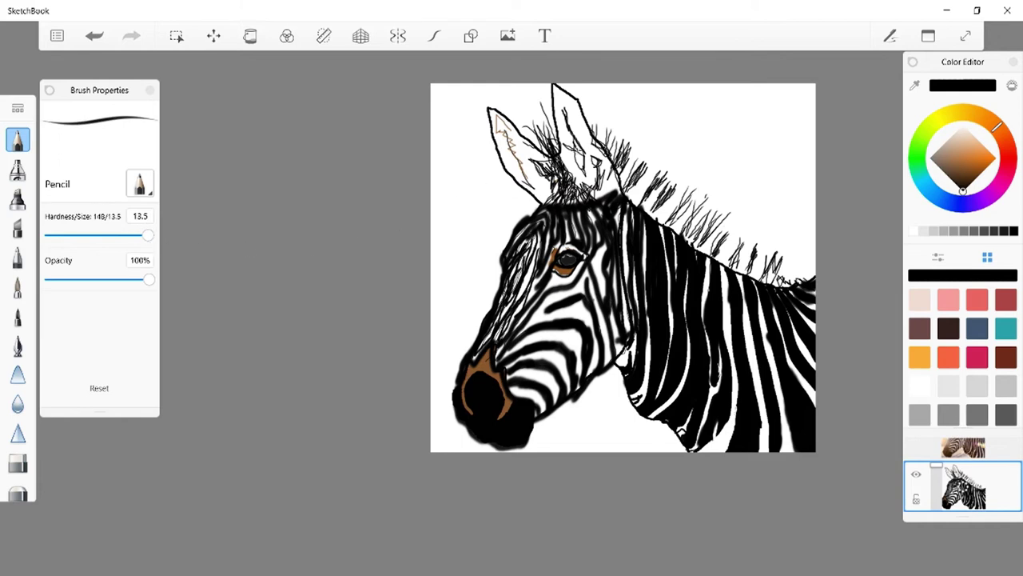
pyautogui.moveTo(577, 147)
pyautogui.mouseDown()
pyautogui.moveTo(566, 112)
pyautogui.moveTo(579, 160)
pyautogui.moveTo(567, 112)
pyautogui.moveTo(608, 192)
pyautogui.mouseUp()
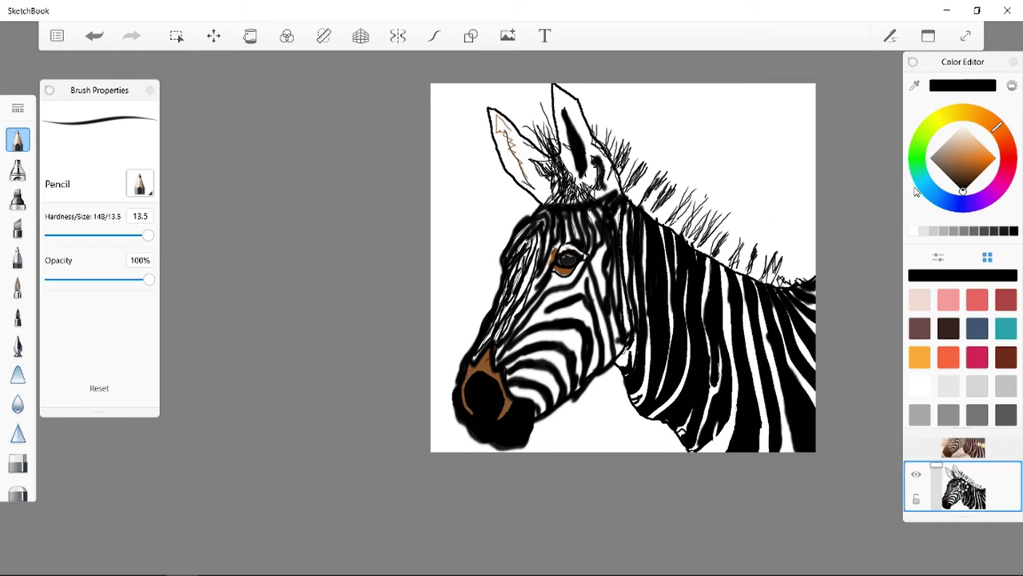
pyautogui.click(961, 162)
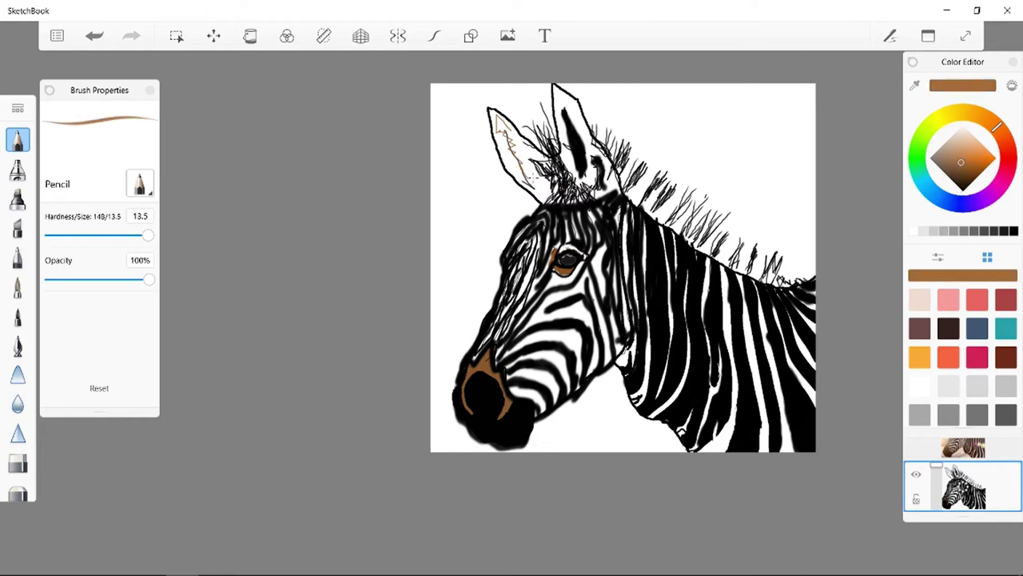
pyautogui.moveTo(529, 173)
pyautogui.mouseDown()
pyautogui.moveTo(535, 187)
pyautogui.moveTo(519, 164)
pyautogui.moveTo(531, 185)
pyautogui.moveTo(516, 178)
pyautogui.moveTo(505, 144)
pyautogui.moveTo(523, 168)
pyautogui.moveTo(501, 138)
pyautogui.moveTo(519, 152)
pyautogui.moveTo(497, 119)
pyautogui.moveTo(538, 185)
pyautogui.mouseUp()
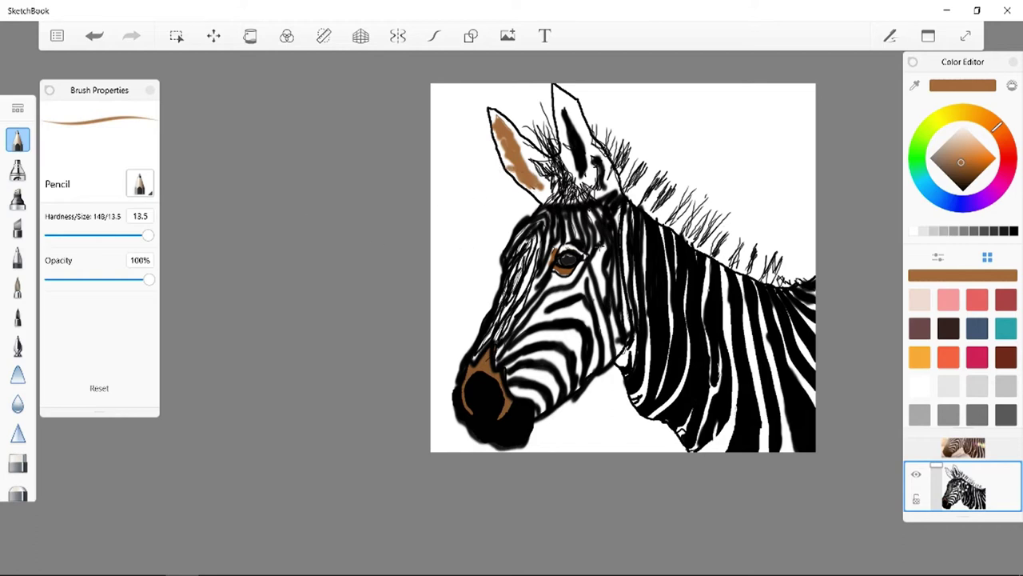
# With the pencil size at 3.9, add fine white hair strokes to both ears and light tan strokes inside the right ear.
pyautogui.click(914, 231)
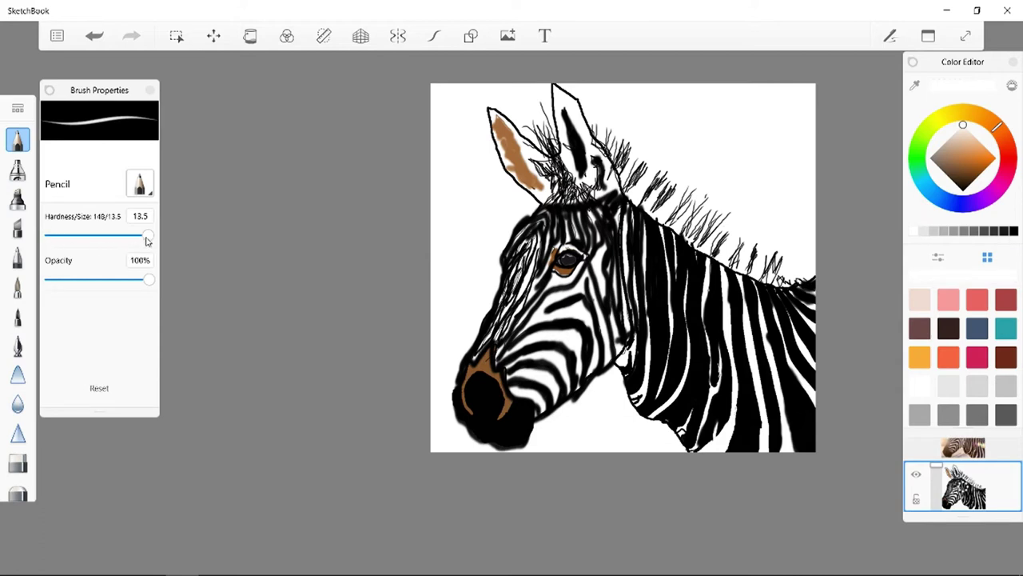
pyautogui.moveTo(148, 235); pyautogui.dragTo(127, 238)
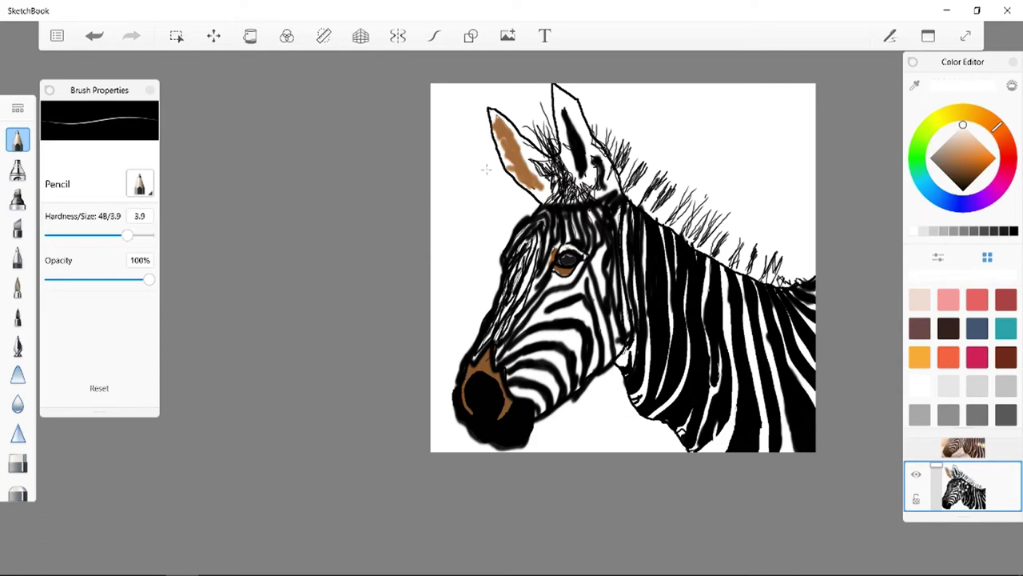
pyautogui.moveTo(490, 124)
pyautogui.mouseDown()
pyautogui.moveTo(515, 141)
pyautogui.moveTo(491, 122)
pyautogui.mouseUp()
pyautogui.moveTo(558, 104)
pyautogui.mouseDown()
pyautogui.moveTo(575, 147)
pyautogui.moveTo(554, 129)
pyautogui.moveTo(594, 156)
pyautogui.moveTo(581, 173)
pyautogui.moveTo(583, 150)
pyautogui.mouseUp()
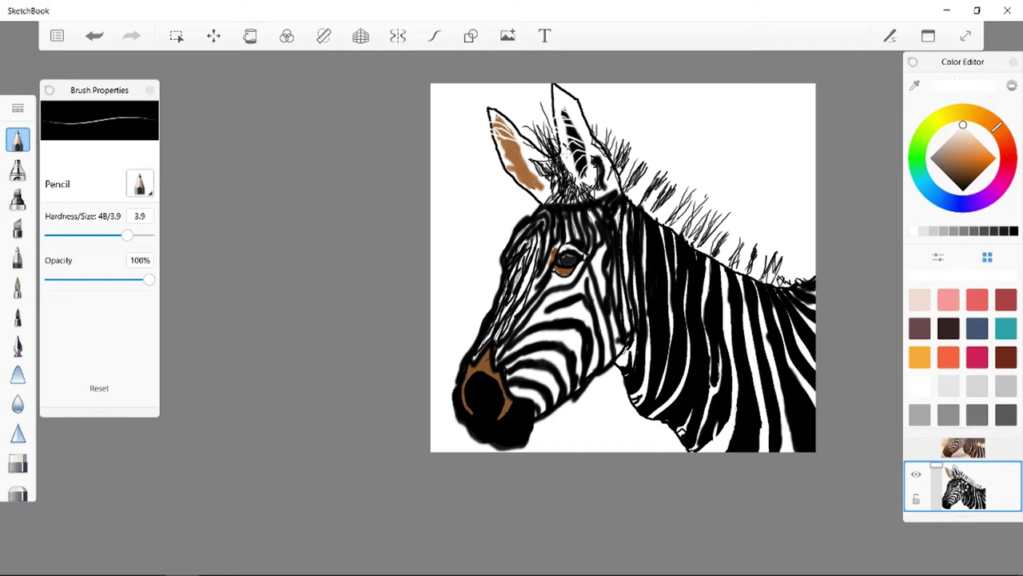
pyautogui.click(961, 146)
pyautogui.moveTo(573, 160)
pyautogui.mouseDown()
pyautogui.moveTo(570, 140)
pyautogui.moveTo(563, 148)
pyautogui.moveTo(574, 127)
pyautogui.moveTo(558, 131)
pyautogui.moveTo(560, 93)
pyautogui.moveTo(553, 113)
pyautogui.moveTo(568, 138)
pyautogui.moveTo(569, 107)
pyautogui.moveTo(587, 139)
pyautogui.moveTo(581, 176)
pyautogui.moveTo(569, 171)
pyautogui.mouseUp()
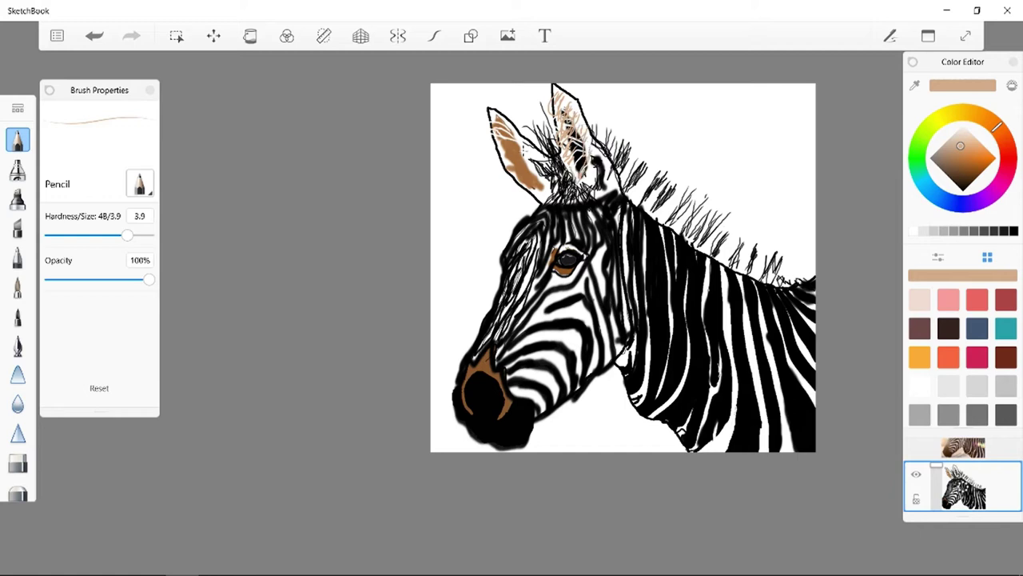
# Add white hair strokes over the left ear's inner patch and edges, at the forelock base and beside the eye.
pyautogui.click(918, 232)
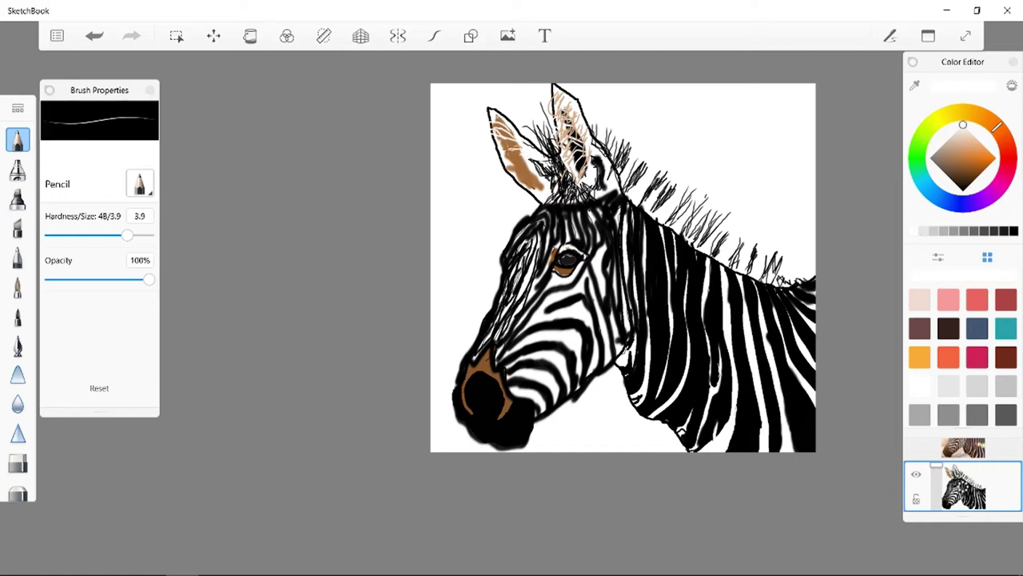
pyautogui.moveTo(504, 149)
pyautogui.mouseDown()
pyautogui.moveTo(537, 164)
pyautogui.moveTo(543, 190)
pyautogui.moveTo(515, 166)
pyautogui.moveTo(534, 171)
pyautogui.moveTo(526, 155)
pyautogui.moveTo(509, 152)
pyautogui.moveTo(522, 149)
pyautogui.moveTo(521, 163)
pyautogui.mouseUp()
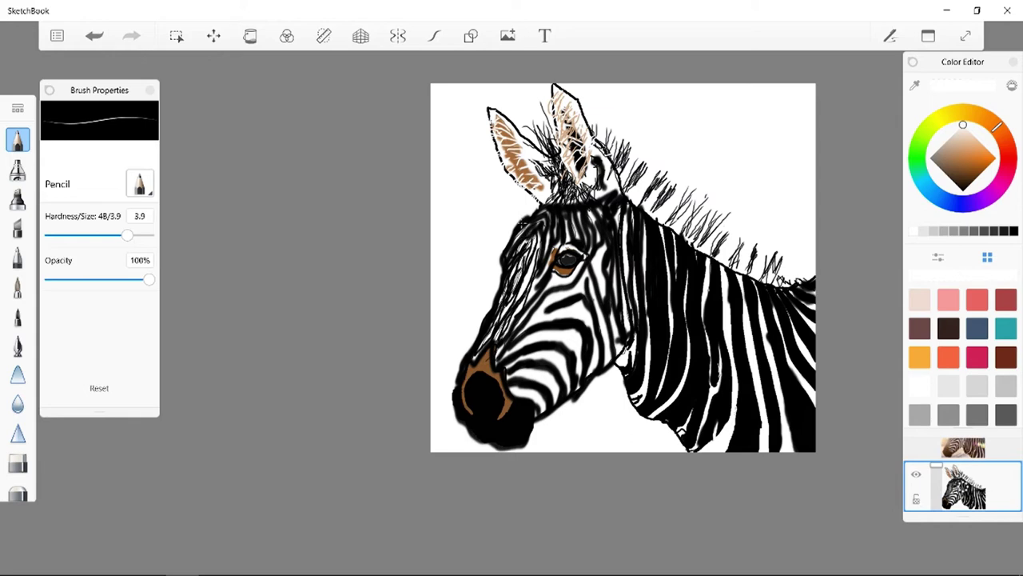
pyautogui.moveTo(562, 186); pyautogui.dragTo(551, 196)
pyautogui.moveTo(548, 249); pyautogui.dragTo(558, 256)
# Activate solid Flood Fill with a light tan colour.
pyautogui.click(250, 40)
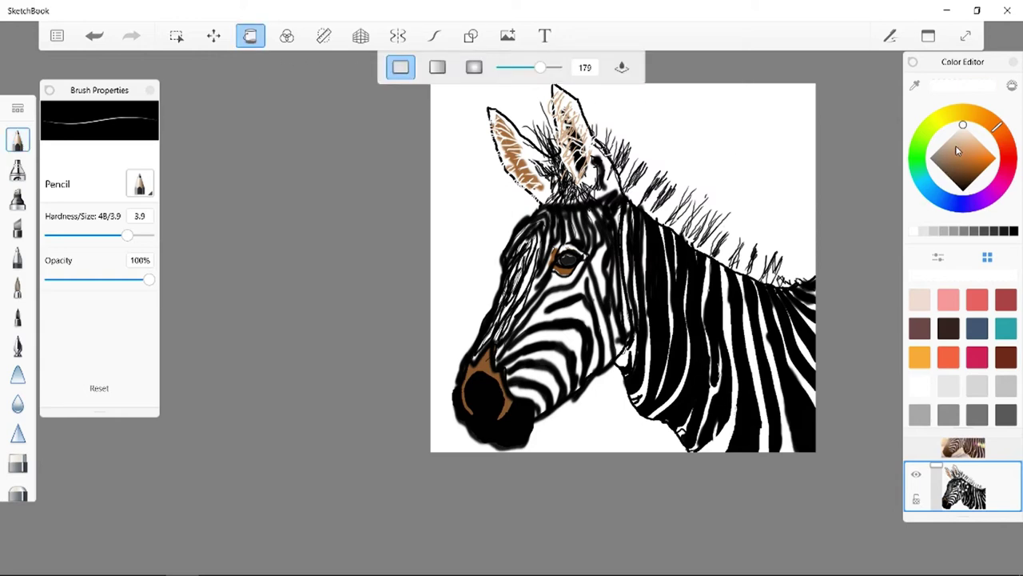
pyautogui.click(956, 147)
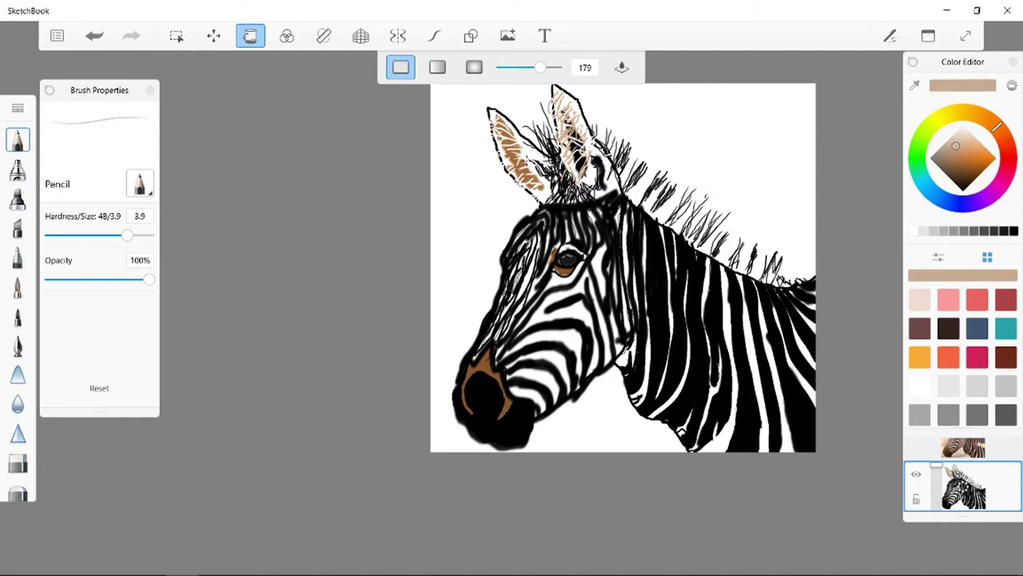
pyautogui.click(527, 156)
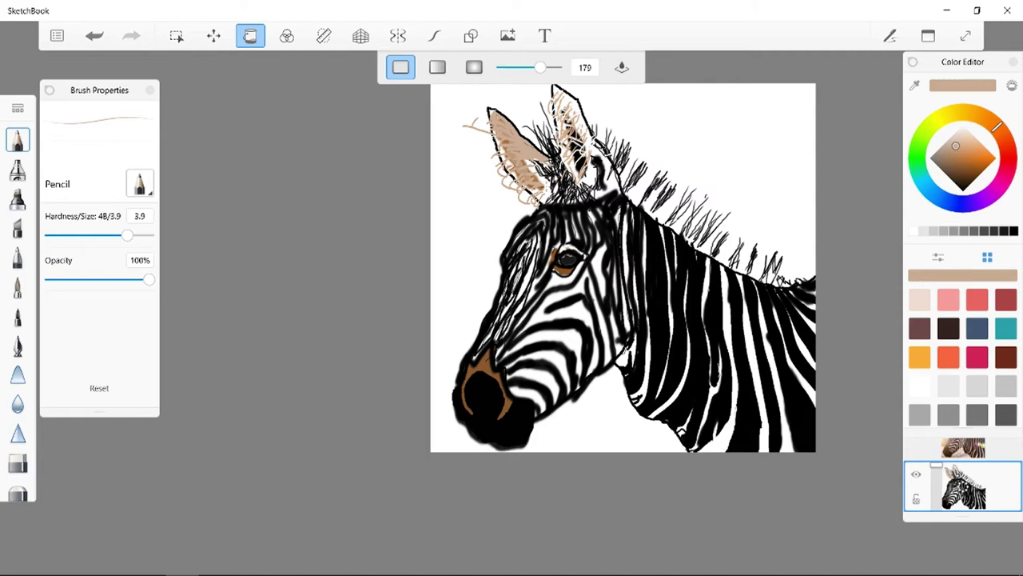
pyautogui.click(94, 36)
pyautogui.click(94, 36)
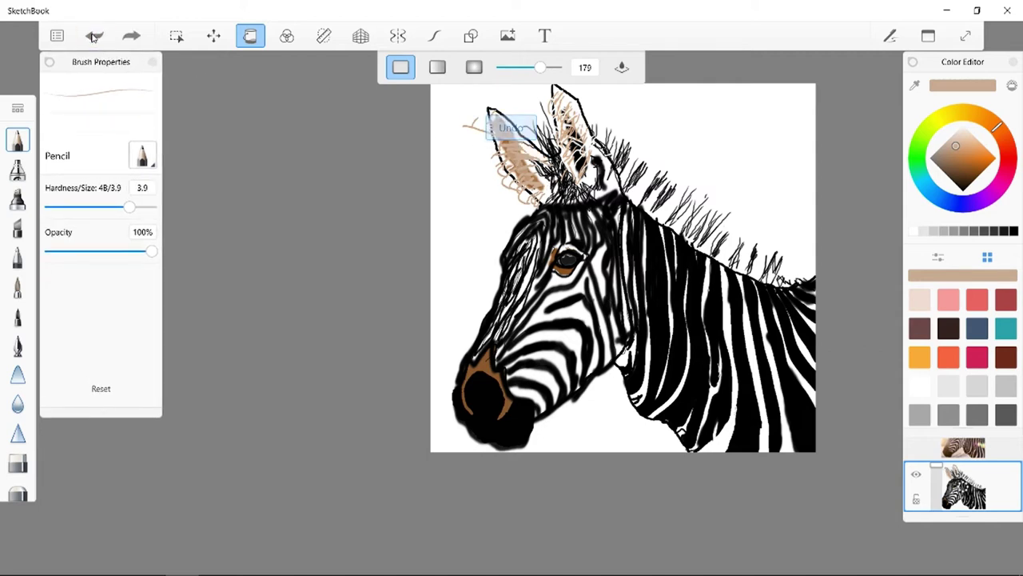
pyautogui.click(95, 36)
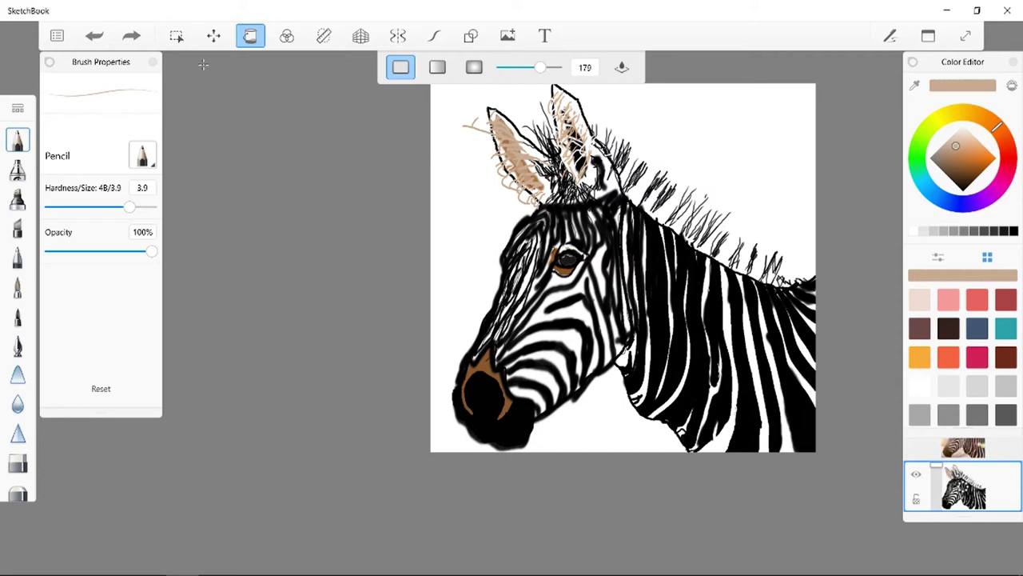
pyautogui.click(96, 39)
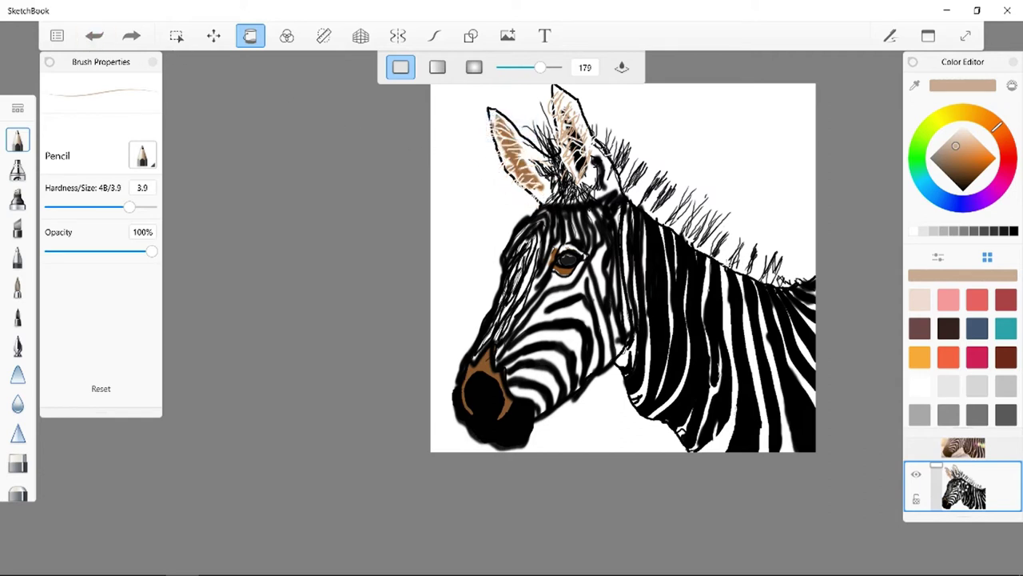
# Flood-fill the white areas at the bases of both ears with light tan, undoing one misplaced fill in the forelock.
pyautogui.scroll(3, 608, 251)
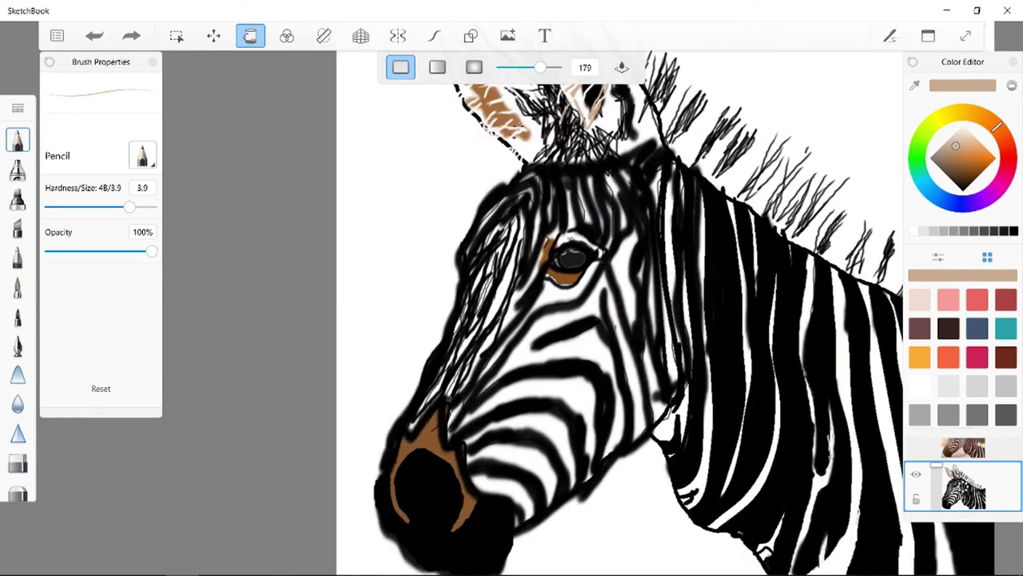
pyautogui.moveTo(505, 102); pyautogui.dragTo(540, 160)
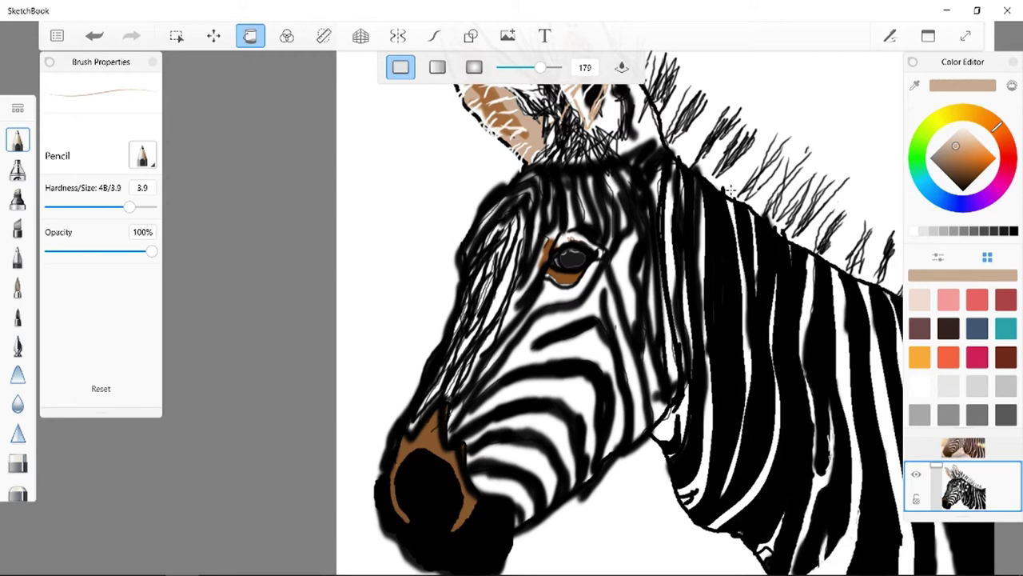
pyautogui.moveTo(639, 125)
pyautogui.mouseDown()
pyautogui.moveTo(606, 121)
pyautogui.moveTo(610, 132)
pyautogui.mouseUp()
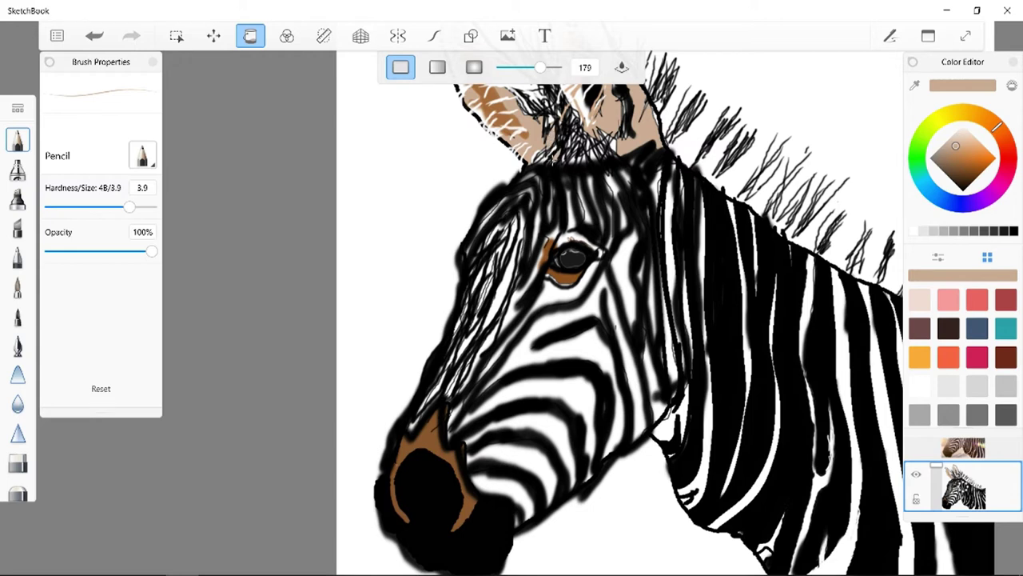
pyautogui.click(572, 158)
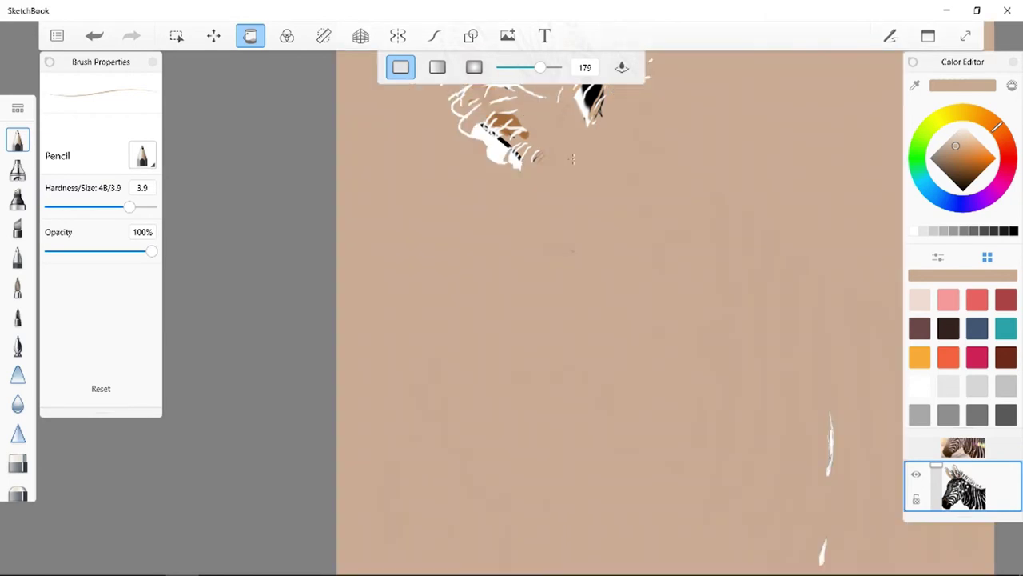
pyautogui.click(93, 35)
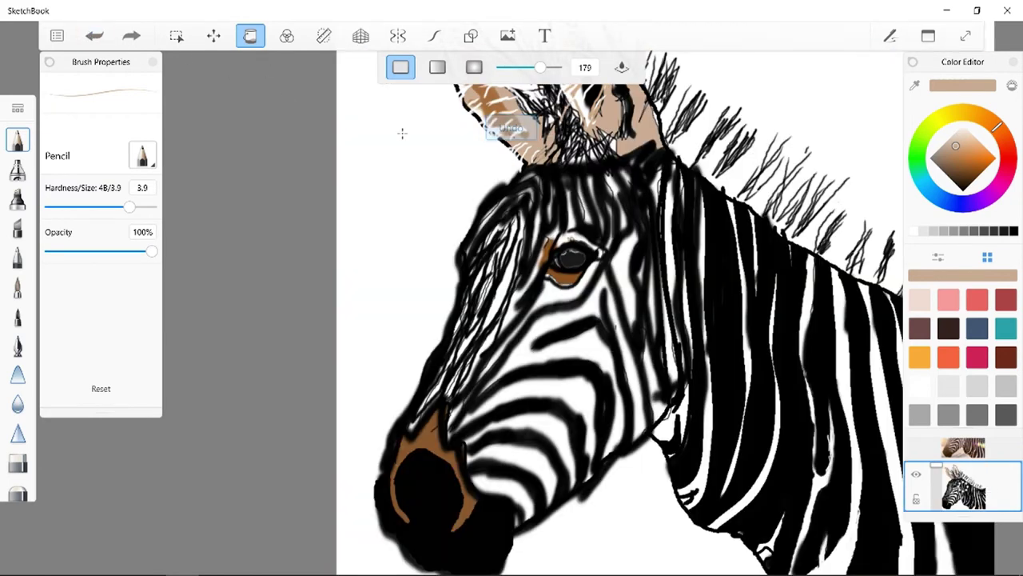
# Fill the remaining white gaps inside both ears with light tan and make the photo layer active.
pyautogui.click(614, 146)
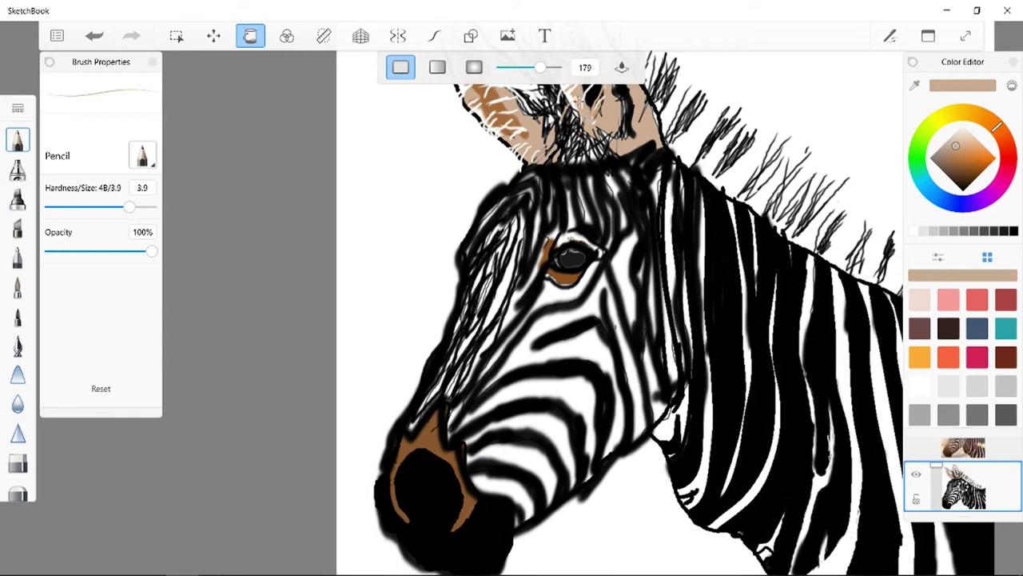
pyautogui.moveTo(569, 108); pyautogui.dragTo(568, 94)
pyautogui.scroll(-3, 638, 238)
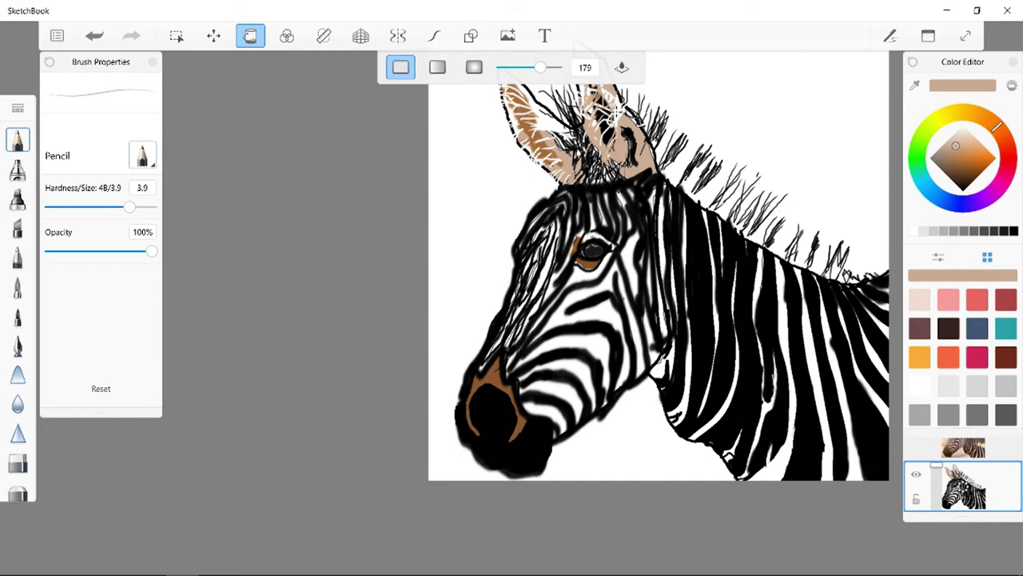
pyautogui.moveTo(564, 128); pyautogui.dragTo(522, 88)
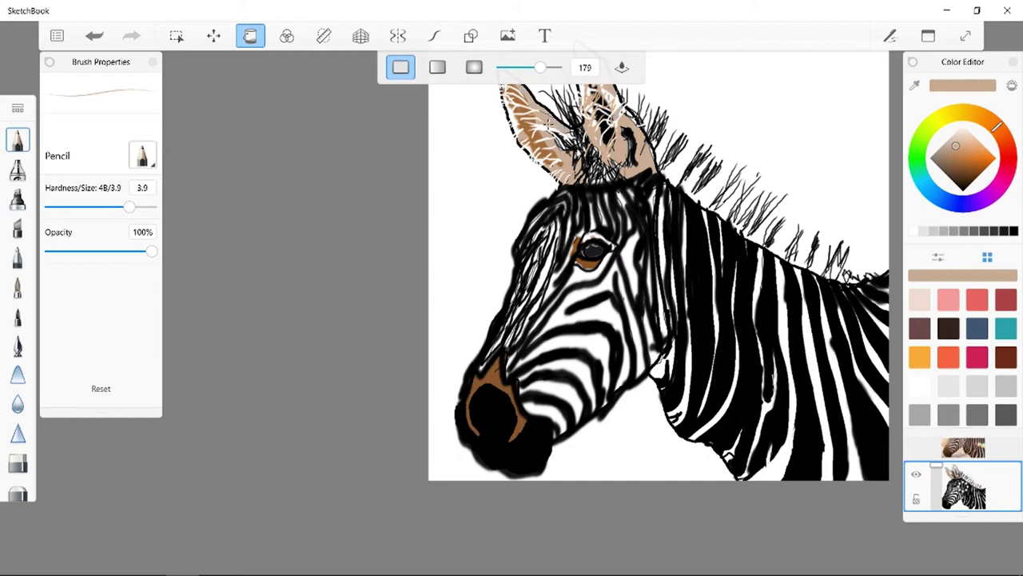
pyautogui.moveTo(560, 129); pyautogui.dragTo(532, 138)
pyautogui.click(985, 451)
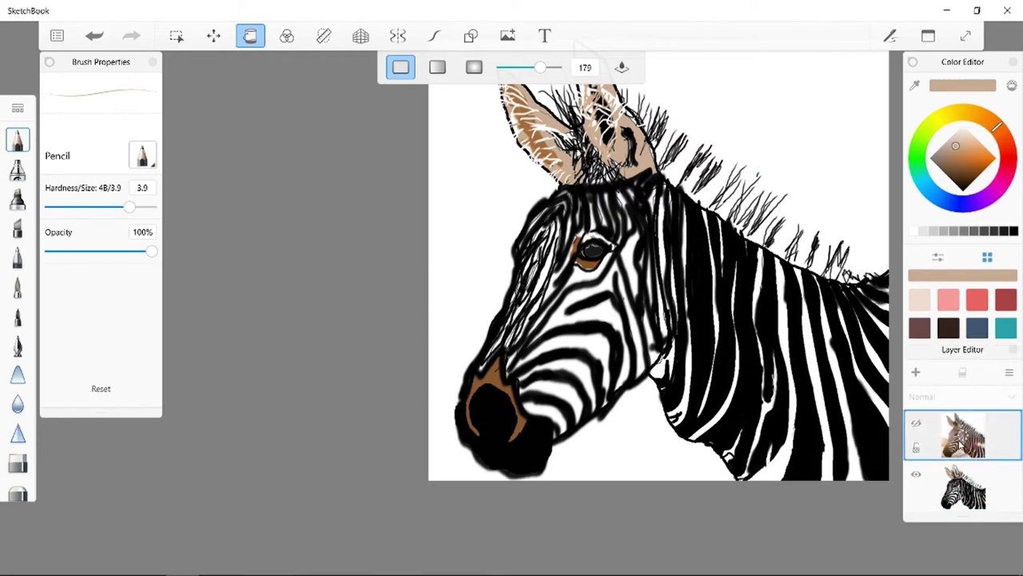
# Show the reference photo and try to flood-fill its right ear with light tan, then undo that fill.
pyautogui.click(917, 423)
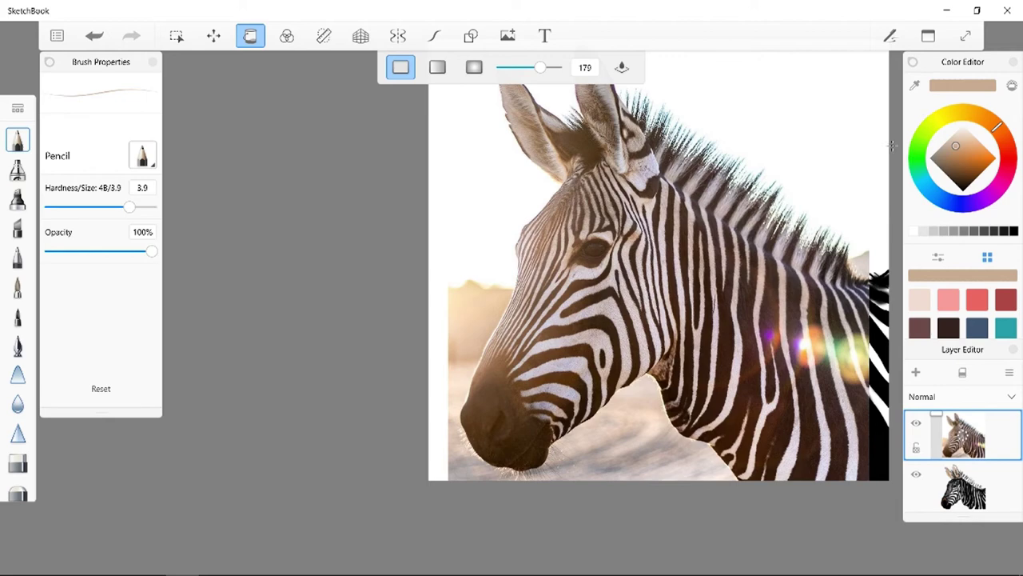
pyautogui.moveTo(594, 128); pyautogui.dragTo(631, 172)
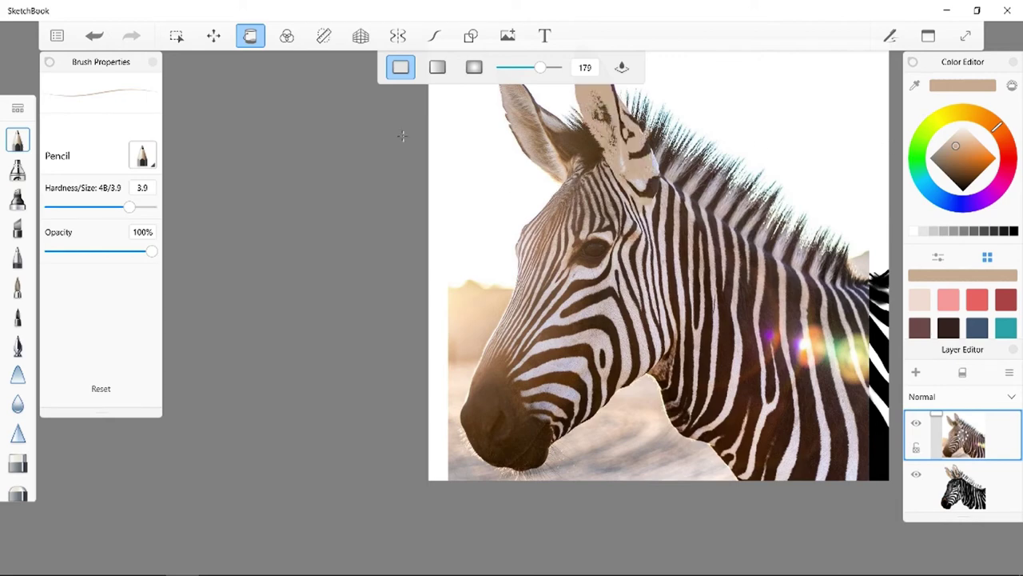
pyautogui.click(94, 36)
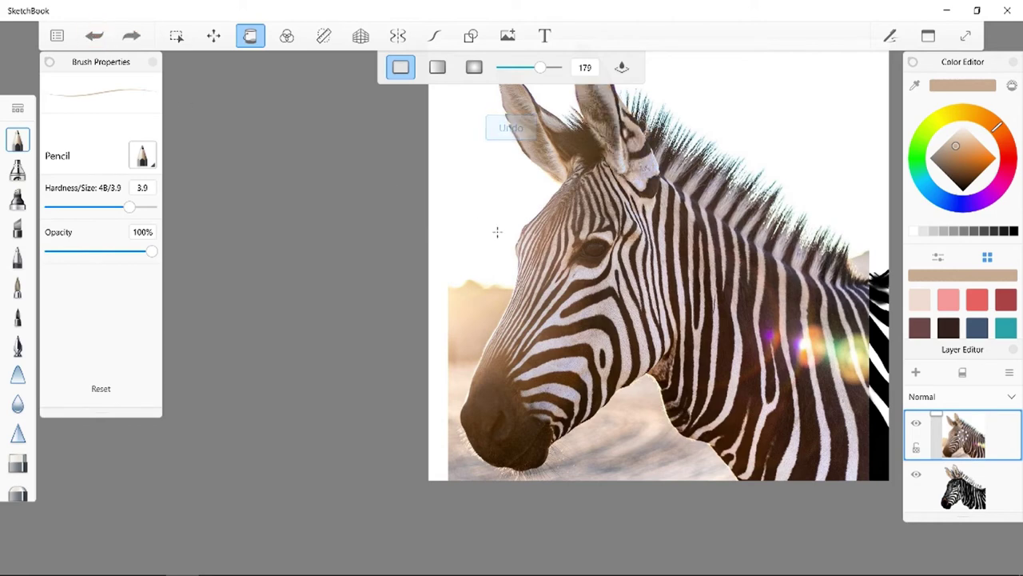
# Make the drawing layer active, flood-fill the ear hair with tan and choose a slightly warmer tan.
pyautogui.click(950, 491)
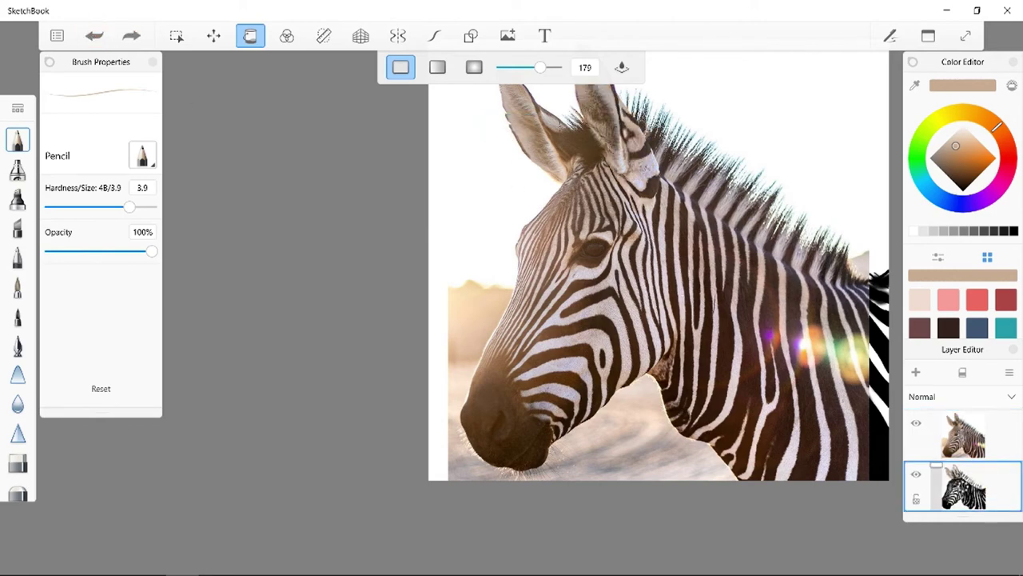
pyautogui.click(588, 117)
pyautogui.click(958, 147)
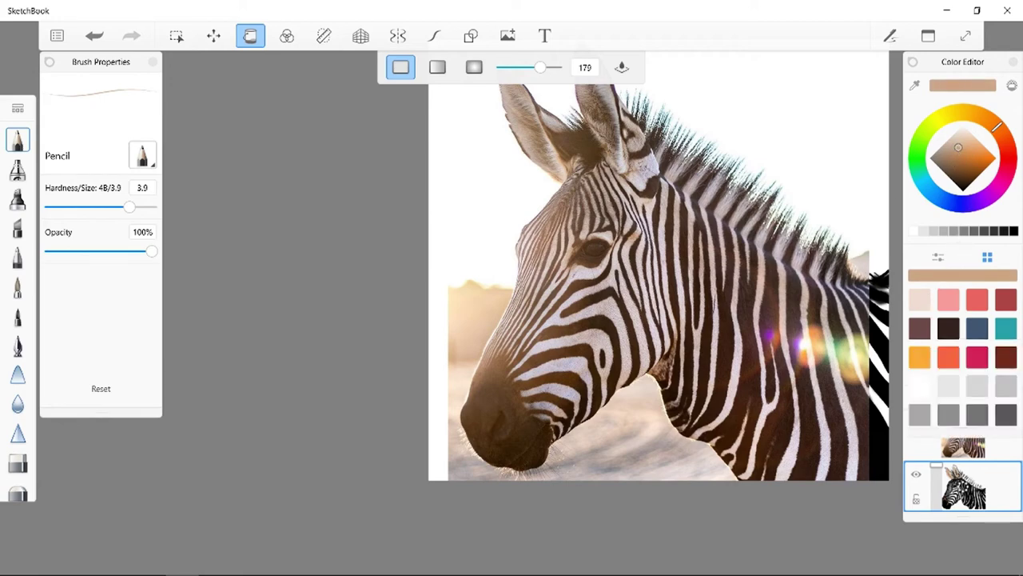
# Try to flood-fill the muzzle with tan, hide the photo to check the drawing and undo the fills.
pyautogui.click(489, 421)
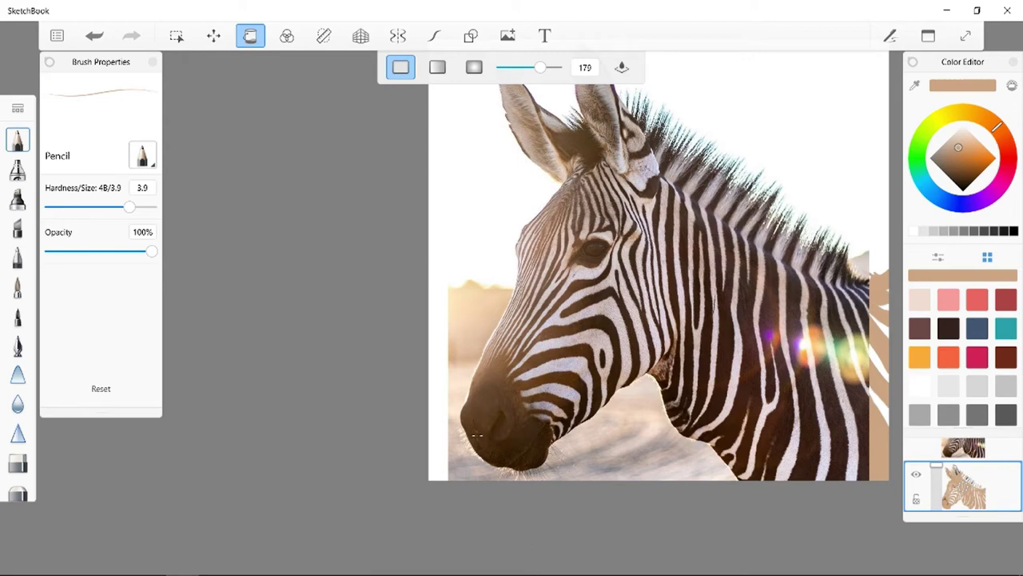
pyautogui.click(916, 452)
pyautogui.click(916, 425)
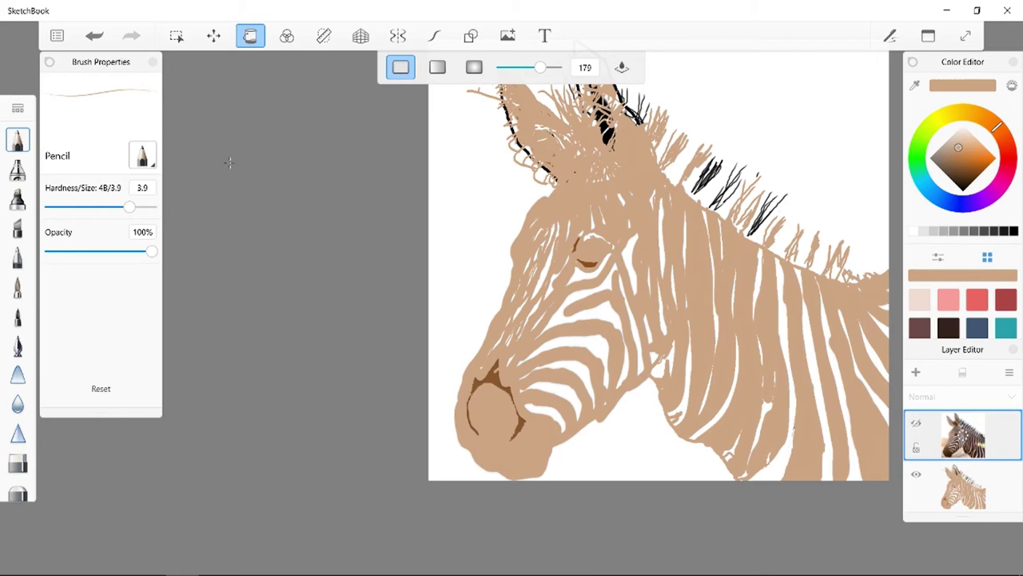
pyautogui.click(100, 36)
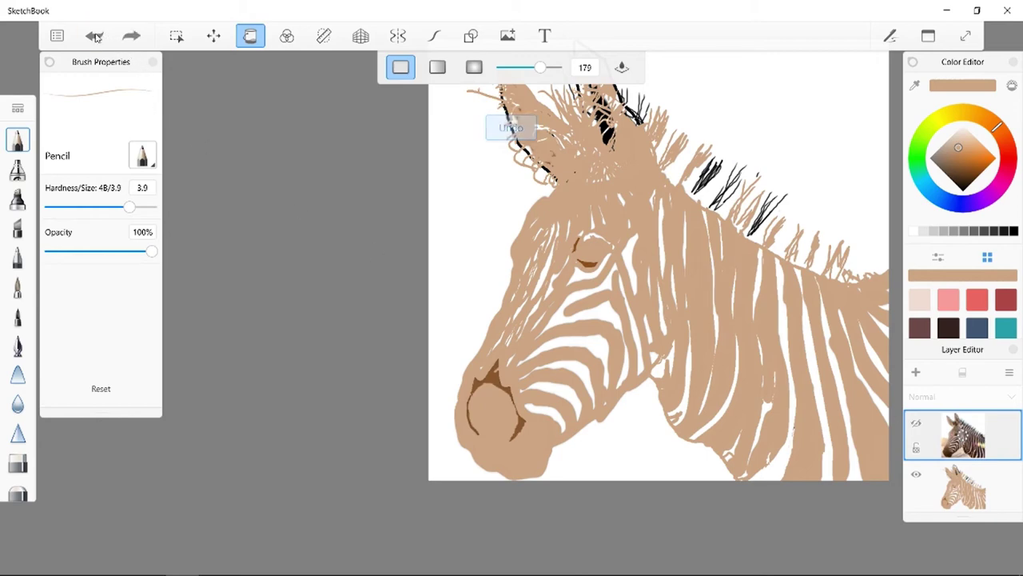
pyautogui.click(96, 37)
pyautogui.click(94, 38)
pyautogui.click(95, 37)
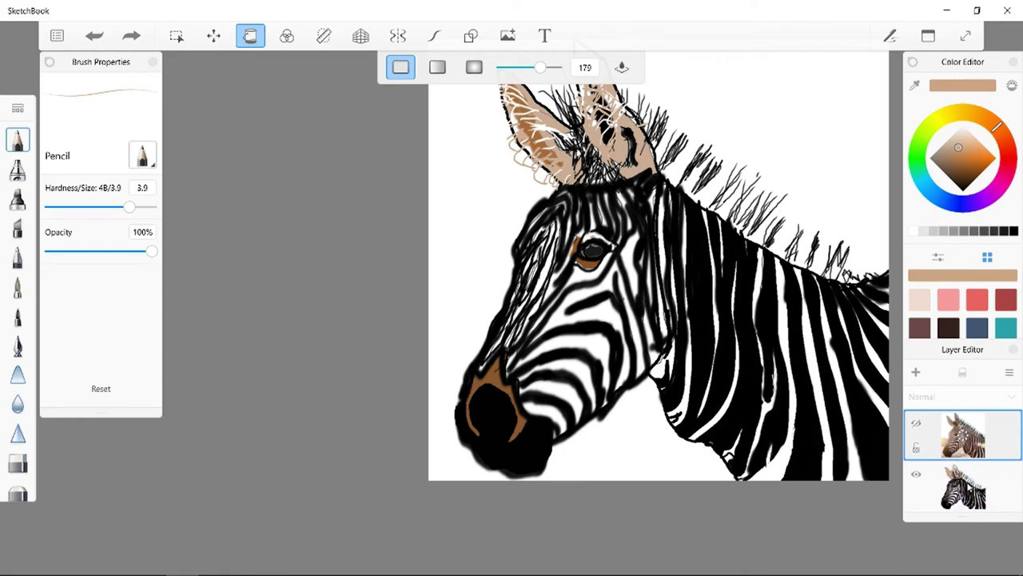
# Try to fill the nostril area with tan again on the drawing layer, compare it with the photo and undo the fill.
pyautogui.click(968, 486)
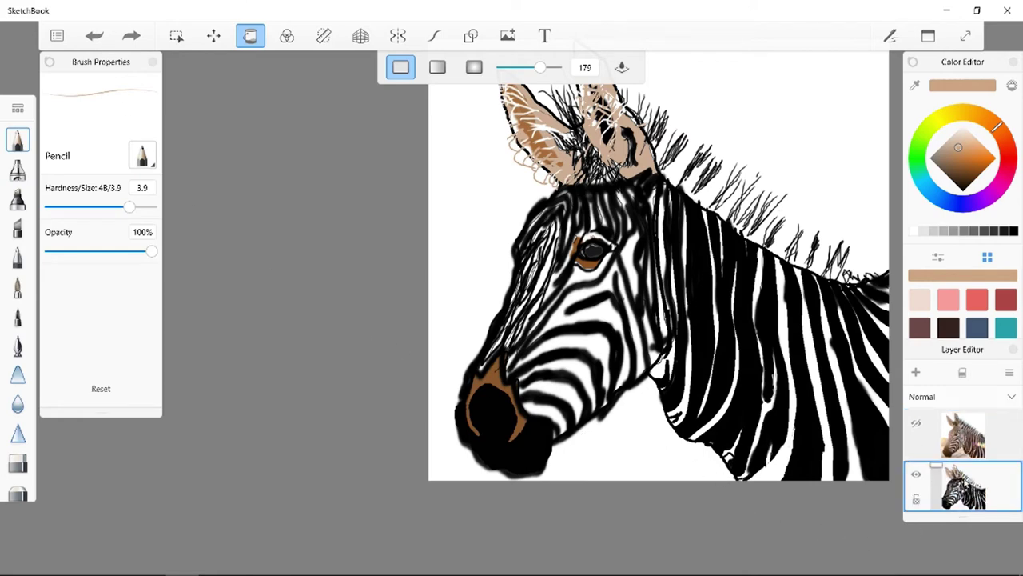
pyautogui.click(919, 426)
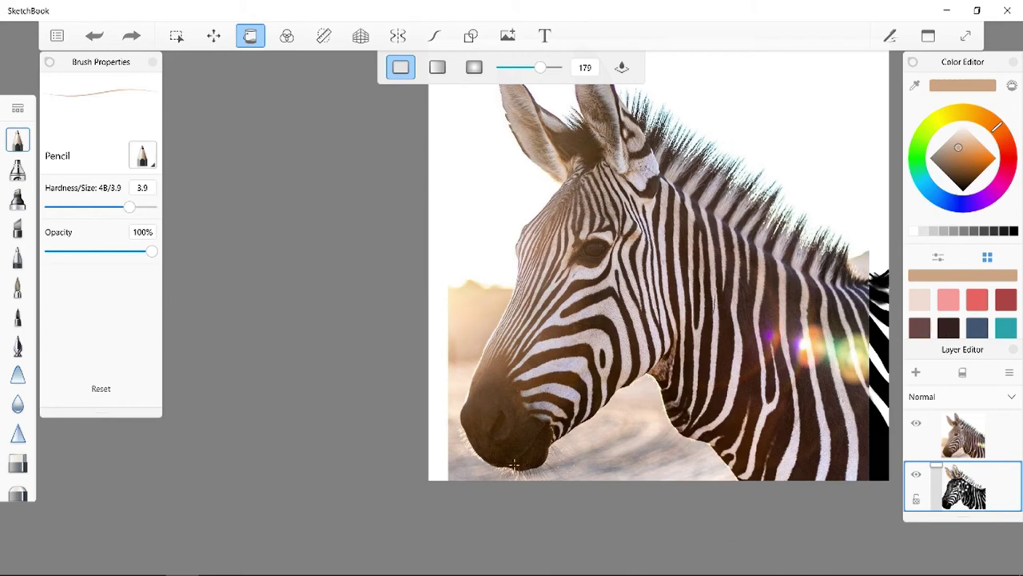
pyautogui.click(508, 425)
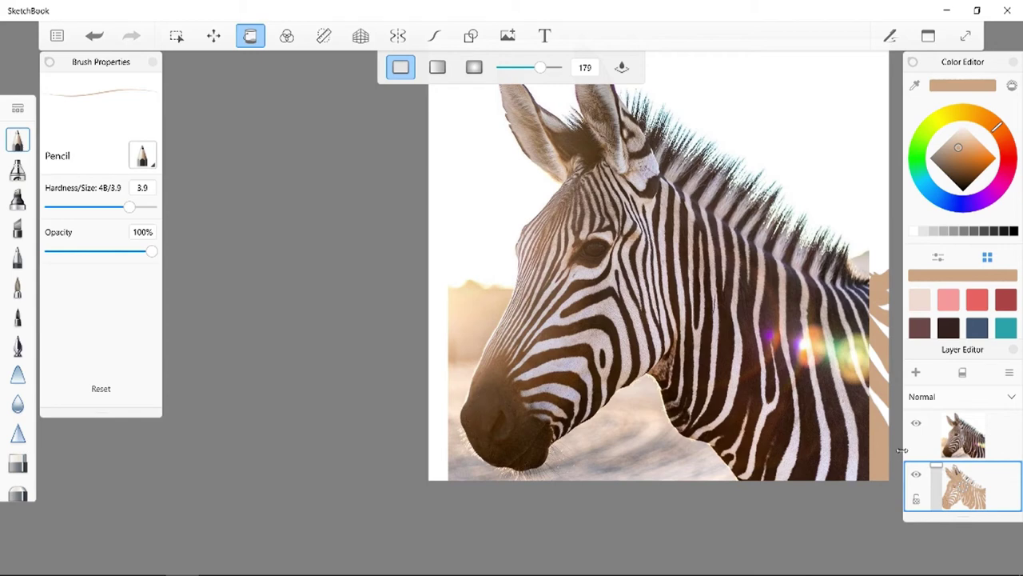
pyautogui.click(916, 423)
pyautogui.click(916, 425)
pyautogui.click(919, 425)
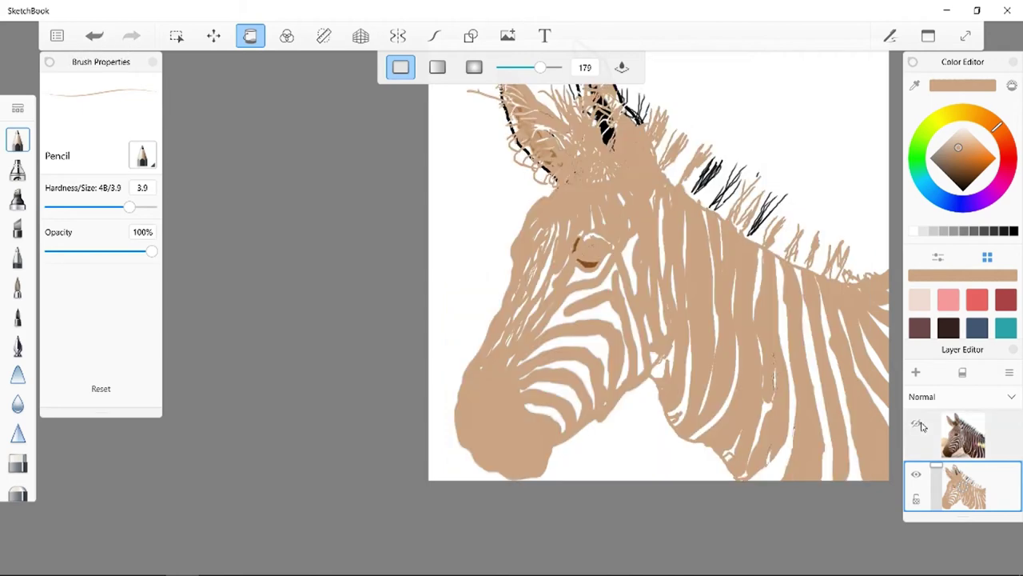
pyautogui.click(919, 425)
pyautogui.click(95, 37)
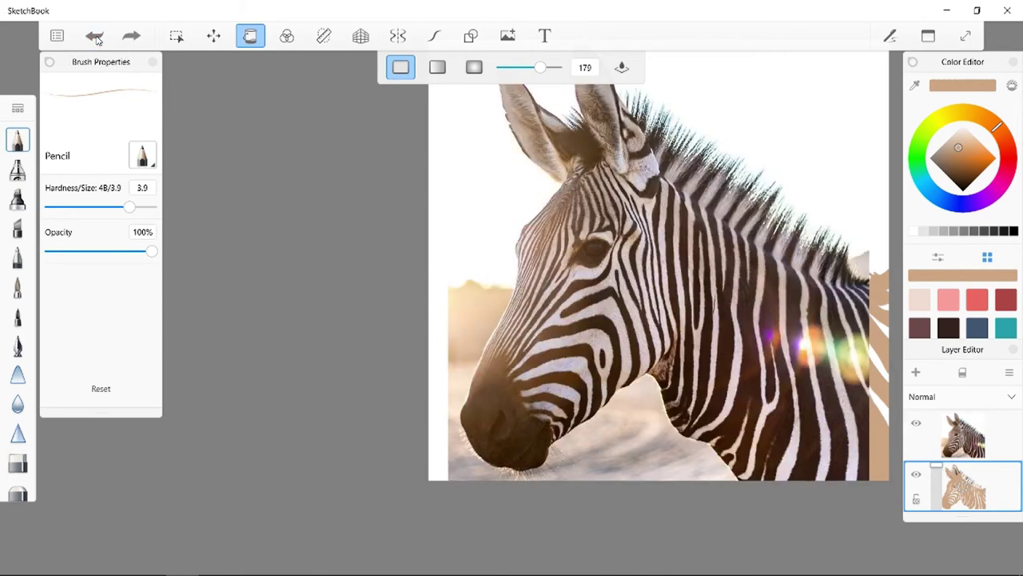
pyautogui.click(915, 425)
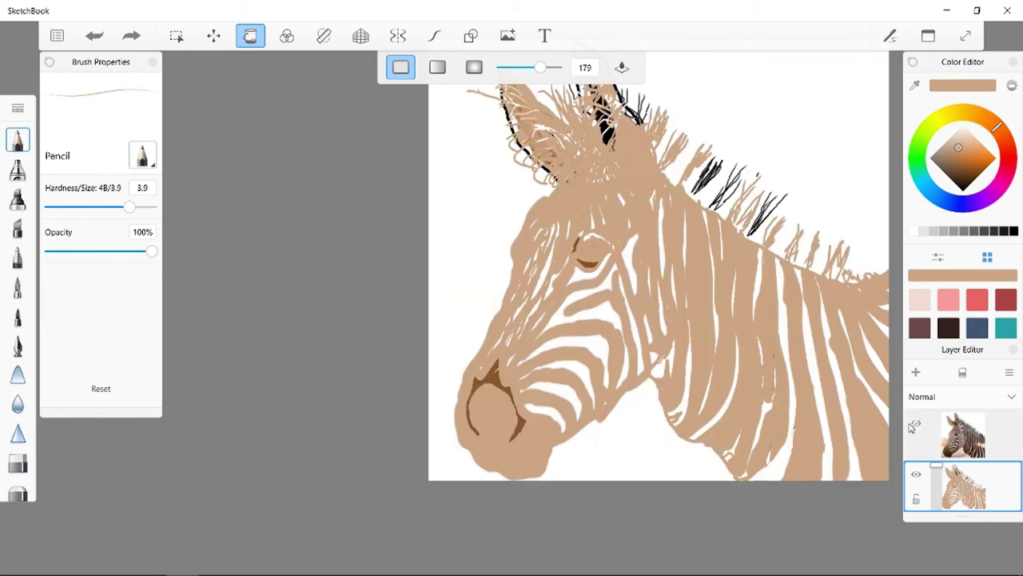
pyautogui.click(92, 35)
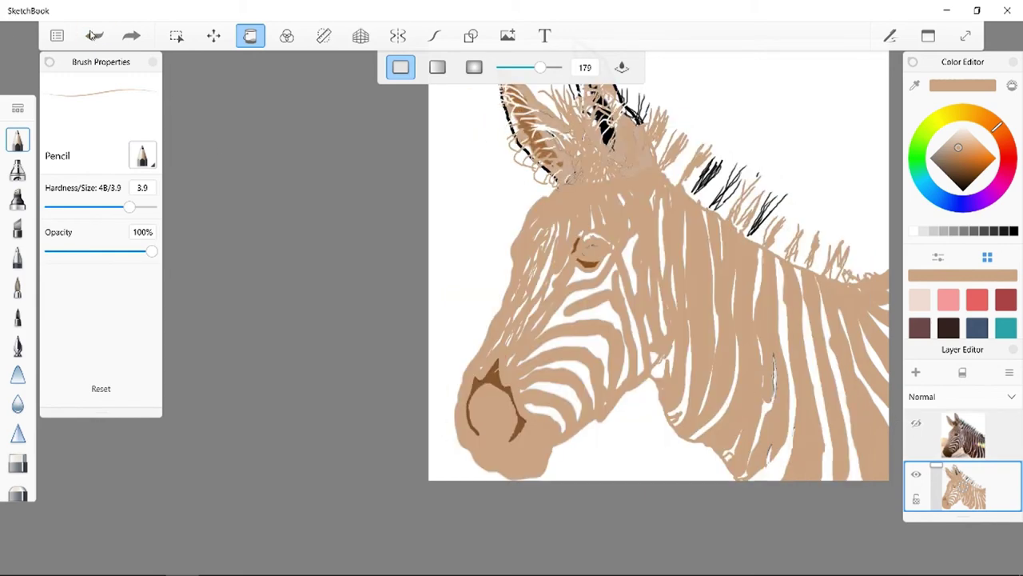
pyautogui.click(92, 35)
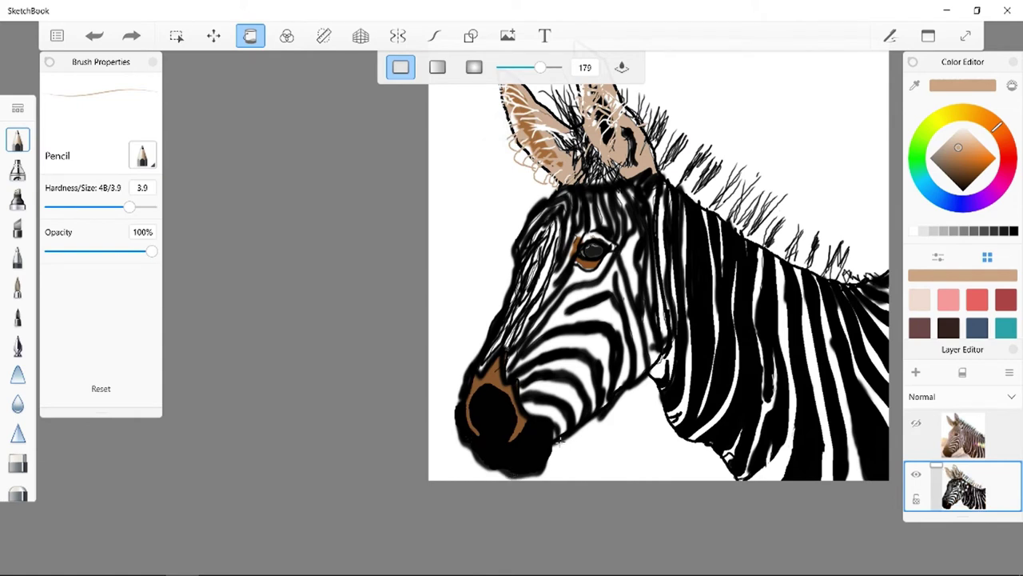
# Retry the tan flood fill on the lower muzzle with the photo visible, then hide the photo and undo the fills.
pyautogui.click(918, 425)
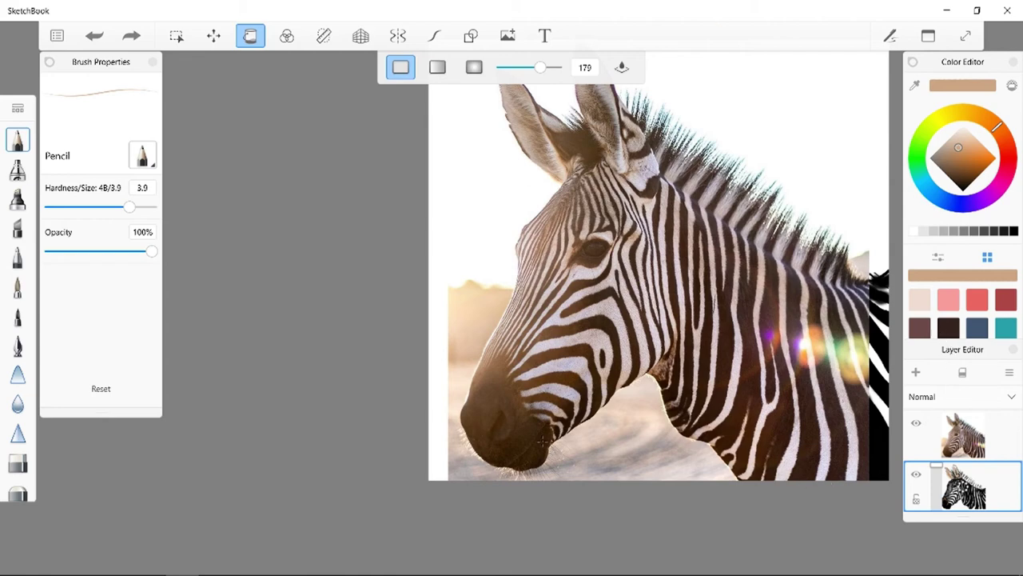
pyautogui.click(489, 430)
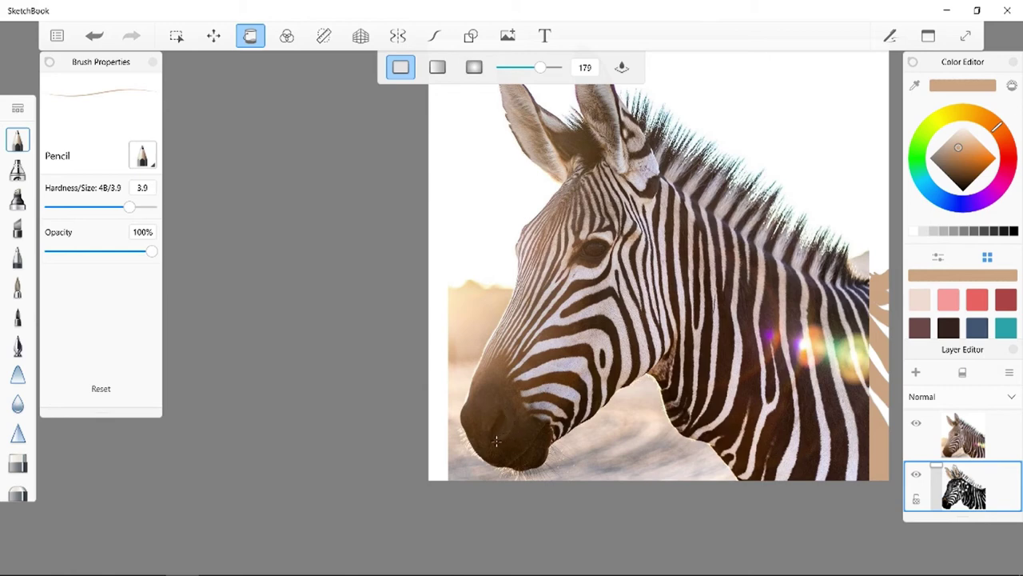
pyautogui.click(493, 440)
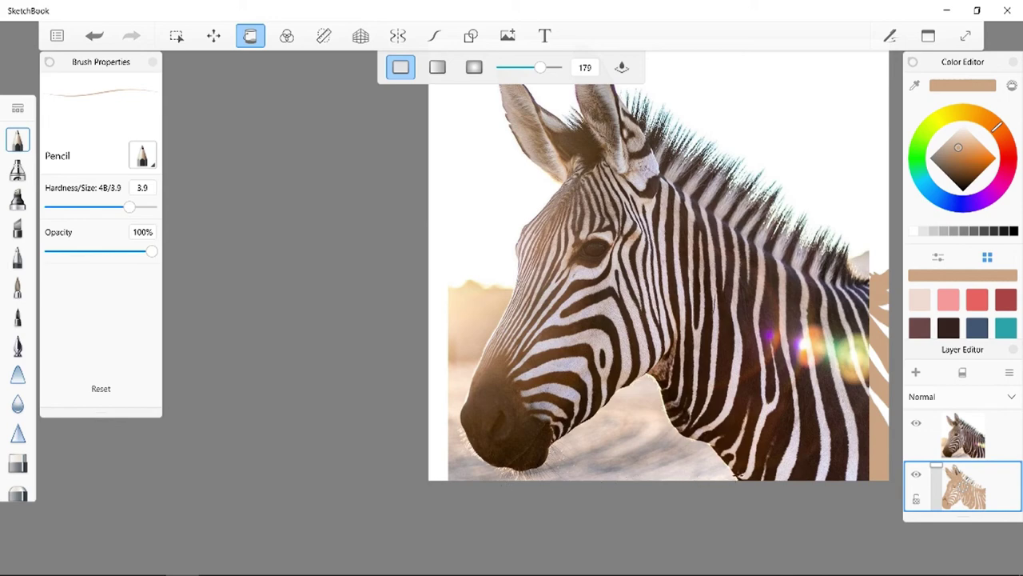
pyautogui.click(917, 424)
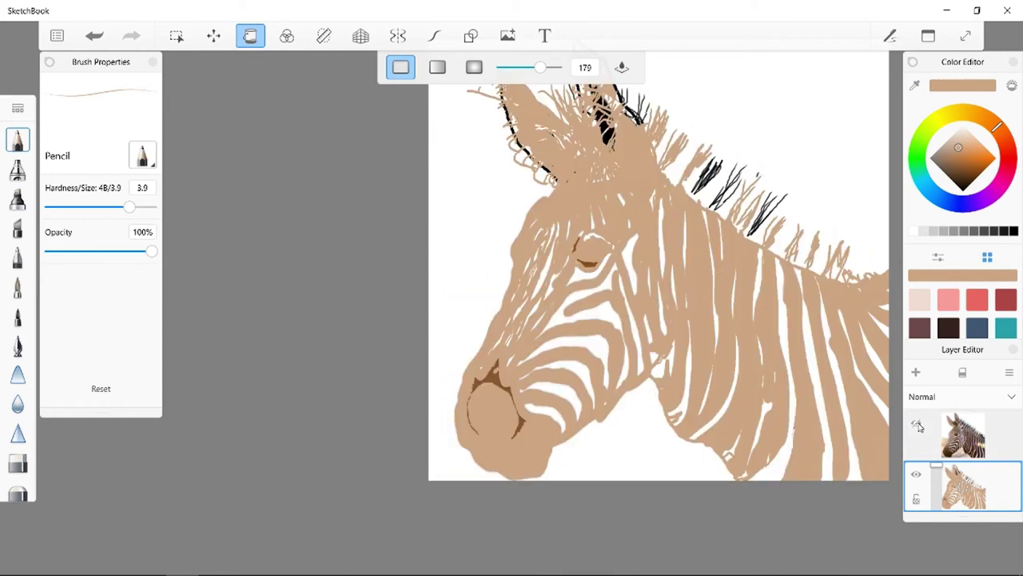
pyautogui.click(92, 36)
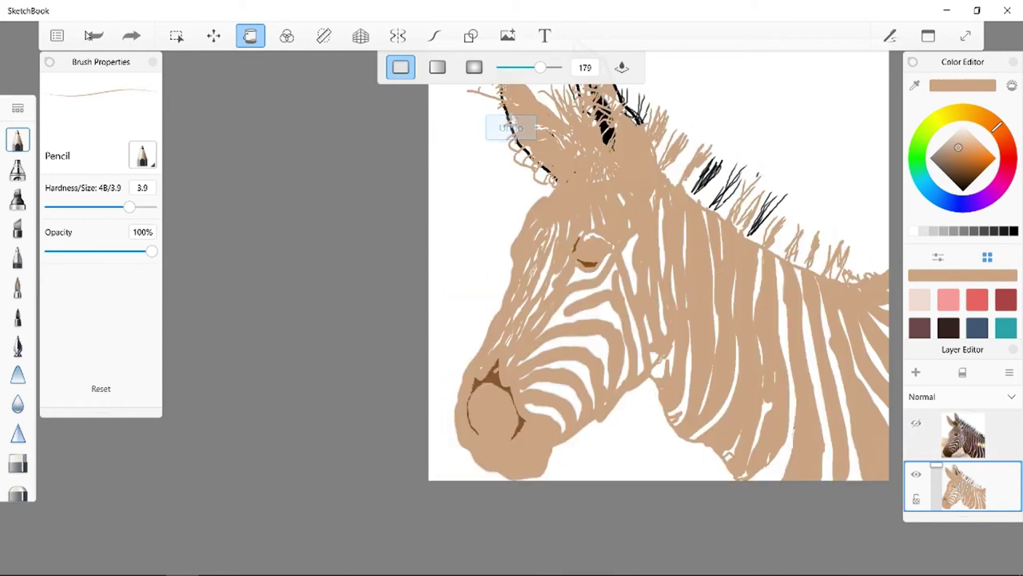
pyautogui.click(93, 37)
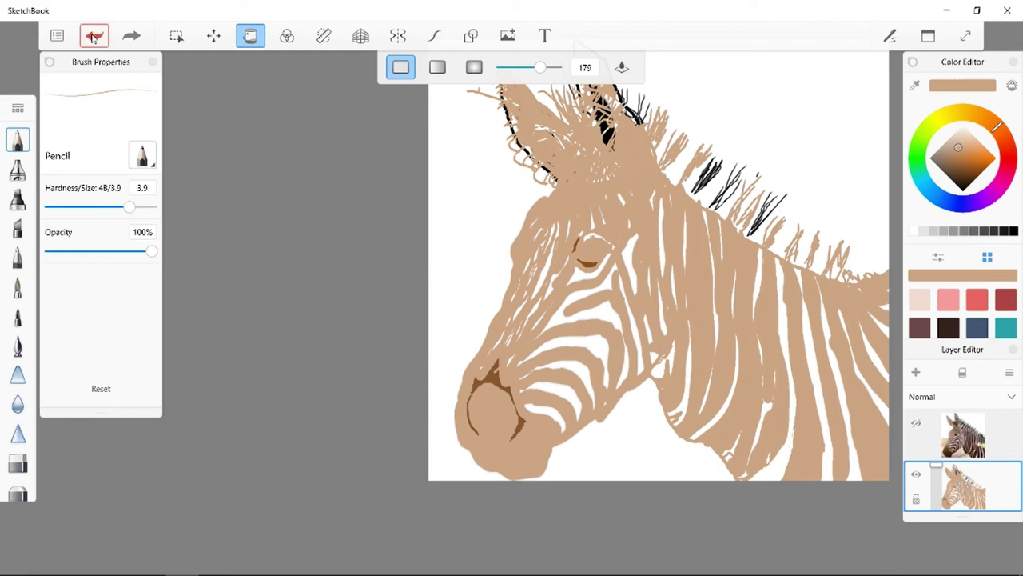
pyautogui.click(93, 37)
pyautogui.click(93, 37)
pyautogui.click(93, 37)
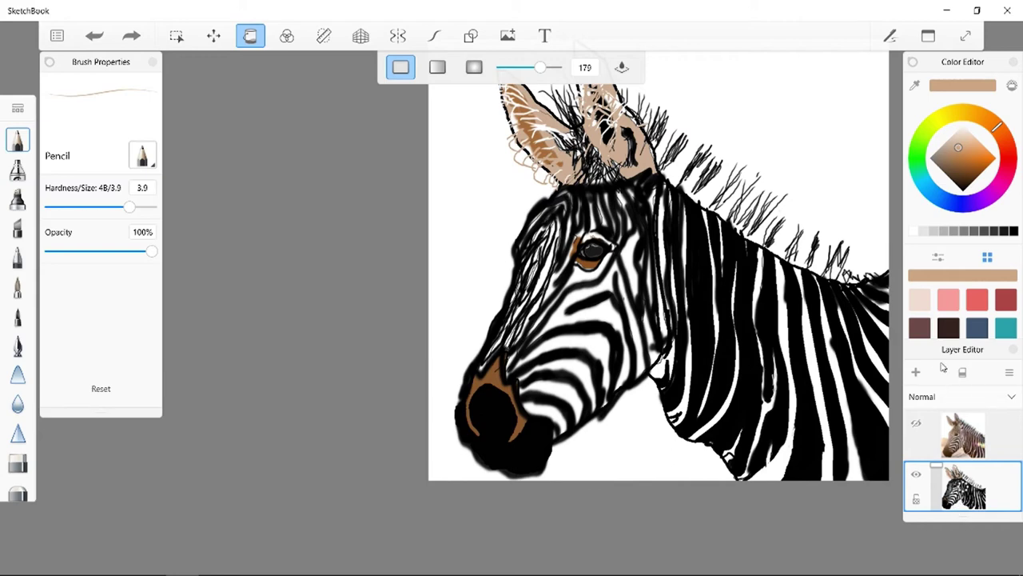
# Switch from Flood Fill to the Pencil and draw tan contour strokes around the nostril and mouth over the photo, then hide it.
pyautogui.click(250, 35)
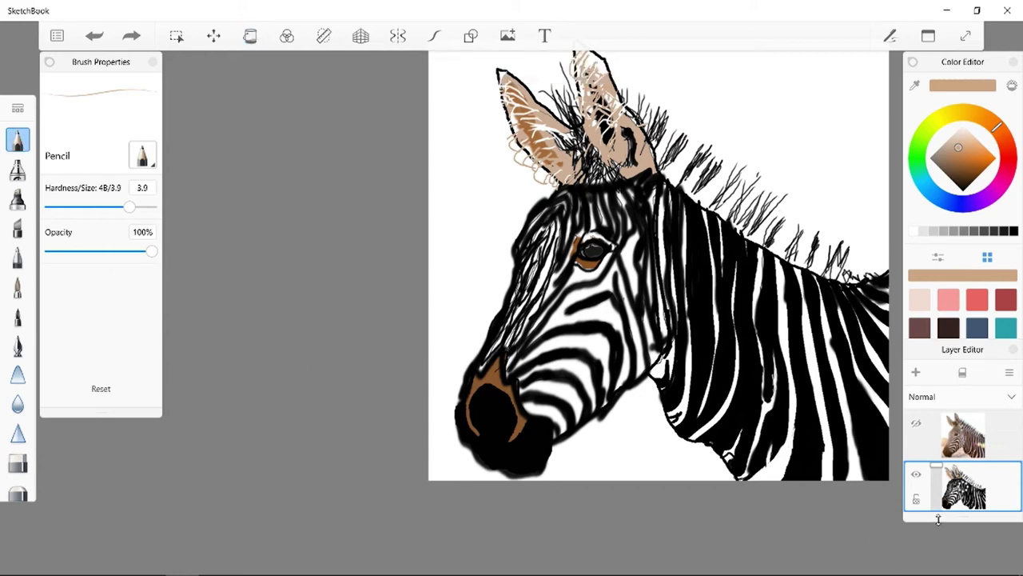
pyautogui.click(917, 428)
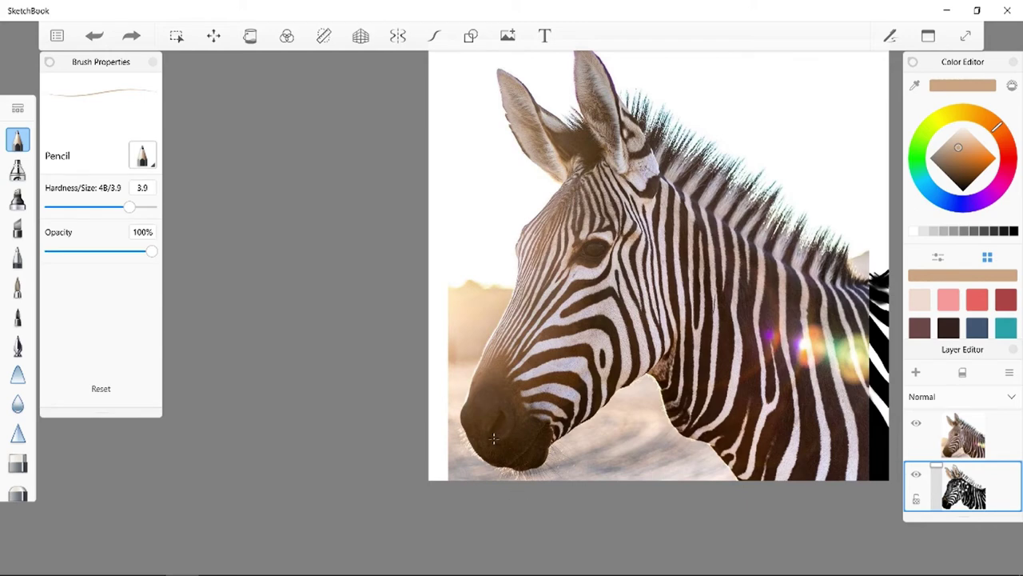
pyautogui.moveTo(493, 438); pyautogui.dragTo(494, 421)
pyautogui.click(916, 426)
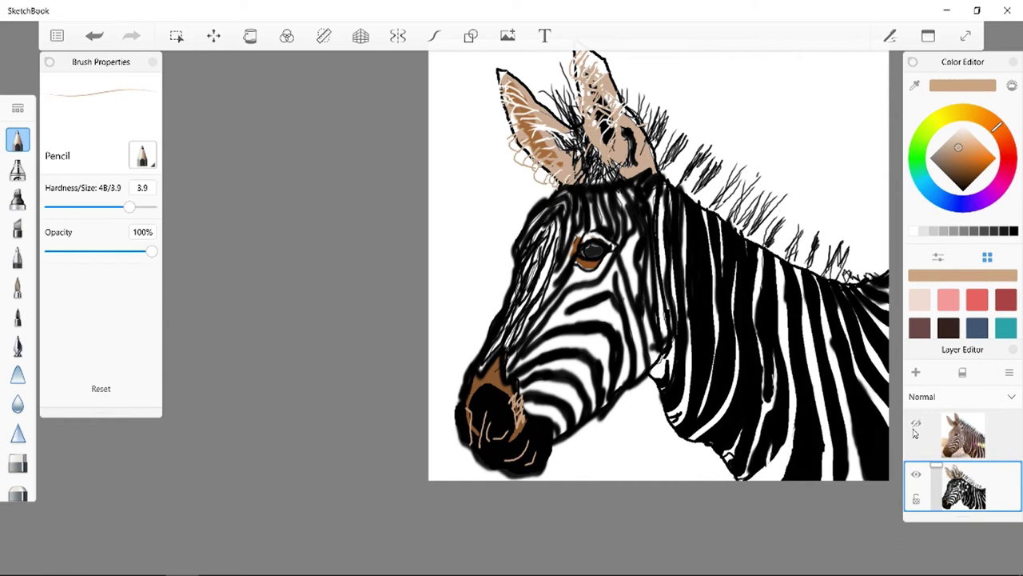
# Undo all the tan pencil strokes on the nostril and mouth.
pyautogui.click(94, 36)
pyautogui.click(94, 36)
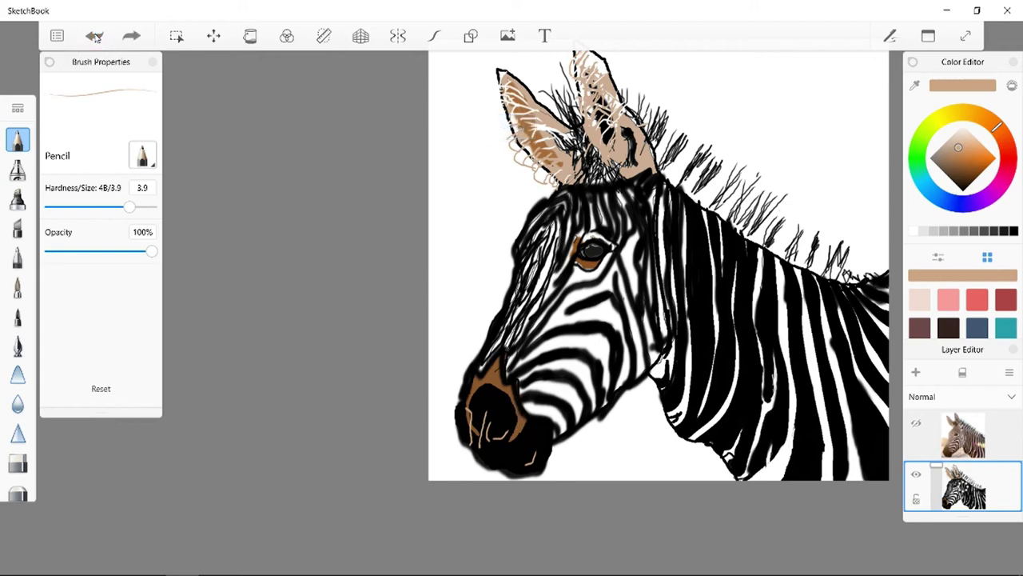
pyautogui.click(94, 36)
pyautogui.click(94, 36)
pyautogui.click(94, 36)
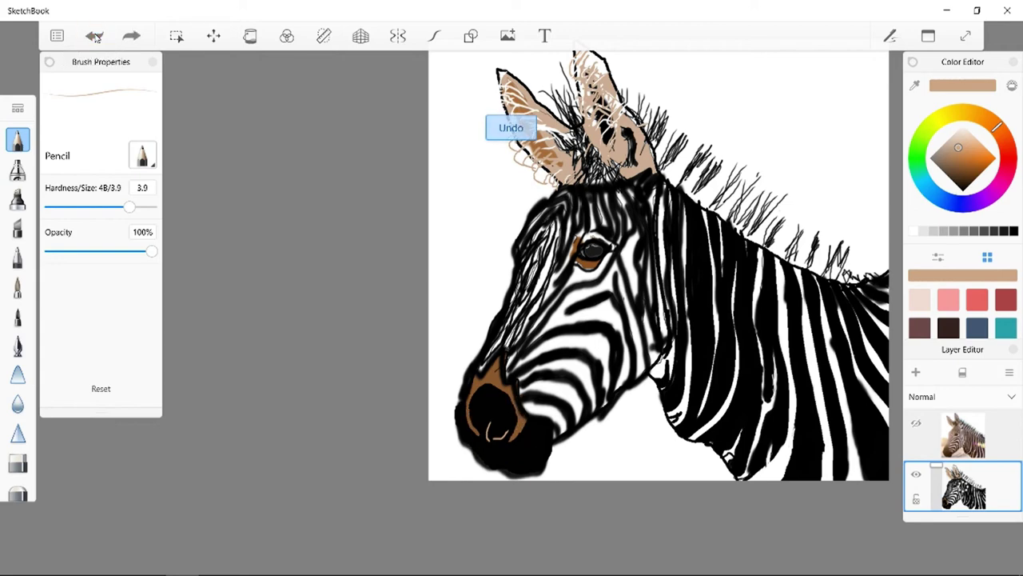
pyautogui.click(93, 36)
pyautogui.click(94, 36)
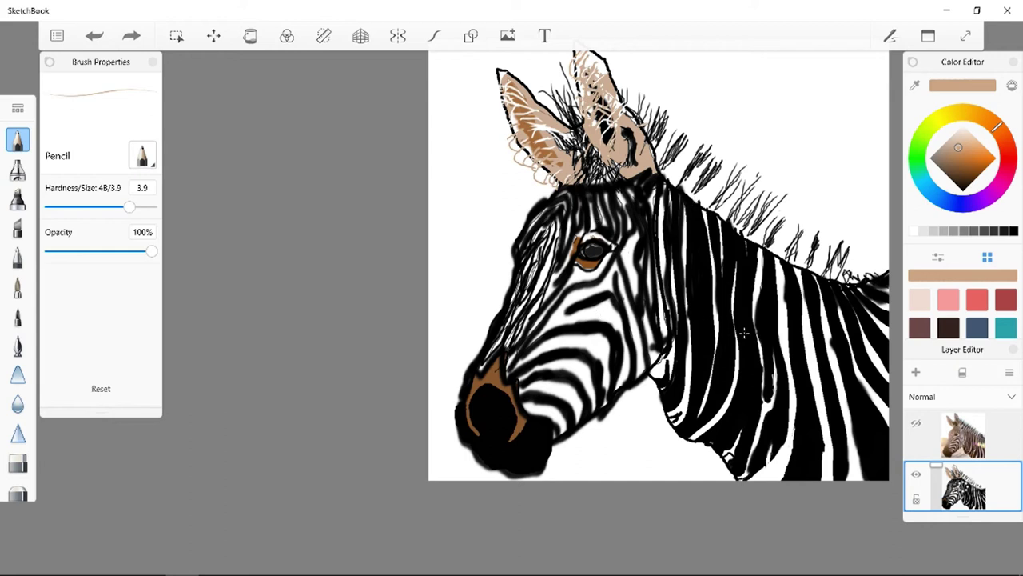
# Try shading the upper part of the nostril with dark mauve pencil strokes, then undo them.
pyautogui.click(923, 332)
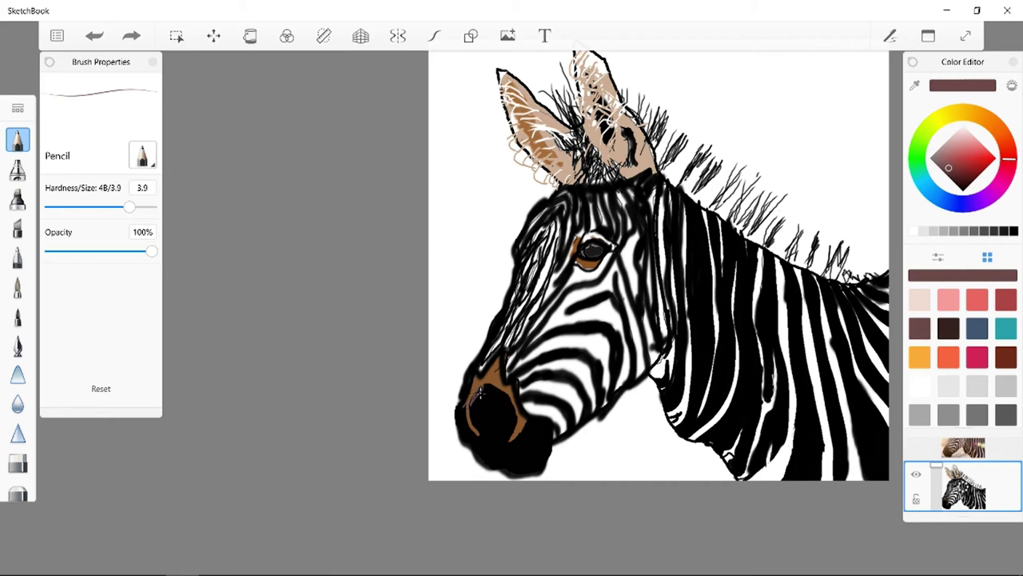
pyautogui.moveTo(480, 385)
pyautogui.mouseDown()
pyautogui.moveTo(473, 422)
pyautogui.moveTo(482, 390)
pyautogui.moveTo(474, 428)
pyautogui.moveTo(491, 392)
pyautogui.mouseUp()
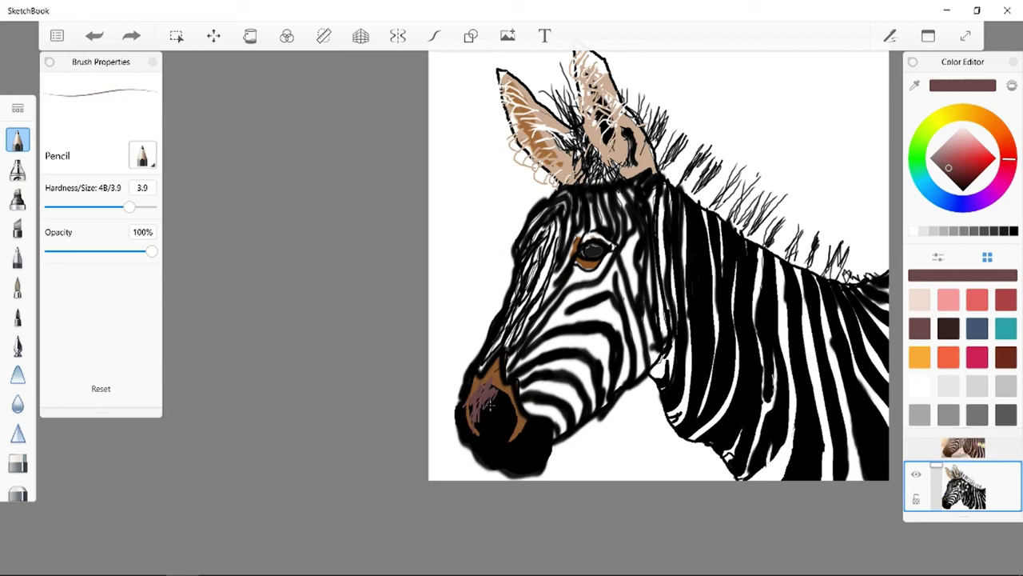
pyautogui.click(95, 36)
# Make the photo layer active and show it briefly to compare the drawing with the reference, then hide it again.
pyautogui.click(954, 449)
pyautogui.click(952, 450)
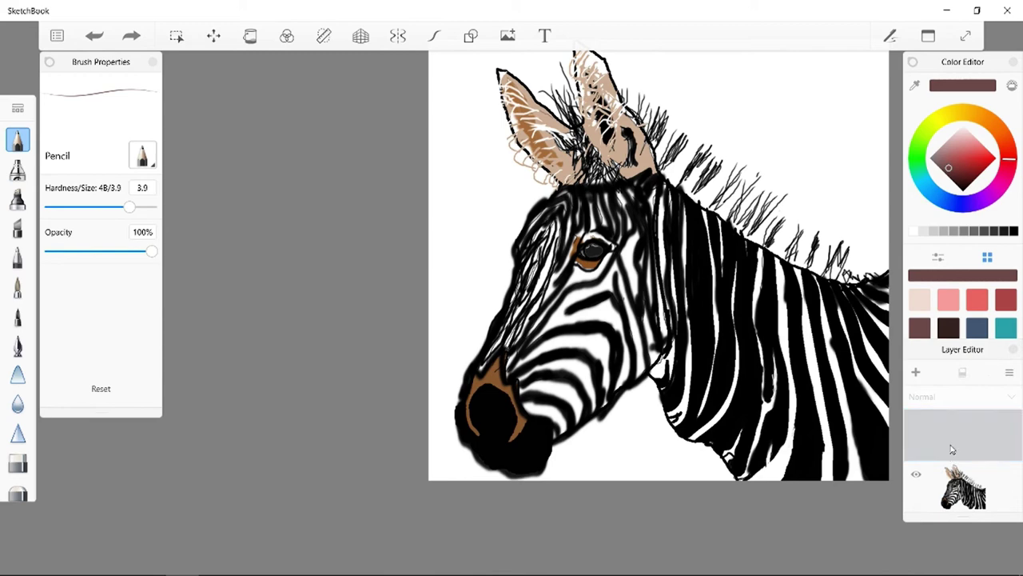
pyautogui.click(916, 425)
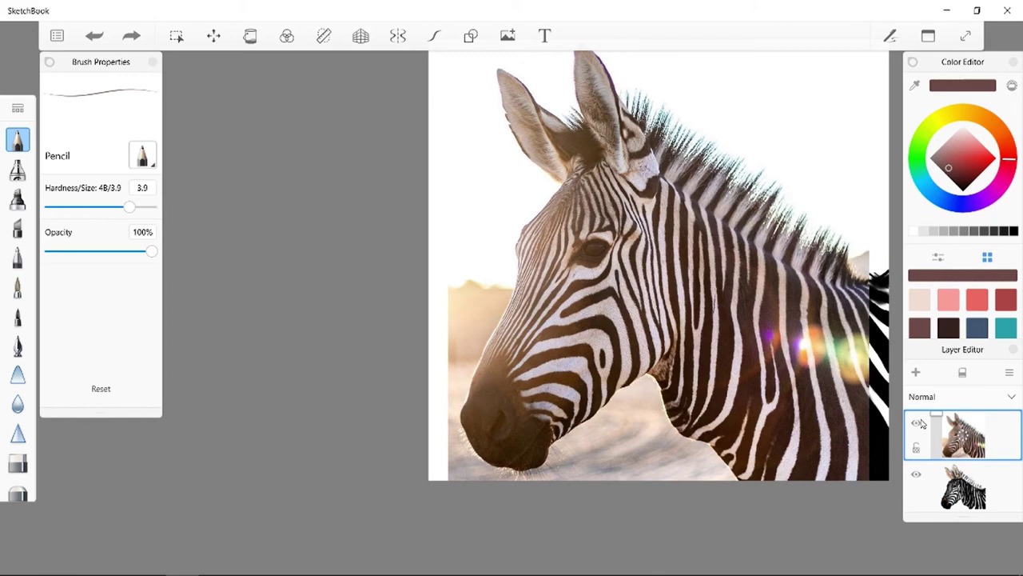
pyautogui.click(916, 425)
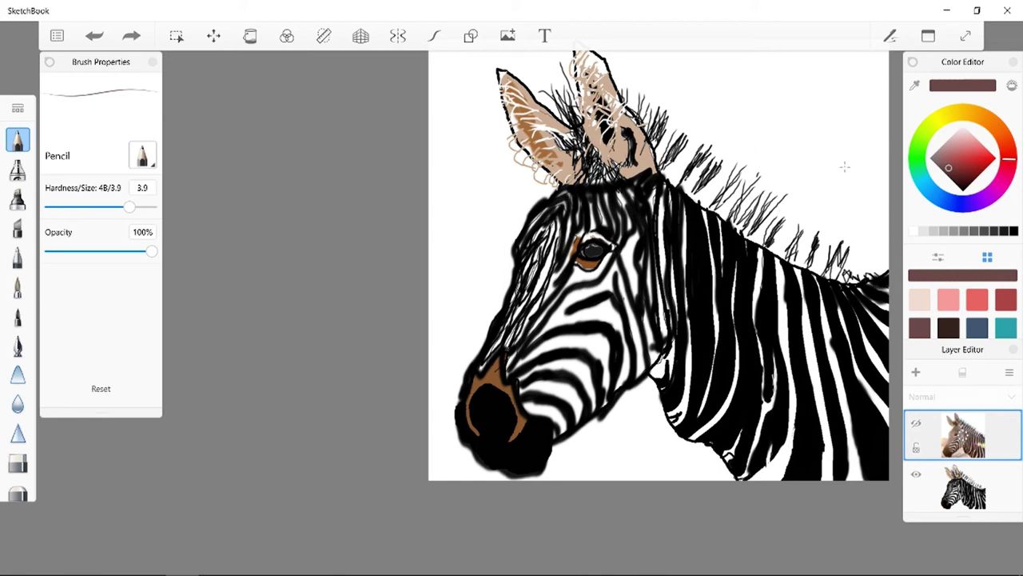
# Make the drawing layer active and add black pencil strokes to the ear nearest the mane and the hair between the ears.
pyautogui.click(1013, 232)
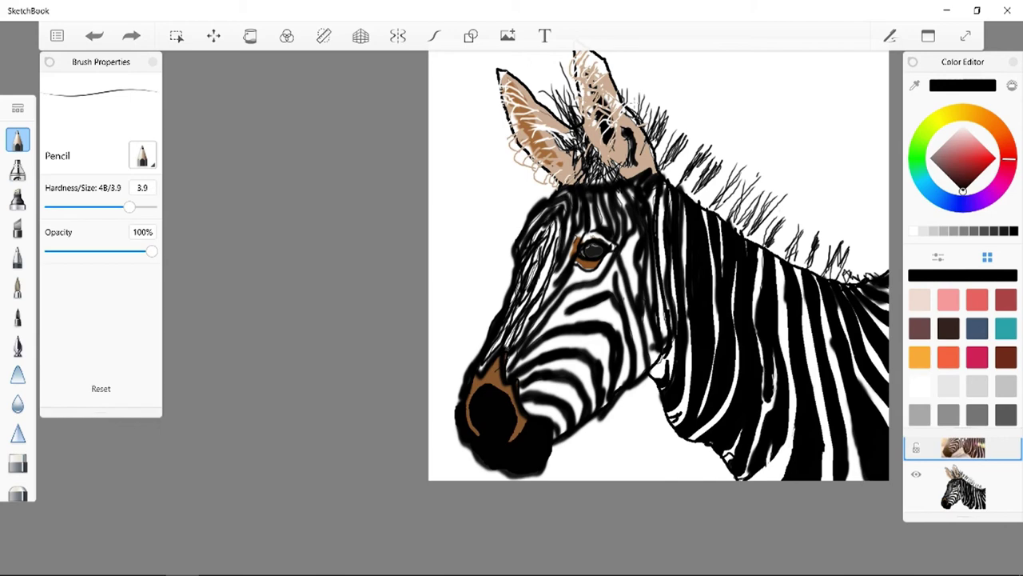
pyautogui.click(625, 104)
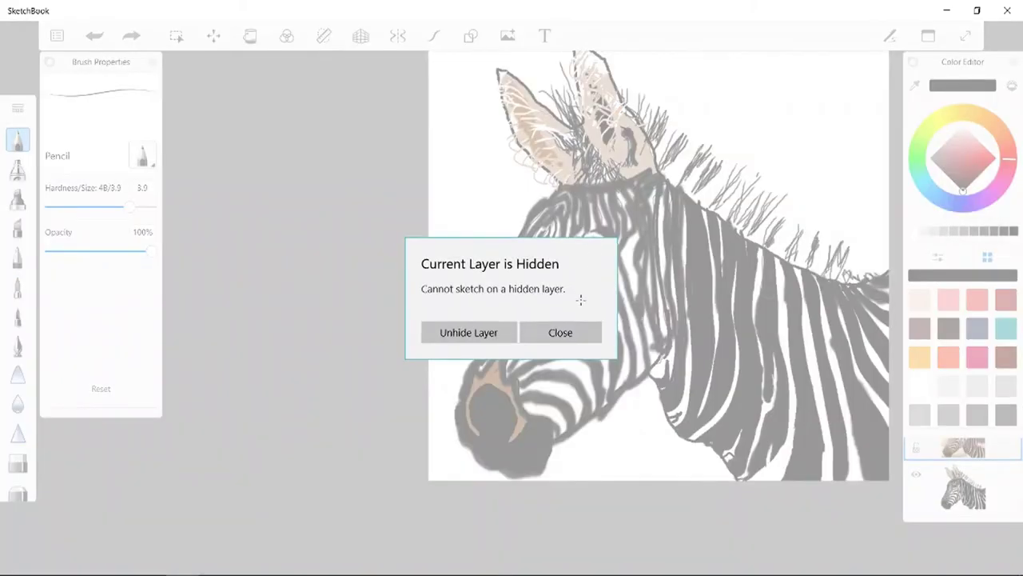
pyautogui.click(560, 332)
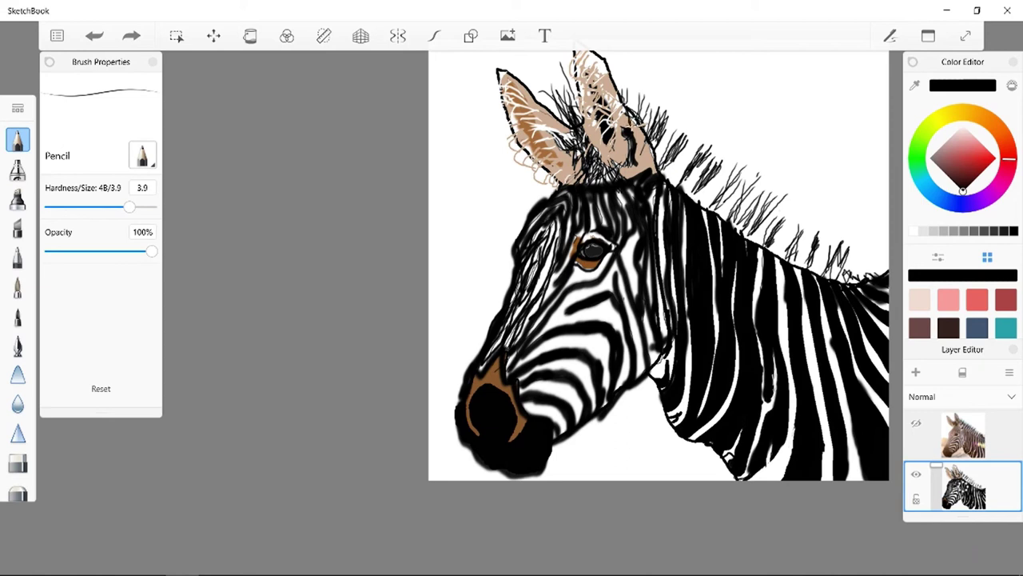
pyautogui.moveTo(631, 167)
pyautogui.mouseDown()
pyautogui.moveTo(633, 182)
pyautogui.moveTo(628, 117)
pyautogui.moveTo(619, 184)
pyautogui.mouseUp()
pyautogui.moveTo(633, 145)
pyautogui.mouseDown()
pyautogui.moveTo(647, 174)
pyautogui.moveTo(659, 174)
pyautogui.moveTo(652, 152)
pyautogui.moveTo(651, 171)
pyautogui.moveTo(630, 146)
pyautogui.mouseUp()
pyautogui.moveTo(635, 109); pyautogui.dragTo(638, 134)
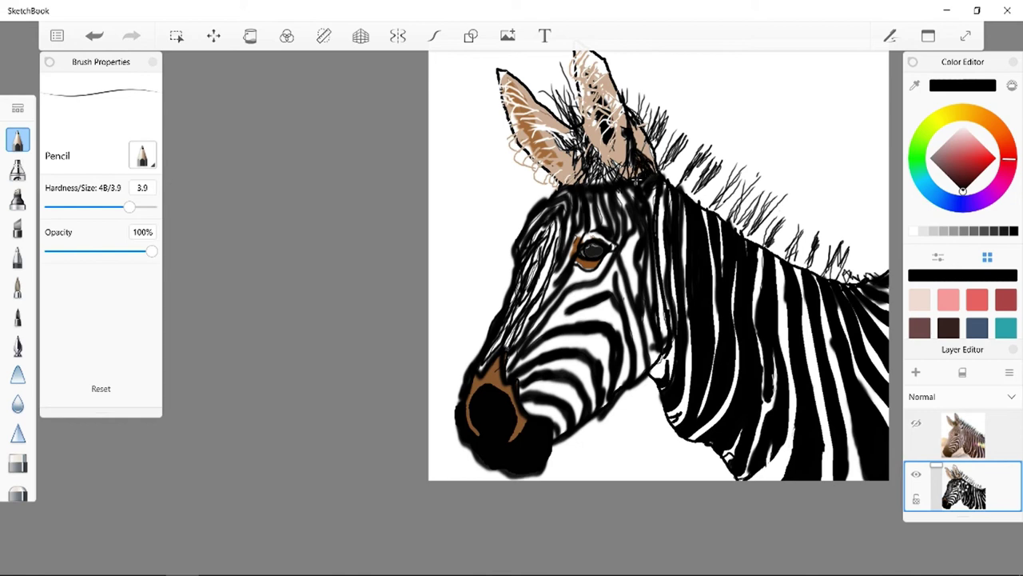
pyautogui.moveTo(573, 184); pyautogui.dragTo(571, 168)
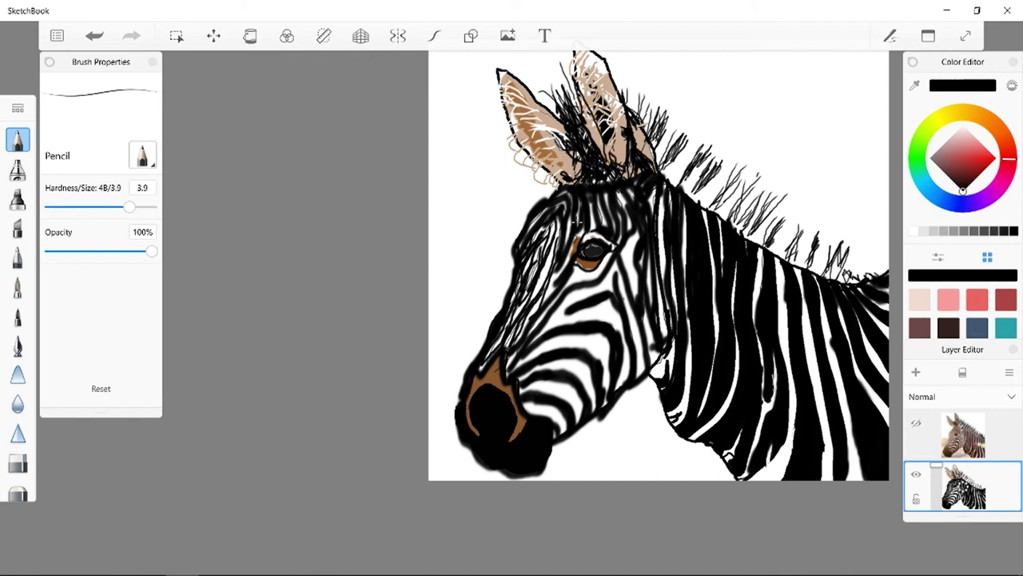
pyautogui.moveTo(576, 219); pyautogui.dragTo(579, 226)
# Set the pencil colour to a very light grey.
pyautogui.click(926, 233)
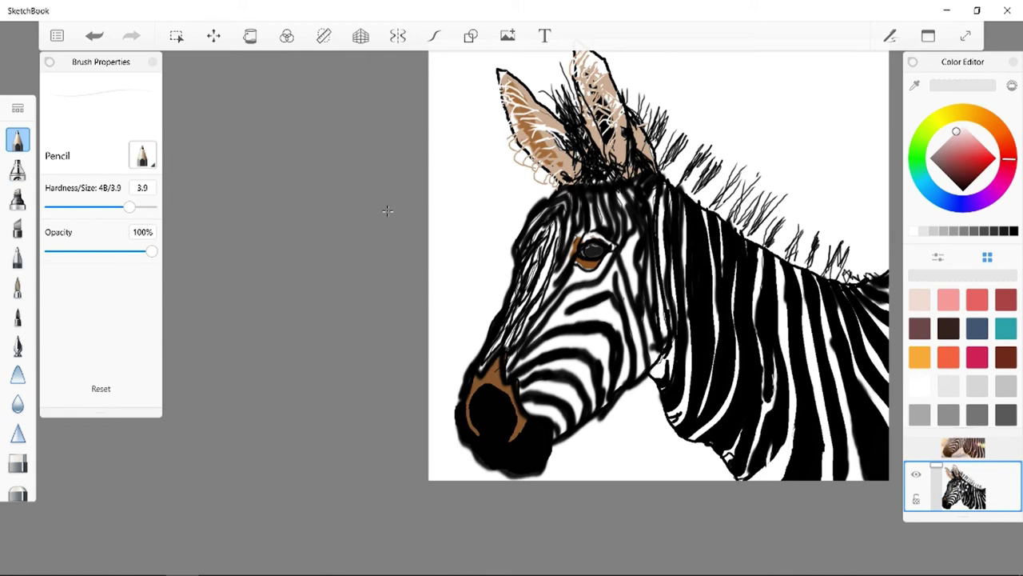
pyautogui.scroll(2, 400, 252)
pyautogui.scroll(-3, 393, 256)
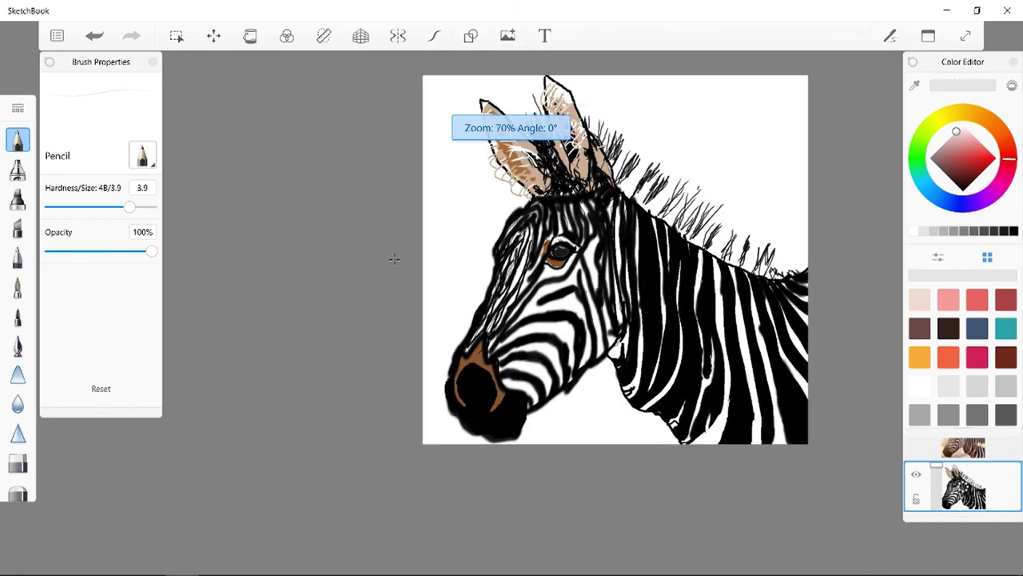
pyautogui.scroll(3, 393, 255)
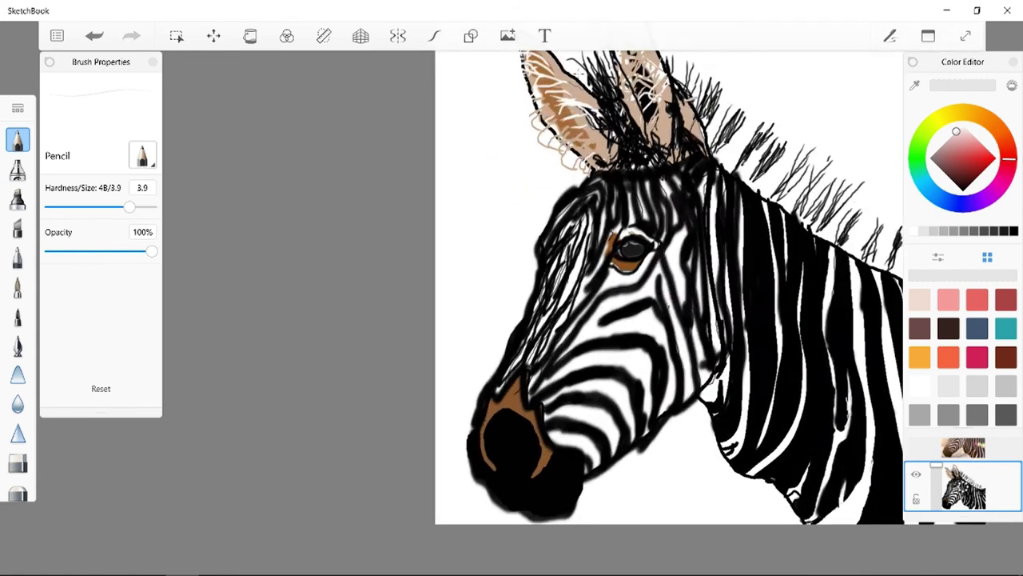
# Close SketchBook, reopen it with the zebra drawing and dismiss the start-up window.
pyautogui.click(1008, 10)
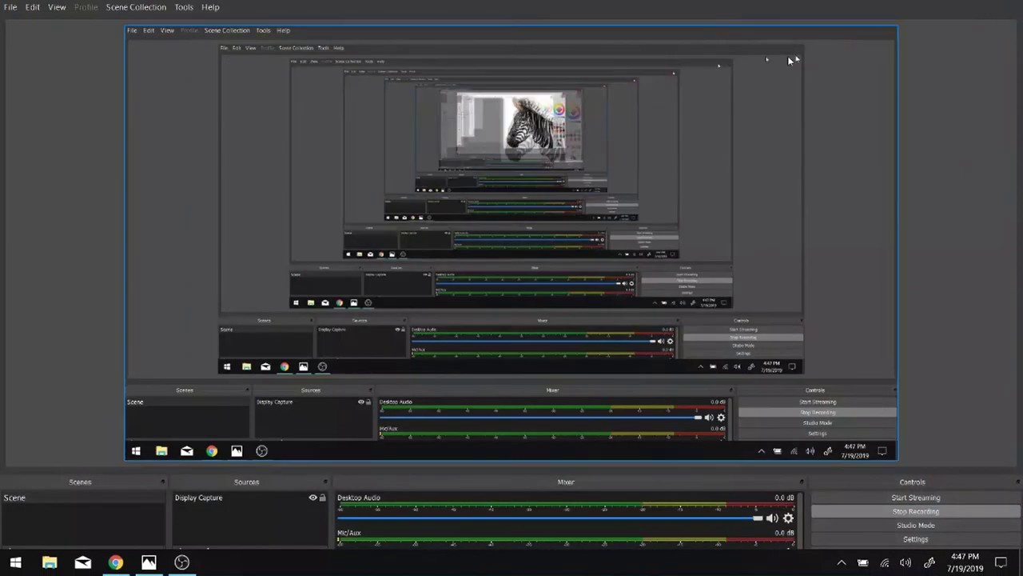
pyautogui.click(342, 319)
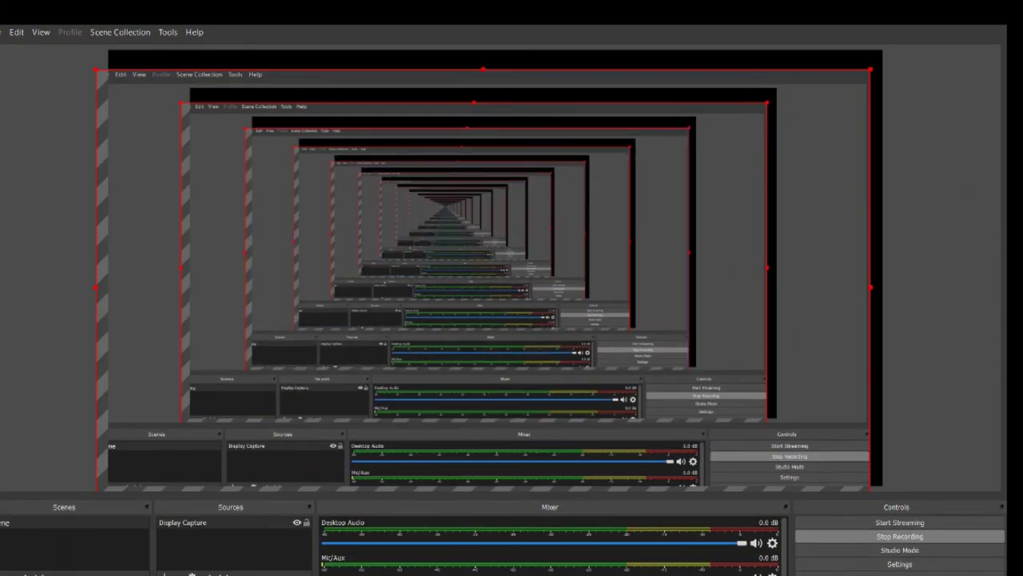
pyautogui.press('super')
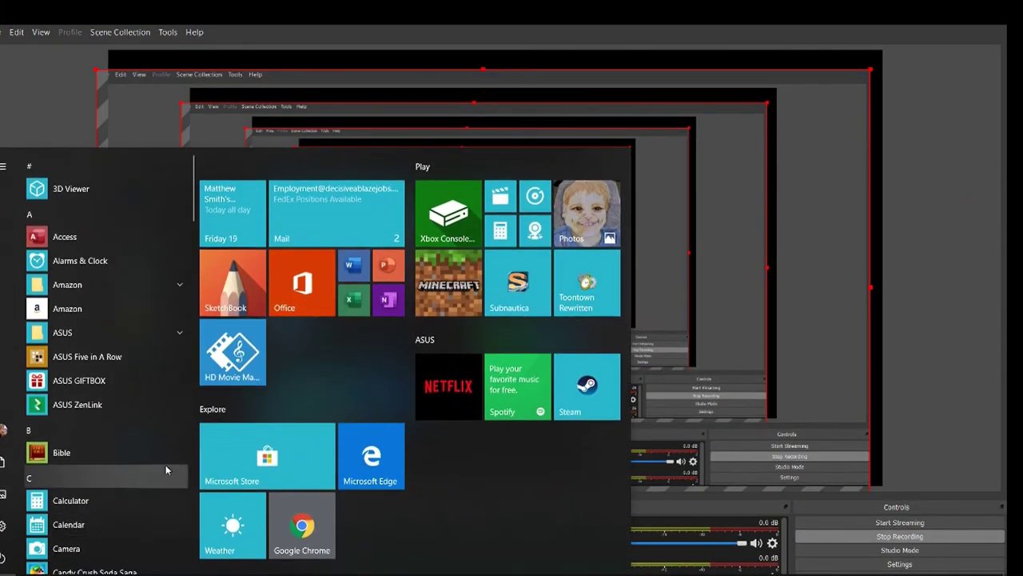
pyautogui.click(233, 282)
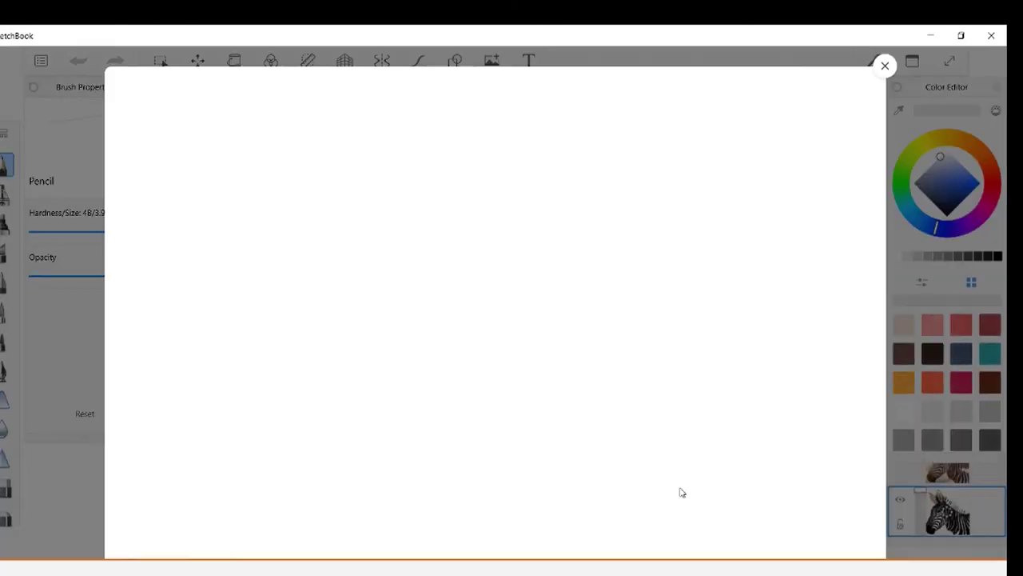
pyautogui.click(887, 68)
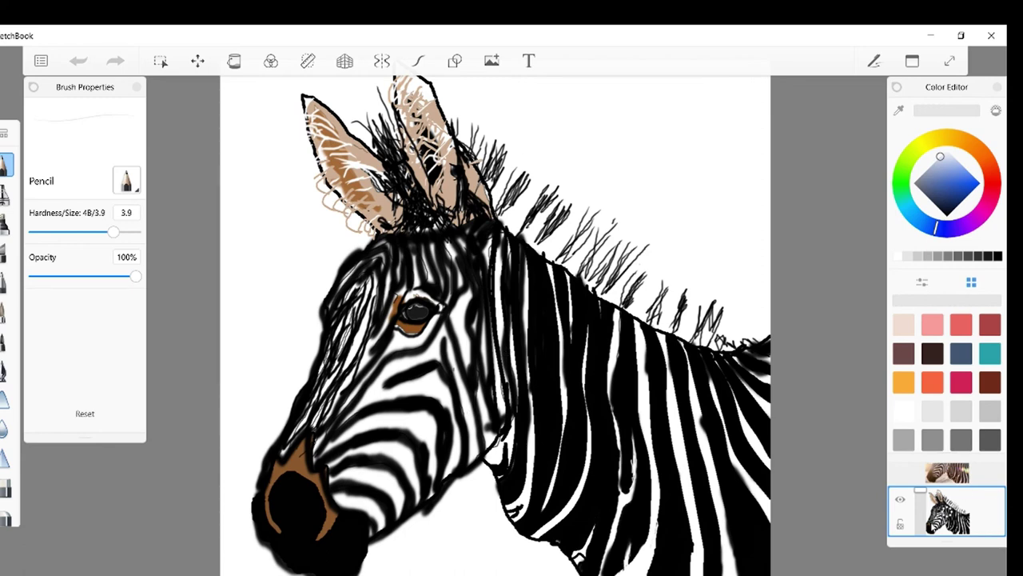
# Try colouring the Background layer blue, lightening it to a pale blue behind the zebra.
pyautogui.scroll(-1, 944, 507)
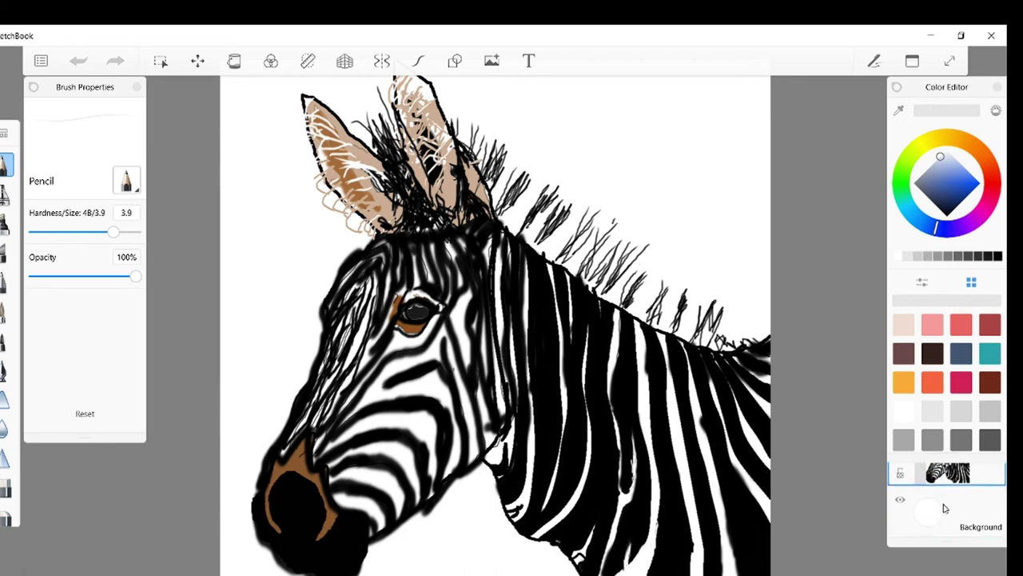
pyautogui.scroll(1, 944, 508)
pyautogui.click(948, 514)
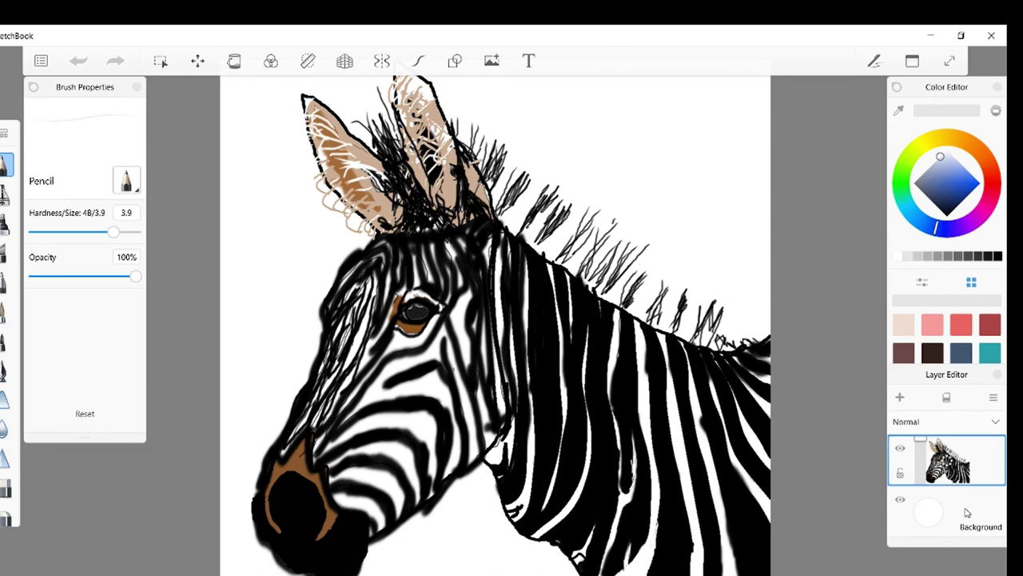
pyautogui.click(925, 520)
pyautogui.moveTo(925, 520); pyautogui.dragTo(926, 503)
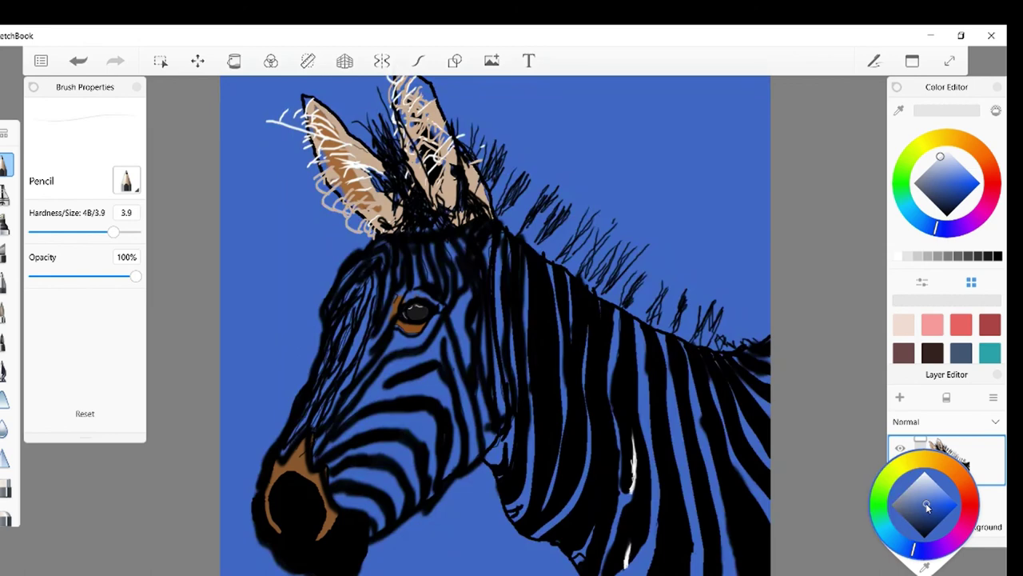
pyautogui.moveTo(926, 503); pyautogui.dragTo(924, 489)
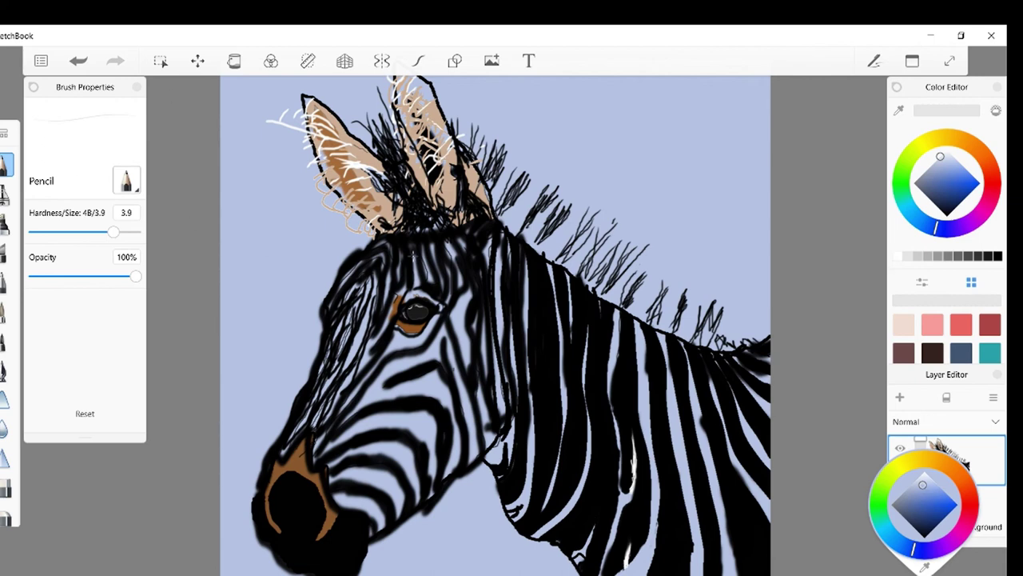
pyautogui.moveTo(923, 485); pyautogui.dragTo(923, 485)
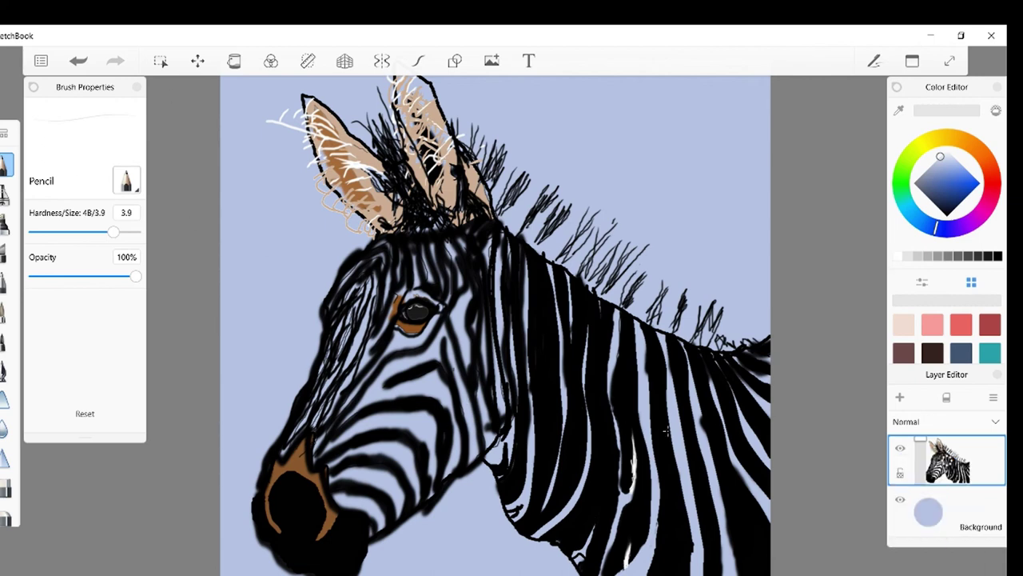
# Undo all the Background layer colour changes.
pyautogui.click(80, 63)
pyautogui.click(81, 64)
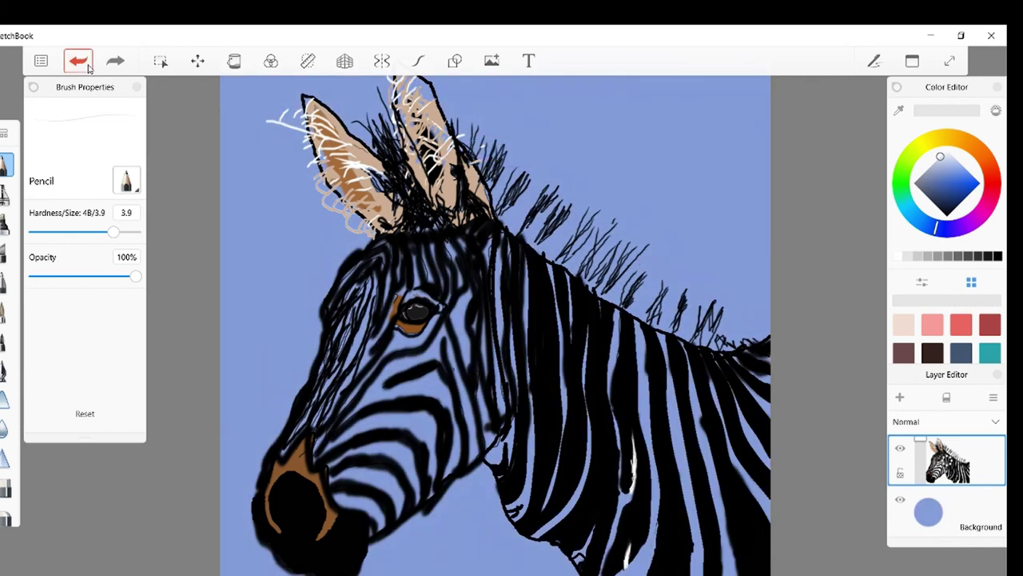
pyautogui.click(81, 64)
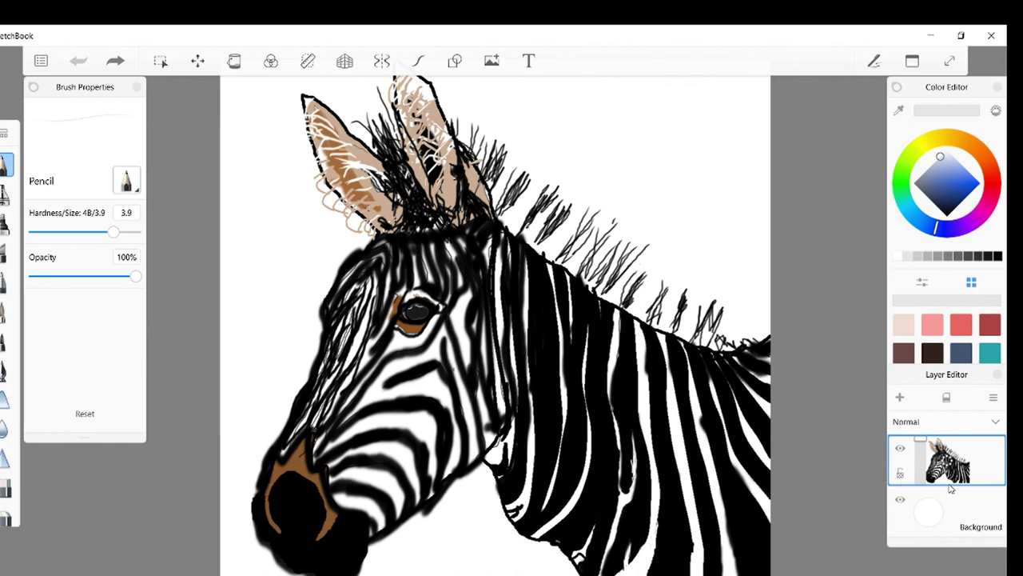
# Add a new layer directly above the zebra drawing and hide the drawing layer.
pyautogui.scroll(1, 926, 464)
pyautogui.scroll(1, 926, 463)
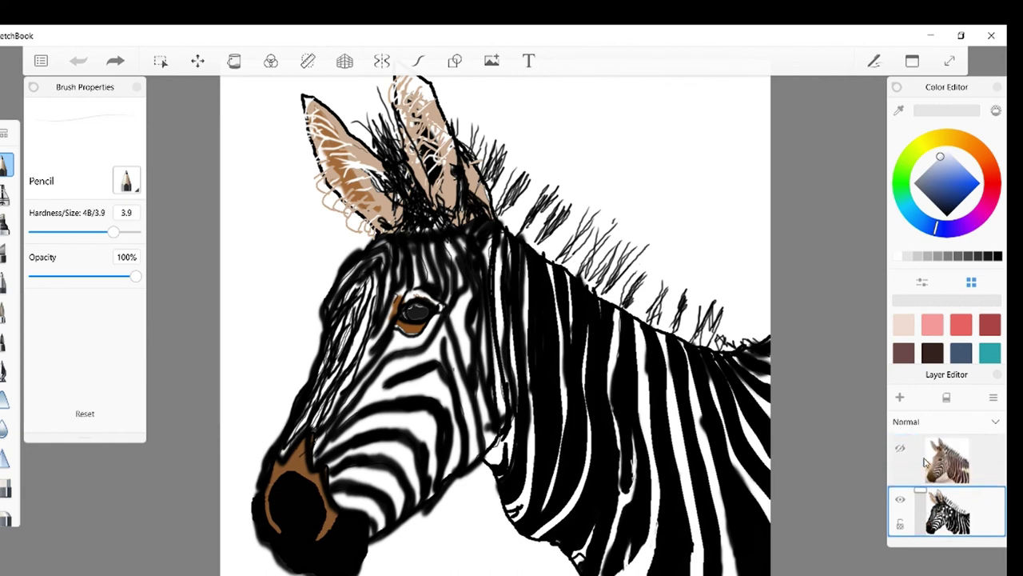
pyautogui.click(900, 400)
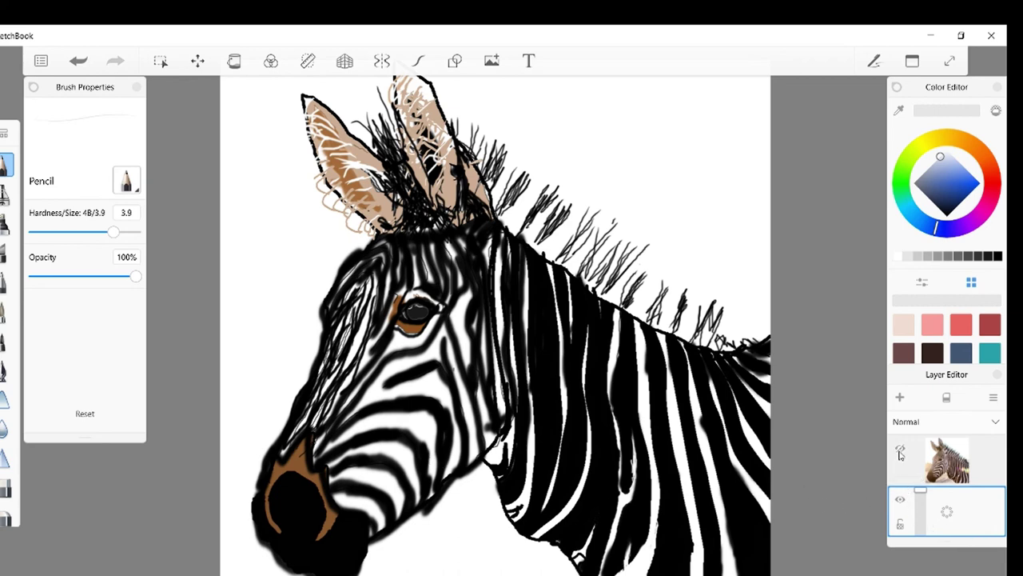
pyautogui.scroll(-1, 914, 485)
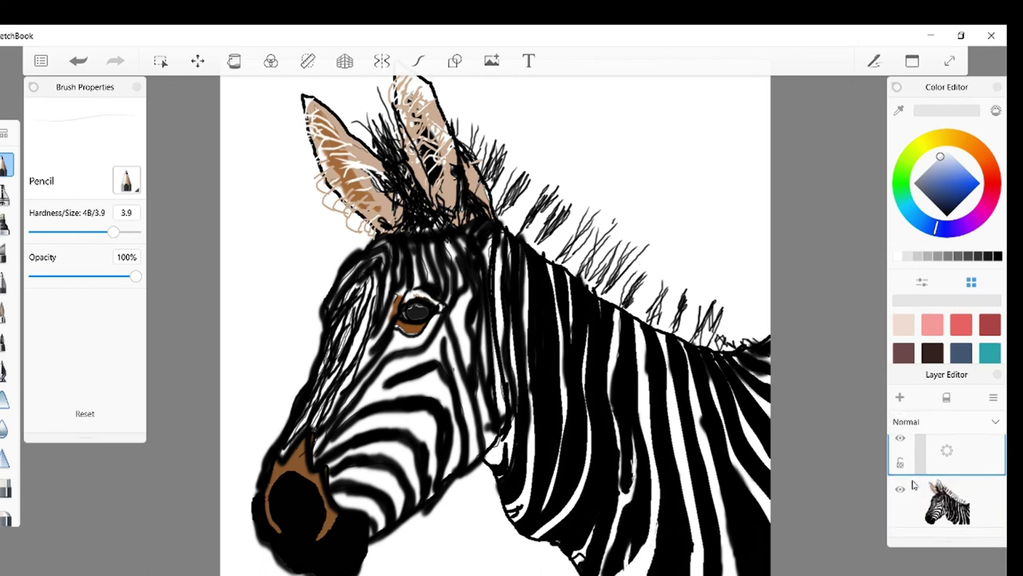
pyautogui.click(901, 489)
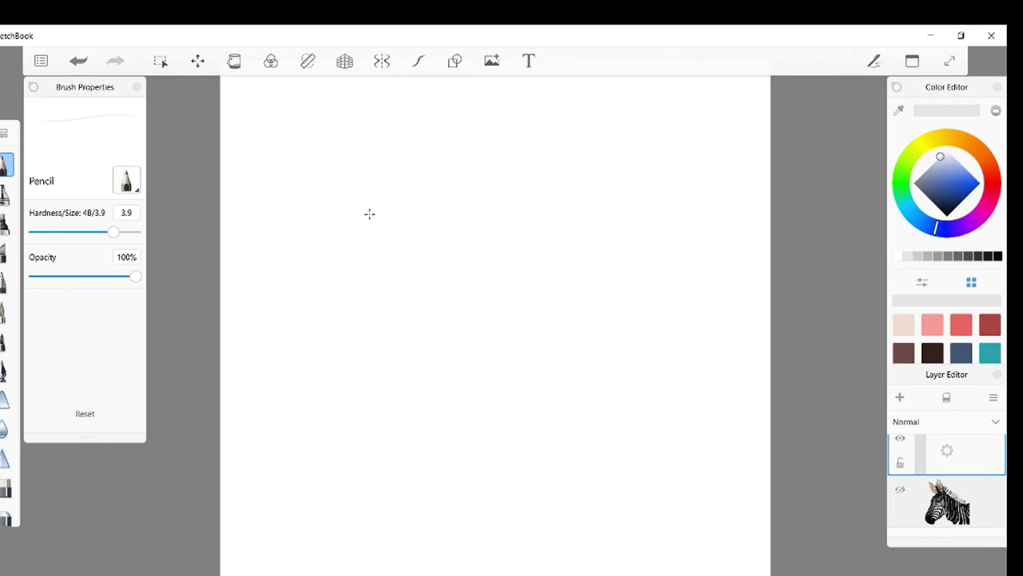
# Place a radial gradient fill with tolerance 100 on the new layer and move its centre to the middle of the canvas.
pyautogui.click(234, 64)
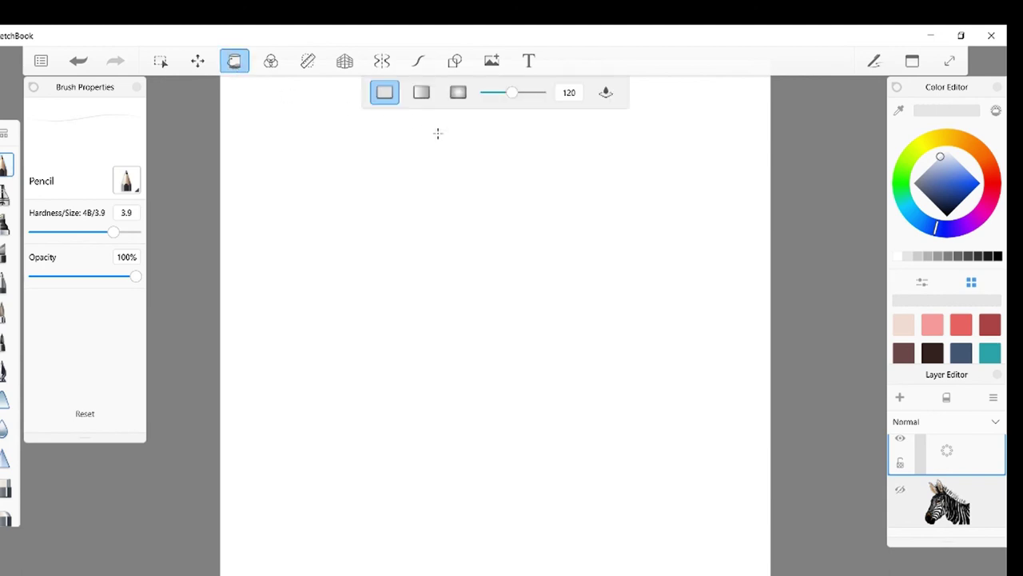
pyautogui.click(420, 100)
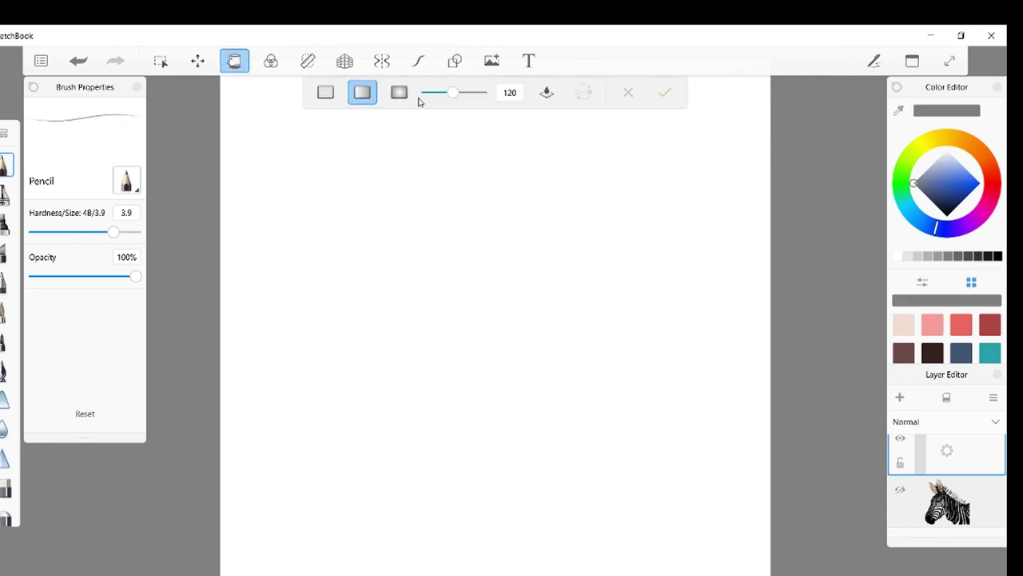
pyautogui.click(399, 95)
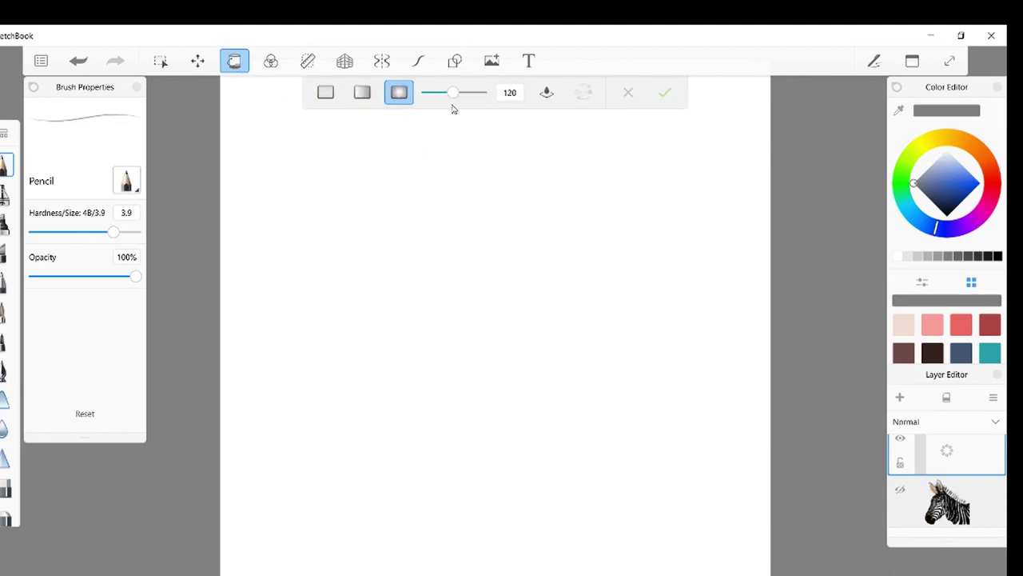
pyautogui.moveTo(450, 100); pyautogui.dragTo(448, 100)
pyautogui.click(946, 179)
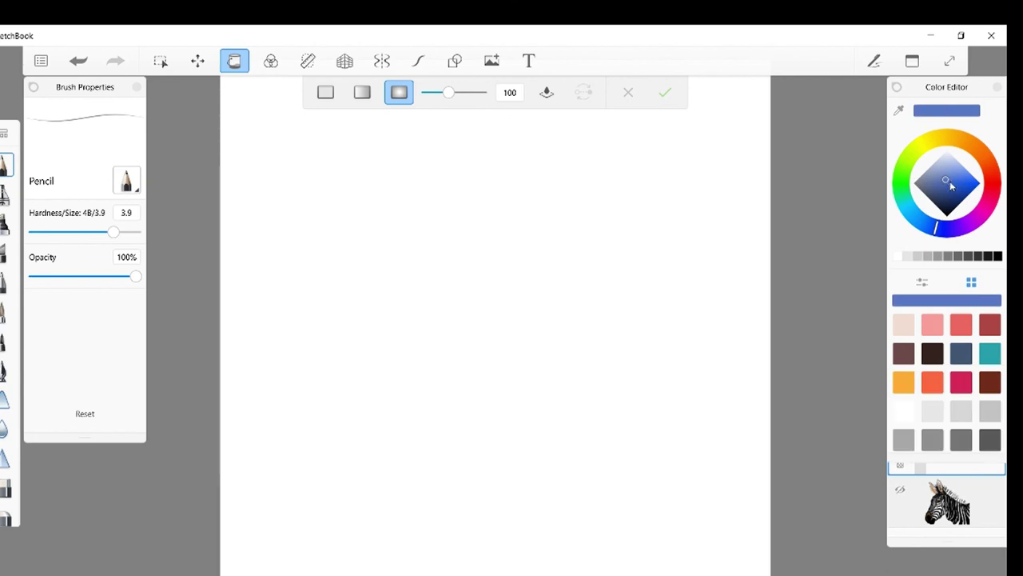
pyautogui.click(611, 313)
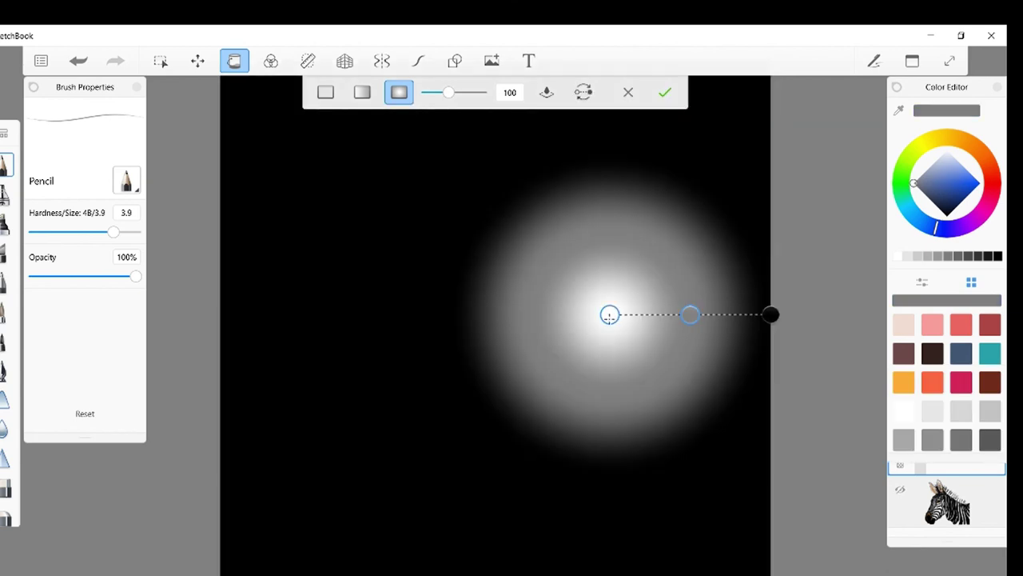
pyautogui.moveTo(610, 315); pyautogui.dragTo(490, 325)
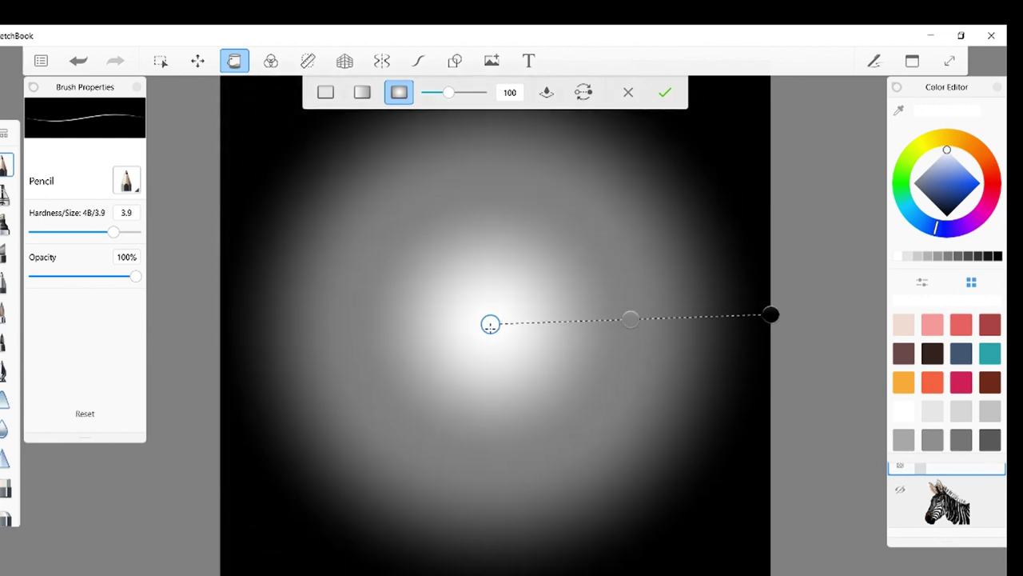
# Colour the radial gradient's centre blue-violet, move its grey middle stop out to the black outer stop and apply the fill.
pyautogui.click(953, 189)
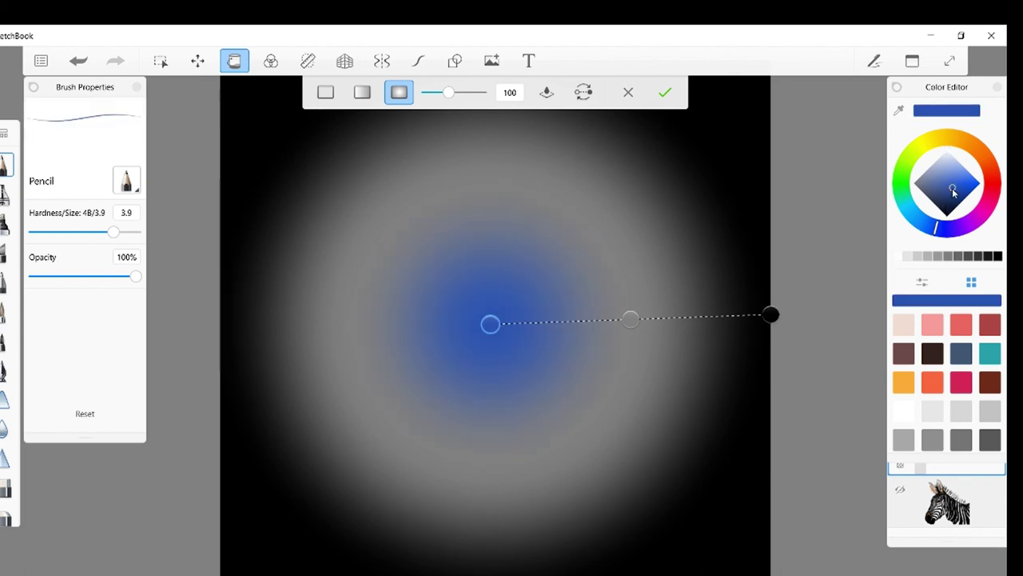
pyautogui.click(949, 230)
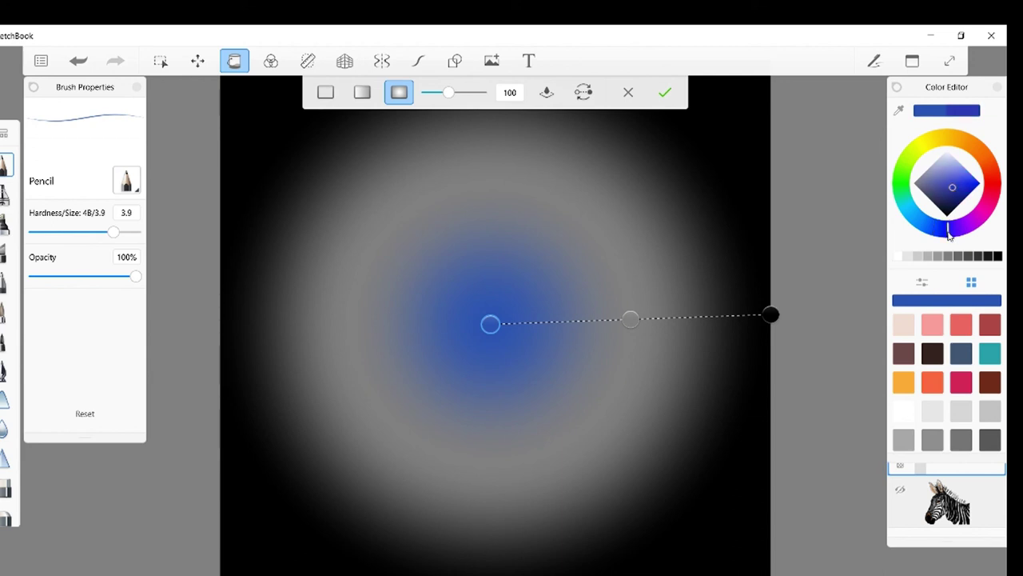
pyautogui.moveTo(949, 232)
pyautogui.mouseDown()
pyautogui.moveTo(920, 224)
pyautogui.moveTo(900, 196)
pyautogui.moveTo(897, 154)
pyautogui.moveTo(934, 131)
pyautogui.moveTo(995, 168)
pyautogui.moveTo(987, 213)
pyautogui.moveTo(957, 241)
pyautogui.mouseUp()
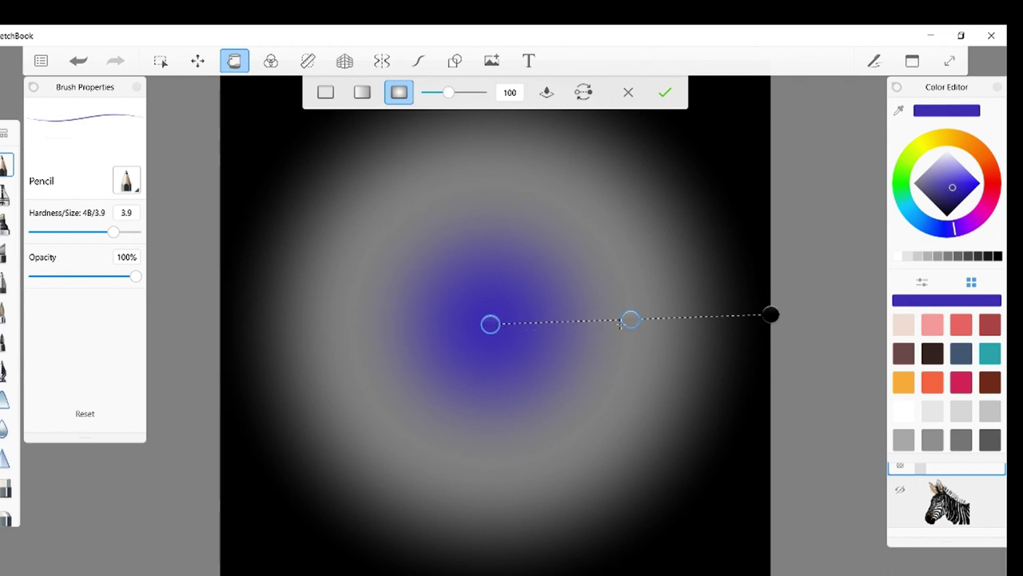
pyautogui.moveTo(631, 320); pyautogui.dragTo(774, 328)
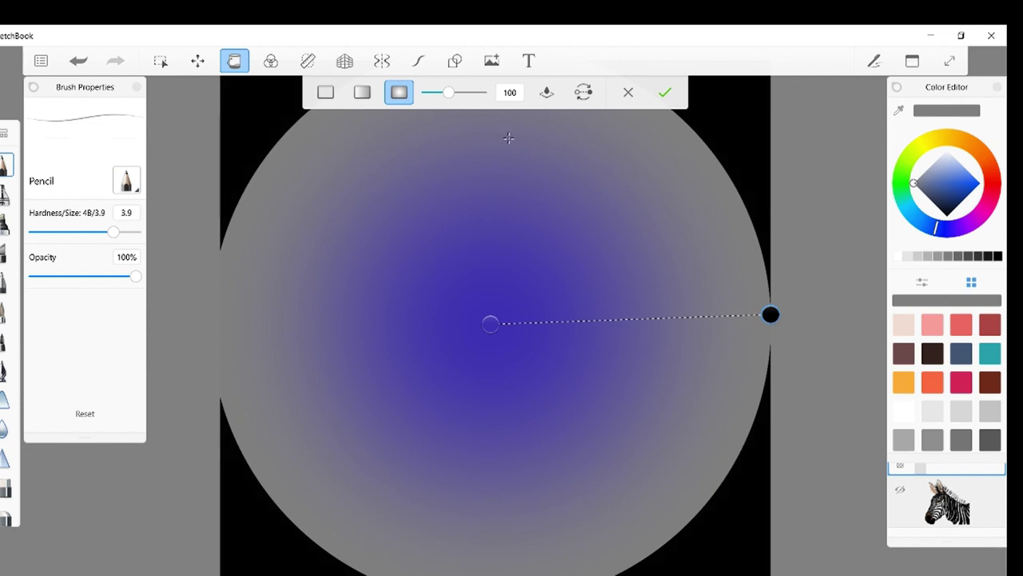
pyautogui.click(665, 93)
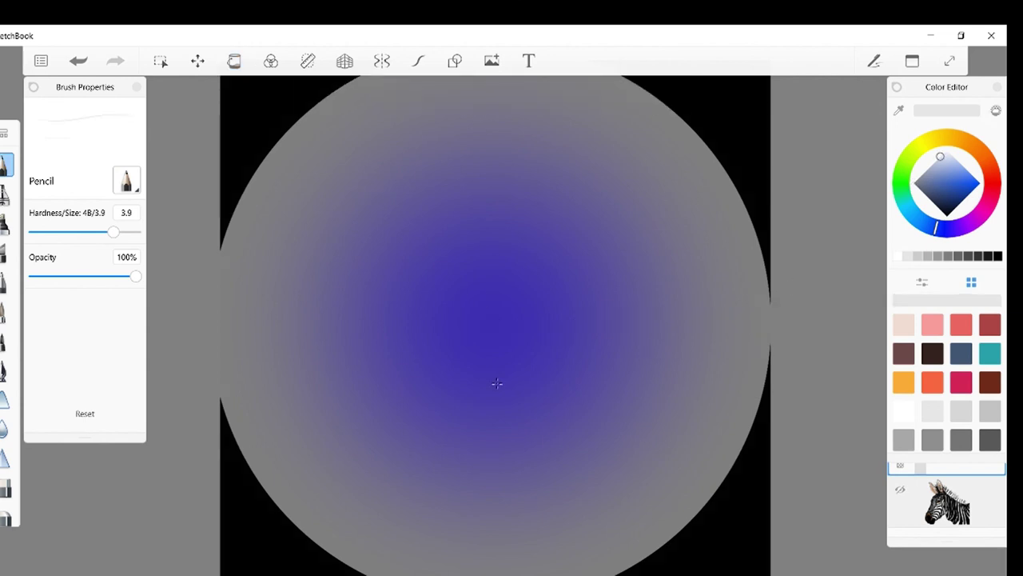
# Show the zebra drawing layer and move it above the gradient layer.
pyautogui.moveTo(903, 496)
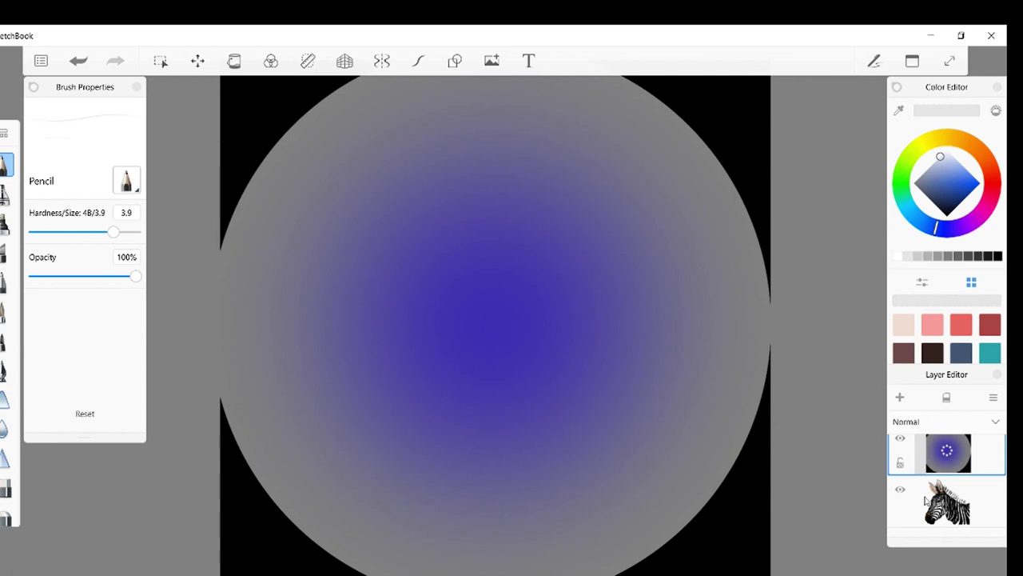
pyautogui.moveTo(928, 505)
pyautogui.mouseDown()
pyautogui.moveTo(925, 480)
pyautogui.moveTo(926, 511)
pyautogui.moveTo(926, 484)
pyautogui.moveTo(928, 502)
pyautogui.mouseUp()
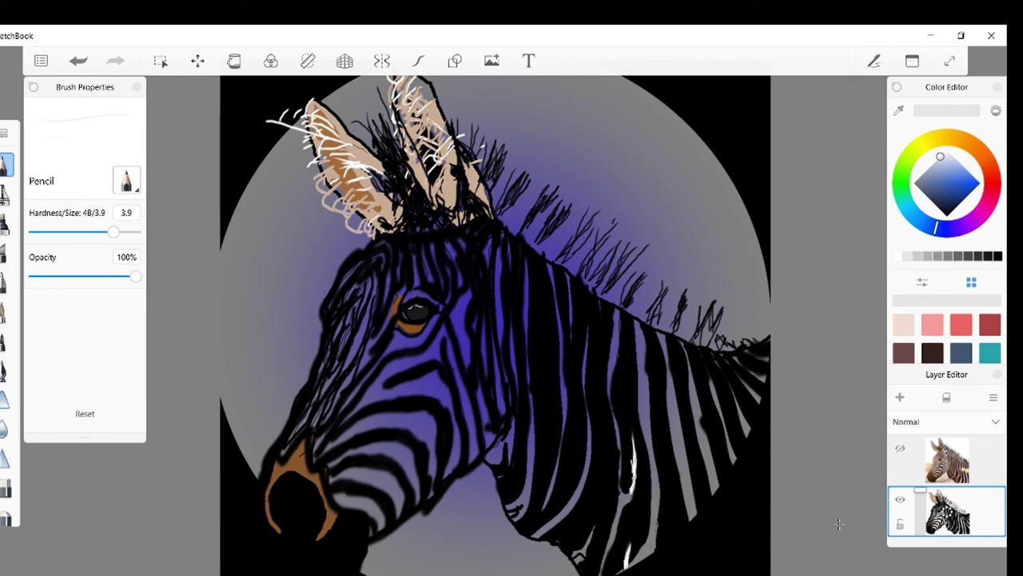
# Undo the test pencil stroke on the zebra's face and the move of the zebra layer above the gradient.
pyautogui.moveTo(359, 297); pyautogui.dragTo(340, 366)
pyautogui.hotkey('ctrl', 'z')
pyautogui.click(901, 524)
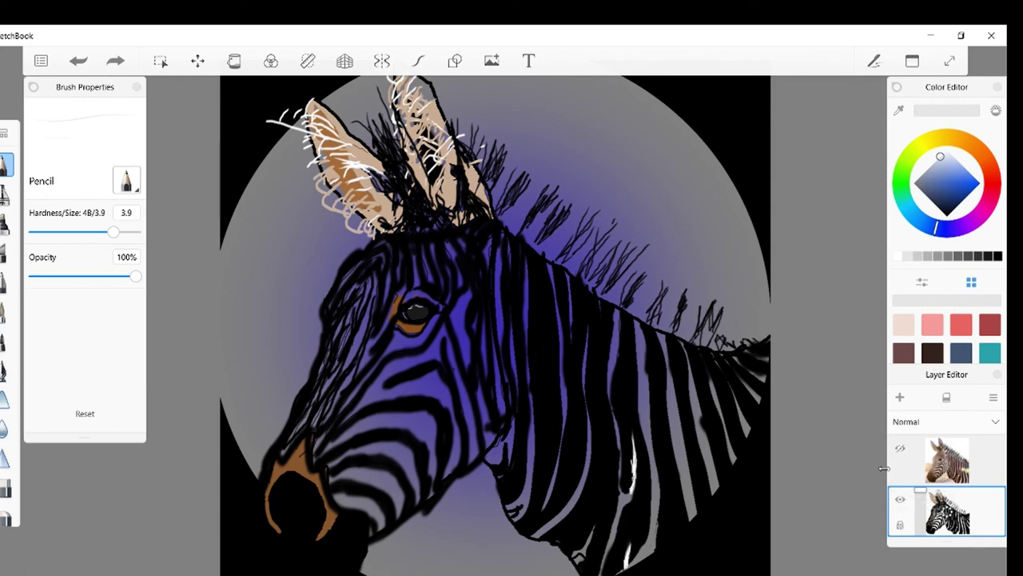
pyautogui.click(901, 526)
pyautogui.click(79, 63)
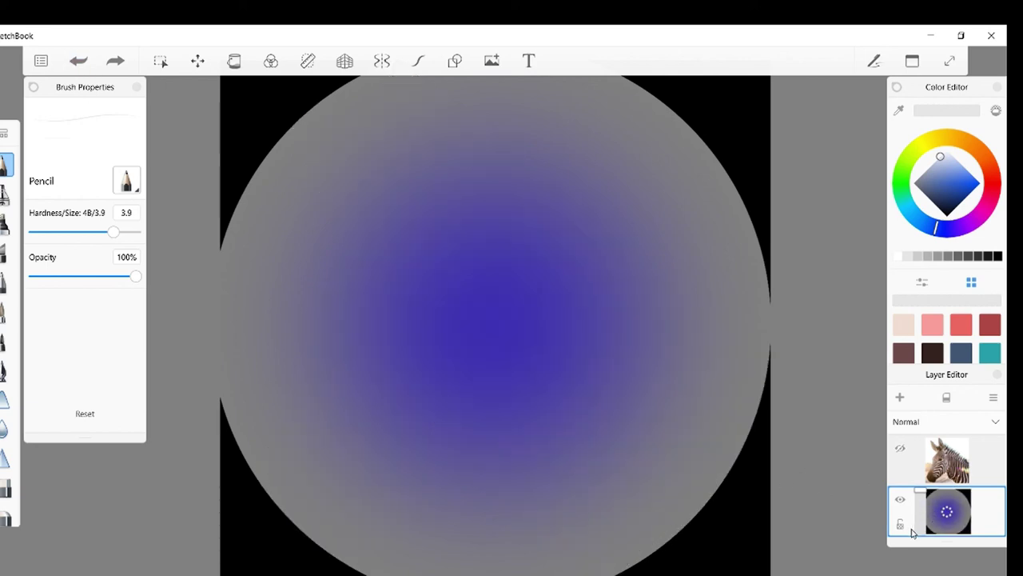
pyautogui.moveTo(917, 523); pyautogui.dragTo(925, 494)
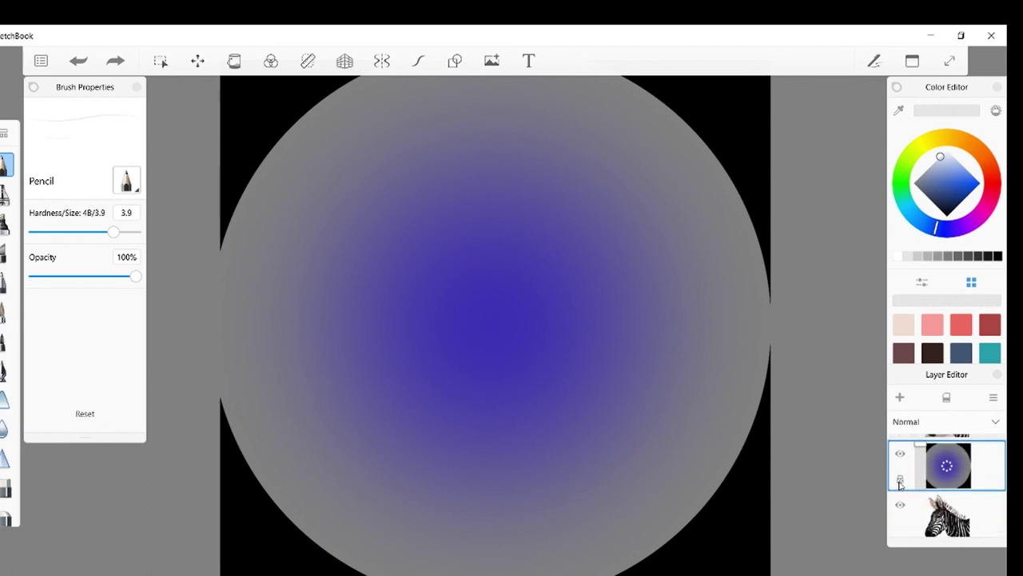
pyautogui.scroll(-1, 921, 528)
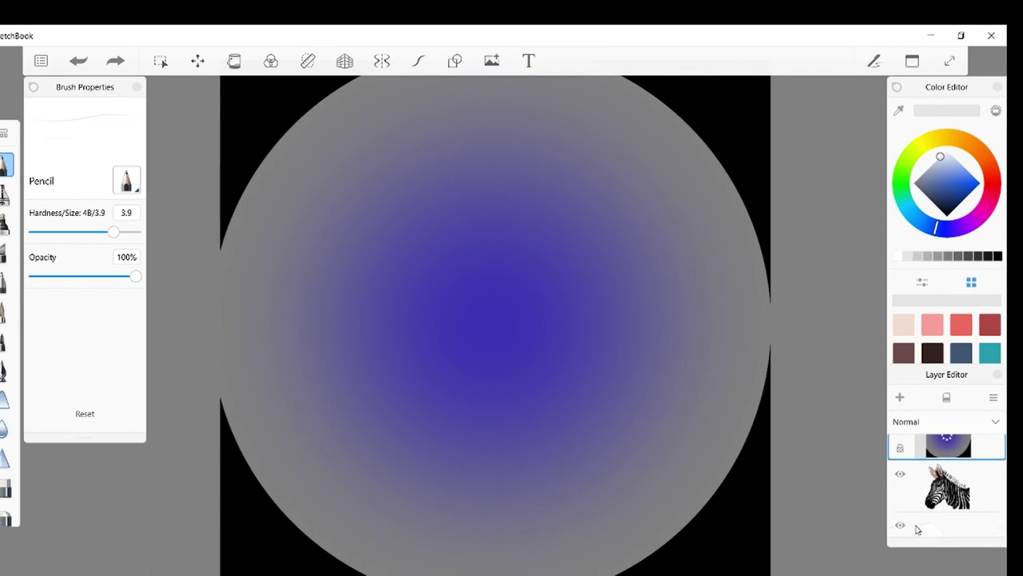
pyautogui.click(920, 485)
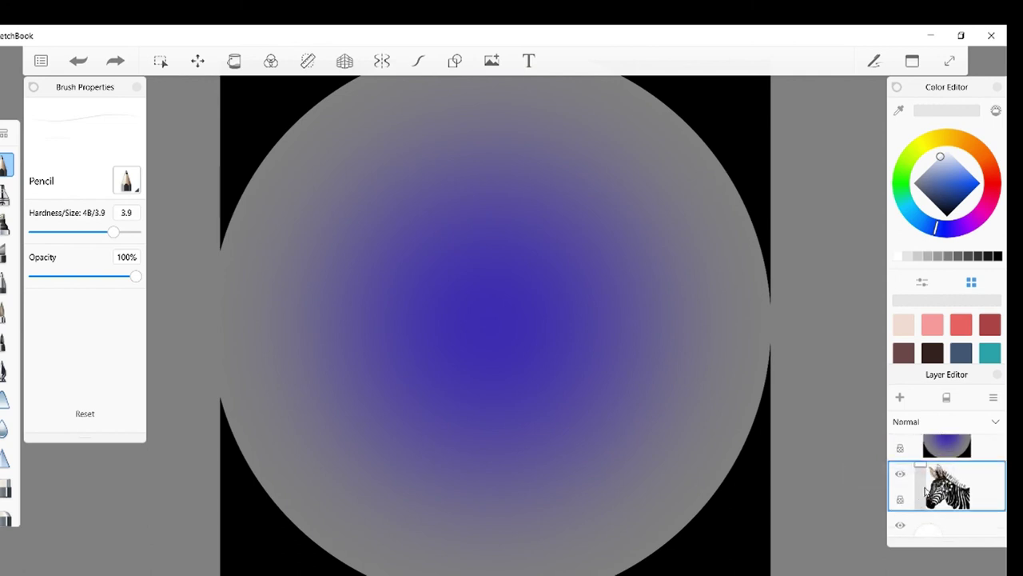
pyautogui.click(951, 490)
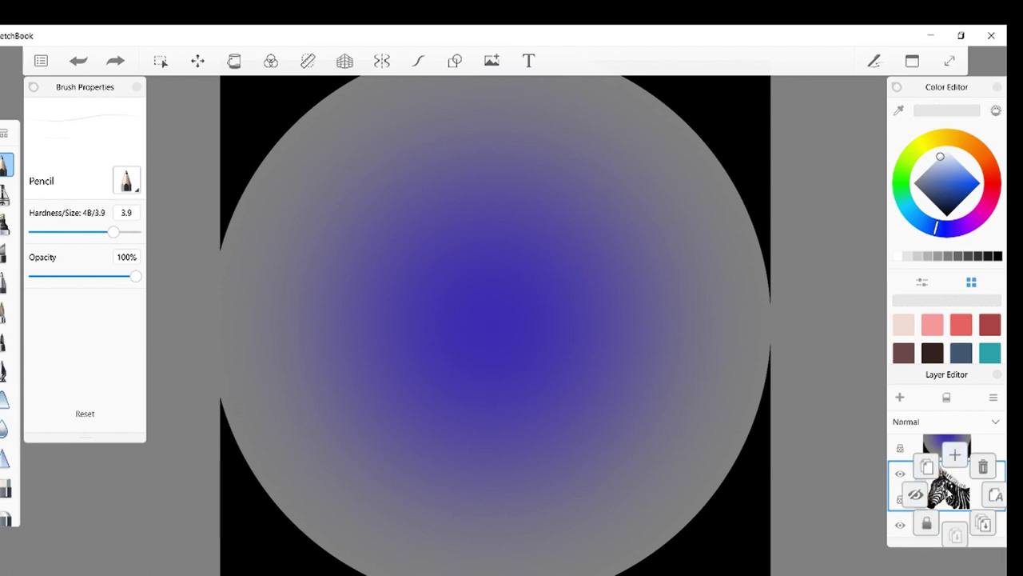
pyautogui.click(952, 495)
pyautogui.moveTo(951, 490); pyautogui.dragTo(947, 432)
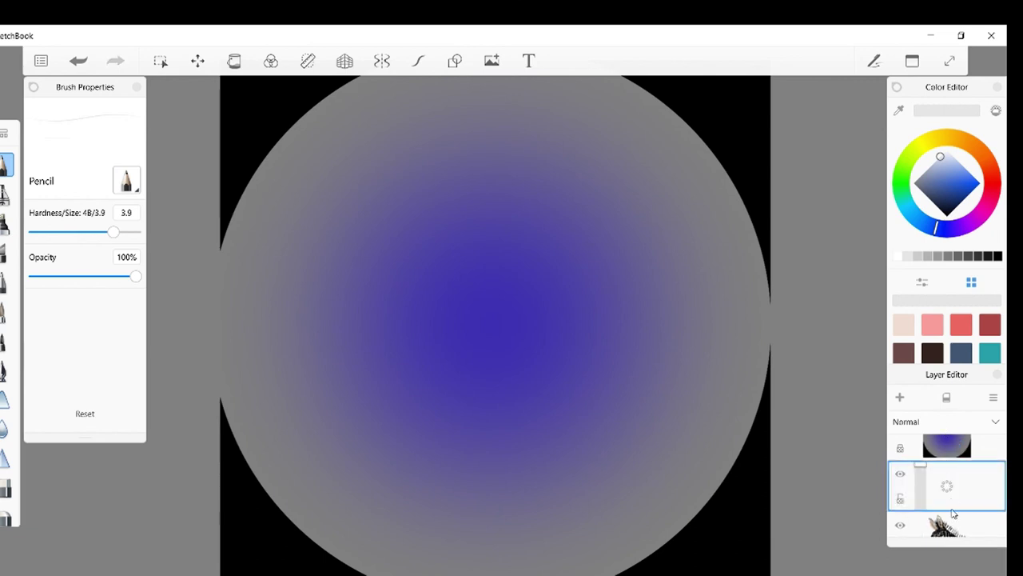
pyautogui.click(78, 62)
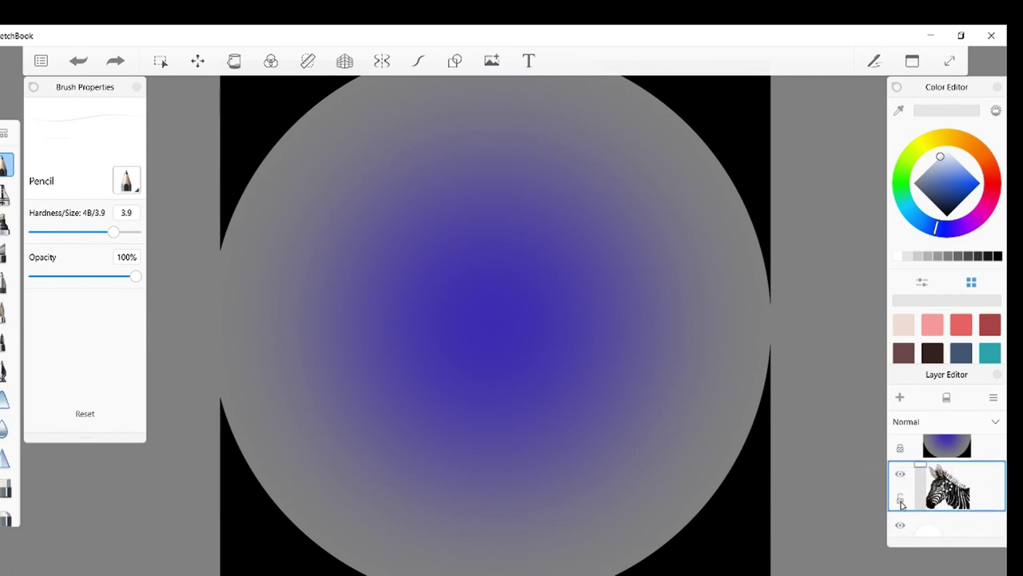
# Move the gradient layer between the zebra drawing layer and the Background, toggling the zebra layer's transparency lock.
pyautogui.click(901, 502)
pyautogui.moveTo(947, 453); pyautogui.dragTo(953, 521)
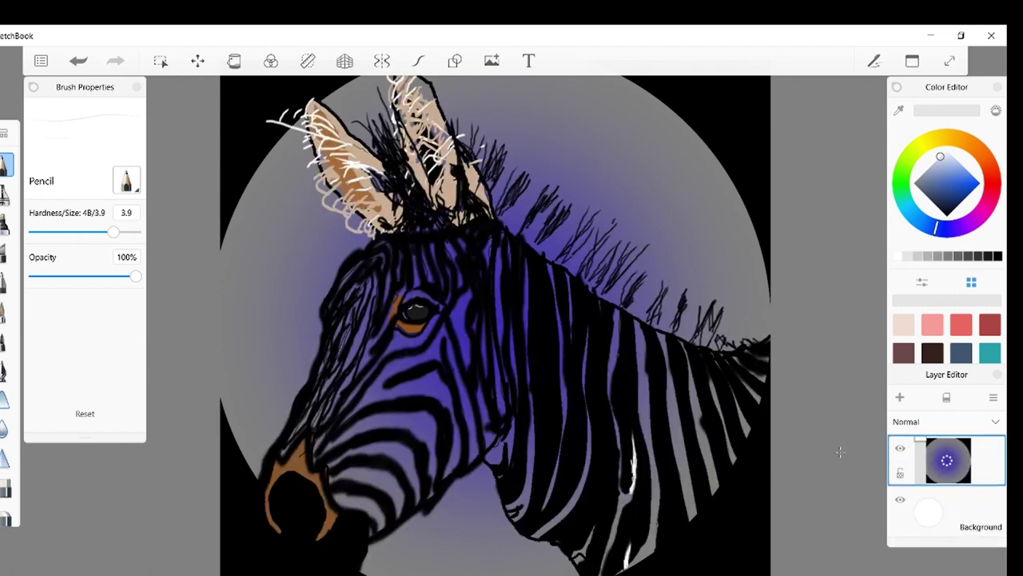
pyautogui.scroll(1, 915, 478)
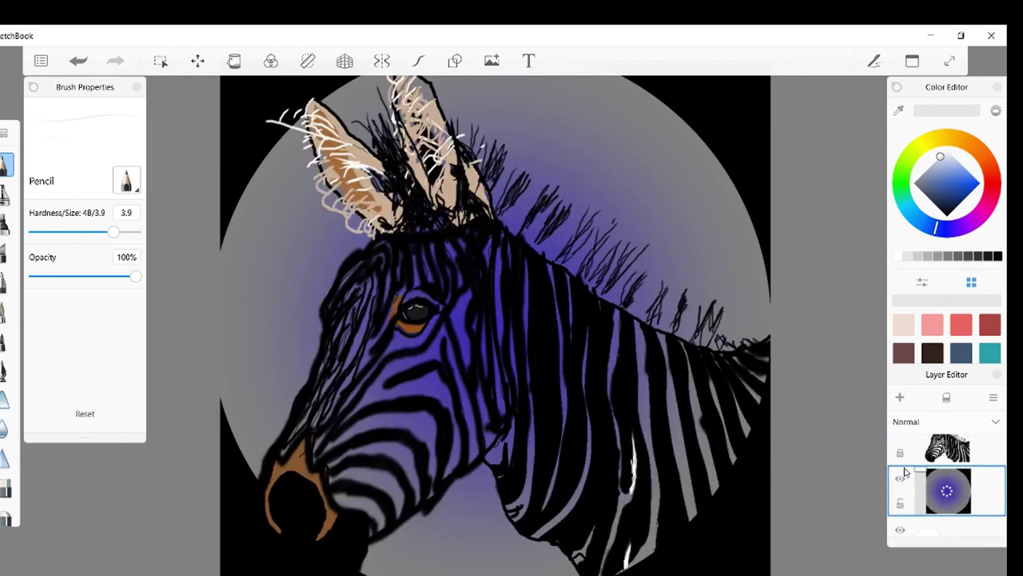
pyautogui.click(900, 455)
pyautogui.click(990, 45)
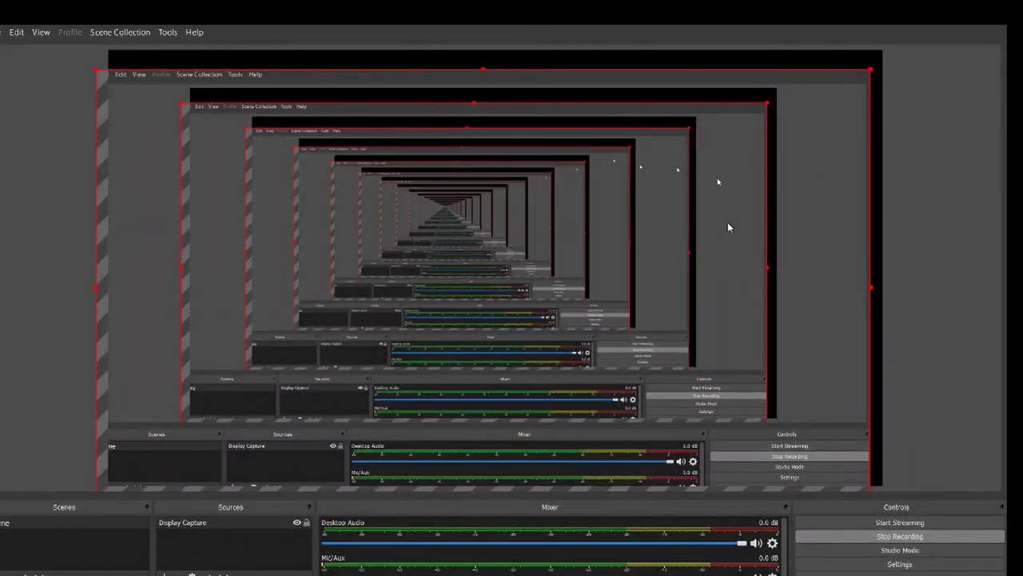